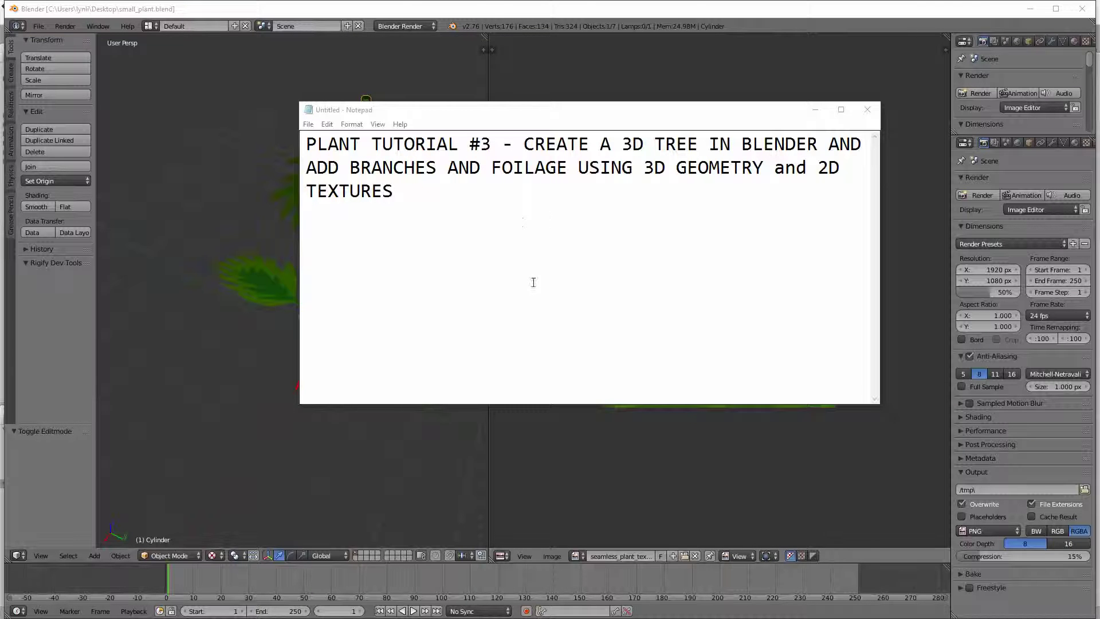
Switch to Blender and start a new scene by reloading the start-up file
{"action": "left_click", "coordinate": [490, 11]}
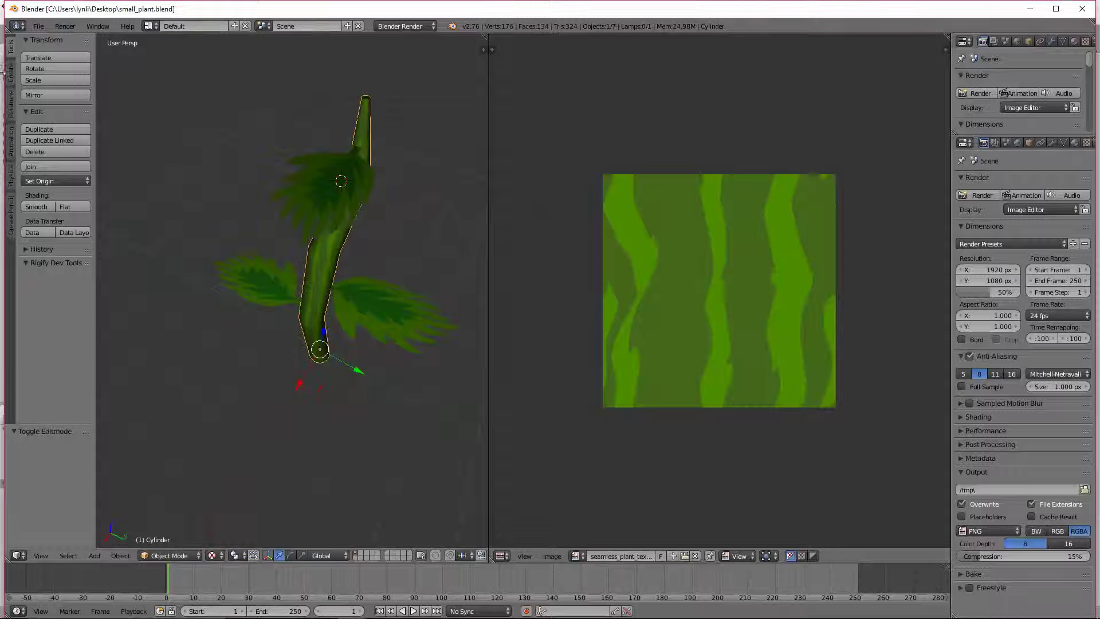
{"action": "left_click", "coordinate": [41, 26]}
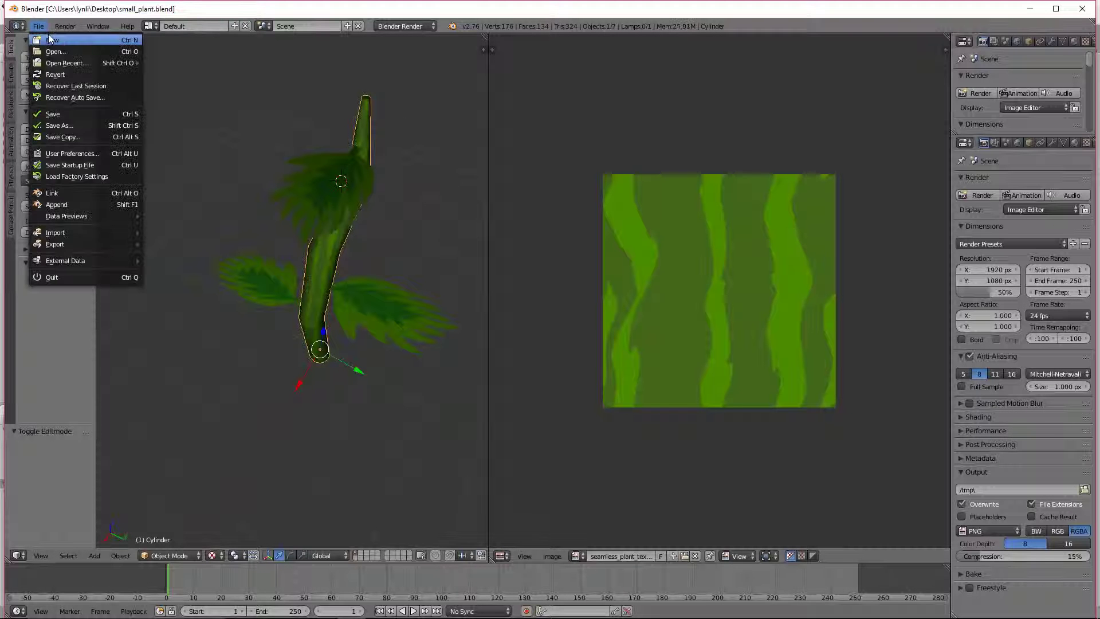
{"action": "left_click", "coordinate": [52, 40]}
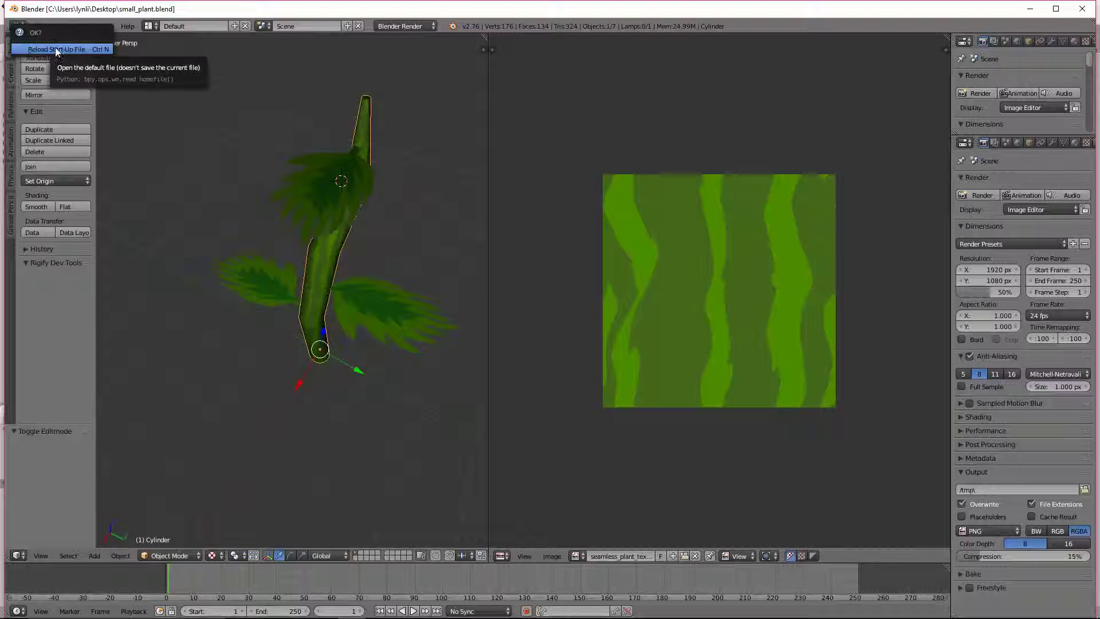
{"action": "left_click", "coordinate": [54, 49]}
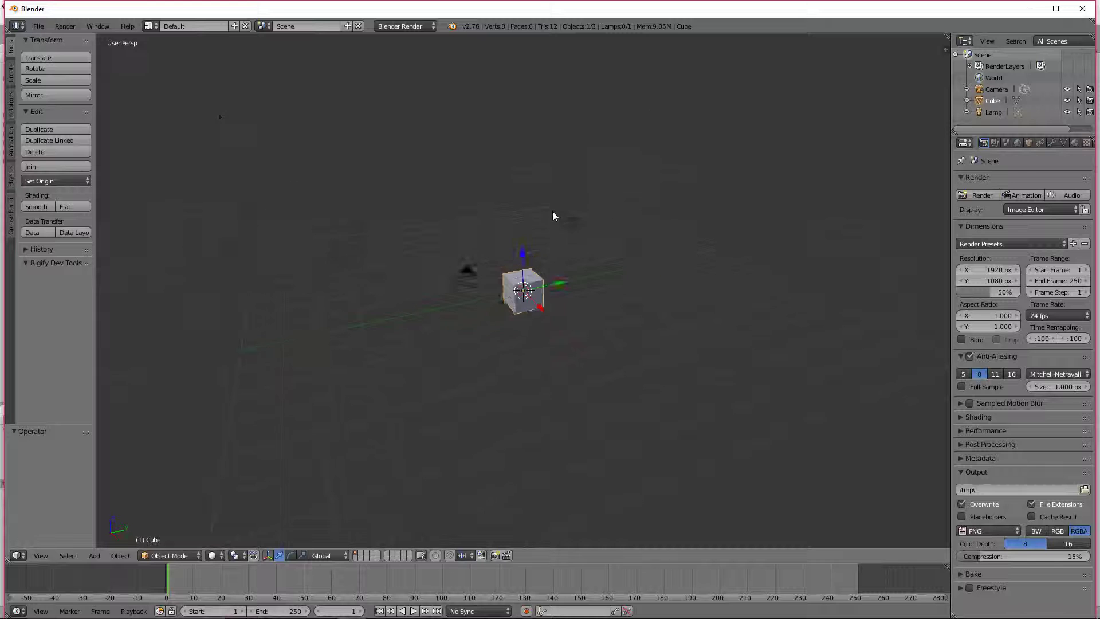
Delete the default cube from the scene
{"action": "scroll", "coordinate": [553, 216], "scroll_direction": "up", "scroll_amount": 5}
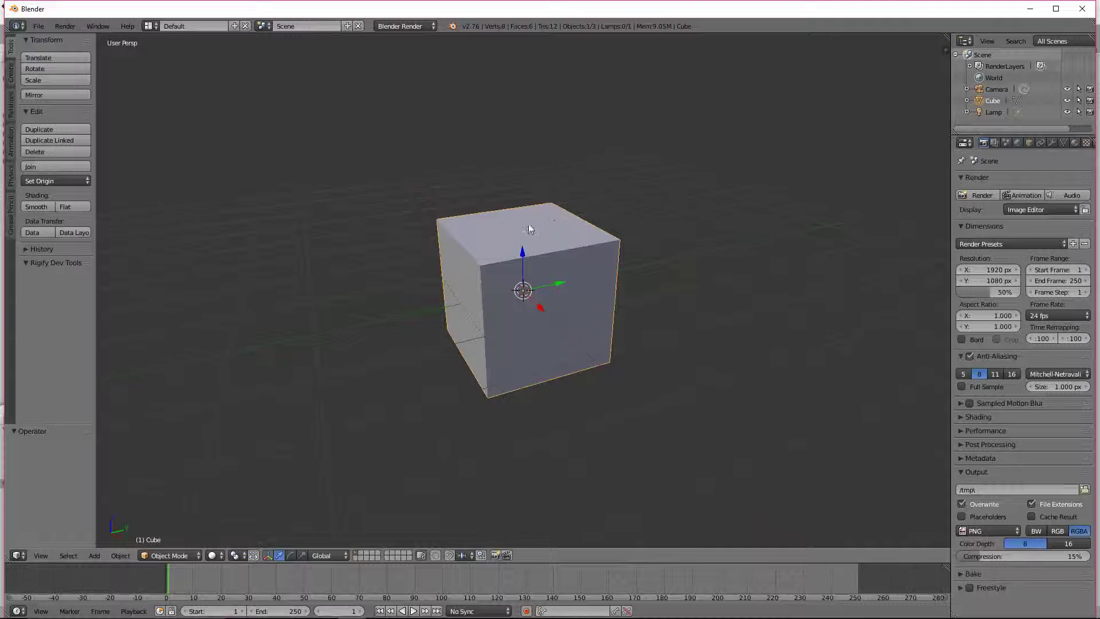
{"action": "scroll", "coordinate": [525, 222], "scroll_direction": "down", "scroll_amount": 2}
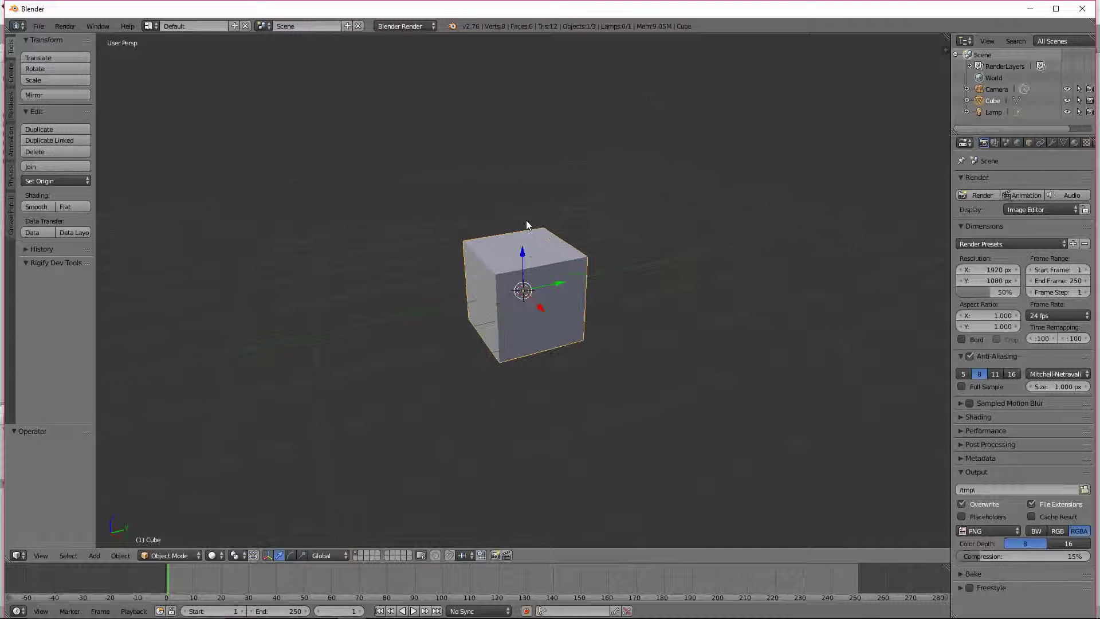
{"action": "key", "text": "x"}
{"action": "left_click", "coordinate": [509, 250]}
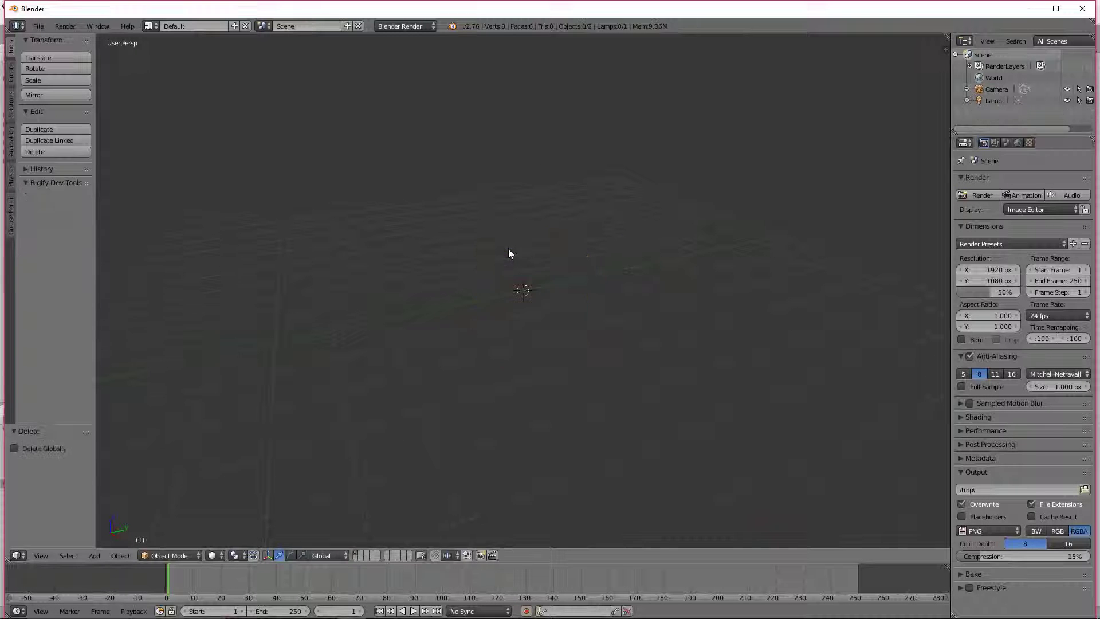
Add a cylinder mesh and raise it along Z so its base sits on the grid floor
{"action": "key", "text": "shift+a"}
{"action": "mouse_move", "coordinate": [556, 244]}
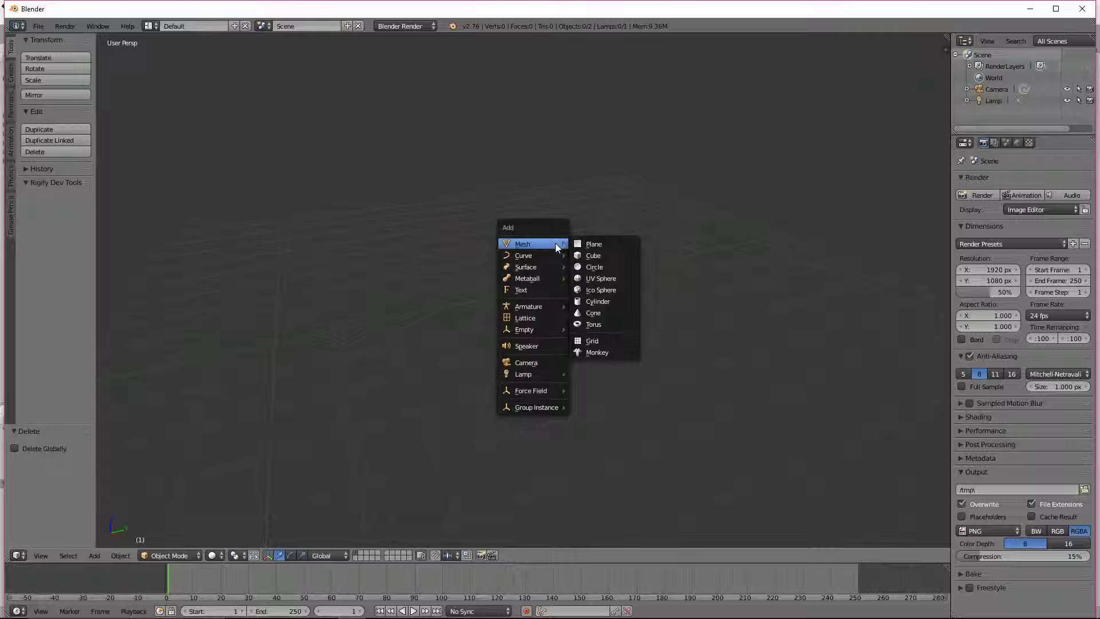
{"action": "left_click", "coordinate": [625, 303]}
{"action": "key", "text": "g"}
{"action": "key", "text": "z"}
{"action": "left_click", "coordinate": [539, 215]}
Put the cylinder into Edit Mode
{"action": "middle_click_drag", "start_coordinate": [651, 282], "coordinate": [620, 336]}
{"action": "scroll", "coordinate": [644, 298], "scroll_direction": "up", "scroll_amount": 3}
{"action": "scroll", "coordinate": [600, 328], "scroll_direction": "down", "scroll_amount": 4}
{"action": "scroll", "coordinate": [600, 328], "scroll_direction": "up", "scroll_amount": 1}
{"action": "scroll", "coordinate": [620, 342], "scroll_direction": "up", "scroll_amount": 2}
{"action": "scroll", "coordinate": [621, 359], "scroll_direction": "down", "scroll_amount": 3}
{"action": "middle_click_drag", "start_coordinate": [612, 375], "coordinate": [610, 336]}
{"action": "key", "text": "Tab"}
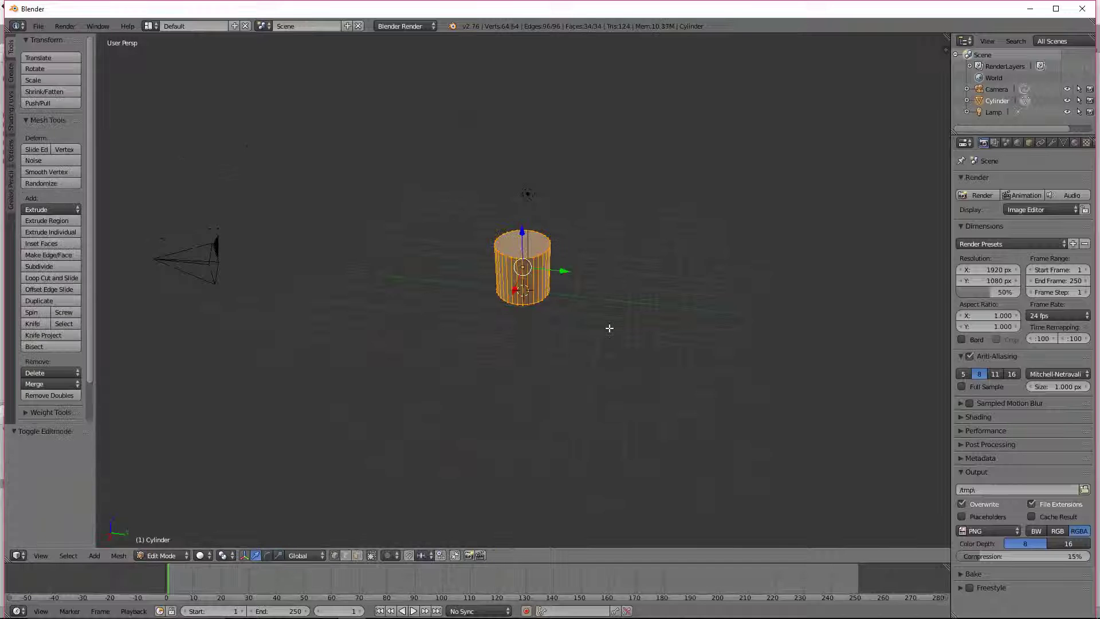
{"action": "key", "text": "Tab"}
{"action": "left_click", "coordinate": [176, 556]}
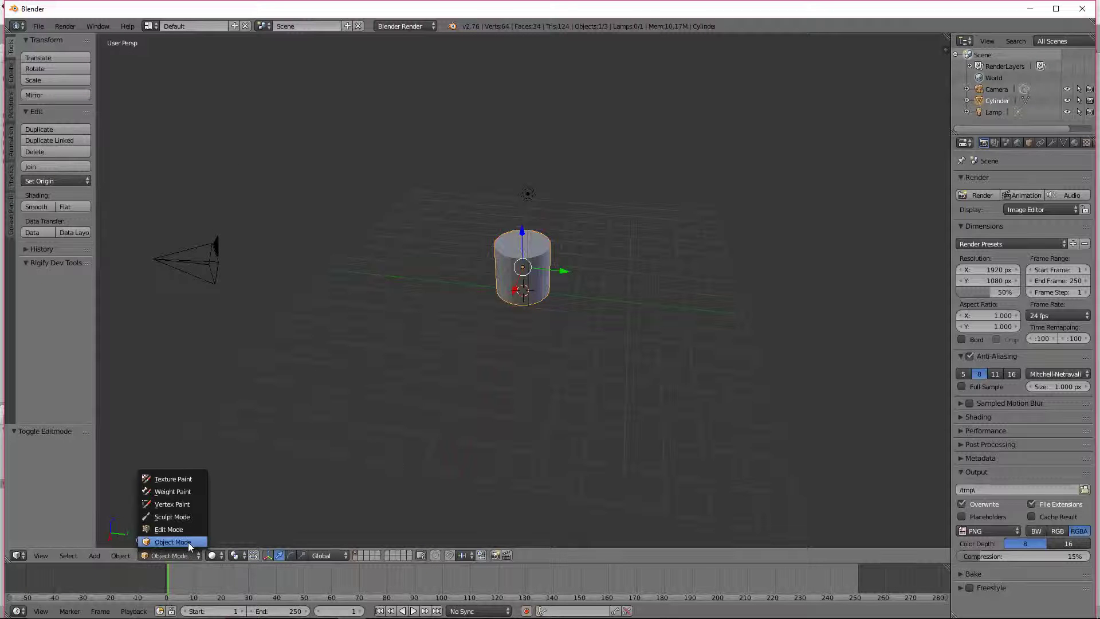
{"action": "left_click", "coordinate": [172, 528]}
Select the cylinder's top face in face selection and raise it far along Z to form a tall trunk
{"action": "scroll", "coordinate": [483, 286], "scroll_direction": "up", "scroll_amount": 3}
{"action": "middle_click_drag", "start_coordinate": [483, 286], "coordinate": [555, 311]}
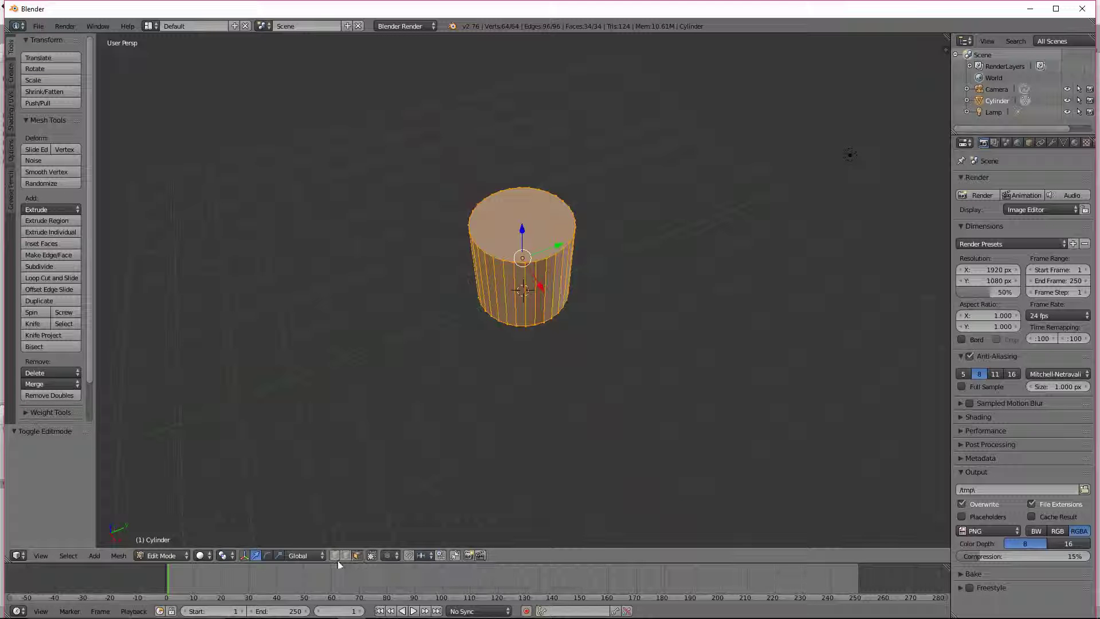
{"action": "left_click", "coordinate": [355, 556]}
{"action": "right_click", "coordinate": [549, 234]}
{"action": "scroll", "coordinate": [594, 268], "scroll_direction": "down", "scroll_amount": 5}
{"action": "middle_click_drag", "start_coordinate": [594, 268], "coordinate": [578, 220]}
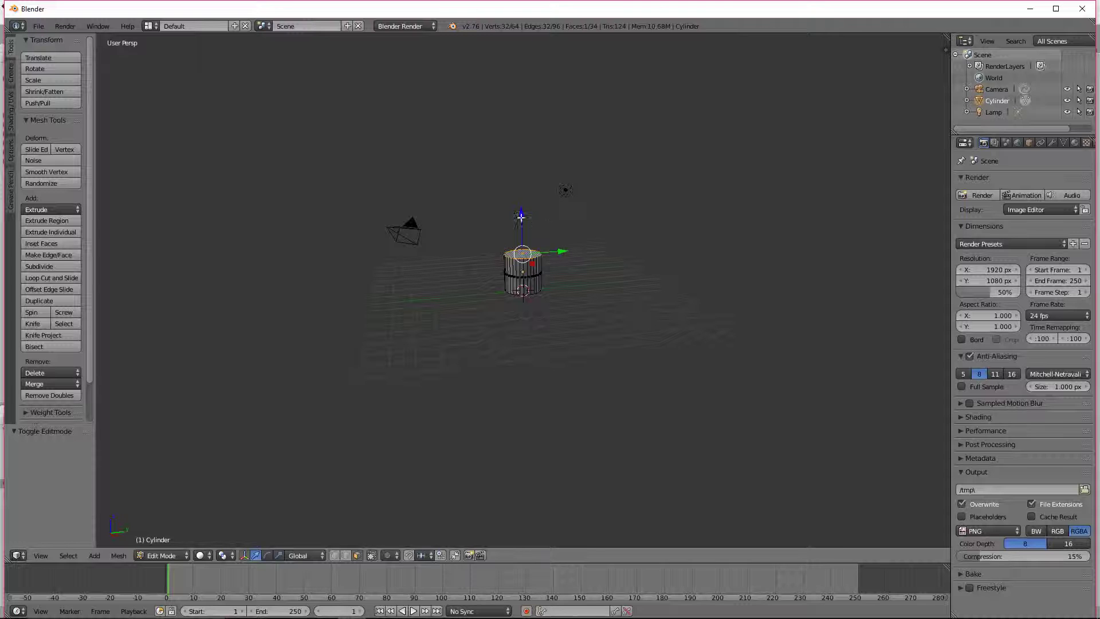
{"action": "left_click_drag", "start_coordinate": [524, 206], "coordinate": [546, 17]}
{"action": "scroll", "coordinate": [600, 405], "scroll_direction": "down", "scroll_amount": 4}
{"action": "middle_click_drag", "start_coordinate": [599, 405], "coordinate": [607, 440]}
{"action": "left_click_drag", "start_coordinate": [522, 145], "coordinate": [521, 81]}
Select the trunk's bottom face and extrude it downward by 1 unit
{"action": "mouse_move", "coordinate": [625, 235]}
{"action": "middle_mouse_down"}
{"action": "mouse_move", "coordinate": [614, 196]}
{"action": "mouse_move", "coordinate": [579, 322]}
{"action": "mouse_move", "coordinate": [604, 250]}
{"action": "mouse_move", "coordinate": [586, 298]}
{"action": "middle_mouse_up"}
{"action": "scroll", "coordinate": [617, 212], "scroll_direction": "up", "scroll_amount": 3}
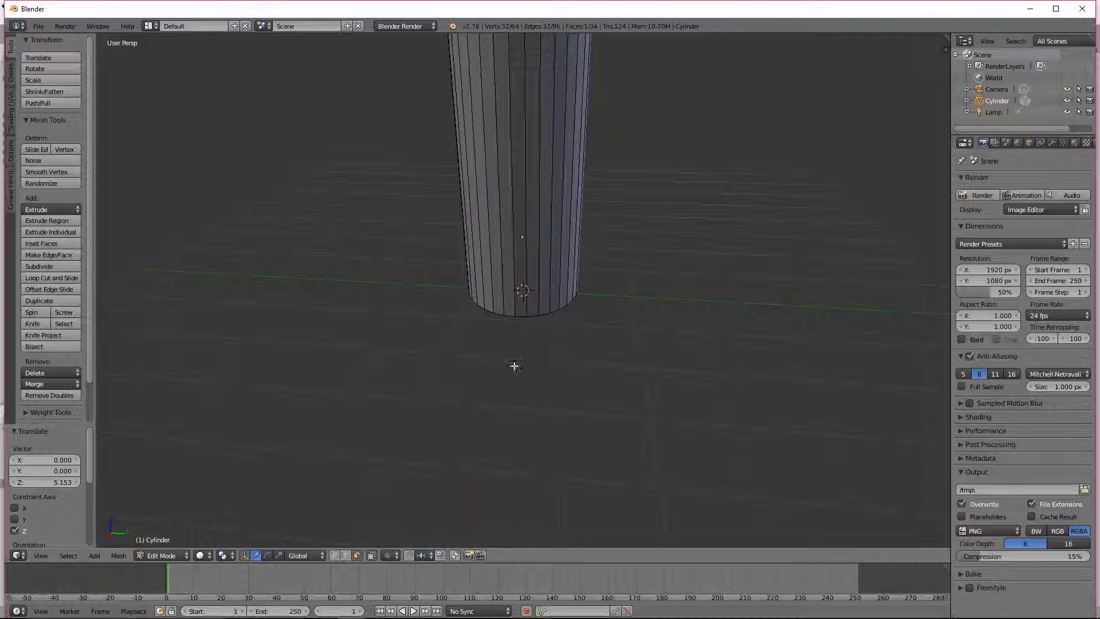
{"action": "middle_click_drag", "start_coordinate": [512, 367], "coordinate": [537, 264]}
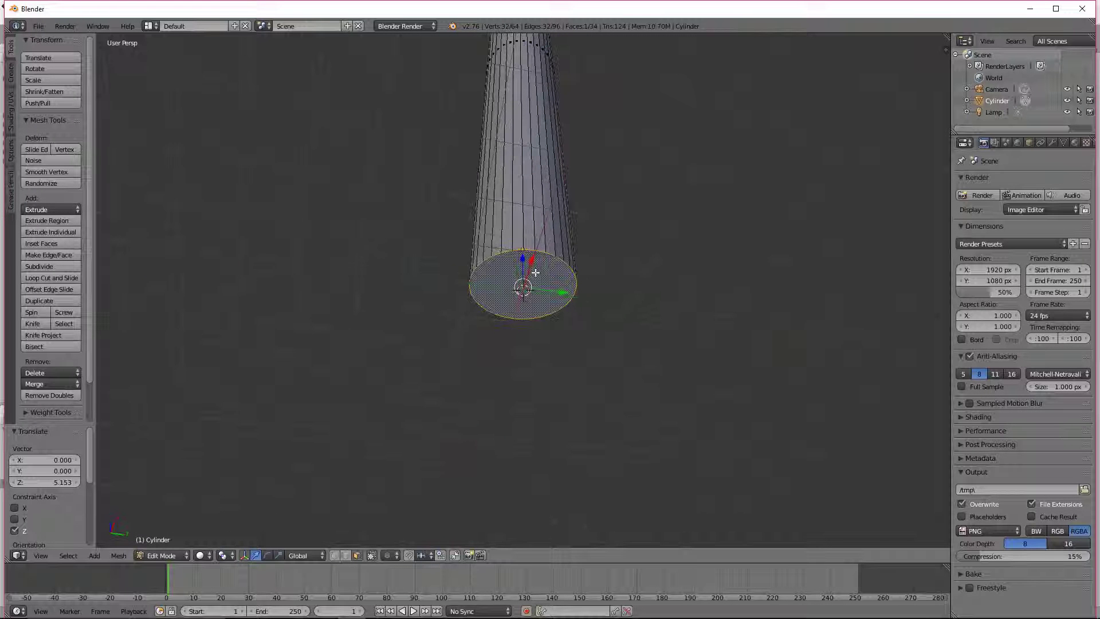
{"action": "middle_click_drag", "start_coordinate": [614, 195], "coordinate": [589, 295]}
{"action": "scroll", "coordinate": [590, 286], "scroll_direction": "down", "scroll_amount": 8}
{"action": "middle_click_drag", "start_coordinate": [594, 248], "coordinate": [582, 232]}
{"action": "scroll", "coordinate": [580, 246], "scroll_direction": "up", "scroll_amount": 10}
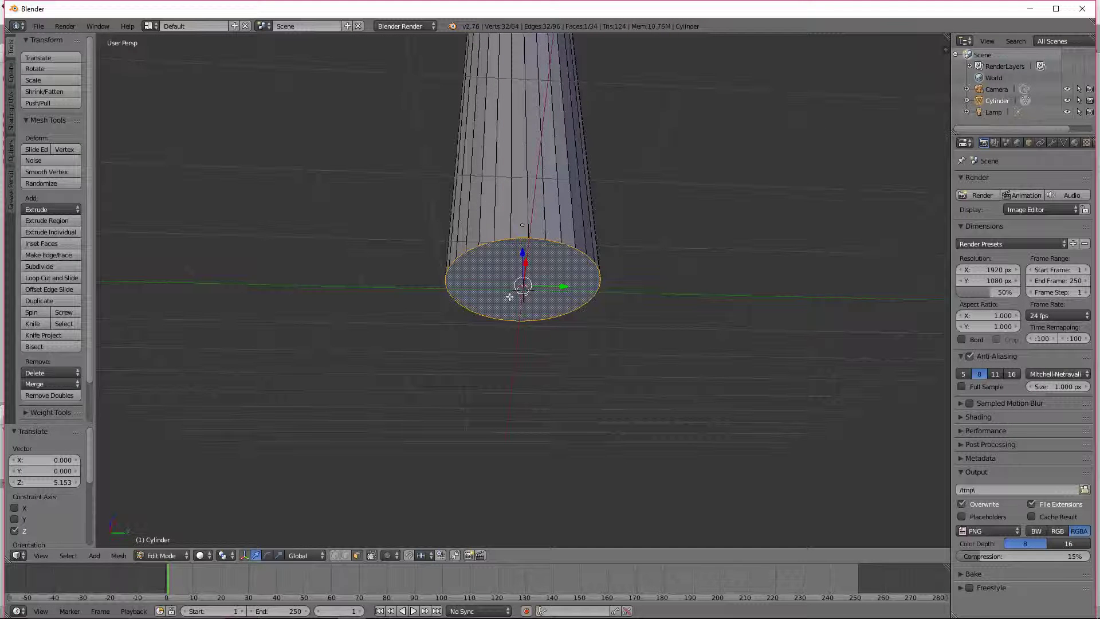
{"action": "middle_click_drag", "start_coordinate": [565, 252], "coordinate": [578, 298]}
{"action": "key", "text": "e"}
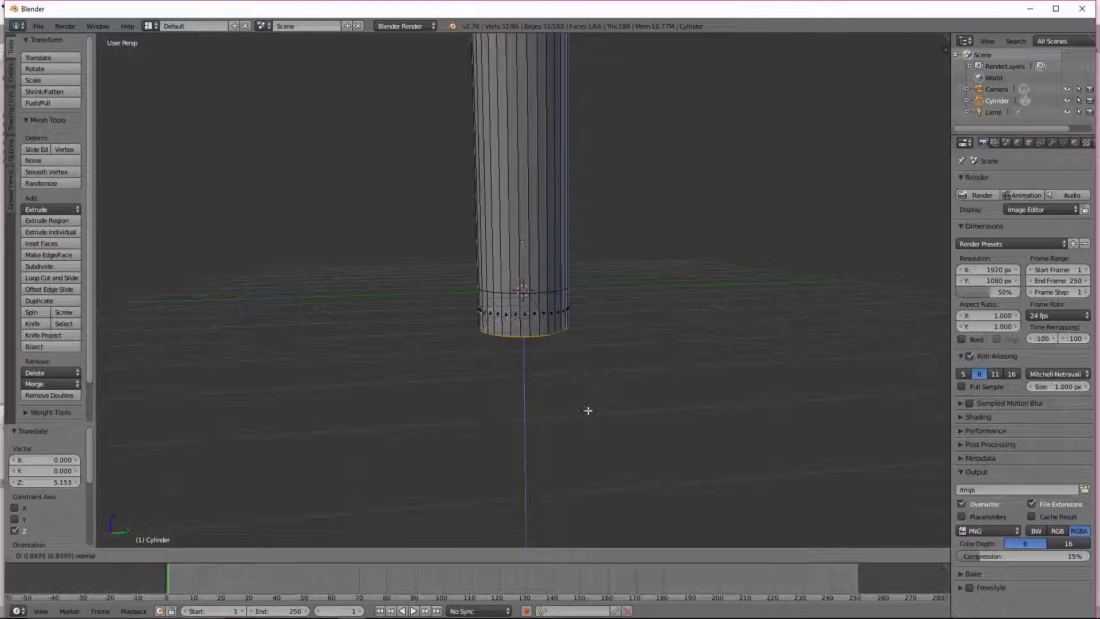
{"action": "type", "text": "1"}
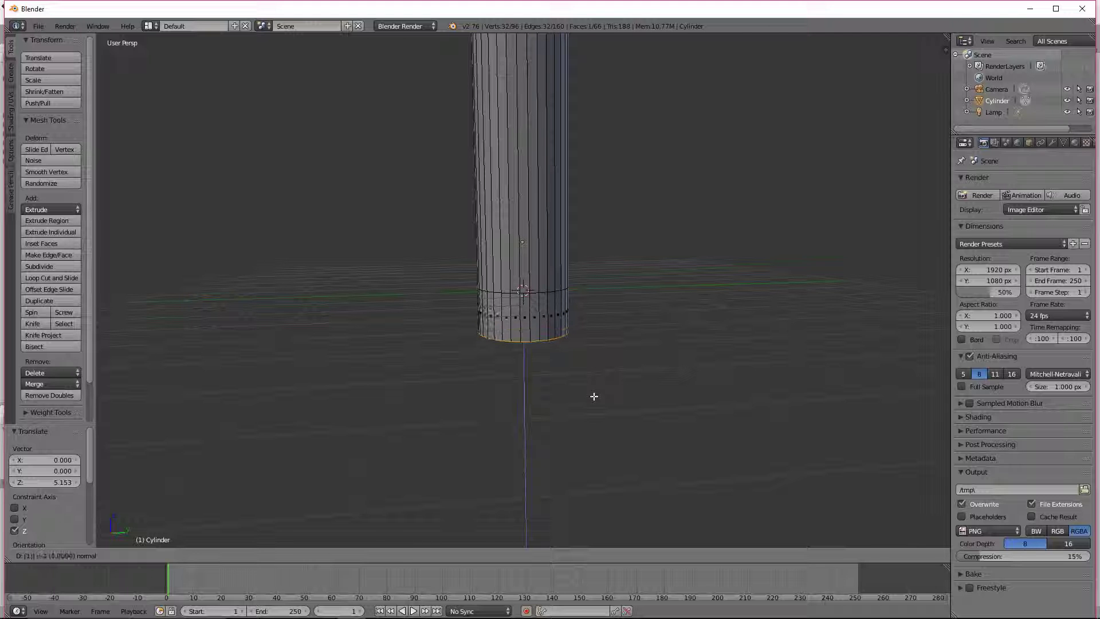
{"action": "key", "text": "Return"}
Scale the extruded bottom face by about 1.63 to flare the trunk's base
{"action": "middle_click_drag", "start_coordinate": [632, 311], "coordinate": [667, 387]}
{"action": "scroll", "coordinate": [668, 386], "scroll_direction": "up", "scroll_amount": 1}
{"action": "key", "text": "s"}
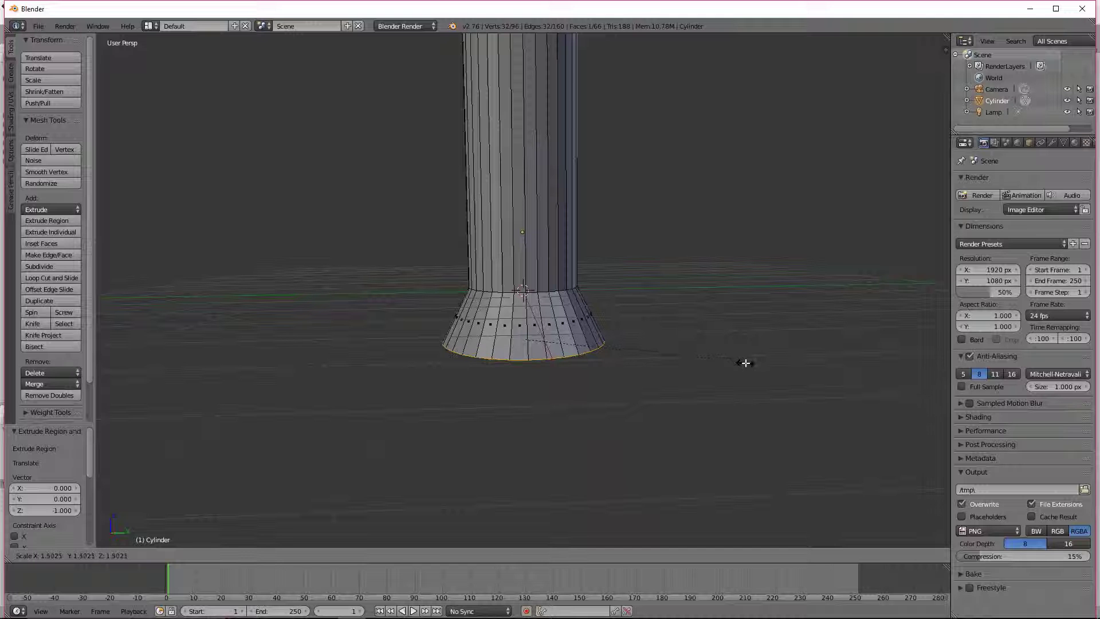
{"action": "left_click", "coordinate": [764, 367]}
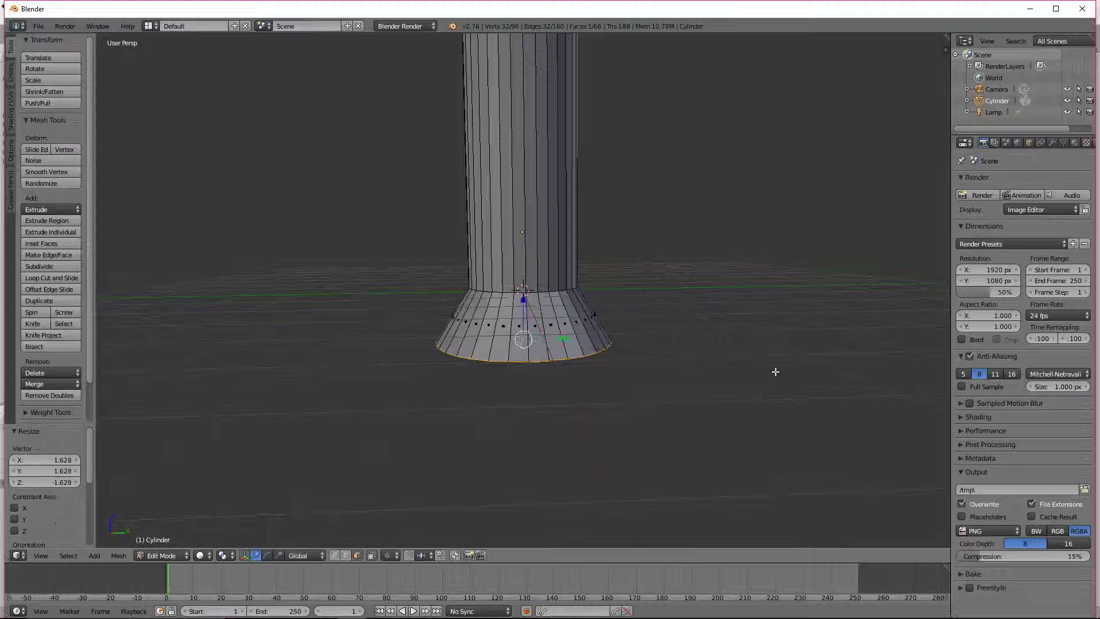
{"action": "middle_click_drag", "start_coordinate": [764, 353], "coordinate": [703, 297]}
{"action": "scroll", "coordinate": [702, 300], "scroll_direction": "down", "scroll_amount": 5}
{"action": "scroll", "coordinate": [701, 311], "scroll_direction": "up", "scroll_amount": 6}
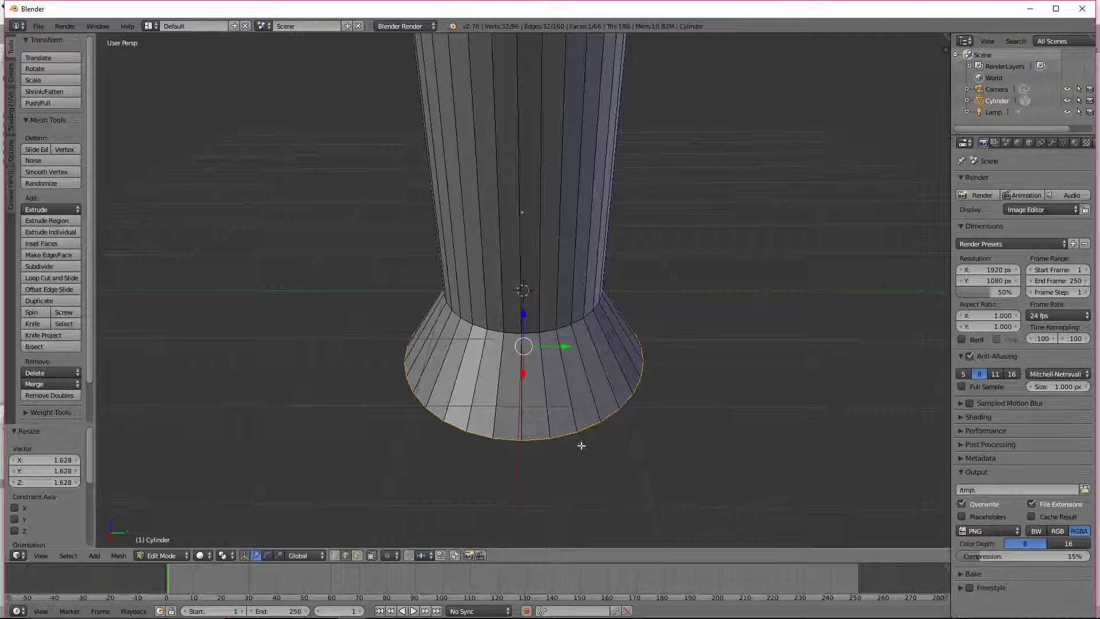
Pull single edges of the flared base's rim outward, one by about 0.35 along X, to form the first root
{"action": "right_click", "coordinate": [596, 434]}
{"action": "left_click_drag", "start_coordinate": [595, 461], "coordinate": [594, 442]}
{"action": "left_click_drag", "start_coordinate": [632, 410], "coordinate": [626, 409]}
{"action": "middle_click_drag", "start_coordinate": [616, 423], "coordinate": [581, 411]}
{"action": "right_click", "coordinate": [563, 420]}
{"action": "left_click_drag", "start_coordinate": [572, 443], "coordinate": [596, 457]}
{"action": "right_click", "coordinate": [596, 457]}
{"action": "middle_click_drag", "start_coordinate": [569, 466], "coordinate": [558, 438]}
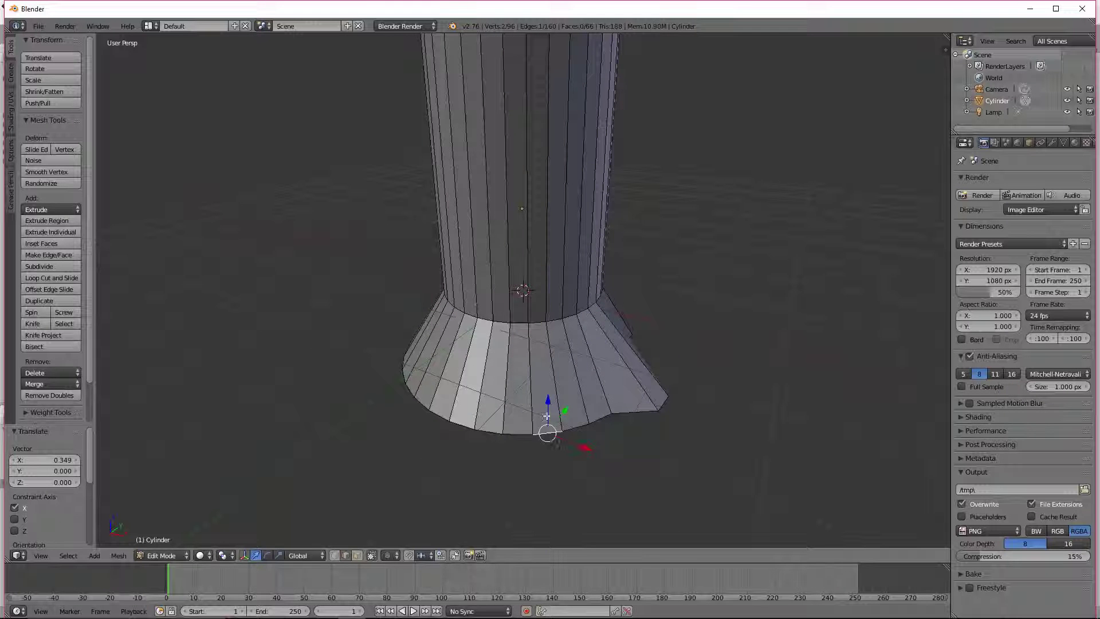
Undo the trial move of the front rim edge and pull further rim edges outward along X
{"action": "left_click_drag", "start_coordinate": [547, 402], "coordinate": [556, 421]}
{"action": "key", "text": "ctrl+z"}
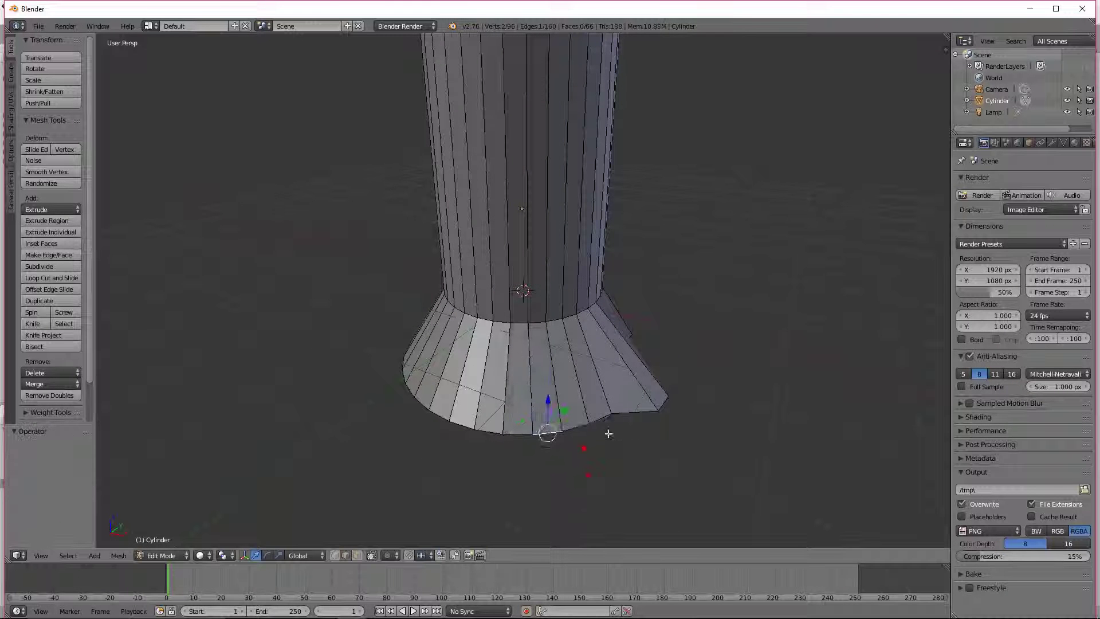
{"action": "middle_click_drag", "start_coordinate": [604, 426], "coordinate": [573, 427]}
{"action": "left_click_drag", "start_coordinate": [520, 416], "coordinate": [507, 469]}
{"action": "middle_click_drag", "start_coordinate": [396, 435], "coordinate": [500, 446]}
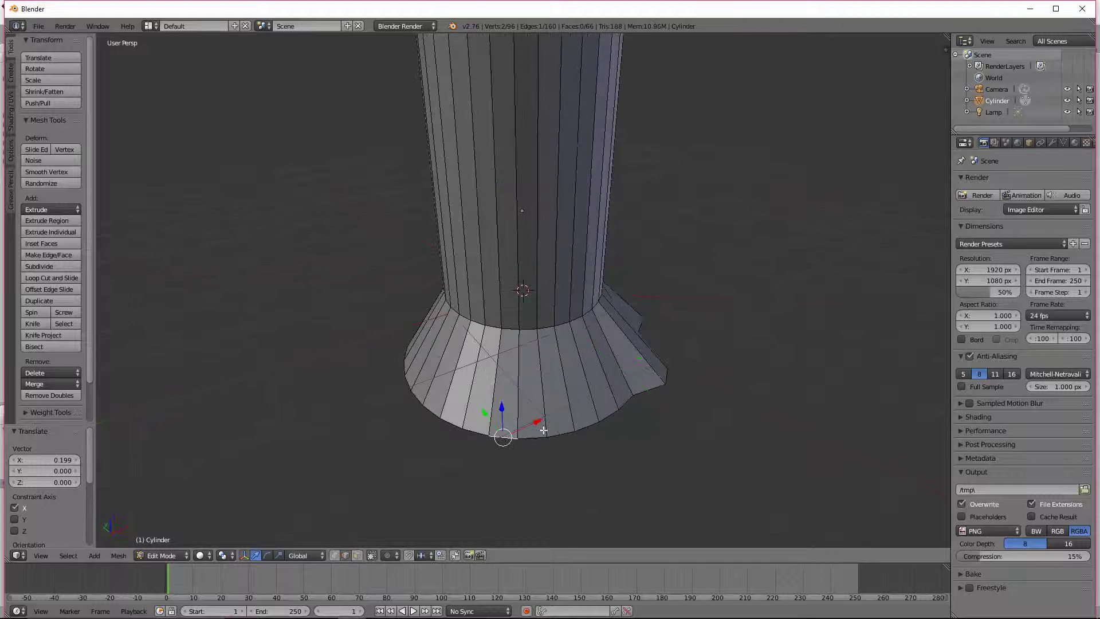
{"action": "left_click_drag", "start_coordinate": [540, 425], "coordinate": [476, 436]}
{"action": "middle_click_drag", "start_coordinate": [476, 436], "coordinate": [634, 403]}
Pull rim edges on the other side of the base outward along X, by about 0.95 and -1.39, to form roots
{"action": "left_click_drag", "start_coordinate": [643, 339], "coordinate": [645, 362]}
{"action": "middle_click_drag", "start_coordinate": [645, 361], "coordinate": [701, 307]}
{"action": "left_click_drag", "start_coordinate": [591, 375], "coordinate": [557, 383]}
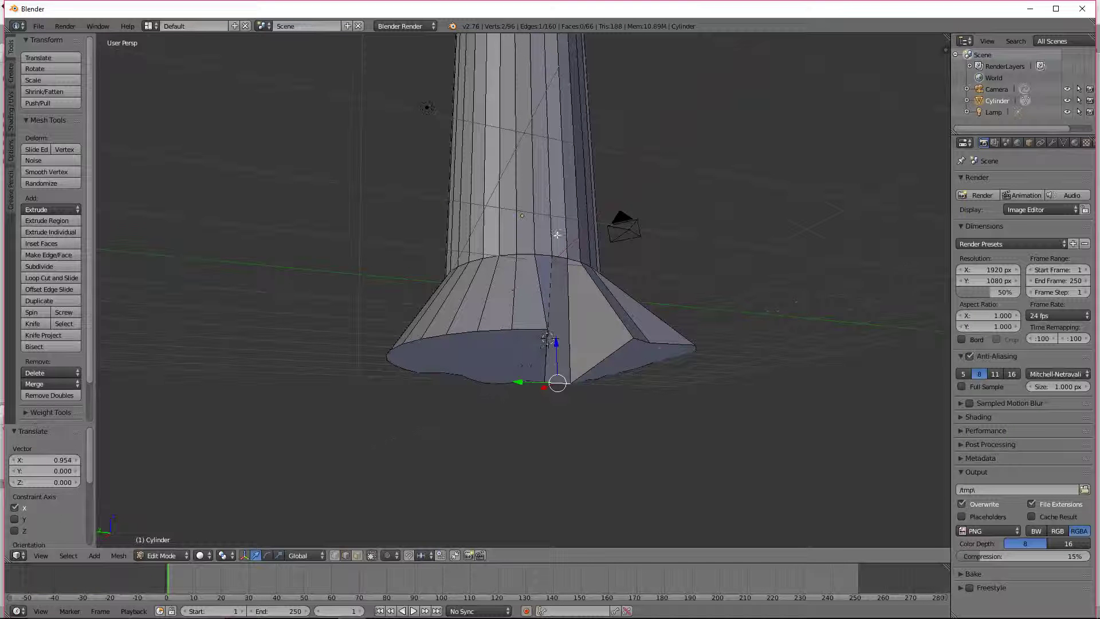
{"action": "left_click_drag", "start_coordinate": [558, 343], "coordinate": [564, 365]}
{"action": "mouse_move", "coordinate": [558, 363]}
{"action": "middle_mouse_down"}
{"action": "mouse_move", "coordinate": [545, 393]}
{"action": "mouse_move", "coordinate": [569, 349]}
{"action": "middle_mouse_up"}
{"action": "left_click_drag", "start_coordinate": [548, 355], "coordinate": [631, 300]}
{"action": "middle_click_drag", "start_coordinate": [630, 300], "coordinate": [643, 381]}
Pull another rim edge outward along Y as a root and scale a rim edge to about 0.74
{"action": "right_click", "coordinate": [575, 419]}
{"action": "right_click", "coordinate": [559, 432]}
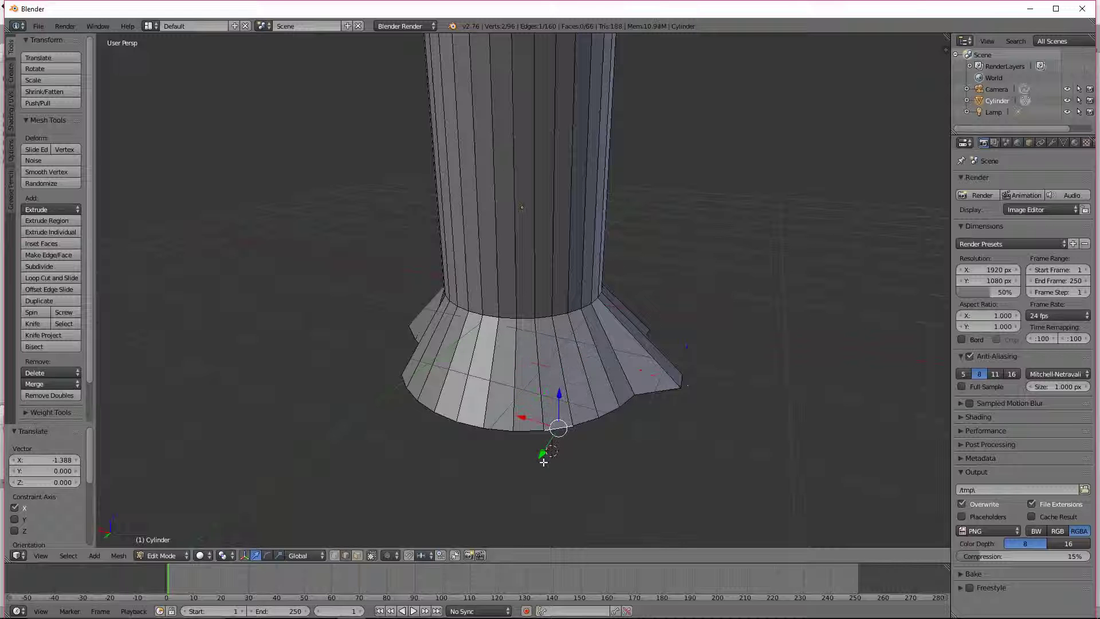
{"action": "mouse_move", "coordinate": [541, 458]}
{"action": "left_mouse_down"}
{"action": "mouse_move", "coordinate": [525, 469]}
{"action": "mouse_move", "coordinate": [534, 450]}
{"action": "left_mouse_up"}
{"action": "middle_click_drag", "start_coordinate": [534, 450], "coordinate": [371, 460]}
{"action": "key", "text": "s"}
{"action": "left_click", "coordinate": [734, 491]}
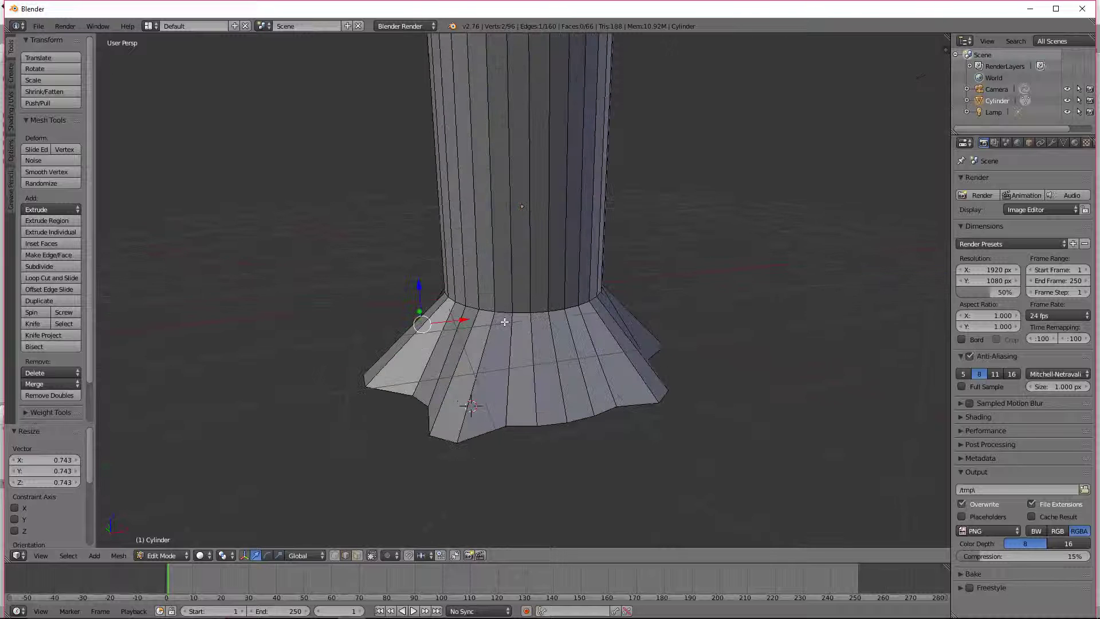
Reposition more rim edges around the base, including one along Z, to vary the root shapes
{"action": "left_click_drag", "start_coordinate": [503, 275], "coordinate": [509, 250]}
{"action": "middle_click_drag", "start_coordinate": [471, 290], "coordinate": [532, 275]}
{"action": "right_click", "coordinate": [513, 297]}
{"action": "left_click_drag", "start_coordinate": [514, 259], "coordinate": [511, 234]}
{"action": "middle_click_drag", "start_coordinate": [437, 294], "coordinate": [501, 304]}
{"action": "key", "text": "g"}
{"action": "key", "text": "z"}
{"action": "left_click", "coordinate": [528, 291]}
{"action": "left_click_drag", "start_coordinate": [484, 304], "coordinate": [475, 308]}
{"action": "middle_click_drag", "start_coordinate": [444, 321], "coordinate": [483, 314]}
{"action": "scroll", "coordinate": [570, 261], "scroll_direction": "down", "scroll_amount": 5}
Pull two more rim edges outward along Y, the first by about 0.39, to complete the roots
{"action": "middle_click_drag", "start_coordinate": [570, 261], "coordinate": [506, 362]}
{"action": "right_click", "coordinate": [494, 363]}
{"action": "left_click_drag", "start_coordinate": [476, 366], "coordinate": [454, 373]}
{"action": "middle_click_drag", "start_coordinate": [454, 373], "coordinate": [564, 369]}
{"action": "scroll", "coordinate": [559, 369], "scroll_direction": "up", "scroll_amount": 2}
{"action": "right_click", "coordinate": [548, 395]}
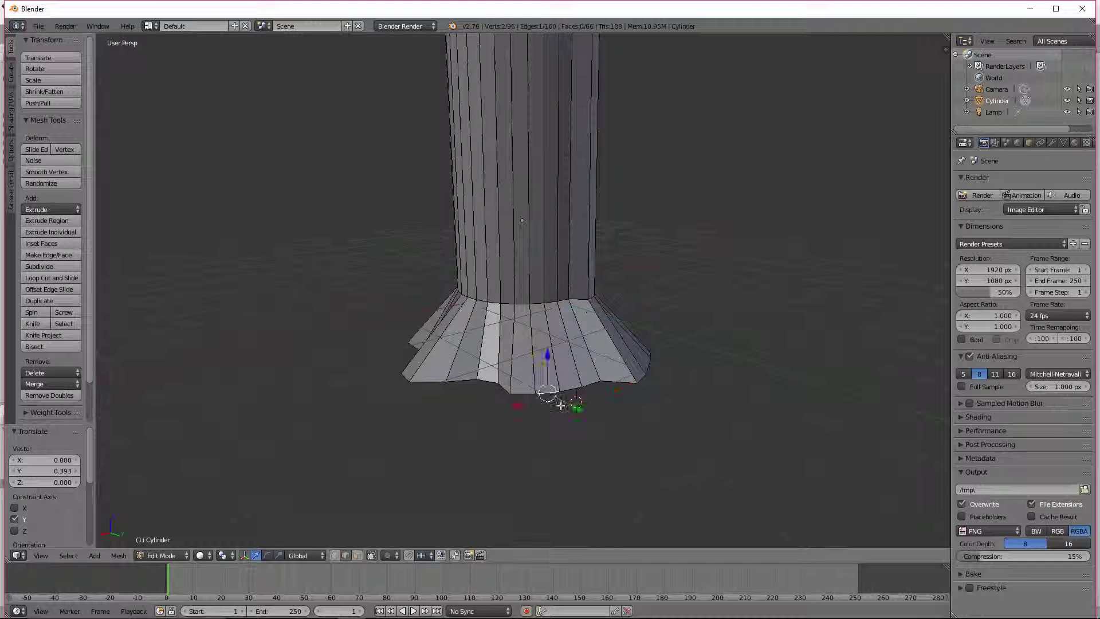
{"action": "left_click_drag", "start_coordinate": [571, 406], "coordinate": [603, 423]}
{"action": "middle_click_drag", "start_coordinate": [530, 410], "coordinate": [573, 413]}
Examine the trunk and its roots in Object Mode and return to Edit Mode
{"action": "scroll", "coordinate": [594, 394], "scroll_direction": "down", "scroll_amount": 4}
{"action": "left_click", "coordinate": [172, 555]}
{"action": "left_click", "coordinate": [174, 547]}
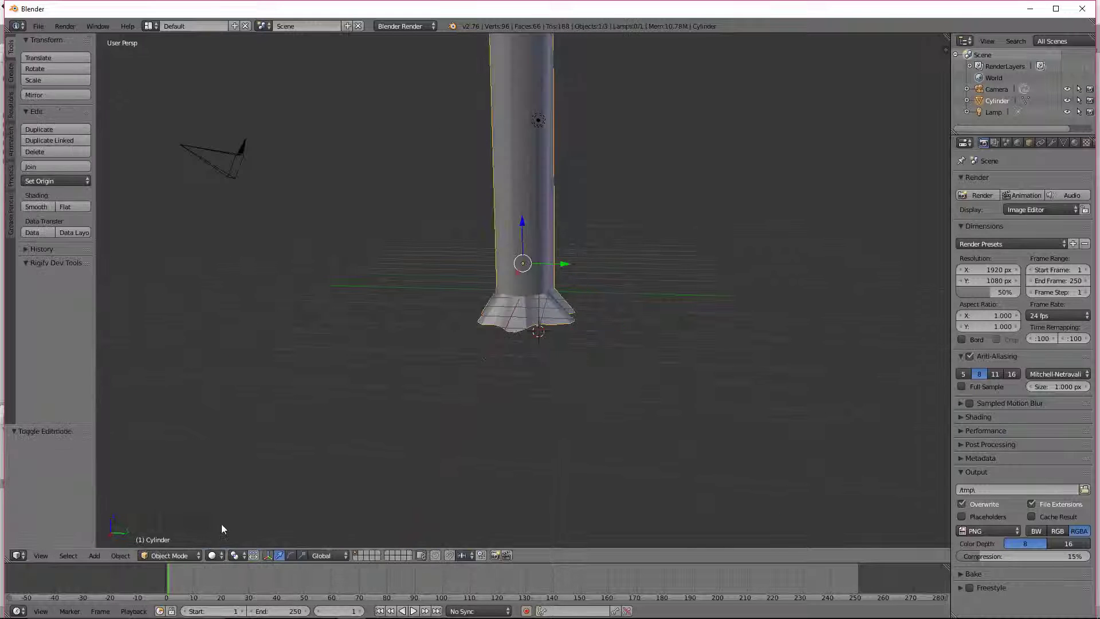
{"action": "middle_click_drag", "start_coordinate": [661, 373], "coordinate": [568, 373]}
{"action": "key", "text": "Tab"}
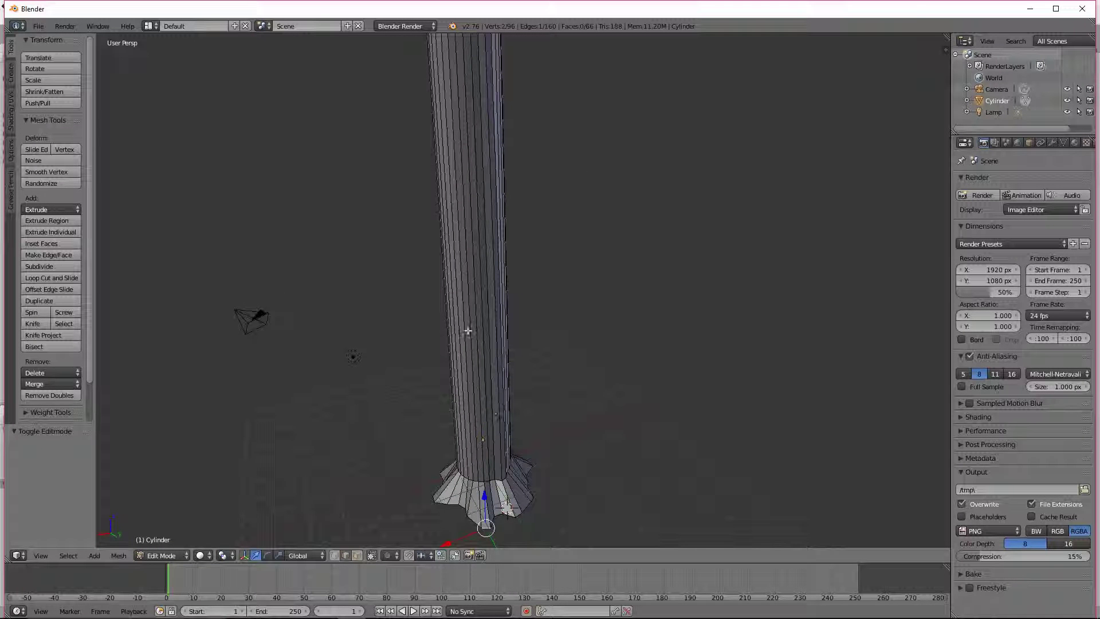
Add one loop cut around the trunk, slide it to the lower section, and scale it by about 1.18
{"action": "key", "text": "ctrl+r"}
{"action": "left_click", "coordinate": [493, 285]}
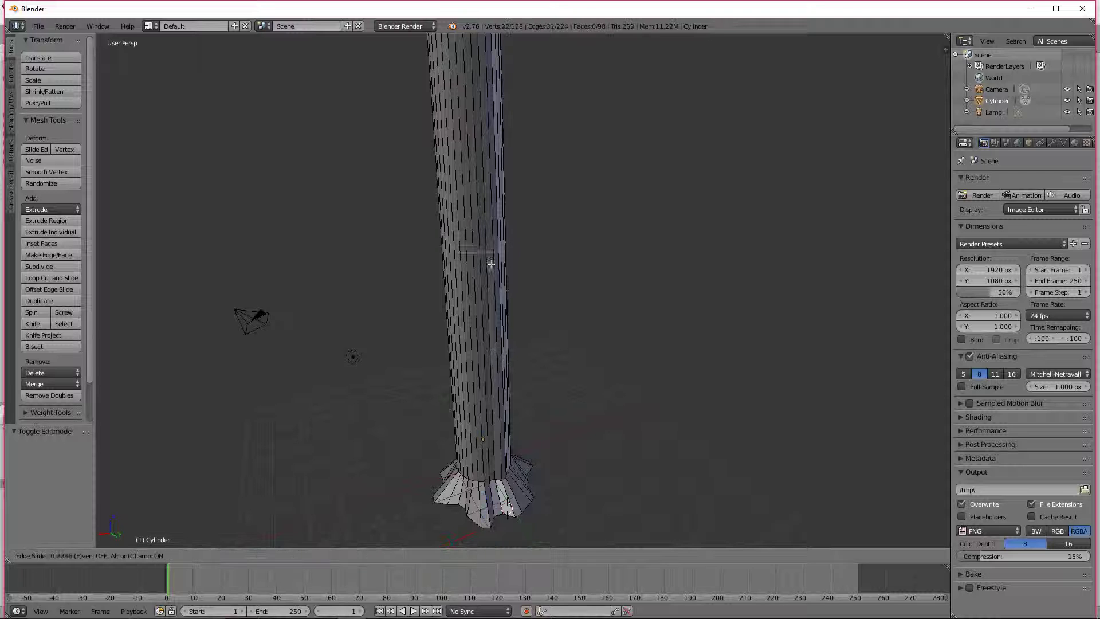
{"action": "left_click", "coordinate": [494, 423]}
{"action": "scroll", "coordinate": [578, 401], "scroll_direction": "up", "scroll_amount": 5}
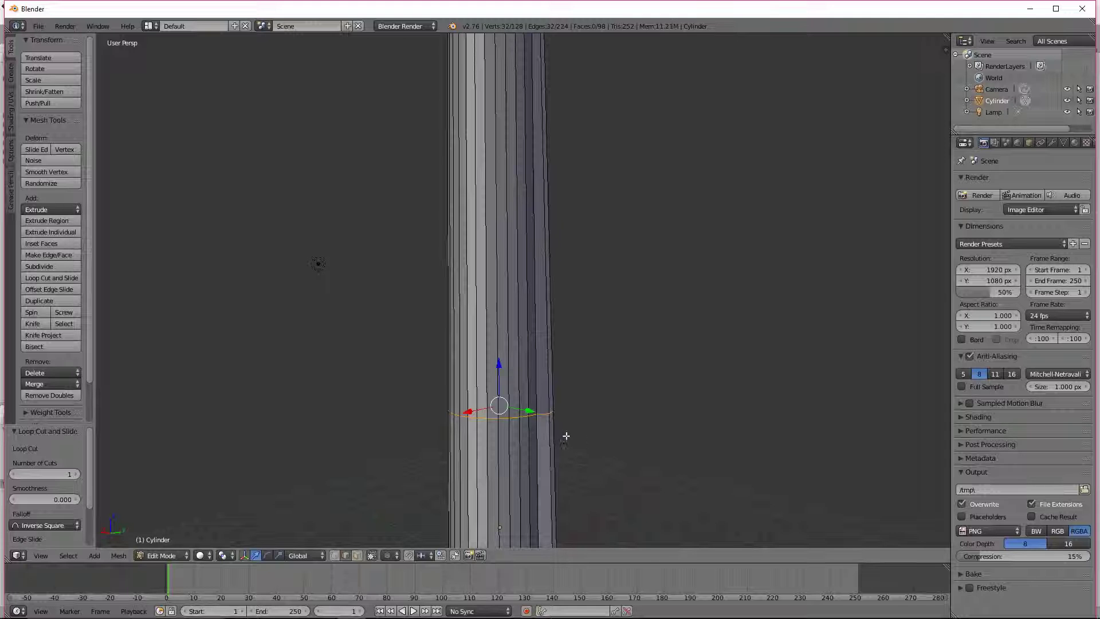
{"action": "key", "text": "s"}
{"action": "left_click", "coordinate": [573, 445]}
Shrink the lower trunk loop slightly by scaling it to about 0.93
{"action": "scroll", "coordinate": [728, 484], "scroll_direction": "down", "scroll_amount": 5}
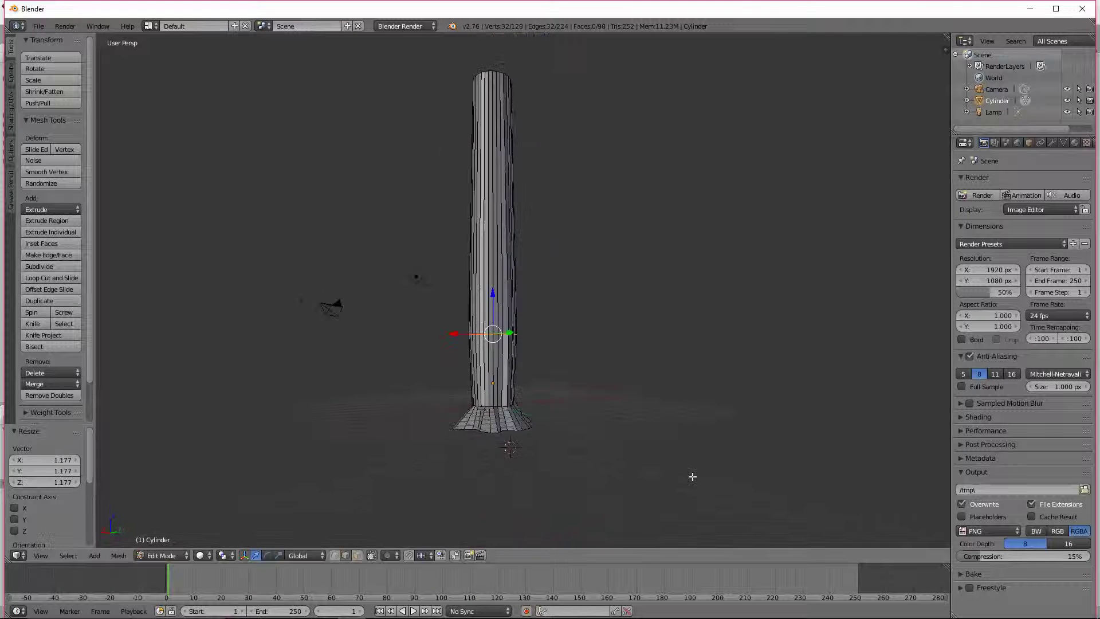
{"action": "scroll", "coordinate": [545, 422], "scroll_direction": "up", "scroll_amount": 4}
{"action": "key", "text": "s"}
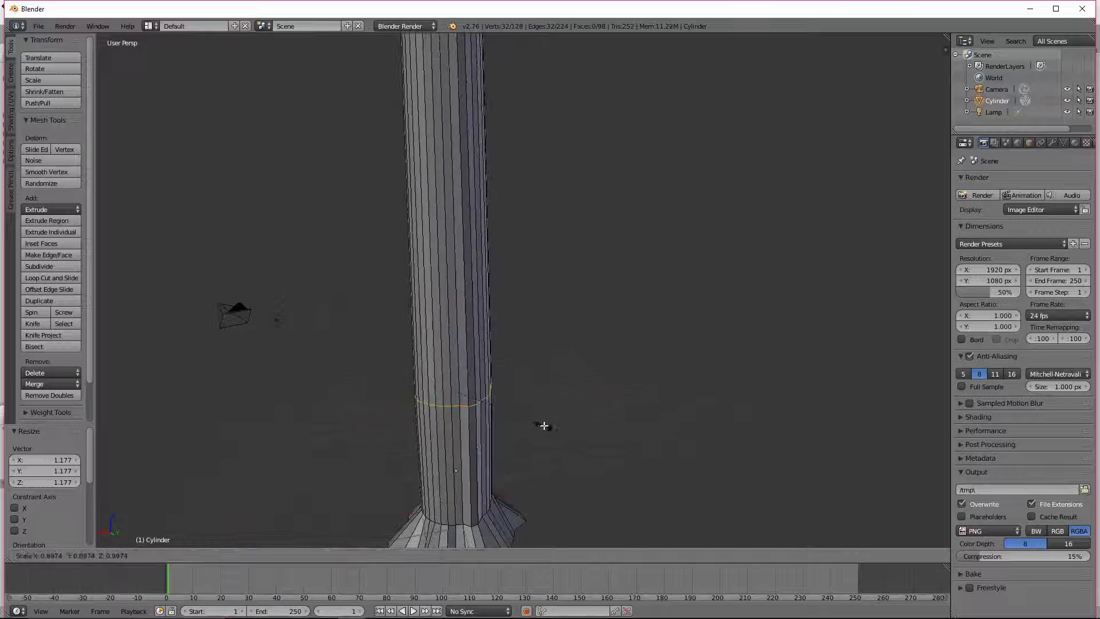
{"action": "left_click", "coordinate": [515, 436]}
Add a loop cut just above the lower trunk loop and resize it twice, first scaling it to about 0.96
{"action": "middle_click_drag", "start_coordinate": [514, 437], "coordinate": [534, 427]}
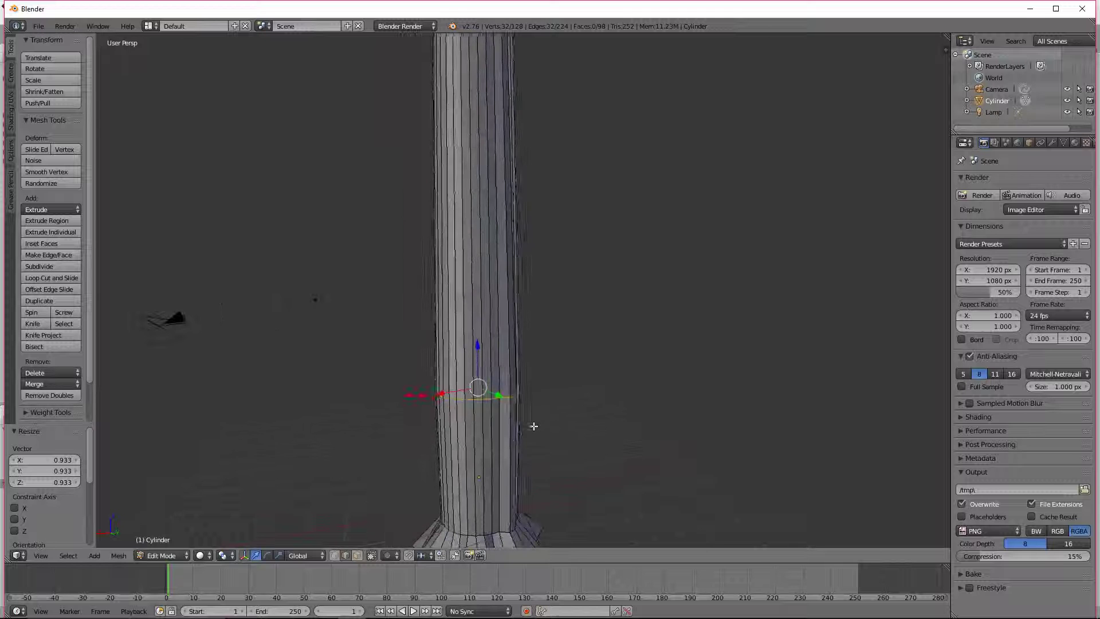
{"action": "key", "text": "ctrl+r"}
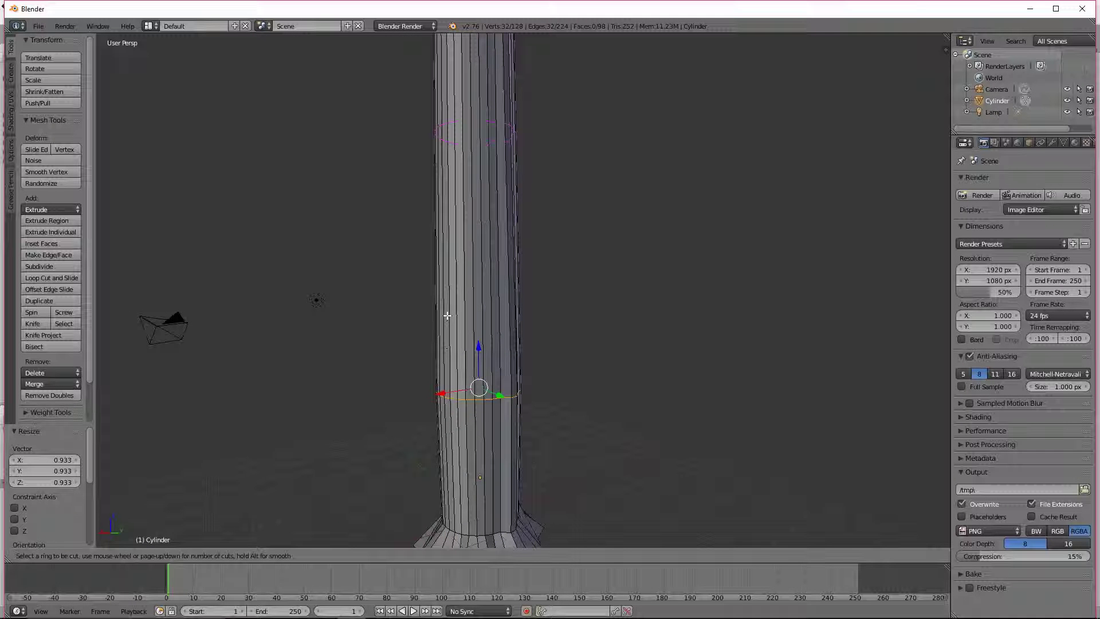
{"action": "left_click", "coordinate": [474, 132]}
{"action": "left_click", "coordinate": [488, 347]}
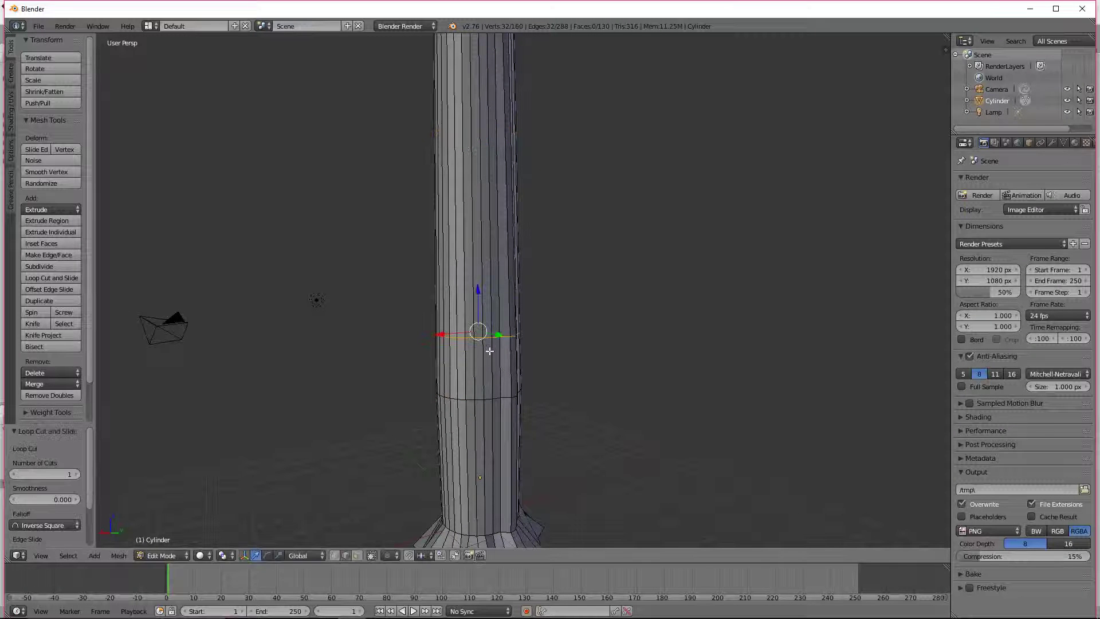
{"action": "middle_click_drag", "start_coordinate": [534, 361], "coordinate": [590, 366]}
{"action": "key", "text": "s"}
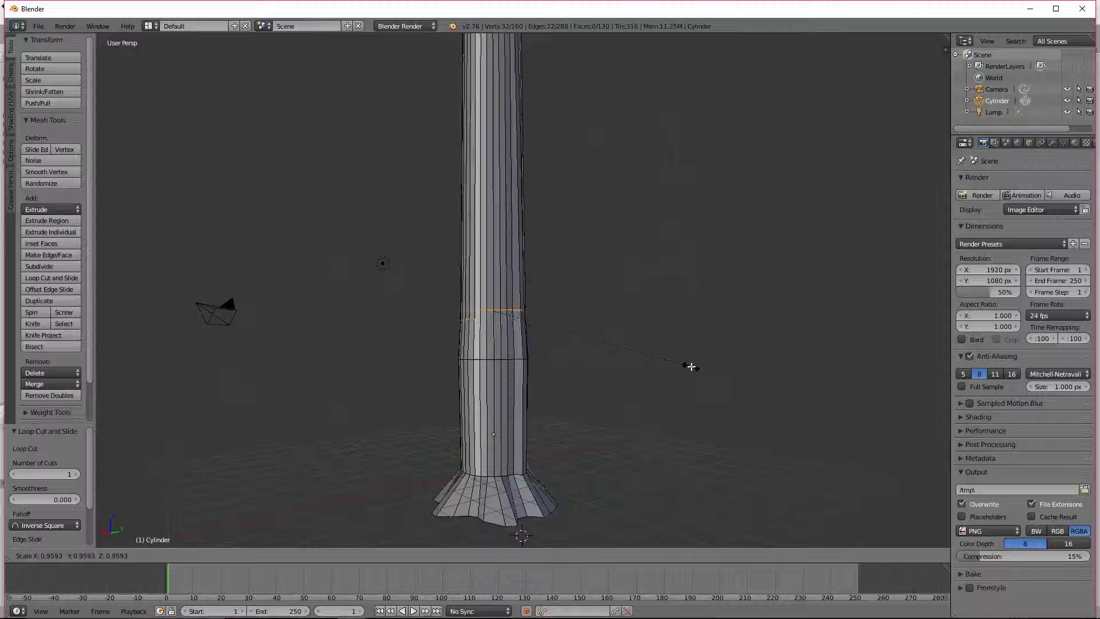
{"action": "left_click", "coordinate": [688, 364]}
{"action": "middle_click_drag", "start_coordinate": [687, 363], "coordinate": [634, 386]}
{"action": "key", "text": "s"}
{"action": "left_click", "coordinate": [670, 374]}
Switch to face selection and move one face of the band between the two lower loops by about 0.067 along Y
{"action": "scroll", "coordinate": [750, 368], "scroll_direction": "down", "scroll_amount": 4}
{"action": "key", "text": "Tab"}
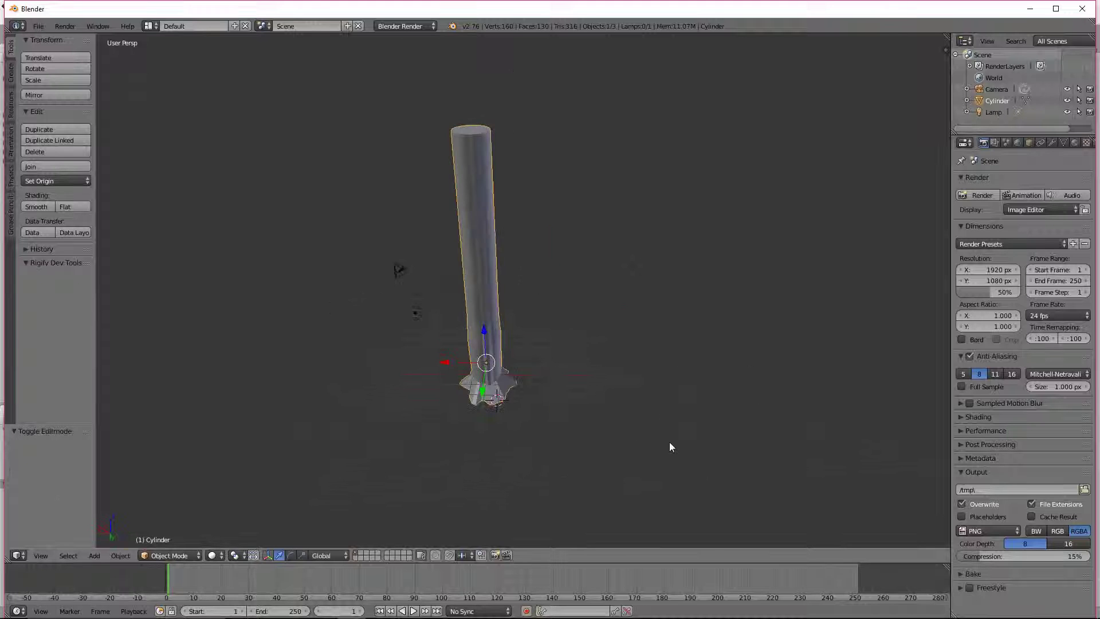
{"action": "scroll", "coordinate": [691, 444], "scroll_direction": "up", "scroll_amount": 4}
{"action": "key", "text": "Tab"}
{"action": "middle_click_drag", "start_coordinate": [565, 461], "coordinate": [660, 398], "text": "shift"}
{"action": "scroll", "coordinate": [661, 397], "scroll_direction": "up", "scroll_amount": 6}
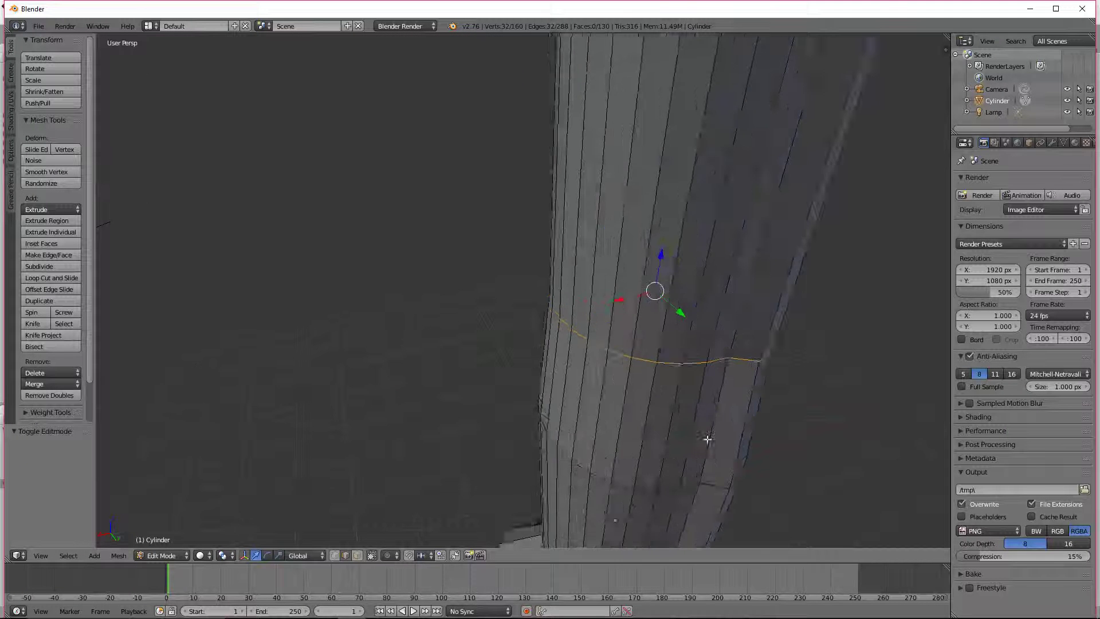
{"action": "middle_click_drag", "start_coordinate": [701, 435], "coordinate": [676, 422]}
{"action": "right_click", "coordinate": [629, 403]}
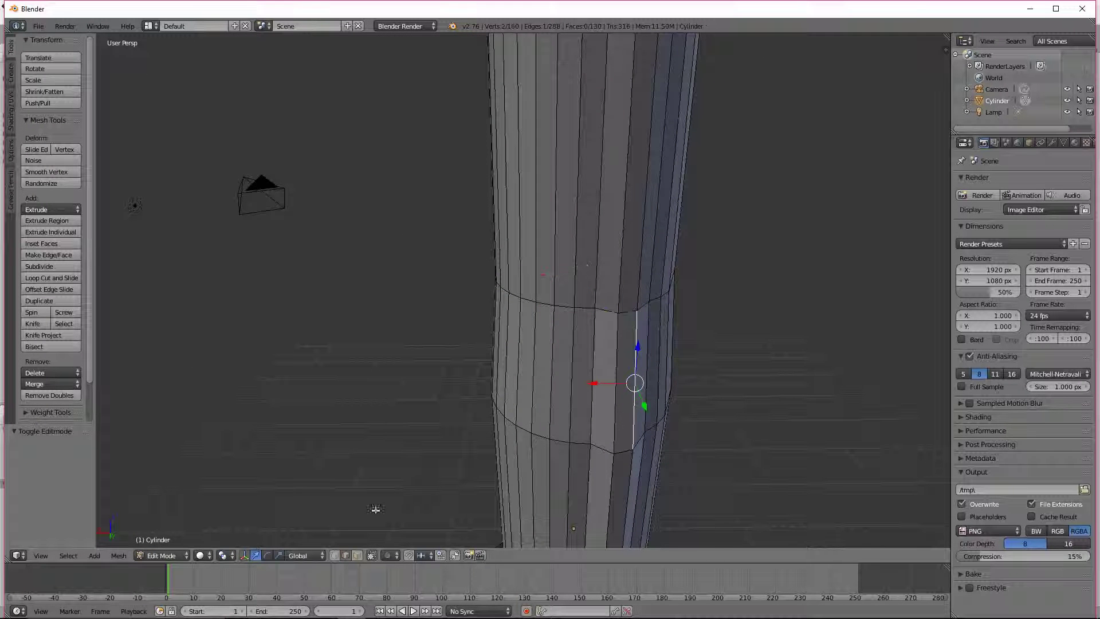
{"action": "right_click", "coordinate": [610, 440]}
{"action": "left_click", "coordinate": [370, 556]}
{"action": "right_click", "coordinate": [628, 435]}
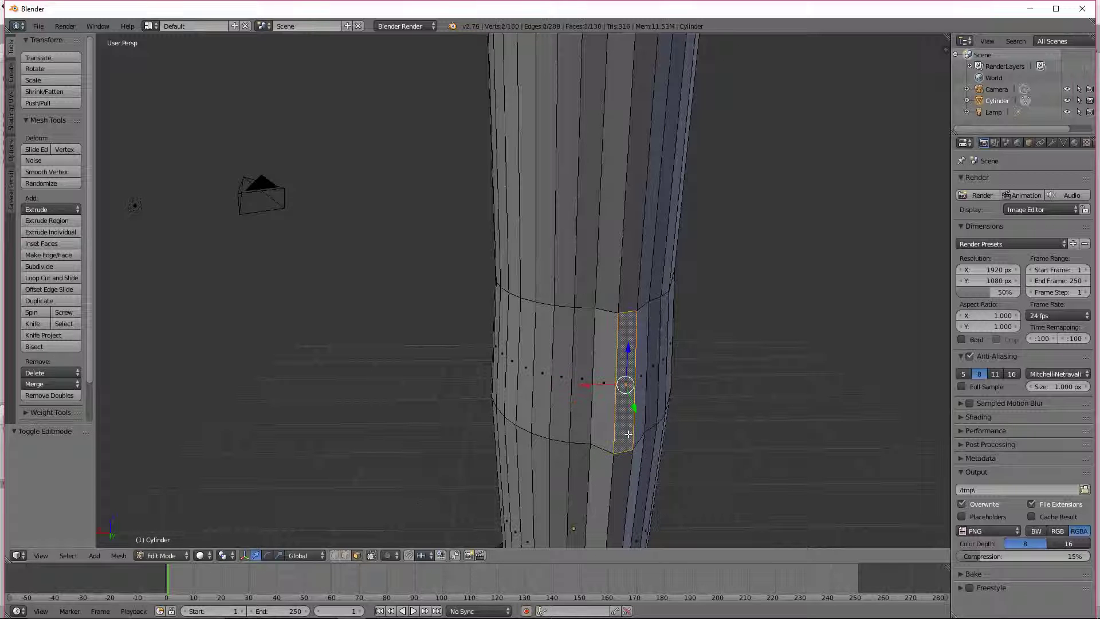
{"action": "mouse_move", "coordinate": [636, 411]}
{"action": "left_mouse_down"}
{"action": "mouse_move", "coordinate": [621, 388]}
{"action": "mouse_move", "coordinate": [642, 415]}
{"action": "left_mouse_up"}
Inset another single face of the lower trunk band with a thickness of about 0.032
{"action": "middle_click_drag", "start_coordinate": [777, 426], "coordinate": [717, 417]}
{"action": "scroll", "coordinate": [741, 417], "scroll_direction": "down", "scroll_amount": 4}
{"action": "scroll", "coordinate": [717, 418], "scroll_direction": "up", "scroll_amount": 1}
{"action": "right_click", "coordinate": [525, 330]}
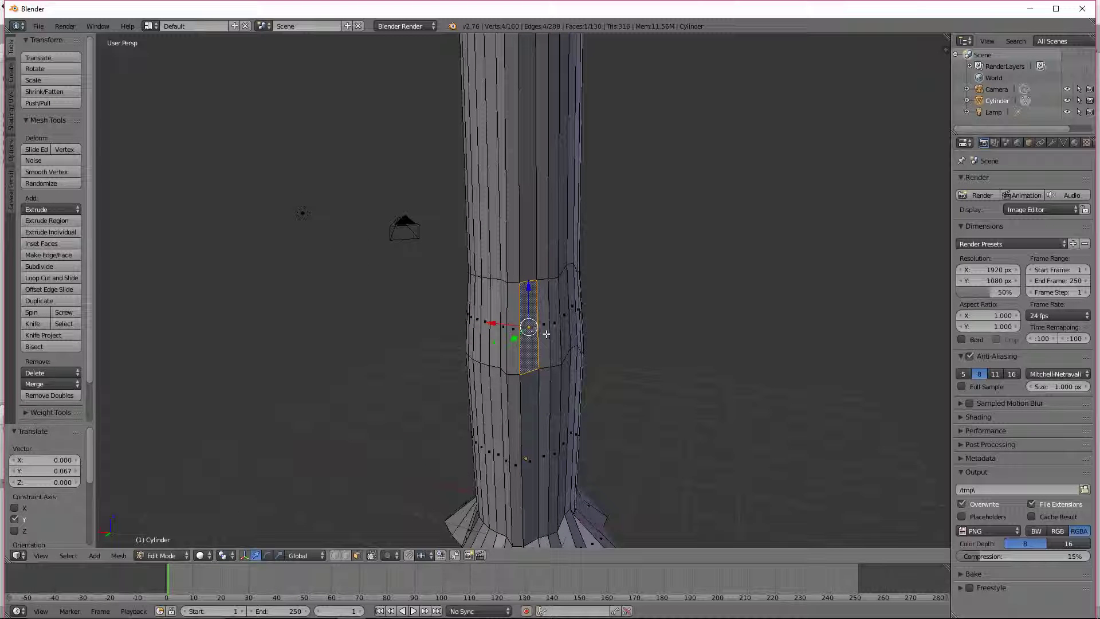
{"action": "right_click", "coordinate": [515, 349]}
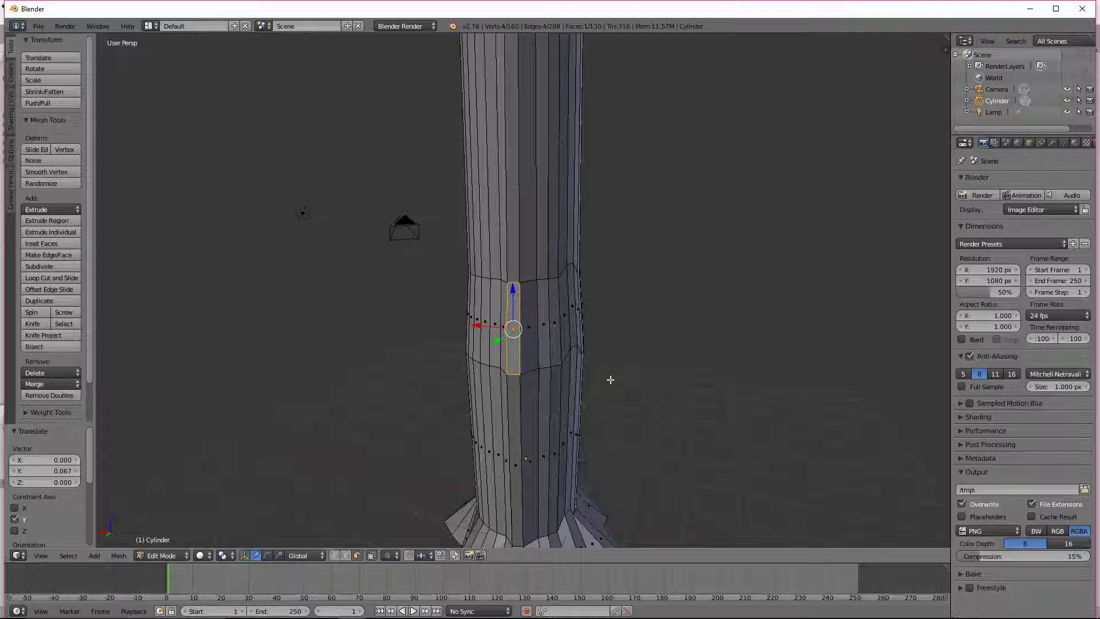
{"action": "middle_click_drag", "start_coordinate": [592, 352], "coordinate": [609, 357]}
{"action": "key", "text": "i"}
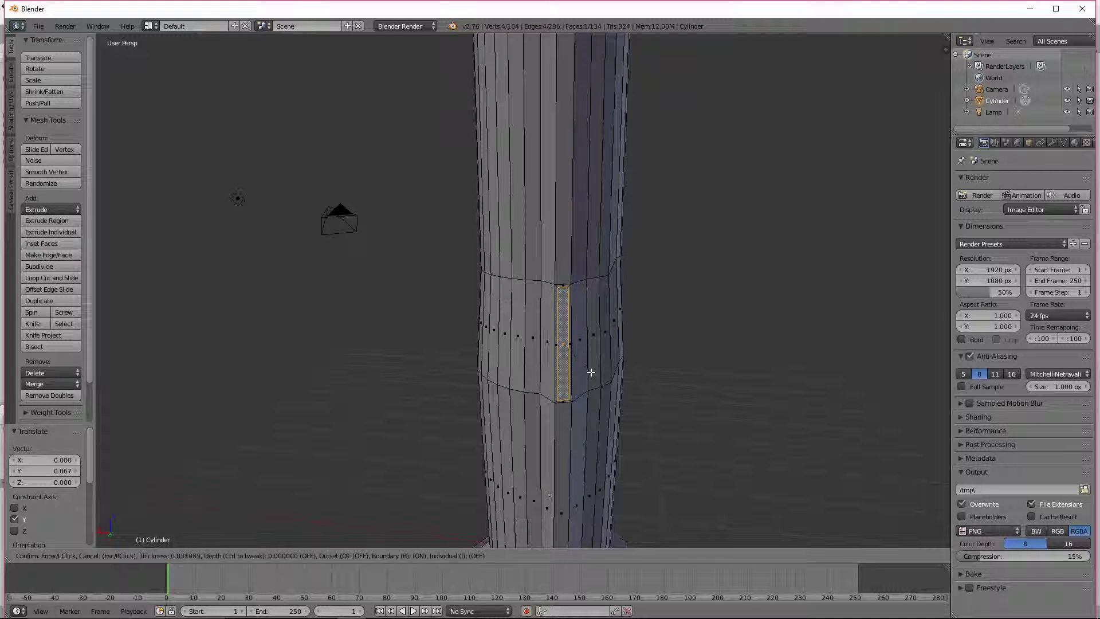
{"action": "left_click", "coordinate": [590, 372]}
Push the inset face into the trunk, moving it about -0.051 along Y and 0.067 along X
{"action": "scroll", "coordinate": [591, 373], "scroll_direction": "up", "scroll_amount": 6}
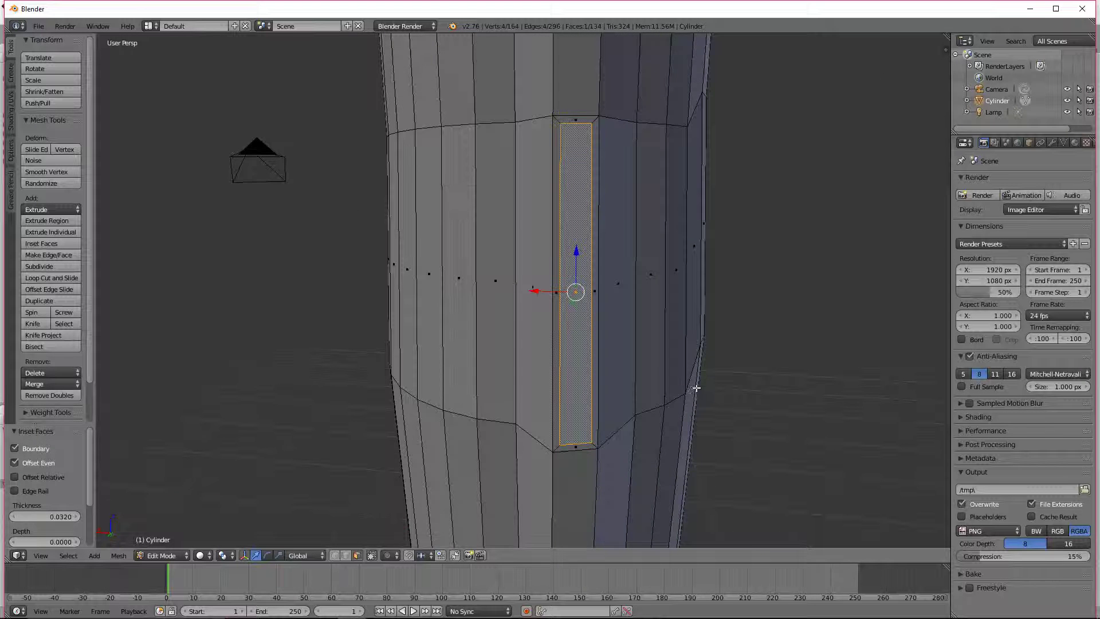
{"action": "middle_click_drag", "start_coordinate": [630, 367], "coordinate": [645, 376]}
{"action": "left_click_drag", "start_coordinate": [833, 401], "coordinate": [821, 393]}
{"action": "middle_click_drag", "start_coordinate": [923, 409], "coordinate": [845, 415]}
{"action": "scroll", "coordinate": [842, 416], "scroll_direction": "down", "scroll_amount": 3}
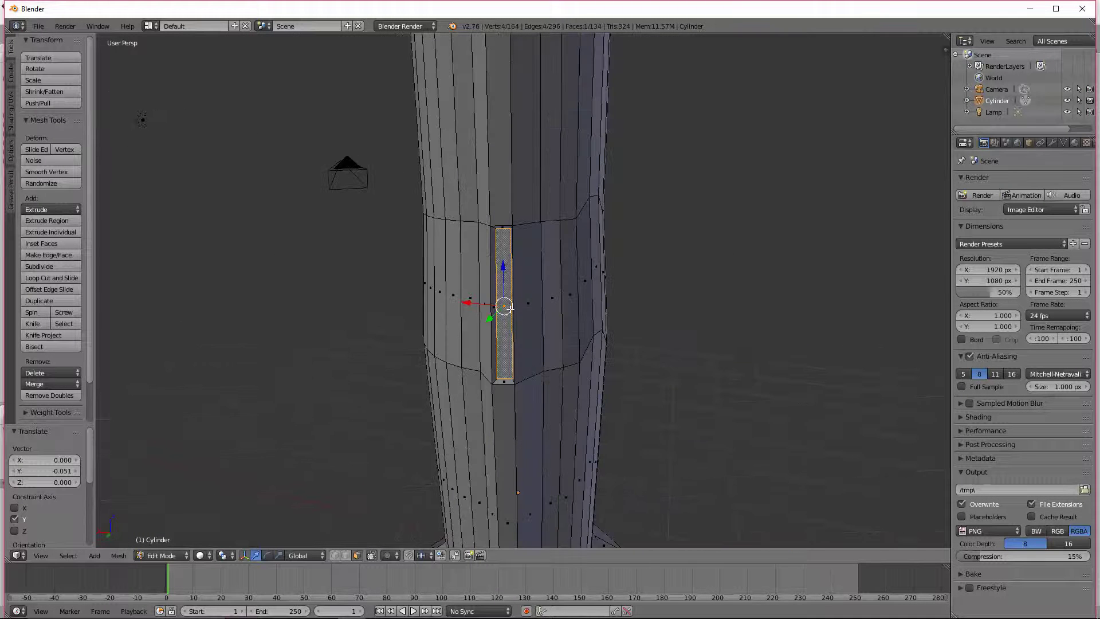
{"action": "key", "text": "g"}
{"action": "key", "text": "x"}
{"action": "left_click", "coordinate": [494, 302]}
{"action": "right_click", "coordinate": [487, 292]}
{"action": "left_click_drag", "start_coordinate": [456, 299], "coordinate": [450, 299]}
Inset a second face of the band near the first groove by about 0.057 and extrude it inward
{"action": "middle_click_drag", "start_coordinate": [457, 318], "coordinate": [472, 312]}
{"action": "scroll", "coordinate": [488, 314], "scroll_direction": "up", "scroll_amount": 4}
{"action": "right_click", "coordinate": [615, 308]}
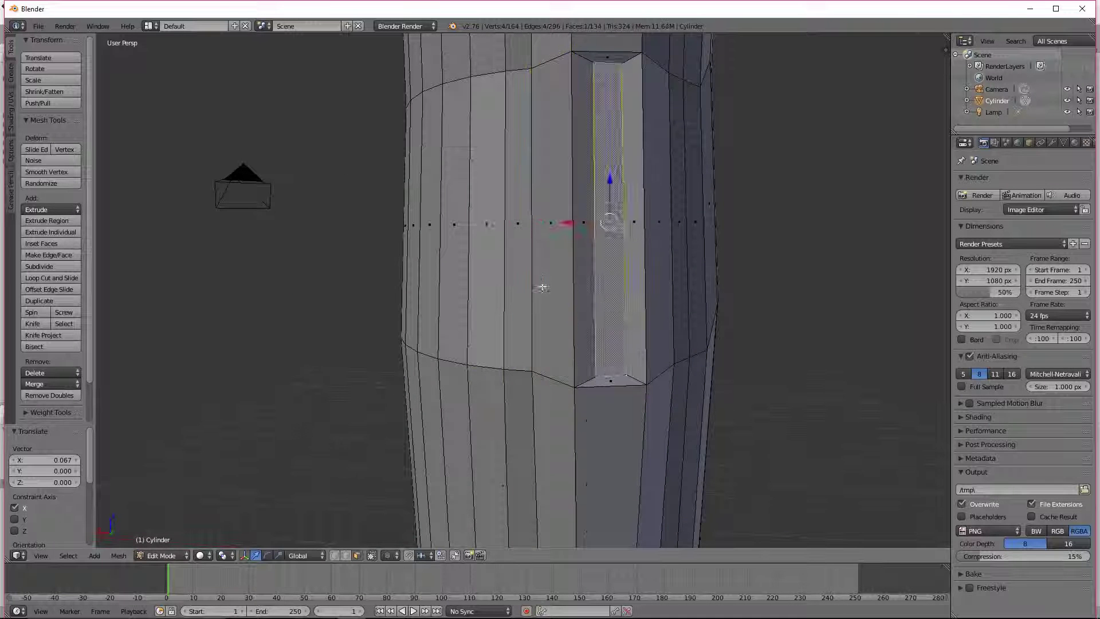
{"action": "right_click", "coordinate": [491, 277]}
{"action": "key", "text": "i"}
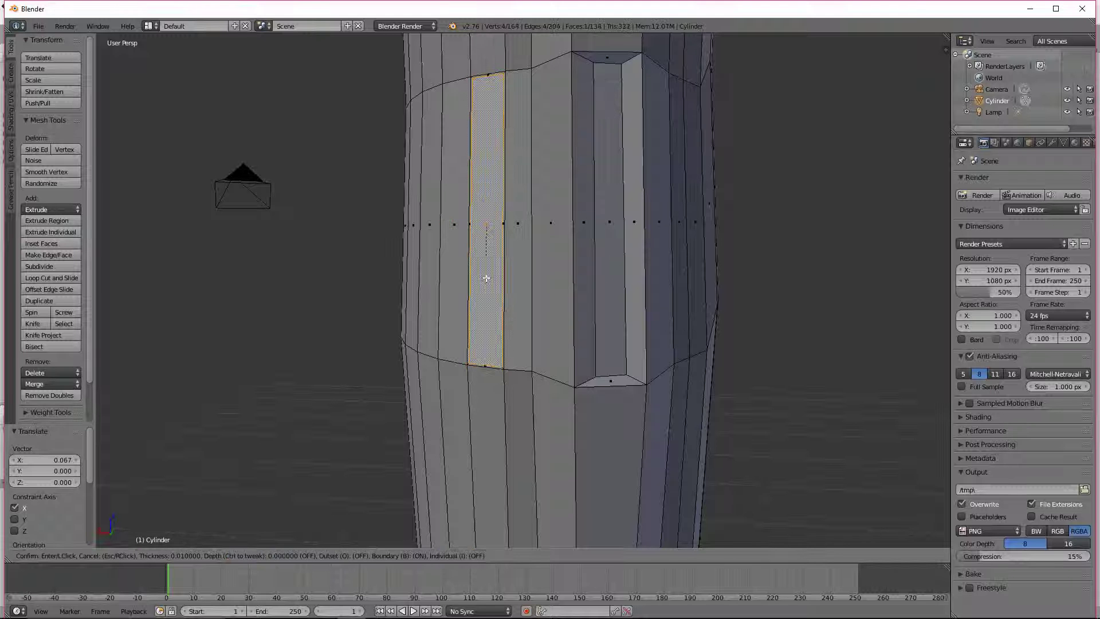
{"action": "left_click", "coordinate": [474, 189]}
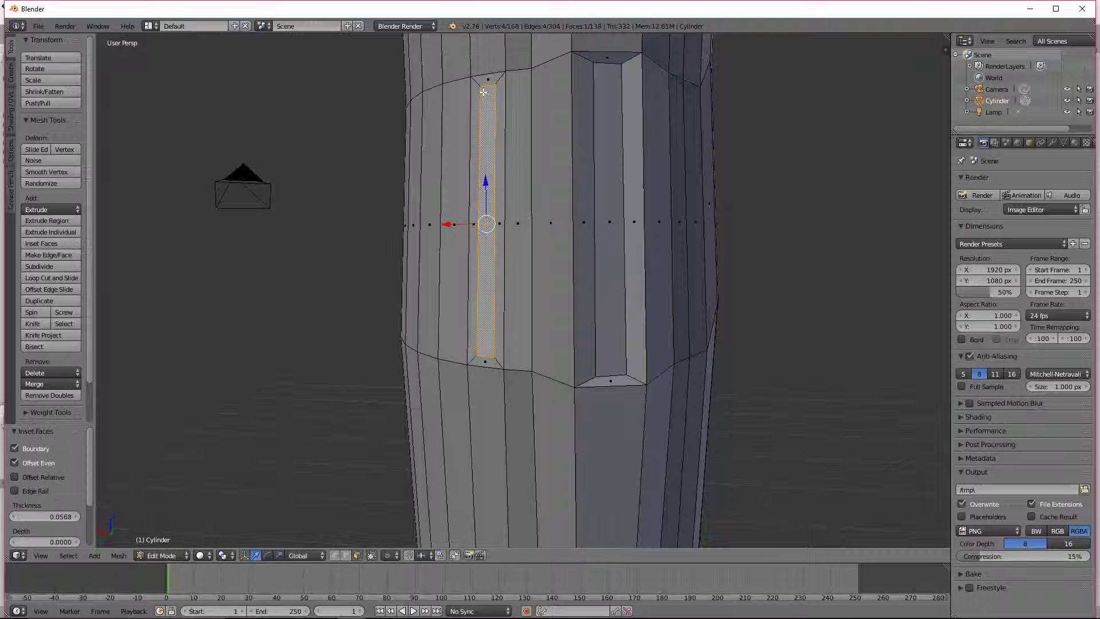
{"action": "middle_click_drag", "start_coordinate": [520, 232], "coordinate": [491, 277]}
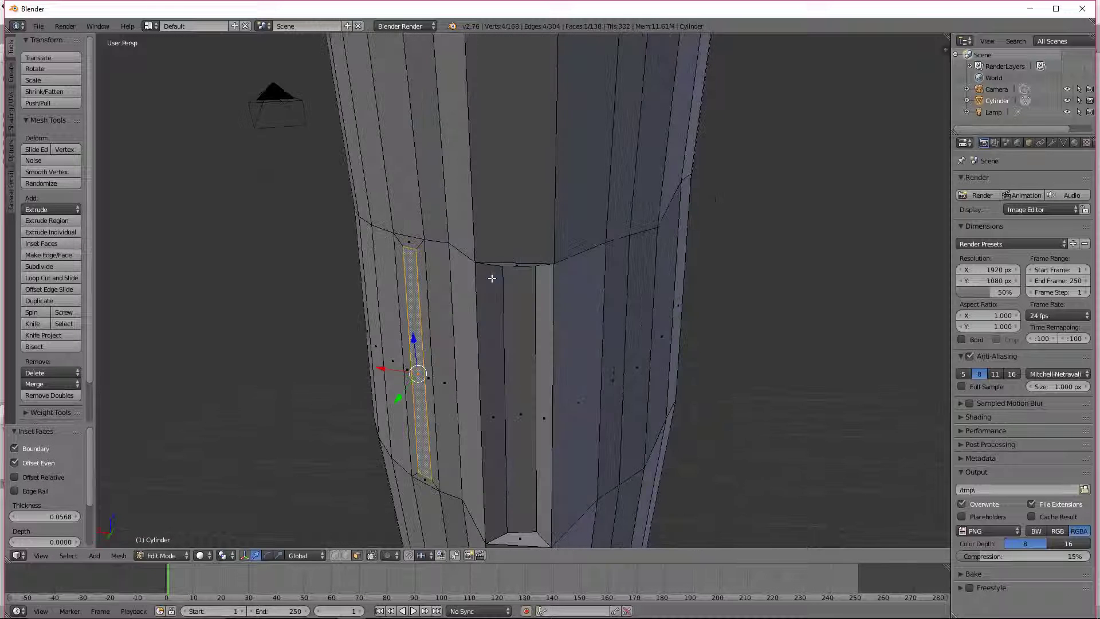
{"action": "key", "text": "e"}
{"action": "left_click", "coordinate": [416, 392]}
{"action": "middle_click_drag", "start_coordinate": [415, 392], "coordinate": [452, 401]}
Add a loop cut through the grooved band, slide it close to the lower edge, and scale it to about 1.04
{"action": "key", "text": "Tab"}
{"action": "scroll", "coordinate": [544, 435], "scroll_direction": "down", "scroll_amount": 7}
{"action": "middle_click_drag", "start_coordinate": [552, 416], "coordinate": [537, 407]}
{"action": "scroll", "coordinate": [539, 401], "scroll_direction": "up", "scroll_amount": 4}
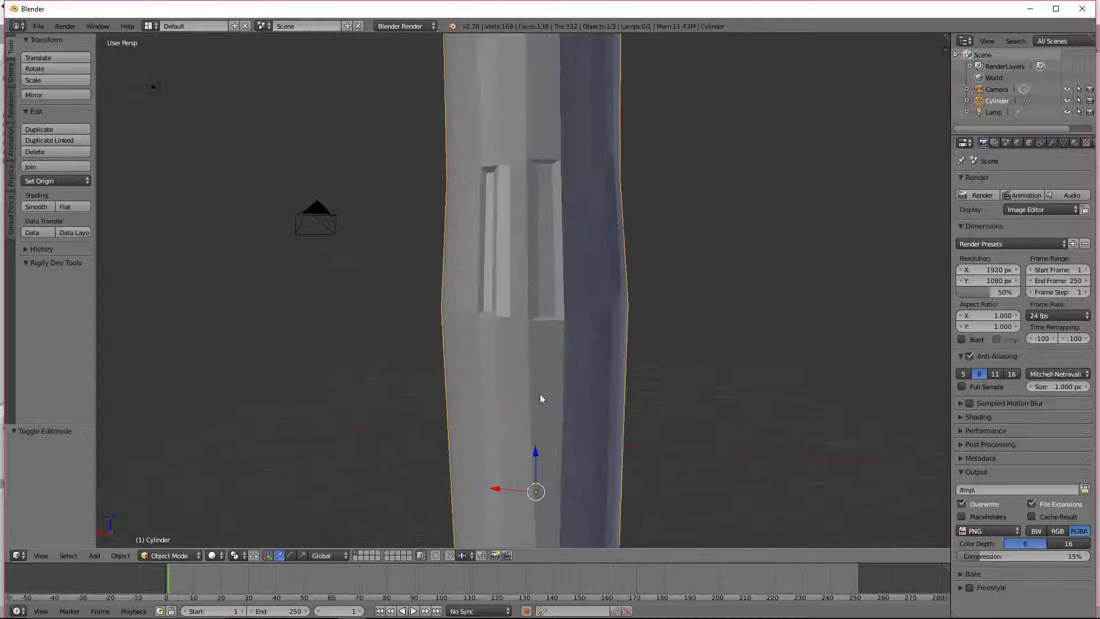
{"action": "key", "text": "Tab"}
{"action": "key", "text": "ctrl+r"}
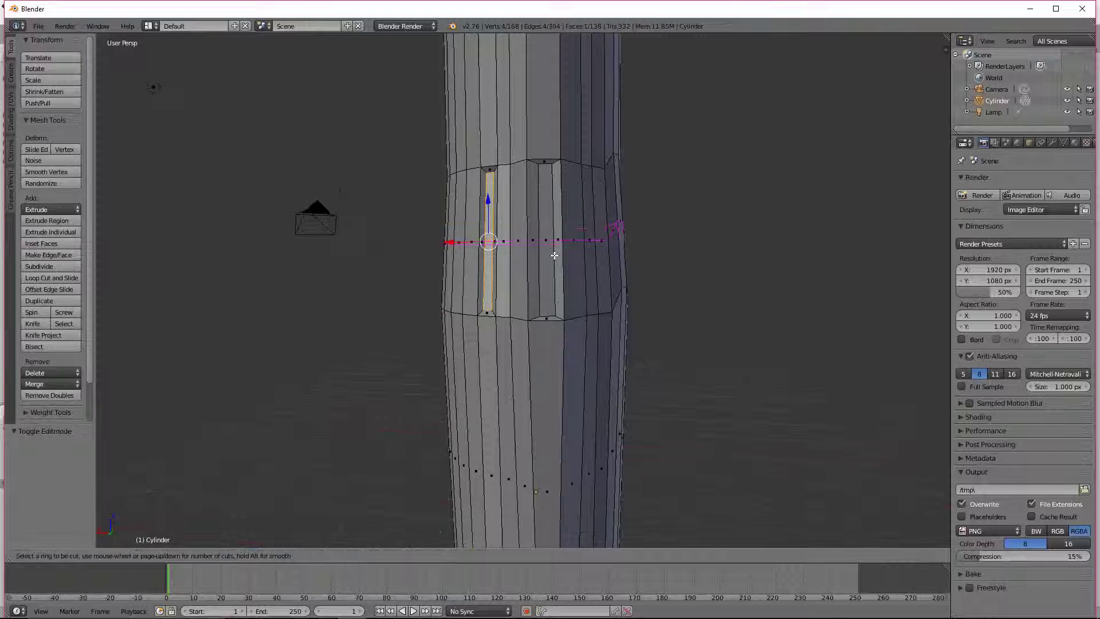
{"action": "left_click", "coordinate": [553, 247]}
{"action": "left_click", "coordinate": [569, 314]}
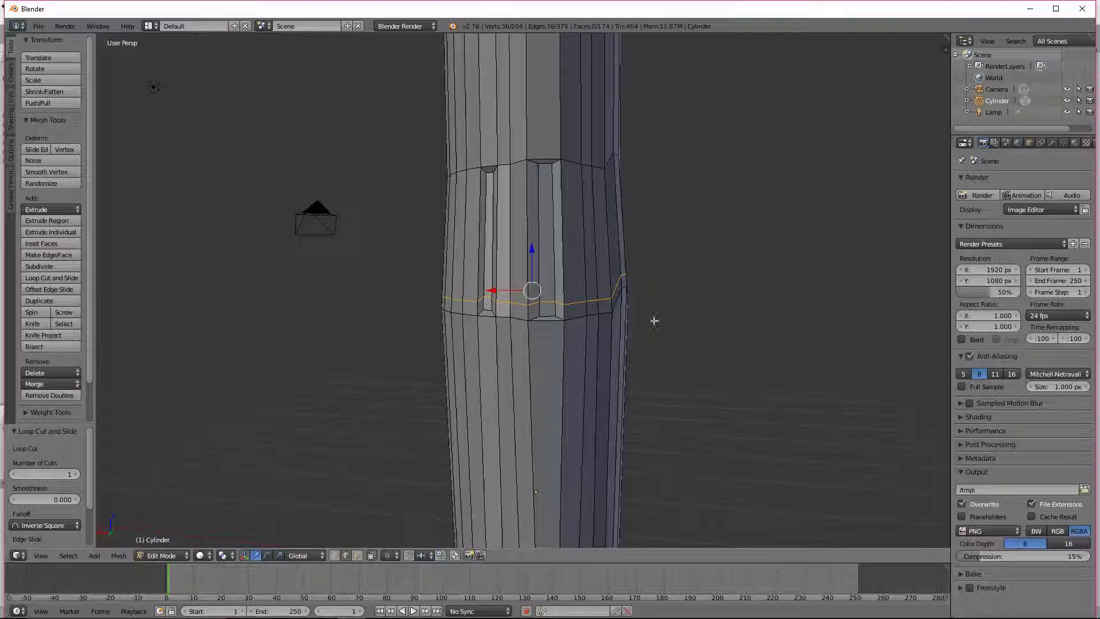
{"action": "key", "text": "s"}
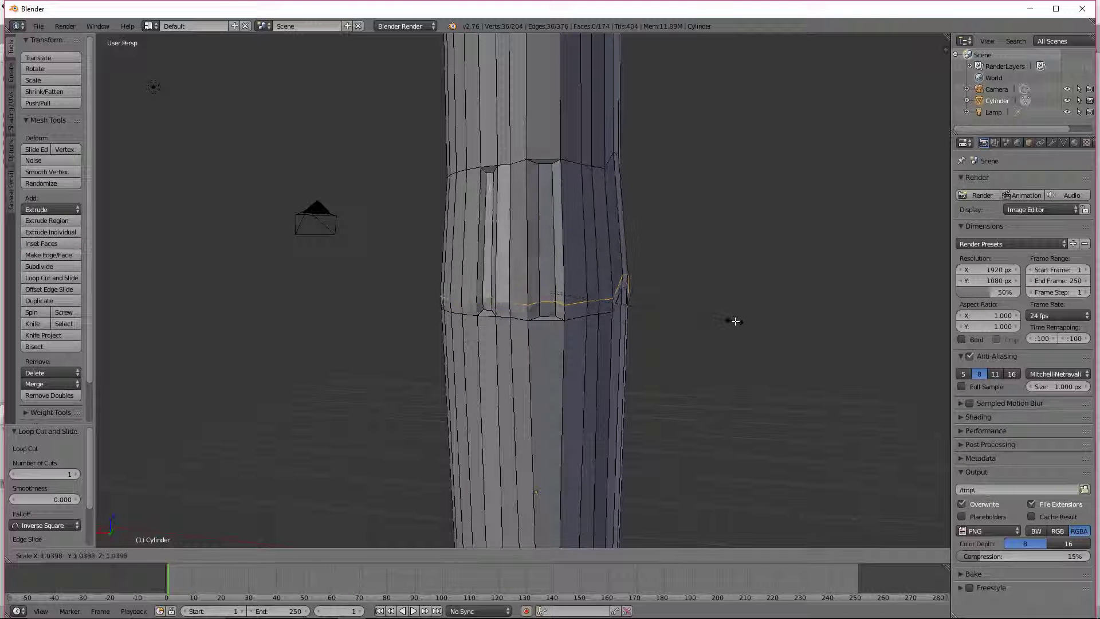
{"action": "left_click", "coordinate": [738, 321]}
Add another loop cut through the grooved band and slide it close to the upper edge
{"action": "mouse_move", "coordinate": [648, 267]}
{"action": "middle_mouse_down"}
{"action": "mouse_move", "coordinate": [659, 263]}
{"action": "mouse_move", "coordinate": [634, 275]}
{"action": "middle_mouse_up"}
{"action": "key", "text": "Tab"}
{"action": "key", "text": "Tab"}
{"action": "scroll", "coordinate": [635, 275], "scroll_direction": "down", "scroll_amount": 1}
{"action": "key", "text": "ctrl+r"}
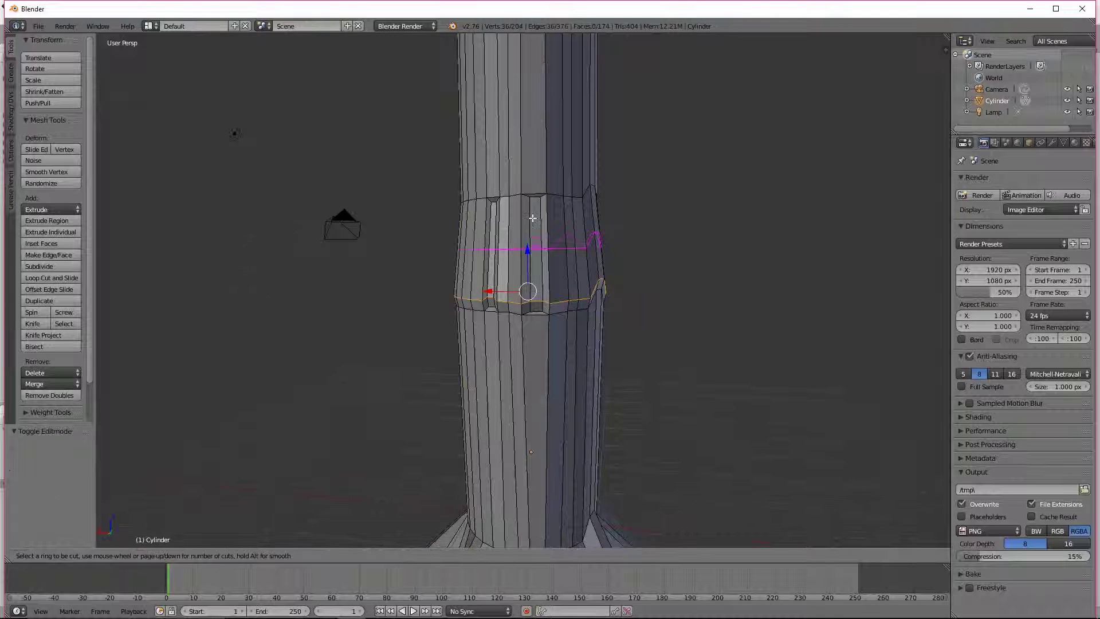
{"action": "left_click", "coordinate": [539, 226]}
{"action": "left_click", "coordinate": [545, 178]}
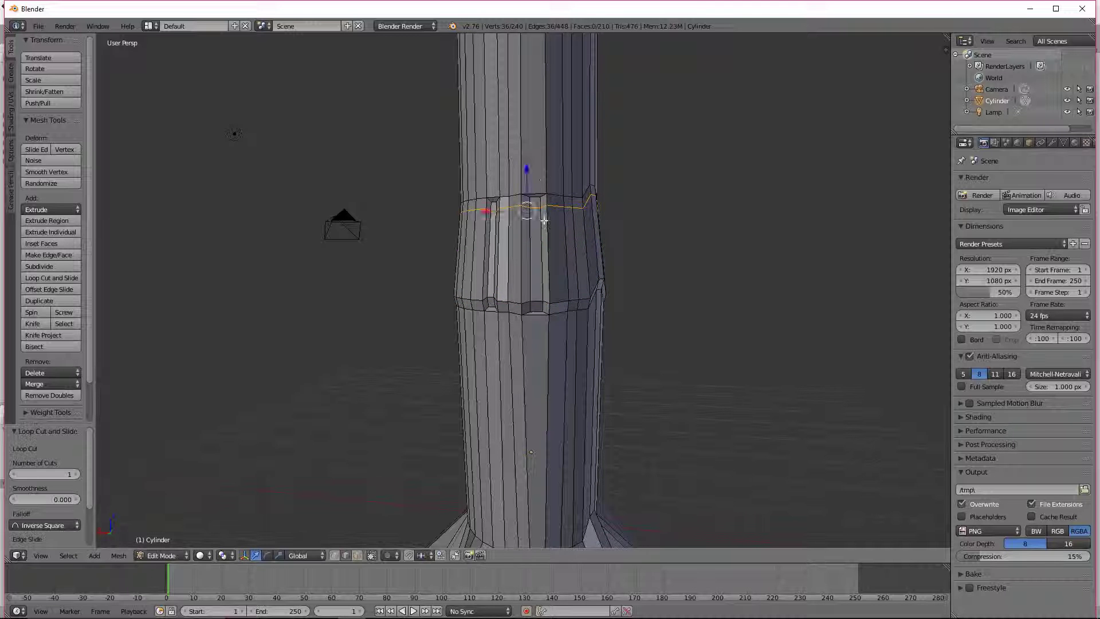
Select the recessed face of the wider groove in face selection and scale it to about 0.82
{"action": "scroll", "coordinate": [536, 282], "scroll_direction": "up", "scroll_amount": 3}
{"action": "left_click", "coordinate": [357, 555]}
{"action": "right_click", "coordinate": [547, 249]}
{"action": "key", "text": "s"}
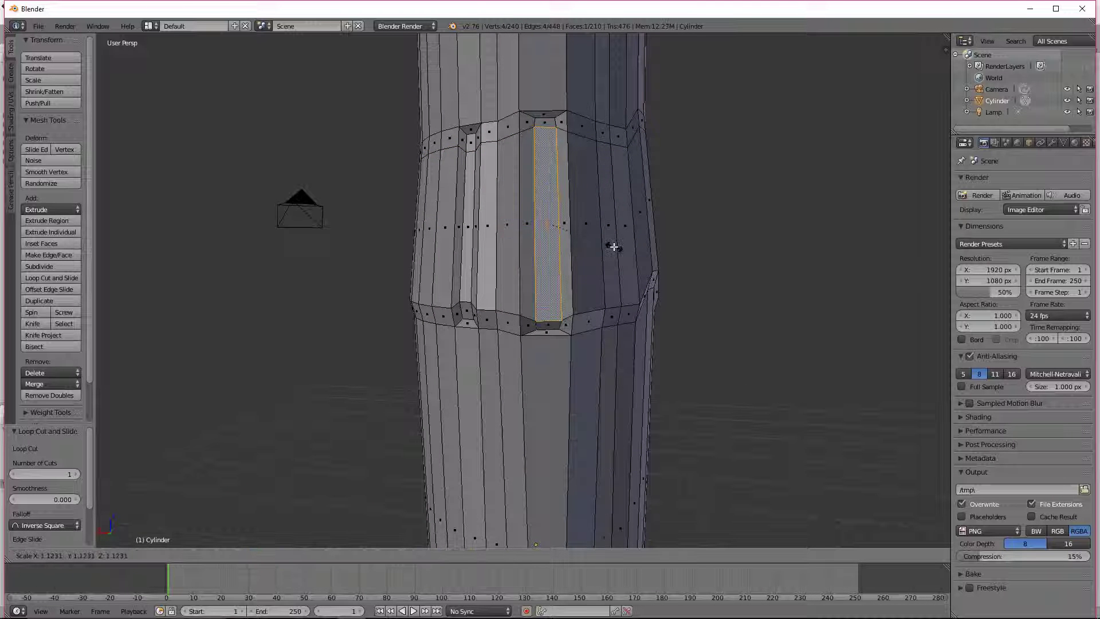
{"action": "left_click", "coordinate": [586, 246]}
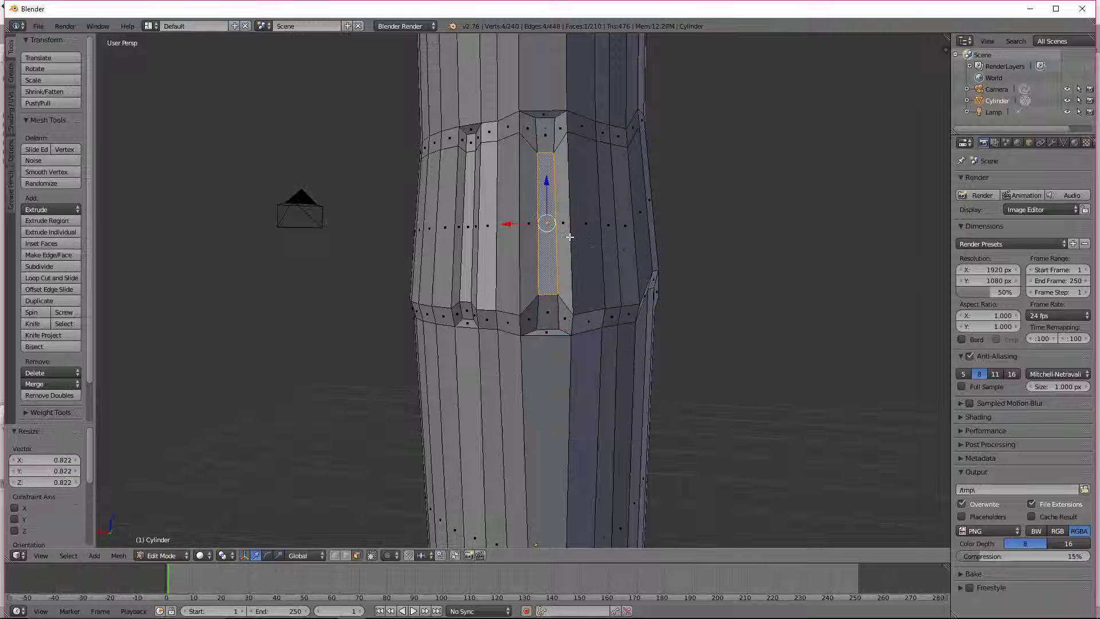
Select the two side faces of the wider groove, scale them up, and shift them along X
{"action": "right_click", "coordinate": [563, 235], "text": "shift"}
{"action": "key", "text": "s"}
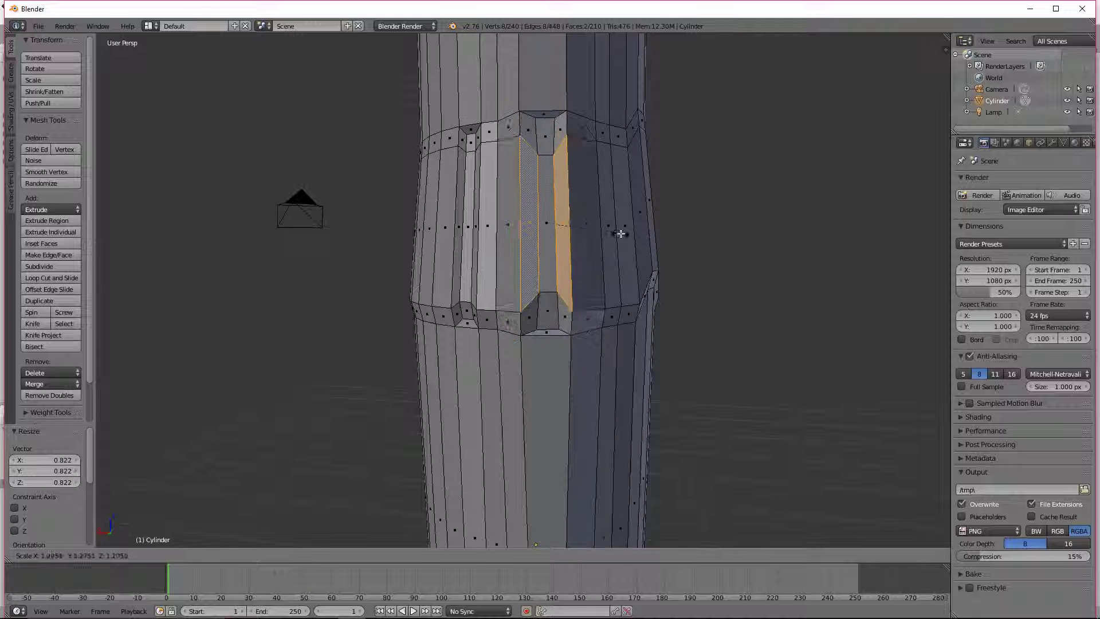
{"action": "left_click", "coordinate": [614, 234]}
{"action": "key", "text": "g"}
{"action": "key", "text": "x"}
{"action": "left_click", "coordinate": [574, 232]}
Examine the grooved trunk from several angles in Object Mode and return to Edit Mode
{"action": "key", "text": "Tab"}
{"action": "middle_click_drag", "start_coordinate": [587, 243], "coordinate": [662, 354]}
{"action": "scroll", "coordinate": [632, 280], "scroll_direction": "down", "scroll_amount": 4}
{"action": "scroll", "coordinate": [551, 286], "scroll_direction": "up", "scroll_amount": 3}
{"action": "scroll", "coordinate": [714, 299], "scroll_direction": "down", "scroll_amount": 9}
{"action": "middle_click_drag", "start_coordinate": [670, 233], "coordinate": [606, 367]}
{"action": "key", "text": "Tab"}
{"action": "right_click", "coordinate": [502, 235]}
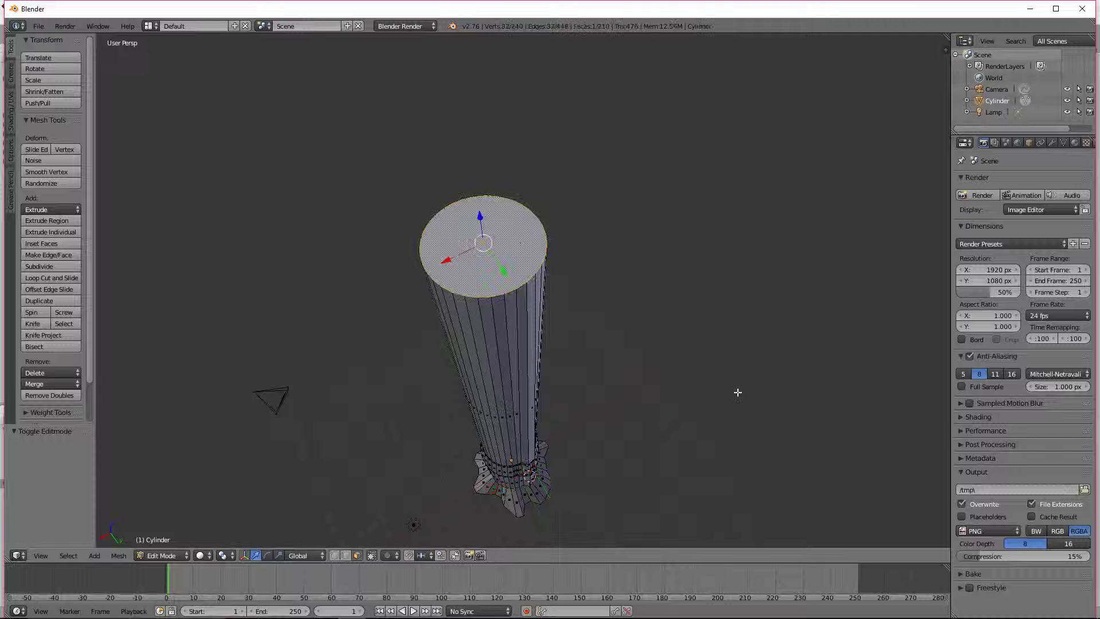
{"action": "key", "text": "s"}
{"action": "right_click", "coordinate": [679, 371]}
Add a loop cut near the top of the trunk and scale down the top face
{"action": "key", "text": "ctrl+r"}
{"action": "left_click", "coordinate": [468, 344]}
{"action": "left_click", "coordinate": [460, 275]}
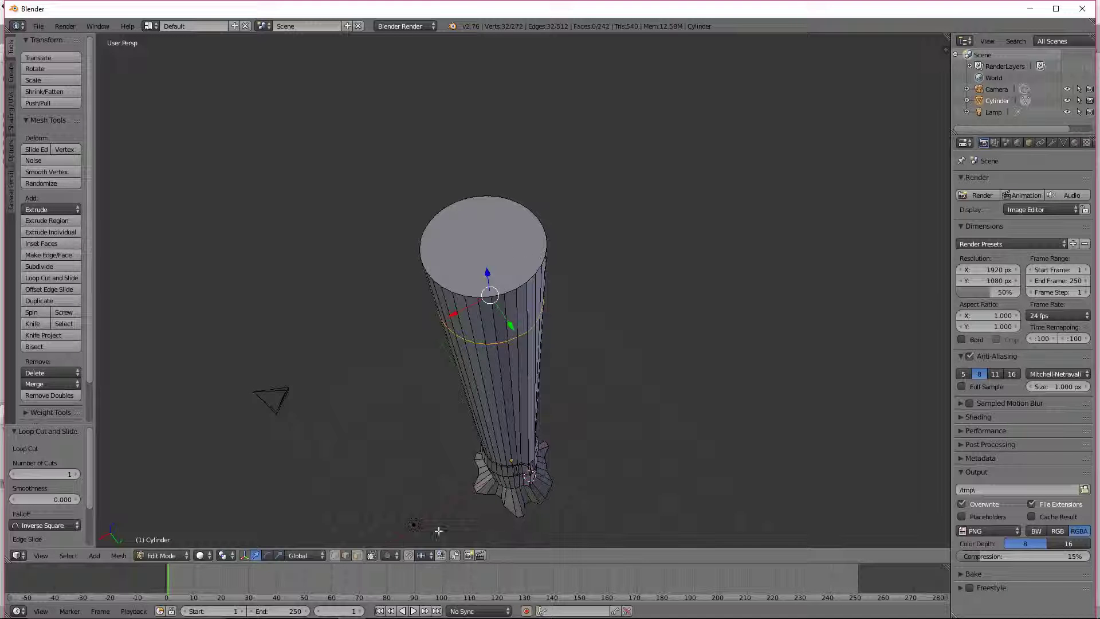
{"action": "left_click", "coordinate": [360, 557]}
{"action": "right_click", "coordinate": [457, 268]}
{"action": "key", "text": "s"}
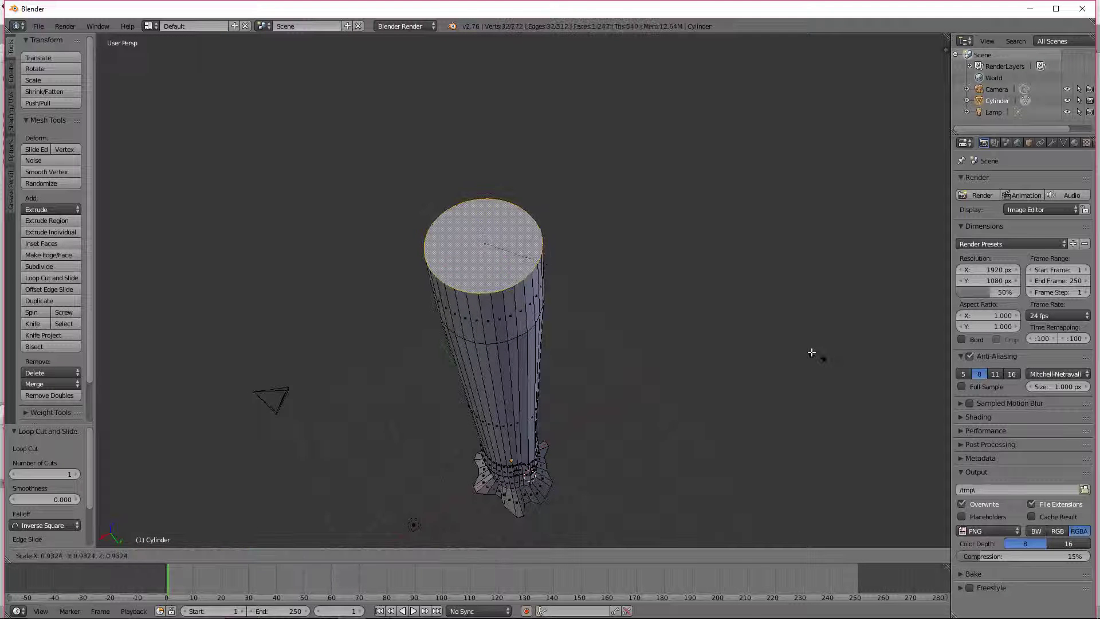
{"action": "left_click", "coordinate": [751, 340]}
Shift the trunk's top face sideways by about 0.2 along X
{"action": "middle_click_drag", "start_coordinate": [750, 401], "coordinate": [707, 366]}
{"action": "scroll", "coordinate": [656, 338], "scroll_direction": "down", "scroll_amount": 4}
{"action": "middle_click_drag", "start_coordinate": [619, 367], "coordinate": [655, 344]}
{"action": "scroll", "coordinate": [656, 343], "scroll_direction": "up", "scroll_amount": 4}
{"action": "middle_click_drag", "start_coordinate": [784, 366], "coordinate": [753, 366]}
{"action": "key", "text": "g"}
{"action": "key", "text": "x"}
{"action": "left_click", "coordinate": [566, 242]}
Add a loop cut around the trunk a short distance below the uppermost loop
{"action": "key", "text": "ctrl+r"}
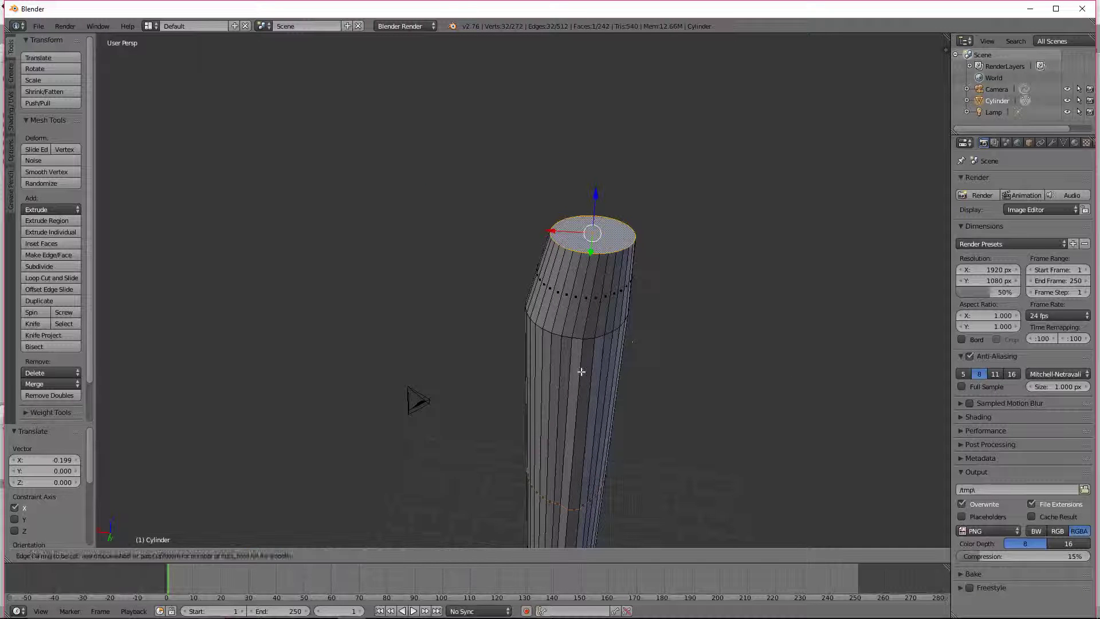
{"action": "left_click", "coordinate": [579, 346]}
{"action": "left_click", "coordinate": [604, 287]}
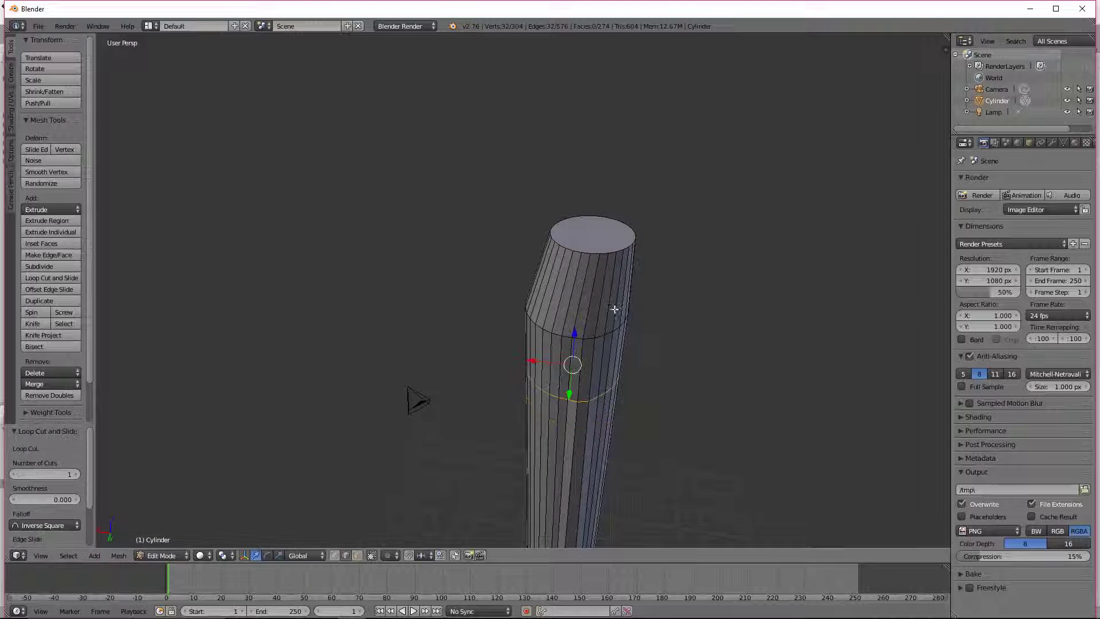
Resize the uppermost trunk loop, and scale the loop below it to about 0.88
{"action": "right_click", "coordinate": [586, 339], "text": "alt"}
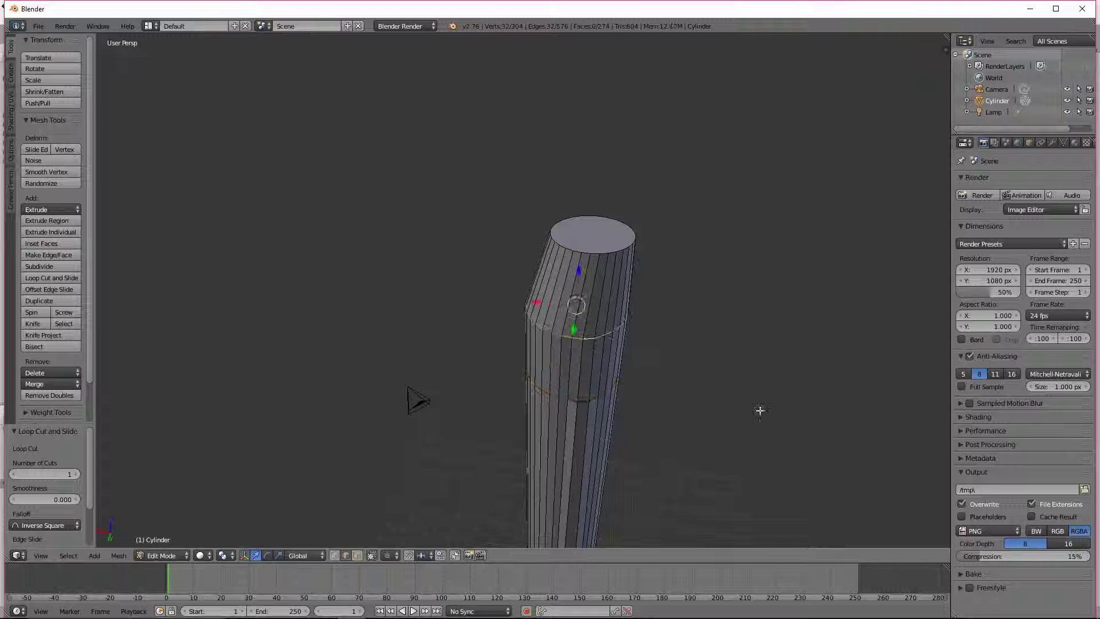
{"action": "key", "text": "s"}
{"action": "left_click", "coordinate": [793, 447]}
{"action": "right_click", "coordinate": [583, 403], "text": "alt"}
{"action": "key", "text": "s"}
{"action": "left_click", "coordinate": [739, 447]}
Add a loop cut around the upper trunk just below the existing loop, forming a narrow band of faces
{"action": "scroll", "coordinate": [727, 430], "scroll_direction": "down", "scroll_amount": 5}
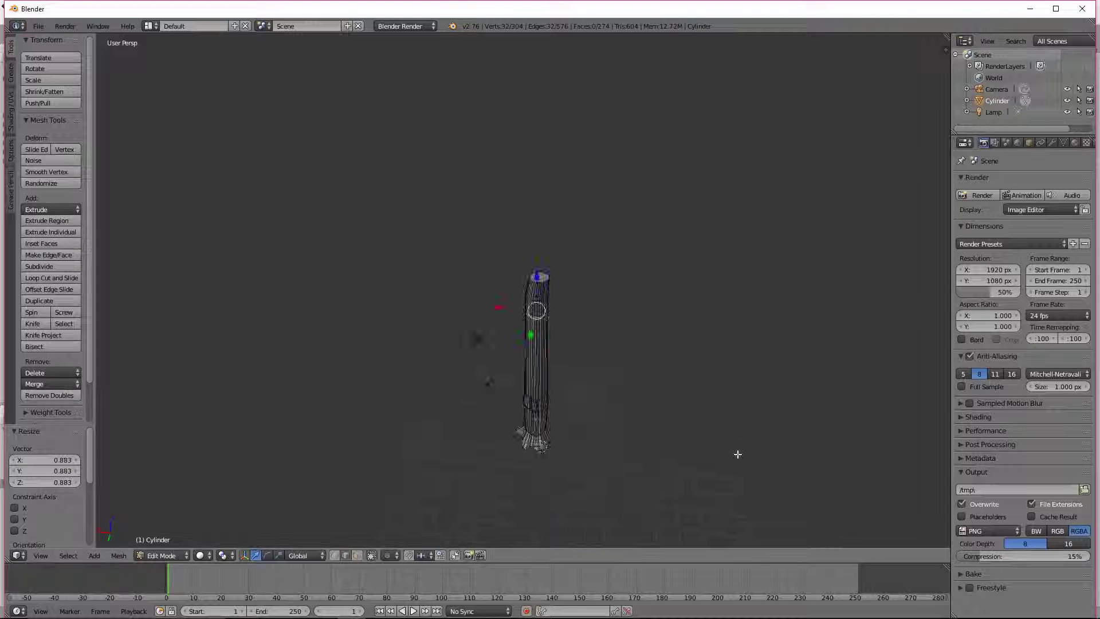
{"action": "scroll", "coordinate": [719, 404], "scroll_direction": "up", "scroll_amount": 4}
{"action": "middle_click_drag", "start_coordinate": [714, 398], "coordinate": [543, 415]}
{"action": "scroll", "coordinate": [723, 420], "scroll_direction": "up", "scroll_amount": 3}
{"action": "scroll", "coordinate": [591, 366], "scroll_direction": "down", "scroll_amount": 4}
{"action": "middle_click_drag", "start_coordinate": [644, 236], "coordinate": [617, 216]}
{"action": "scroll", "coordinate": [617, 223], "scroll_direction": "up", "scroll_amount": 4}
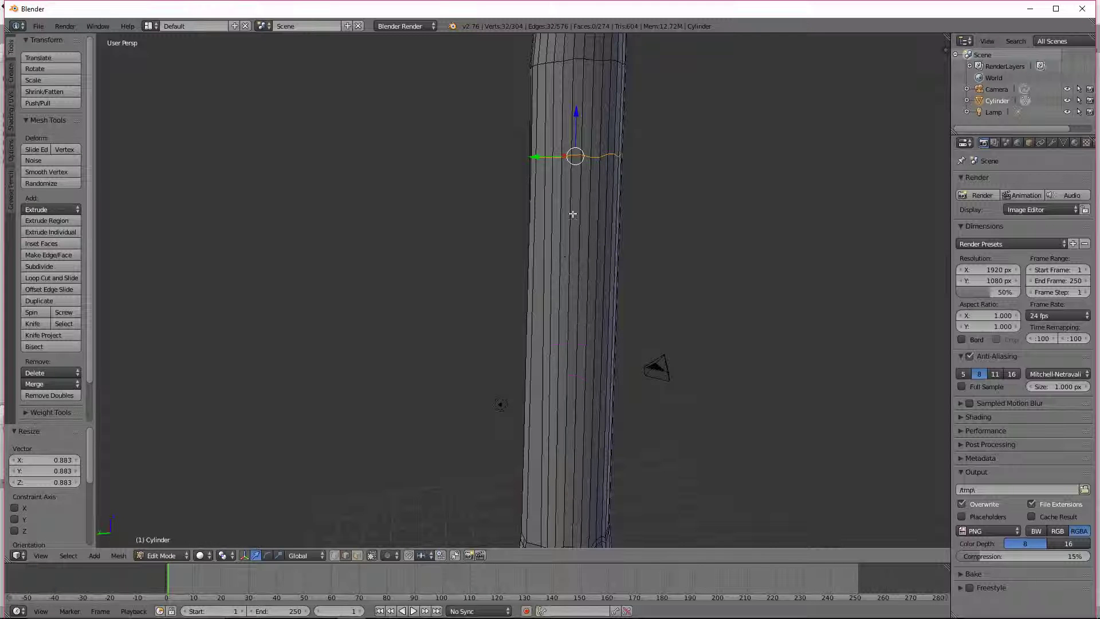
{"action": "key", "text": "g"}
{"action": "key", "text": "g"}
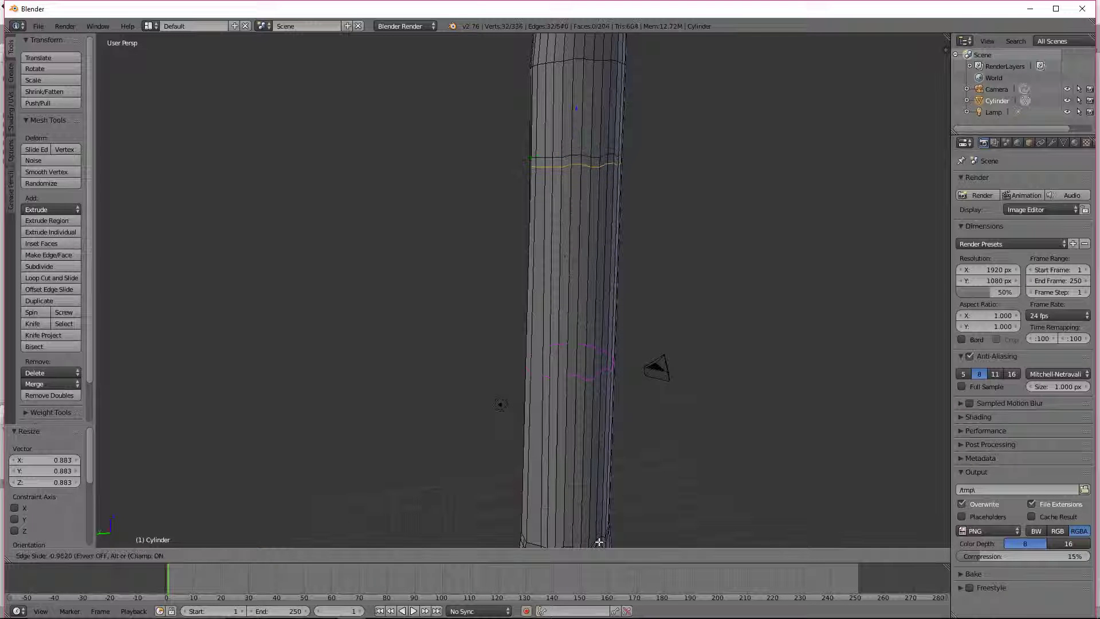
{"action": "left_click", "coordinate": [599, 543]}
{"action": "scroll", "coordinate": [674, 330], "scroll_direction": "up", "scroll_amount": 5}
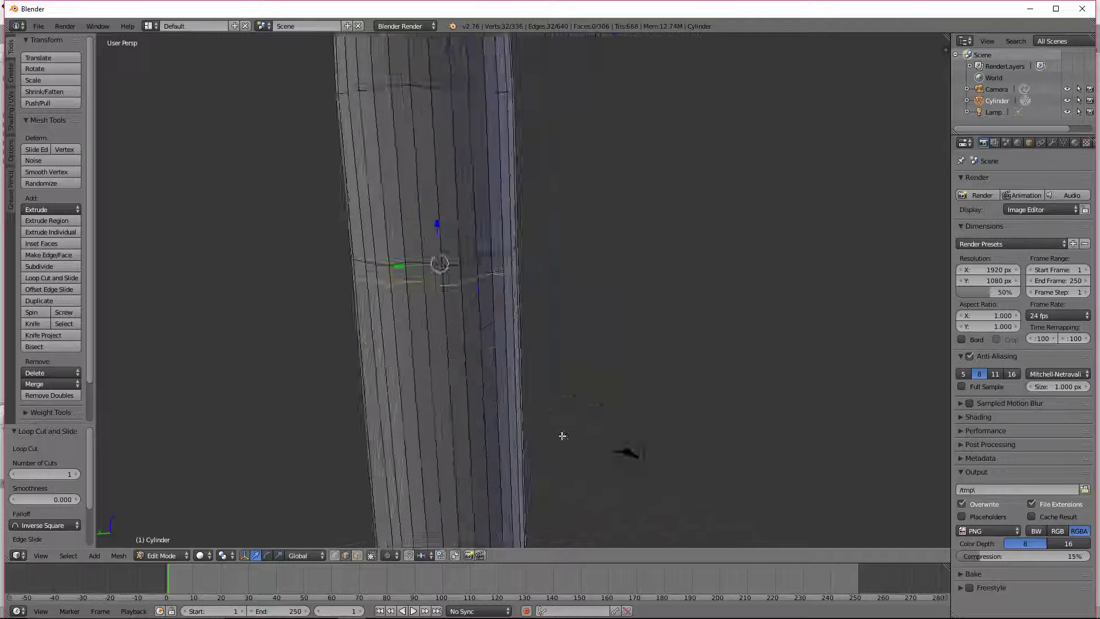
{"action": "middle_click_drag", "start_coordinate": [454, 399], "coordinate": [513, 398]}
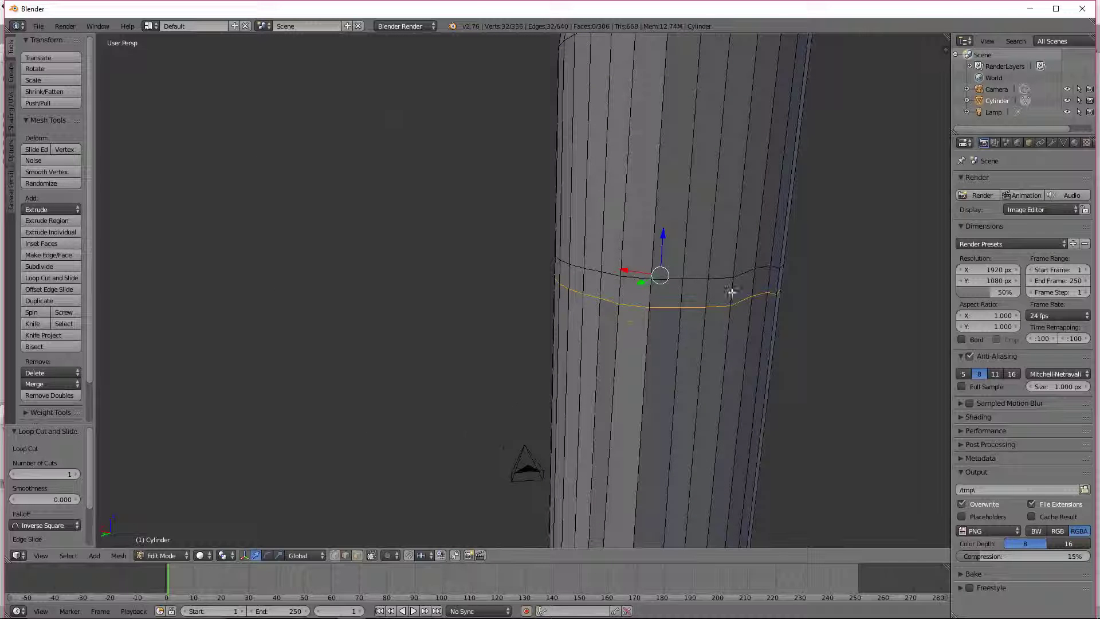
Extrude three adjacent faces of the narrow upper band outward as a branch, by about -1.86 along X and 1.47 along Y
{"action": "key", "text": "ctrl+Tab"}
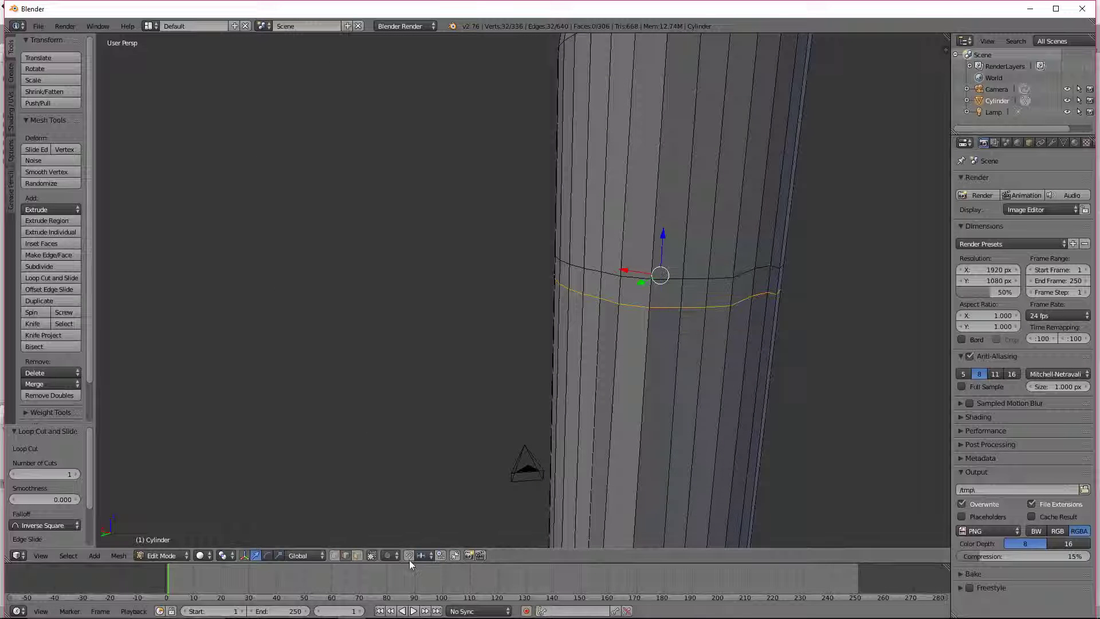
{"action": "left_click", "coordinate": [372, 555]}
{"action": "right_click", "coordinate": [689, 298]}
{"action": "right_click", "coordinate": [717, 294], "text": "shift"}
{"action": "right_click", "coordinate": [738, 293], "text": "shift"}
{"action": "middle_click_drag", "start_coordinate": [720, 332], "coordinate": [776, 351]}
{"action": "scroll", "coordinate": [788, 358], "scroll_direction": "down", "scroll_amount": 3}
{"action": "key", "text": "e"}
{"action": "left_click", "coordinate": [899, 383]}
Raise the end of the upper branch along Z and scale it to about 0.86
{"action": "middle_click_drag", "start_coordinate": [896, 428], "coordinate": [827, 361]}
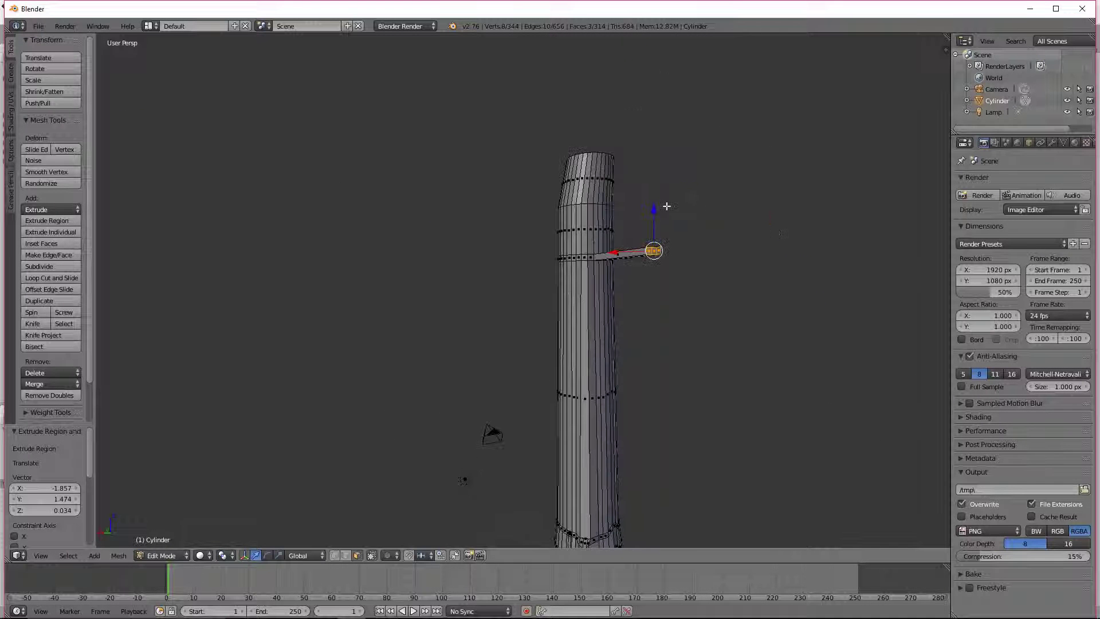
{"action": "left_click_drag", "start_coordinate": [662, 212], "coordinate": [651, 188]}
{"action": "key", "text": "s"}
{"action": "left_click", "coordinate": [737, 359]}
{"action": "middle_click_drag", "start_coordinate": [737, 359], "coordinate": [785, 374]}
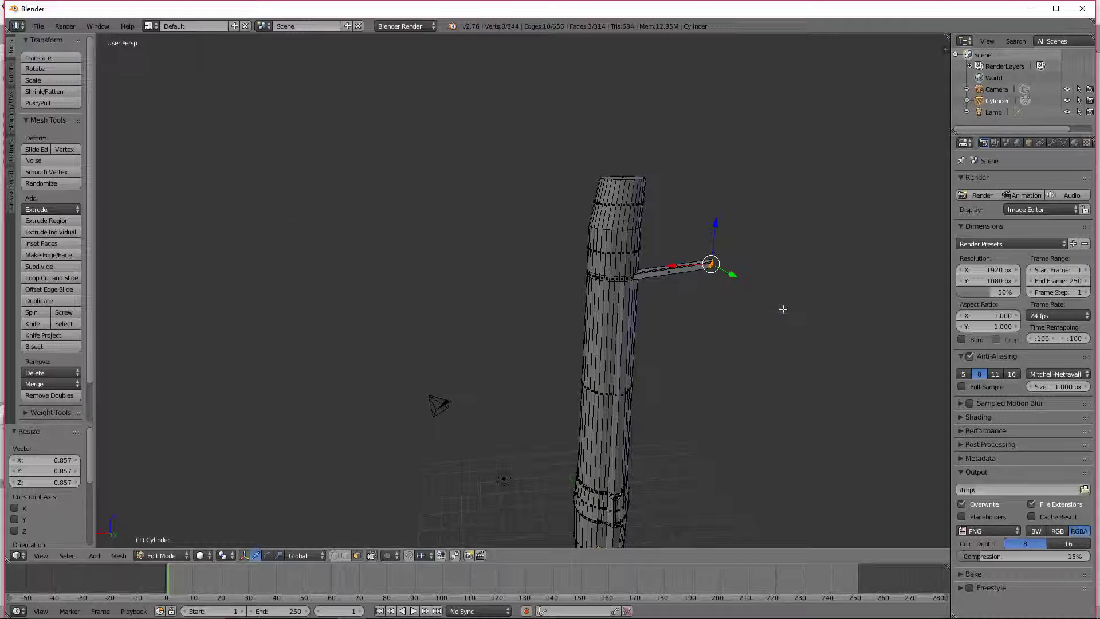
Extrude a second segment from the upper branch's end, raise its tip about 0.79 along Z and scale the tip down
{"action": "key", "text": "e"}
{"action": "left_click", "coordinate": [849, 282]}
{"action": "left_click_drag", "start_coordinate": [766, 230], "coordinate": [759, 204]}
{"action": "middle_click_drag", "start_coordinate": [758, 204], "coordinate": [769, 294]}
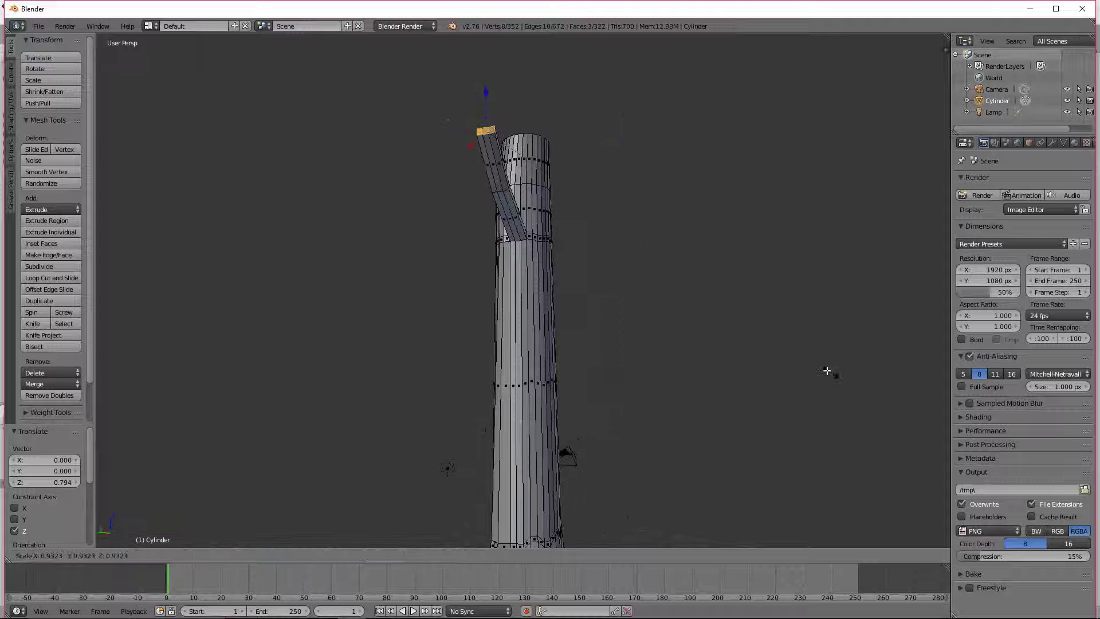
{"action": "middle_click_drag", "start_coordinate": [596, 437], "coordinate": [682, 448]}
{"action": "key", "text": "Tab"}
{"action": "scroll", "coordinate": [682, 448], "scroll_direction": "up", "scroll_amount": 3}
{"action": "key", "text": "Tab"}
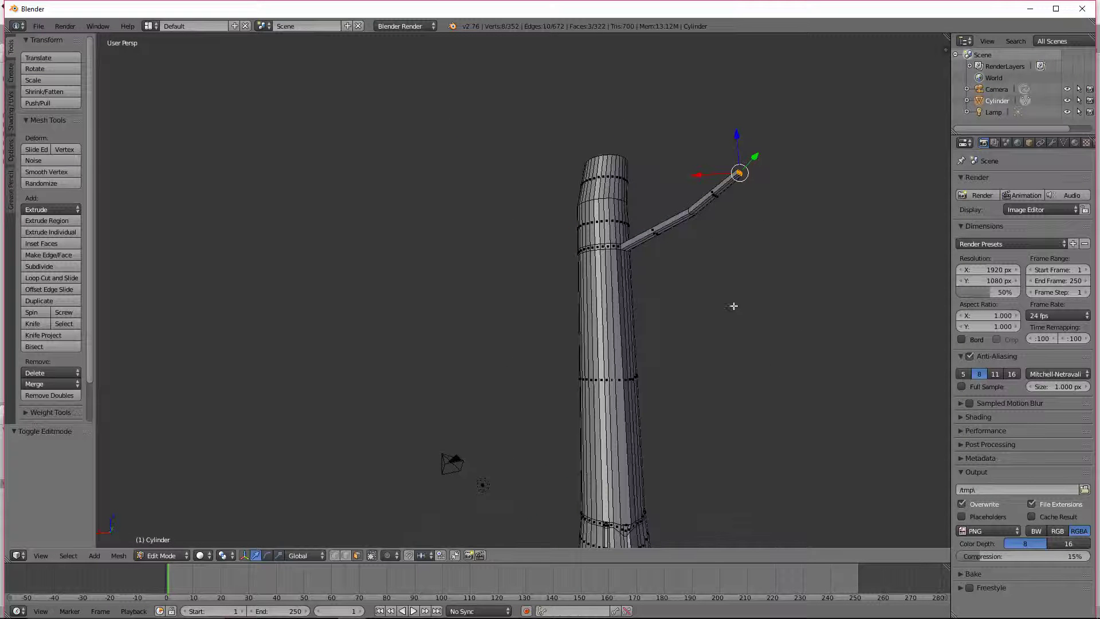
Add two closely spaced loop cuts around the lower part of the trunk, above the root section
{"action": "middle_click_drag", "start_coordinate": [732, 307], "coordinate": [708, 393]}
{"action": "scroll", "coordinate": [708, 392], "scroll_direction": "up", "scroll_amount": 5}
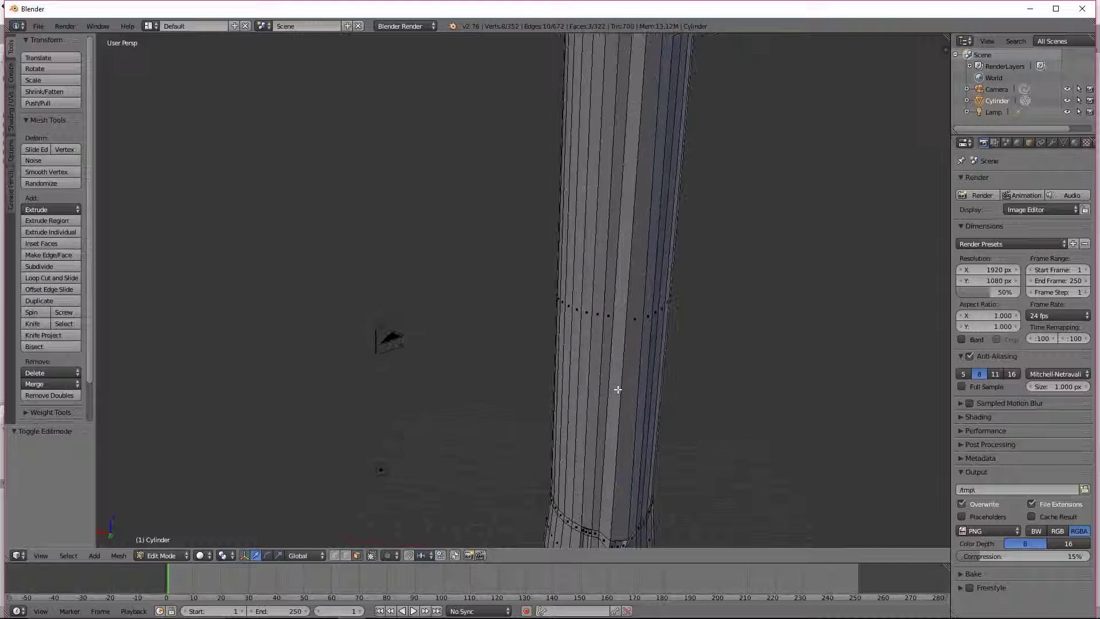
{"action": "left_click", "coordinate": [582, 385]}
{"action": "left_click", "coordinate": [600, 442]}
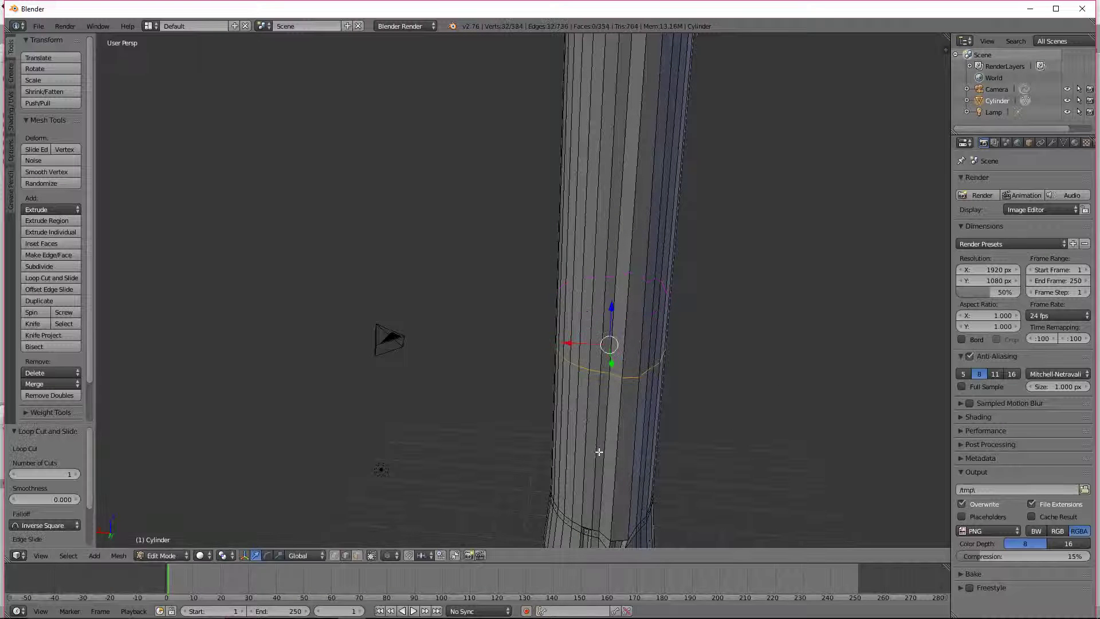
{"action": "key", "text": "ctrl+r"}
{"action": "left_click", "coordinate": [611, 300]}
{"action": "left_click", "coordinate": [565, 457]}
{"action": "middle_click_drag", "start_coordinate": [565, 457], "coordinate": [618, 347]}
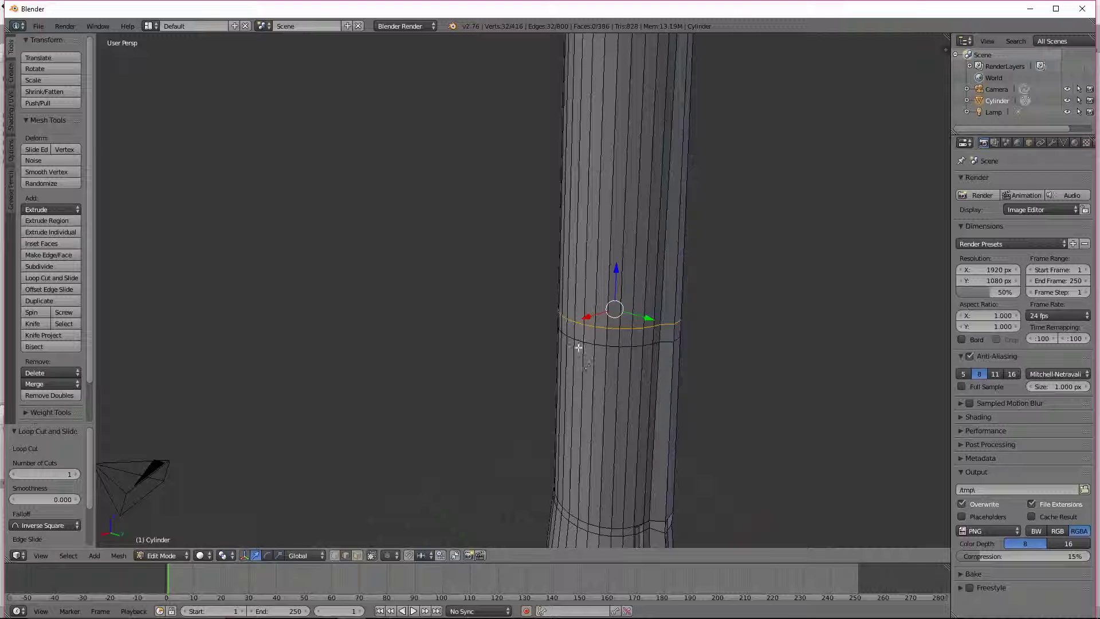
Select three adjacent faces between the two new lower loops and scale them to about 1.2
{"action": "left_click", "coordinate": [361, 559]}
{"action": "left_click", "coordinate": [599, 341]}
{"action": "left_click", "coordinate": [590, 334], "text": "shift"}
{"action": "left_click", "coordinate": [580, 332], "text": "shift"}
{"action": "key", "text": "s"}
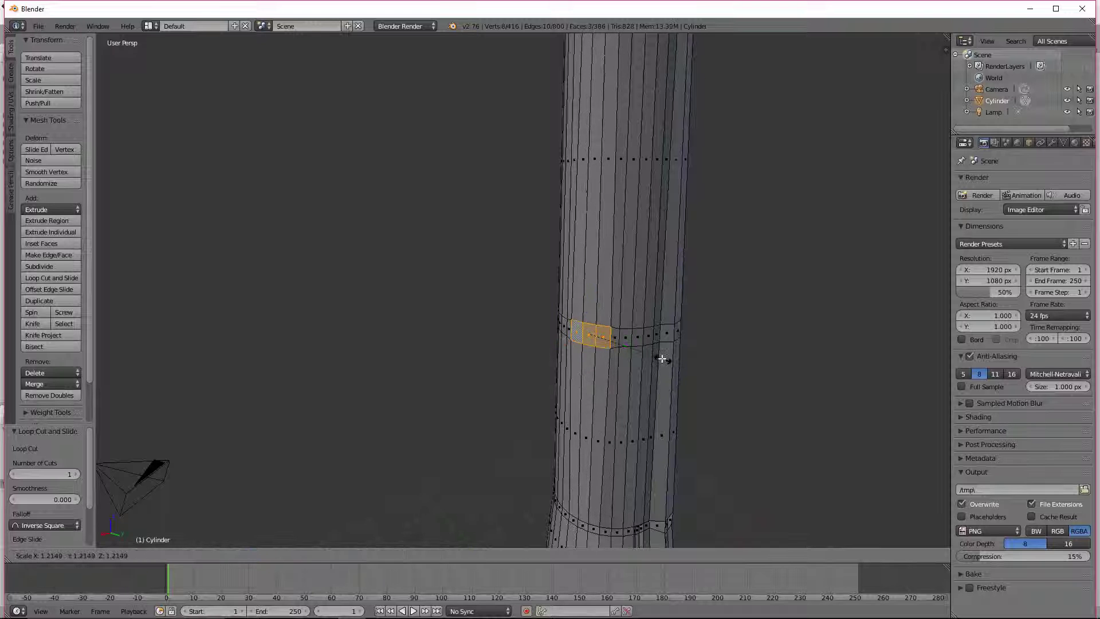
{"action": "left_click", "coordinate": [662, 359]}
{"action": "middle_click_drag", "start_coordinate": [662, 358], "coordinate": [665, 383]}
Extrude the selected faces into a lower branch about 2.67 along X, scale its end down and raise it about 1.02 along Z
{"action": "key", "text": "e"}
{"action": "left_click", "coordinate": [501, 387]}
{"action": "key", "text": "s"}
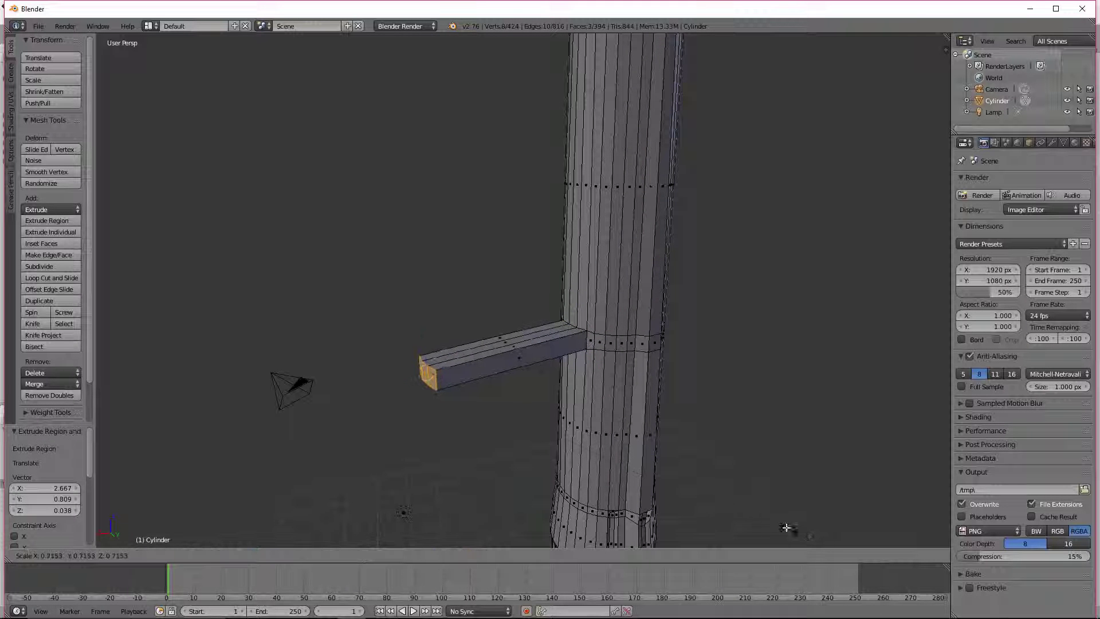
{"action": "left_click", "coordinate": [409, 312]}
{"action": "left_click_drag", "start_coordinate": [429, 335], "coordinate": [433, 262]}
Extrude a second segment from the lower branch, scale its tip to about 0.65 and raise it about 0.87 along Z
{"action": "key", "text": "e"}
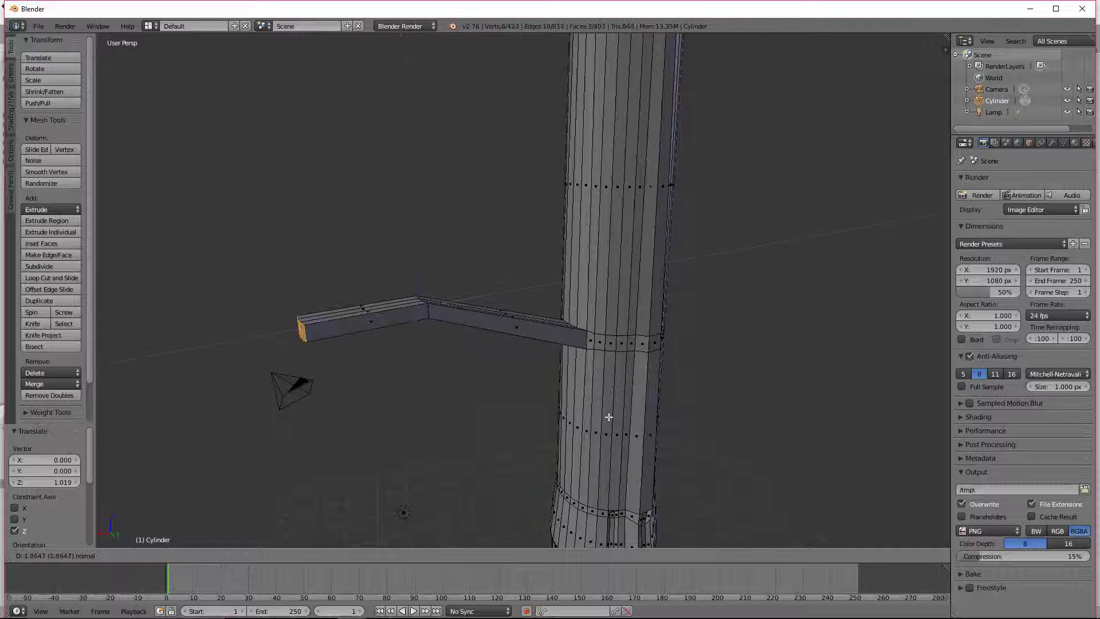
{"action": "left_click", "coordinate": [606, 415]}
{"action": "key", "text": "s"}
{"action": "left_click", "coordinate": [354, 306]}
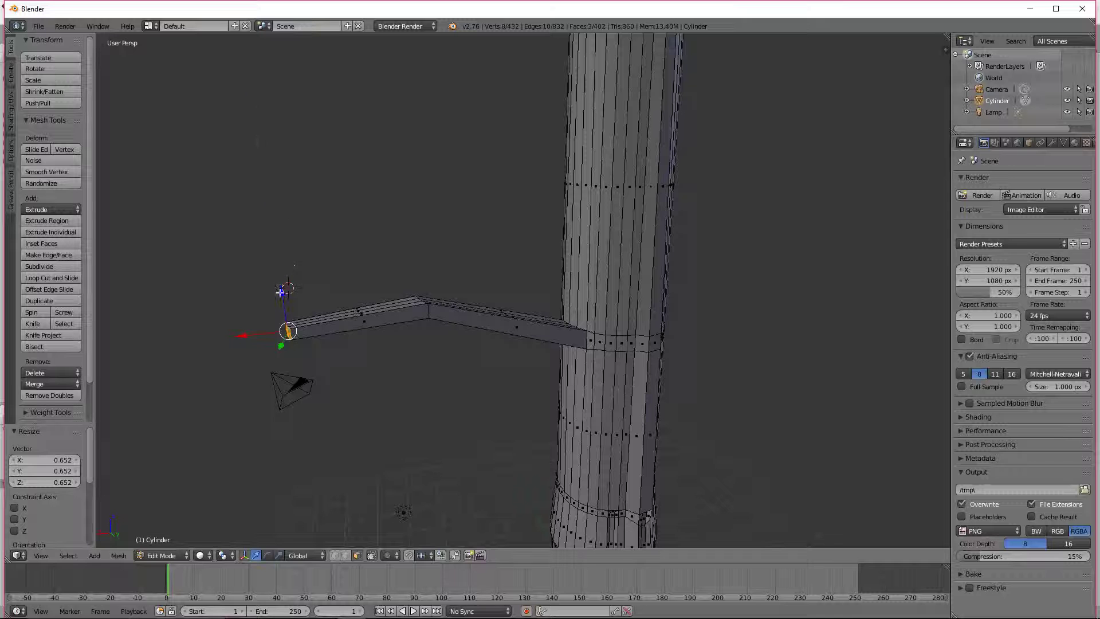
{"action": "left_click_drag", "start_coordinate": [282, 282], "coordinate": [300, 229]}
Add a loop cut on the lower branch's first segment, close to the joint with the second segment
{"action": "middle_click_drag", "start_coordinate": [400, 317], "coordinate": [510, 291]}
{"action": "scroll", "coordinate": [575, 297], "scroll_direction": "down", "scroll_amount": 2}
{"action": "middle_click_drag", "start_coordinate": [575, 298], "coordinate": [460, 352]}
{"action": "scroll", "coordinate": [442, 327], "scroll_direction": "up", "scroll_amount": 5}
{"action": "scroll", "coordinate": [459, 352], "scroll_direction": "up", "scroll_amount": 2}
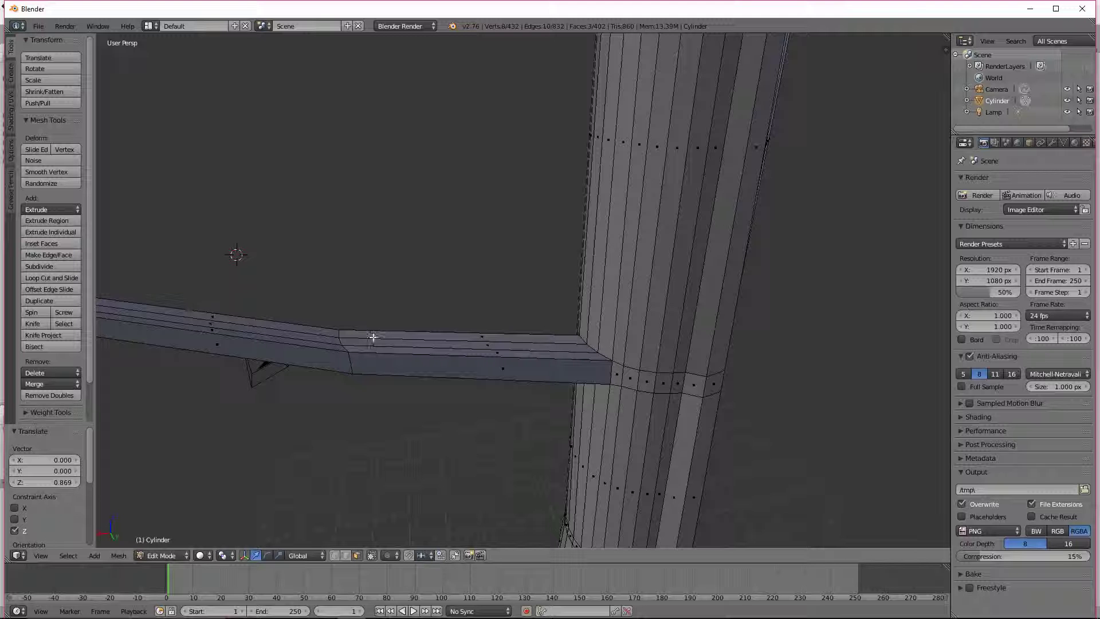
{"action": "key", "text": "ctrl+r"}
{"action": "left_click", "coordinate": [415, 363]}
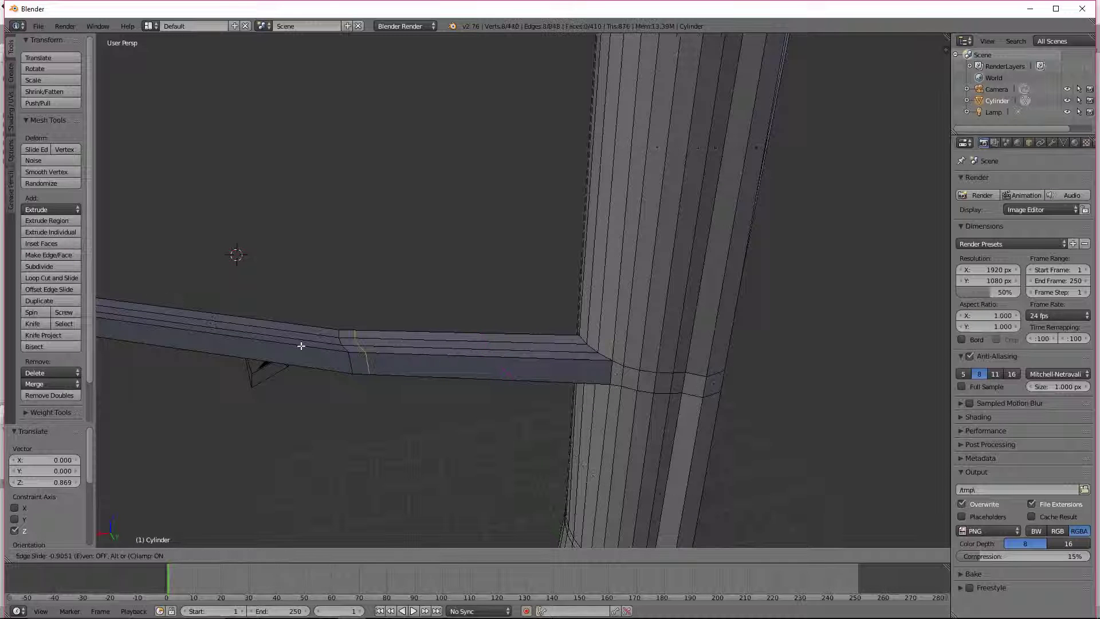
{"action": "left_click", "coordinate": [301, 346]}
Extrude the small side face beside the lower branch's joint into a twig about 1.47 along Y and scale its end down
{"action": "left_click", "coordinate": [358, 555]}
{"action": "right_click", "coordinate": [361, 367]}
{"action": "middle_click_drag", "start_coordinate": [384, 390], "coordinate": [454, 449]}
{"action": "key", "text": "e"}
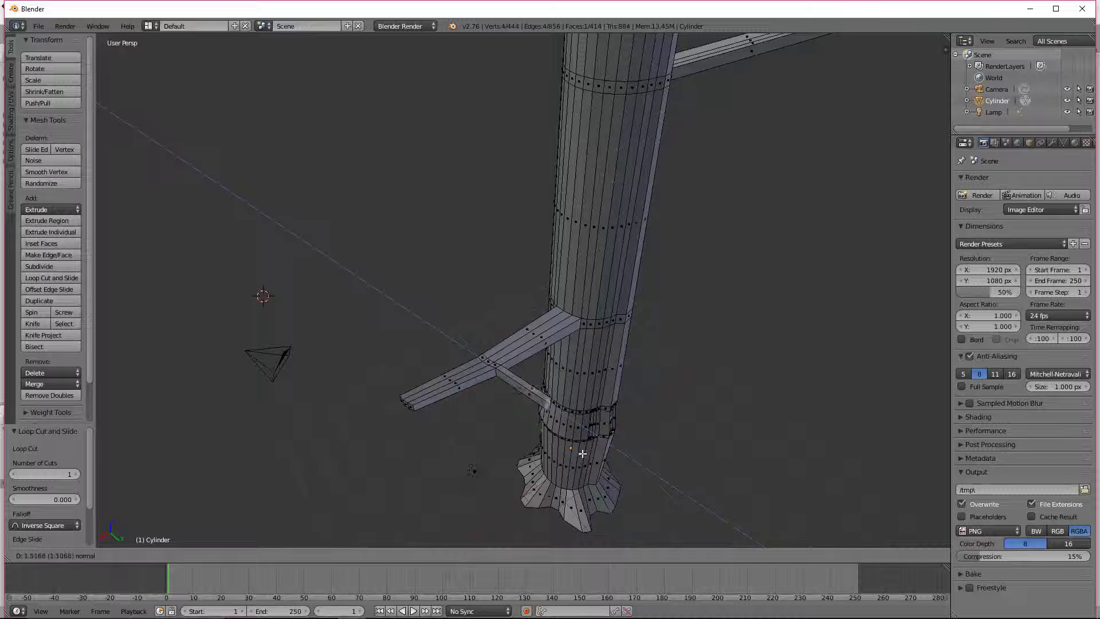
{"action": "left_click", "coordinate": [593, 461]}
{"action": "key", "text": "s"}
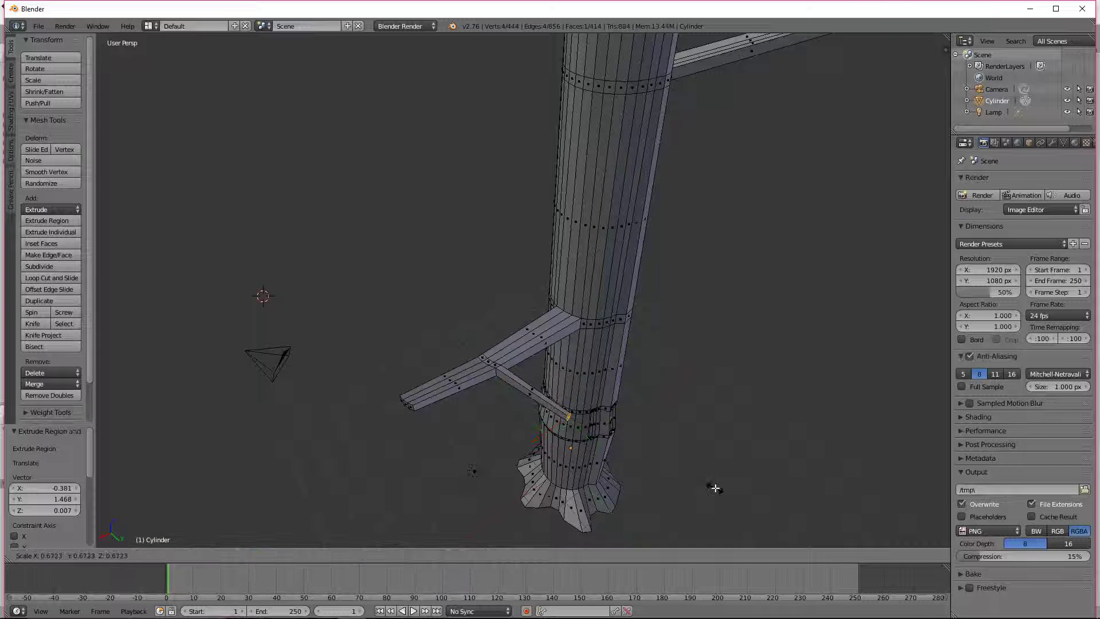
{"action": "left_click", "coordinate": [619, 456]}
Move the twig's tip about 1.18 along X, raise it about 0.52 along Z and nudge it further outward
{"action": "left_click_drag", "start_coordinate": [538, 437], "coordinate": [501, 457]}
{"action": "middle_click_drag", "start_coordinate": [502, 458], "coordinate": [535, 204]}
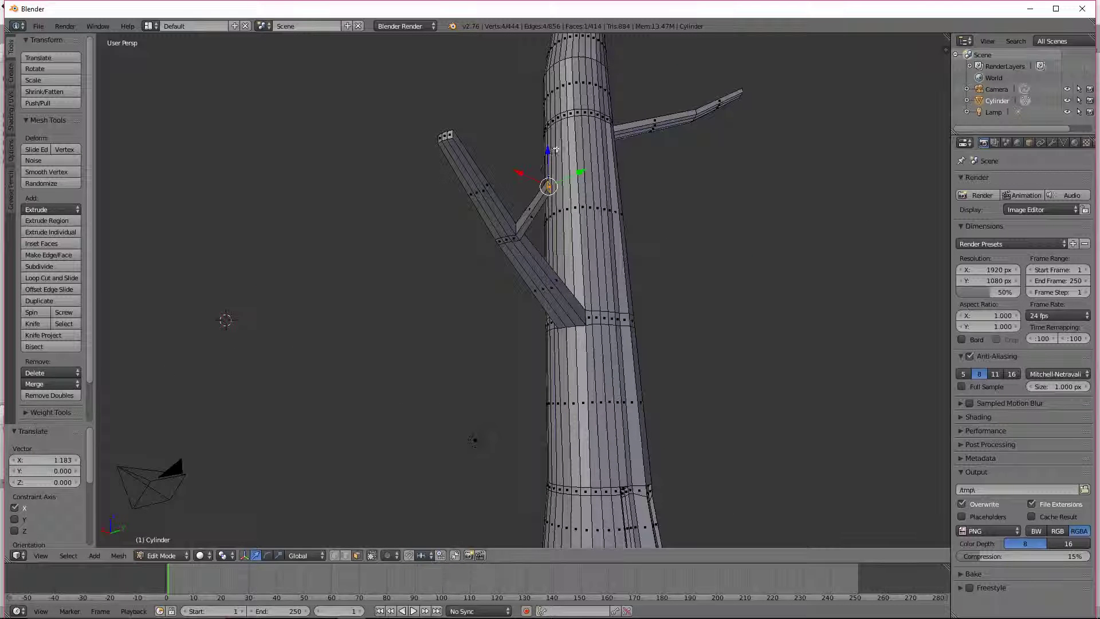
{"action": "left_click_drag", "start_coordinate": [553, 150], "coordinate": [527, 142]}
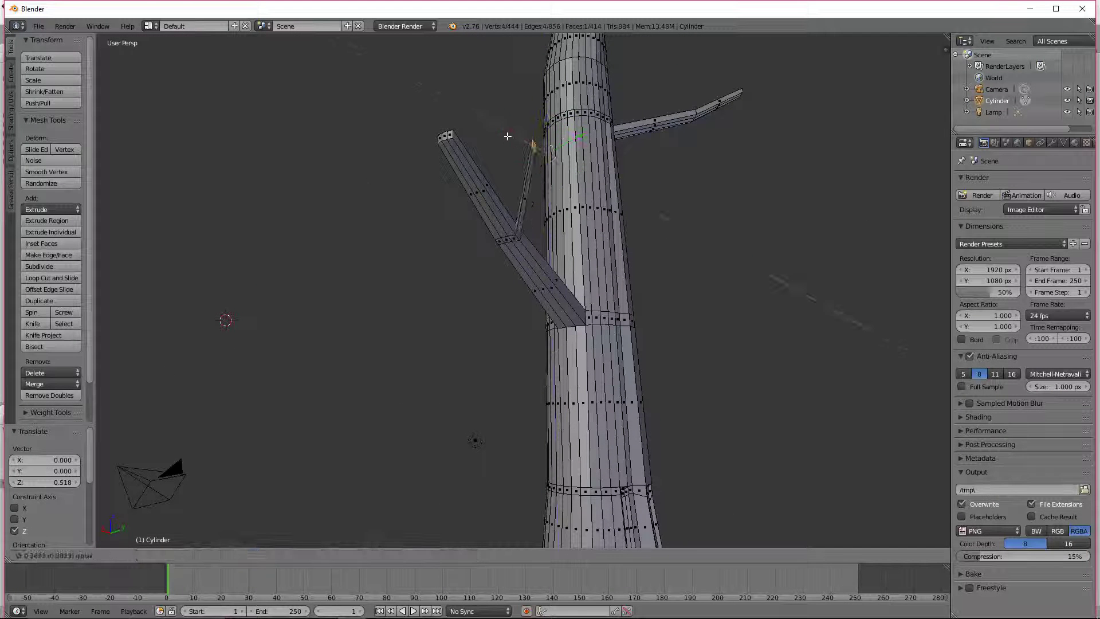
Examine the trunk, both branches and the twig as a whole in Object Mode
{"action": "middle_click_drag", "start_coordinate": [638, 225], "coordinate": [638, 304]}
{"action": "scroll", "coordinate": [631, 342], "scroll_direction": "down", "scroll_amount": 4}
{"action": "key", "text": "Tab"}
{"action": "middle_click_drag", "start_coordinate": [742, 409], "coordinate": [651, 398]}
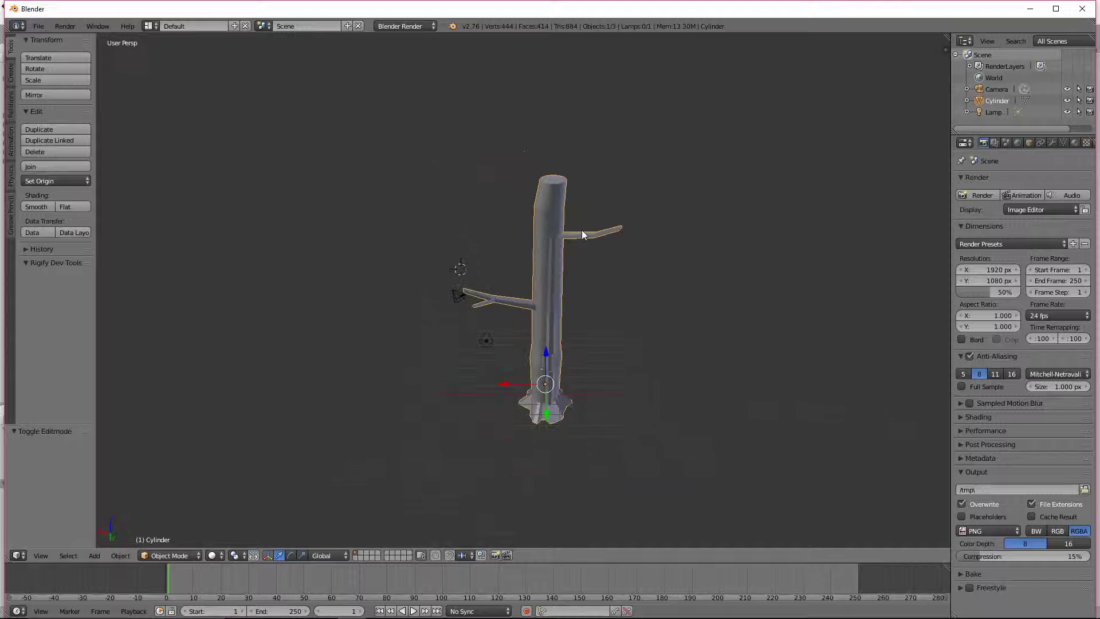
{"action": "scroll", "coordinate": [585, 231], "scroll_direction": "up", "scroll_amount": 3}
{"action": "scroll", "coordinate": [598, 263], "scroll_direction": "down", "scroll_amount": 4}
{"action": "scroll", "coordinate": [761, 477], "scroll_direction": "up", "scroll_amount": 3}
{"action": "scroll", "coordinate": [713, 393], "scroll_direction": "up", "scroll_amount": 3}
{"action": "scroll", "coordinate": [723, 401], "scroll_direction": "down", "scroll_amount": 5}
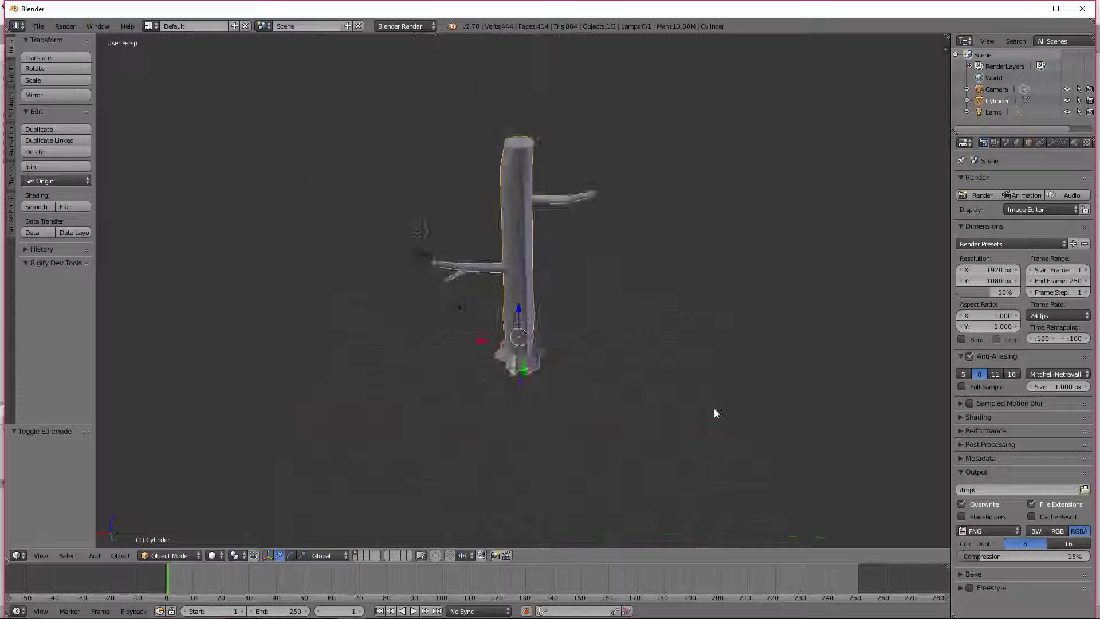
{"action": "scroll", "coordinate": [722, 378], "scroll_direction": "up", "scroll_amount": 5}
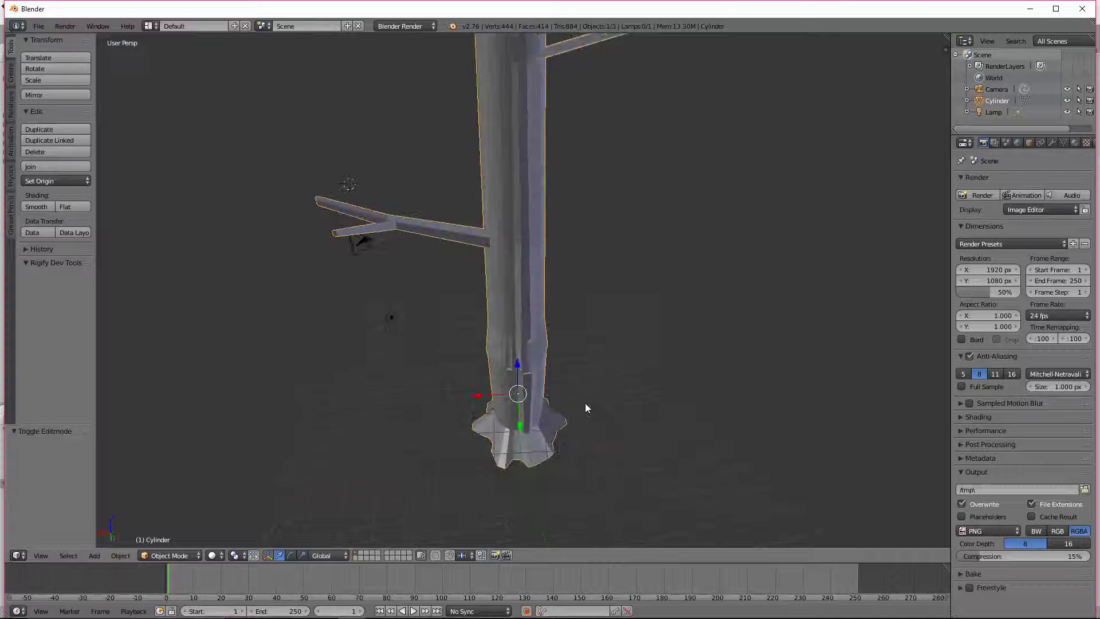
Switch the tree to Edit Mode and back to Object Mode
{"action": "left_click", "coordinate": [169, 555]}
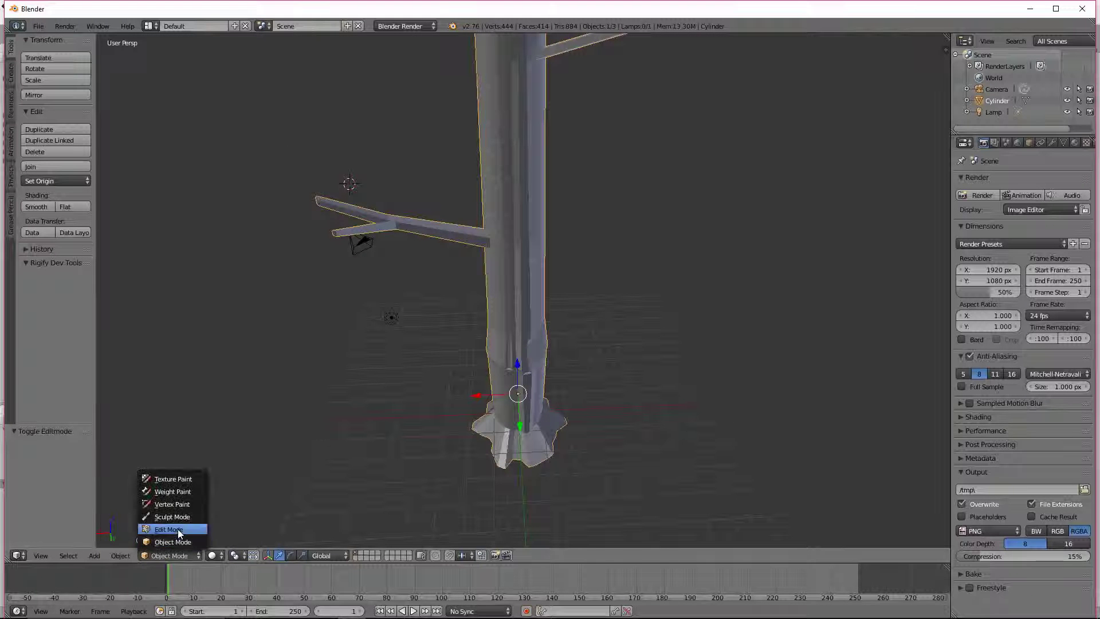
{"action": "left_click", "coordinate": [171, 525]}
{"action": "middle_click_drag", "start_coordinate": [425, 184], "coordinate": [432, 243]}
{"action": "left_click", "coordinate": [186, 554]}
{"action": "left_click", "coordinate": [172, 539]}
{"action": "middle_click_drag", "start_coordinate": [430, 298], "coordinate": [457, 298]}
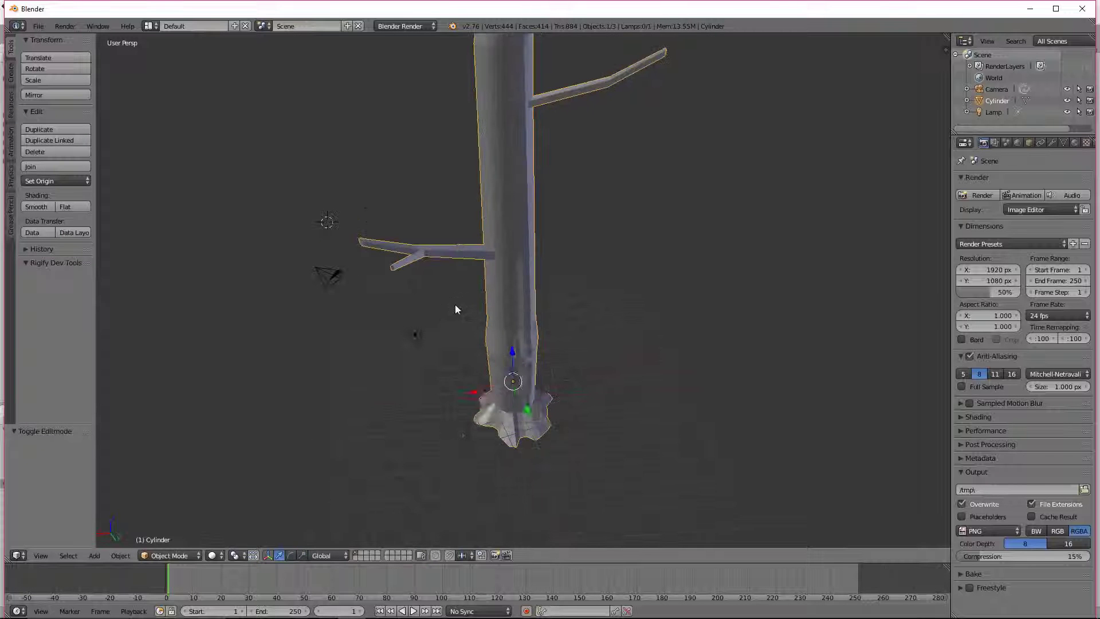
Add a plane and move it along X and about 5.78 along Y toward the trunk
{"action": "key", "text": "shift+a"}
{"action": "left_click", "coordinate": [511, 309]}
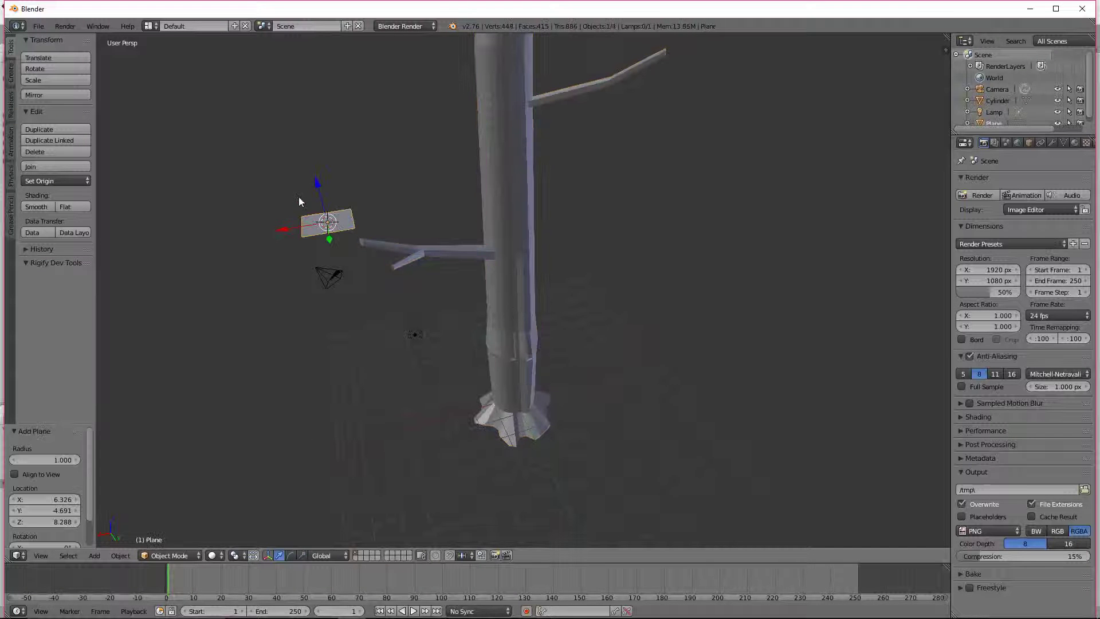
{"action": "left_click_drag", "start_coordinate": [284, 228], "coordinate": [569, 261]}
{"action": "left_click", "coordinate": [568, 265]}
{"action": "key", "text": "g"}
{"action": "key", "text": "x"}
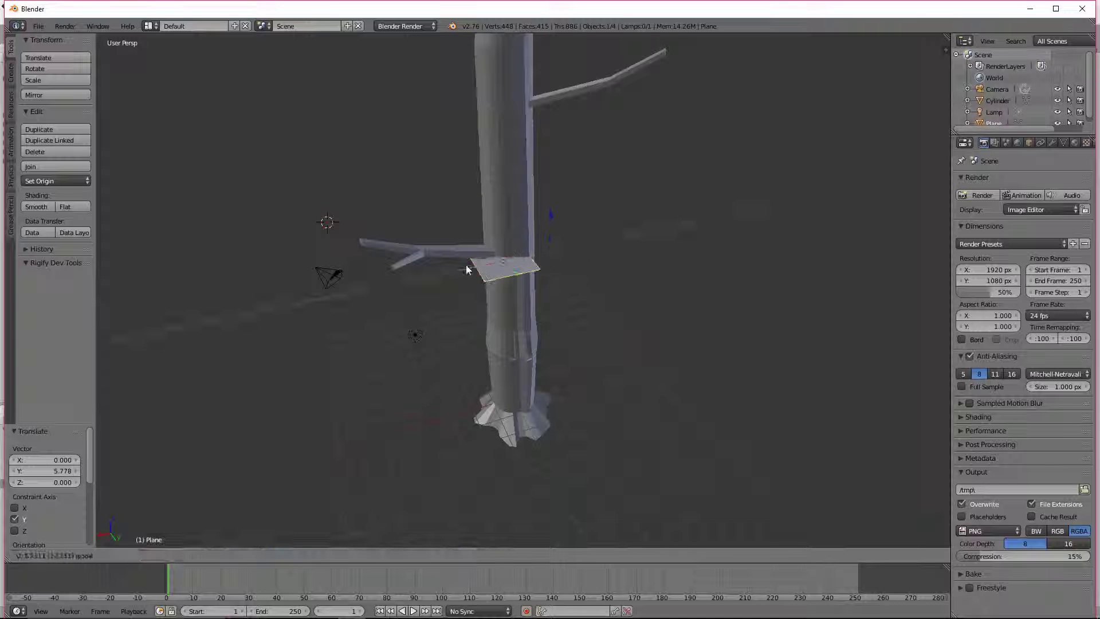
{"action": "left_click", "coordinate": [532, 303]}
Adjust the plane's height and shift it about 2.4 along Y to the front of the trunk
{"action": "middle_click_drag", "start_coordinate": [532, 304], "coordinate": [502, 265]}
{"action": "scroll", "coordinate": [532, 238], "scroll_direction": "up", "scroll_amount": 7}
{"action": "scroll", "coordinate": [547, 415], "scroll_direction": "down", "scroll_amount": 7}
{"action": "left_click_drag", "start_coordinate": [507, 262], "coordinate": [507, 234]}
{"action": "left_click_drag", "start_coordinate": [521, 289], "coordinate": [542, 342]}
{"action": "key", "text": "y"}
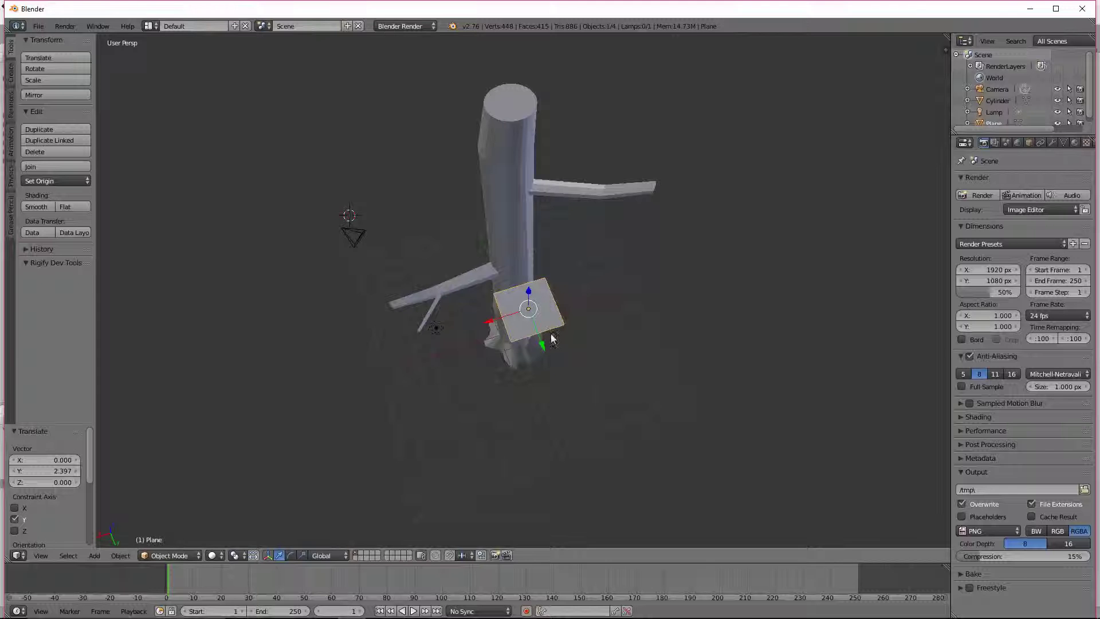
Scale the plane up to a little over twice its size
{"action": "scroll", "coordinate": [585, 328], "scroll_direction": "up", "scroll_amount": 5}
{"action": "middle_click_drag", "start_coordinate": [580, 334], "coordinate": [579, 307]}
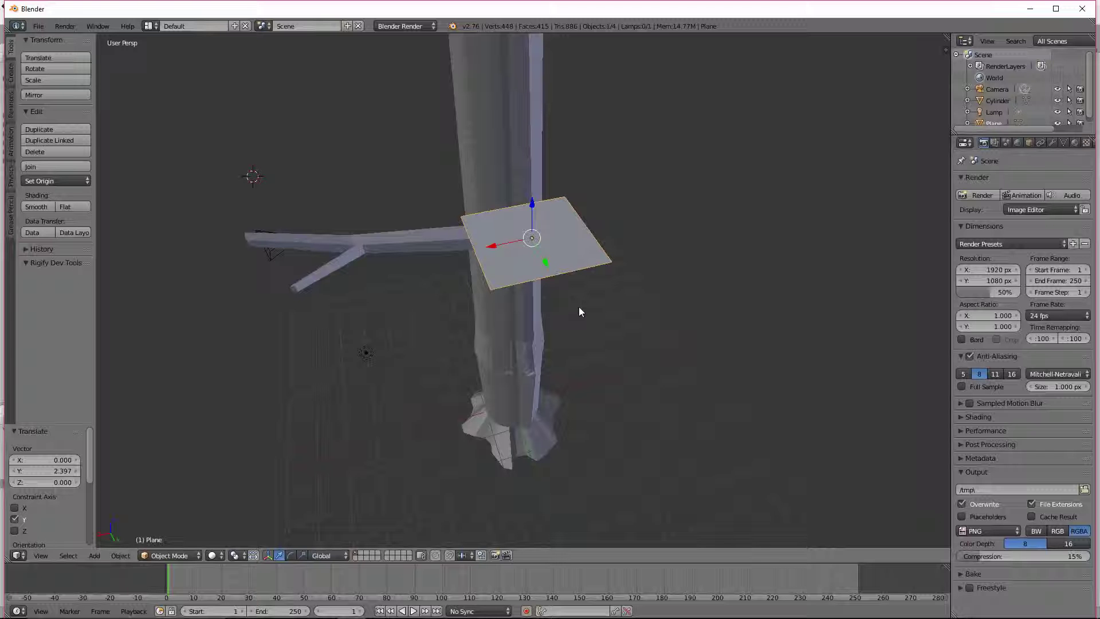
{"action": "scroll", "coordinate": [567, 300], "scroll_direction": "up", "scroll_amount": 3}
{"action": "scroll", "coordinate": [566, 301], "scroll_direction": "down", "scroll_amount": 5}
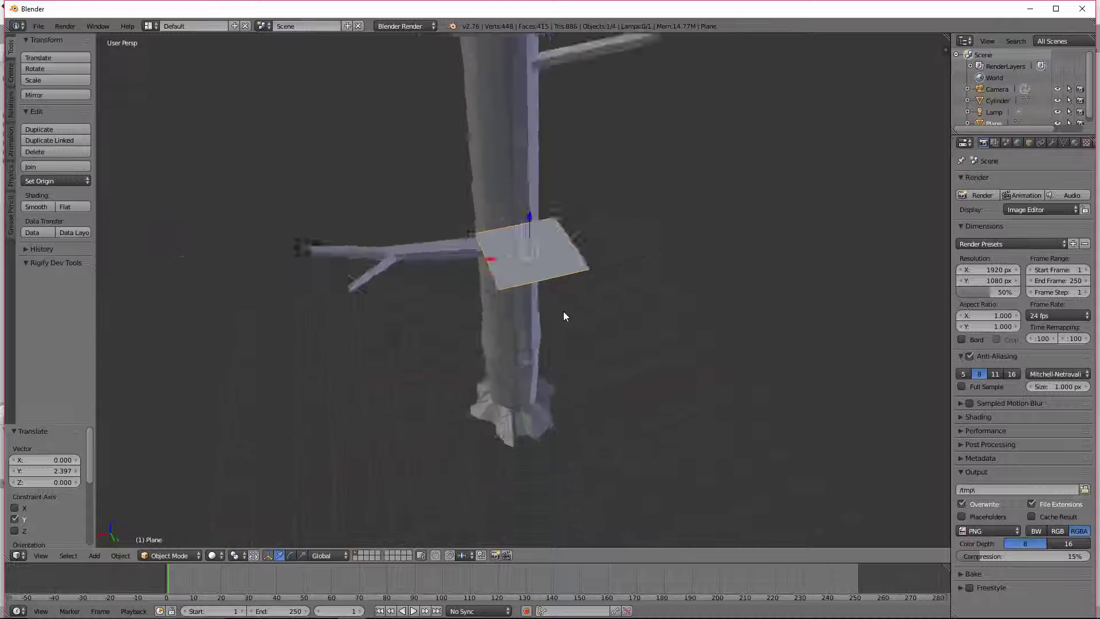
{"action": "middle_click_drag", "start_coordinate": [563, 311], "coordinate": [558, 332]}
{"action": "key", "text": "s"}
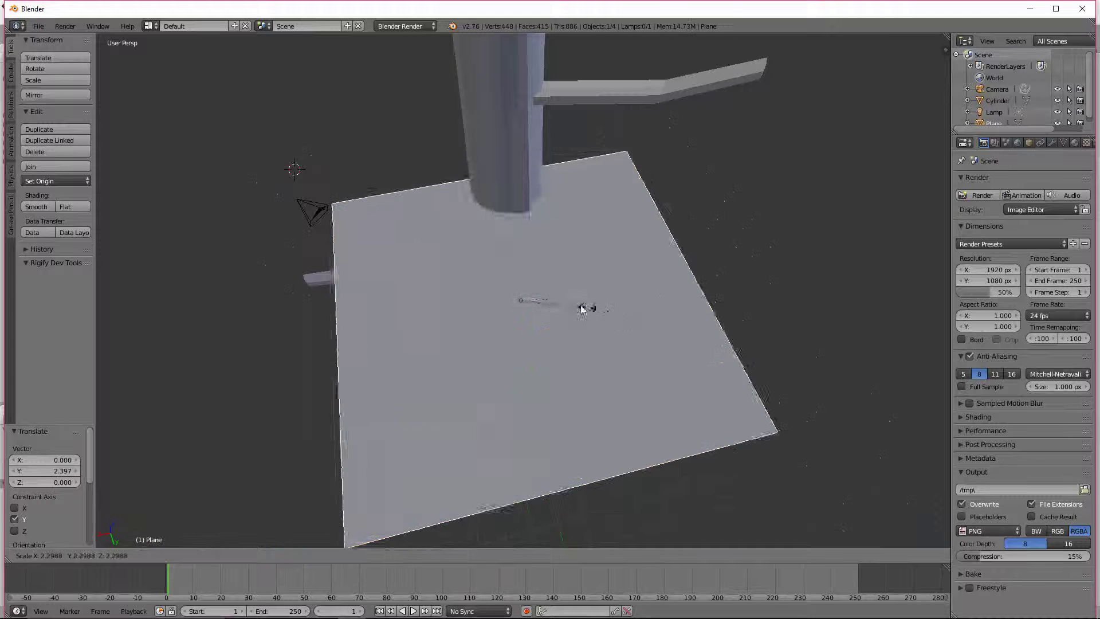
{"action": "left_click", "coordinate": [577, 307]}
Reposition the enlarged plane above the lower branch and center it around the trunk
{"action": "left_click_drag", "start_coordinate": [538, 330], "coordinate": [490, 227]}
{"action": "left_click_drag", "start_coordinate": [445, 191], "coordinate": [468, 206]}
{"action": "middle_click_drag", "start_coordinate": [571, 325], "coordinate": [558, 248]}
{"action": "left_click_drag", "start_coordinate": [463, 179], "coordinate": [522, 195]}
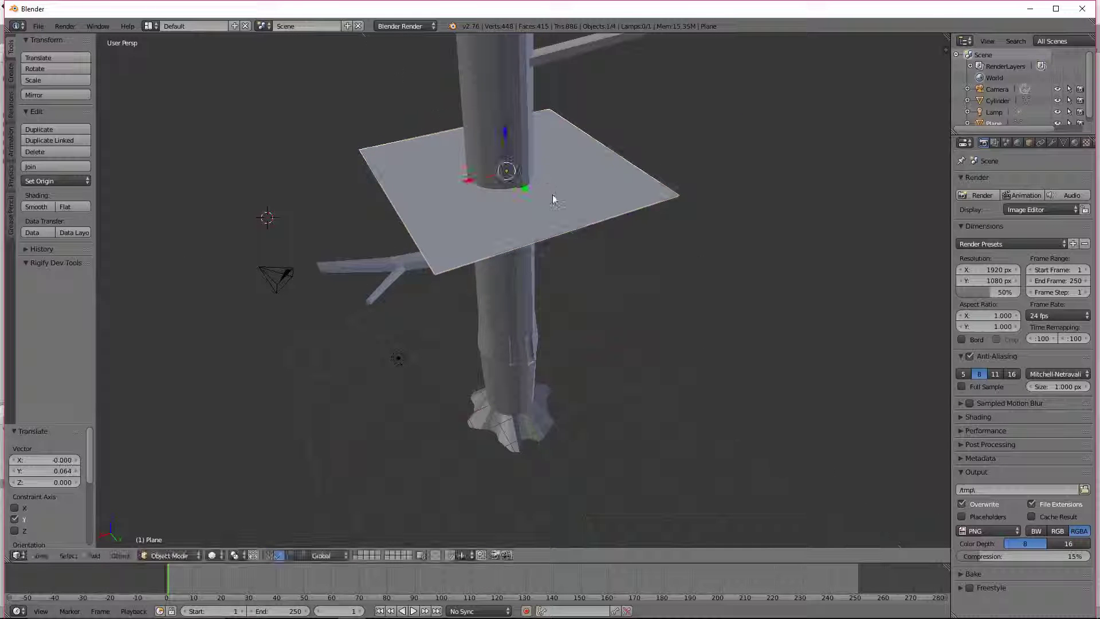
Enlarge the plane around the trunk and shift it about 0.1 along X to keep it centered
{"action": "key", "text": "s"}
{"action": "left_click", "coordinate": [643, 211]}
{"action": "middle_click_drag", "start_coordinate": [643, 212], "coordinate": [532, 164]}
{"action": "left_click_drag", "start_coordinate": [490, 171], "coordinate": [486, 170]}
{"action": "middle_click_drag", "start_coordinate": [539, 238], "coordinate": [555, 298]}
{"action": "scroll", "coordinate": [543, 188], "scroll_direction": "down", "scroll_amount": 10}
{"action": "scroll", "coordinate": [555, 302], "scroll_direction": "up", "scroll_amount": 7}
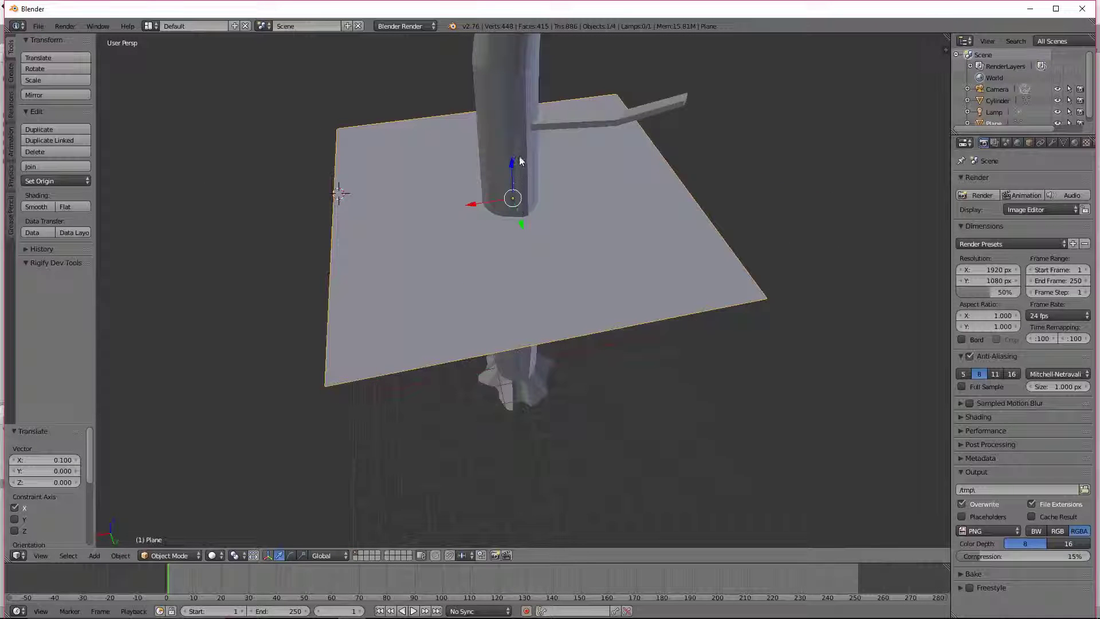
Try to rotate the plane 180° about the global X axis
{"action": "key", "text": "r"}
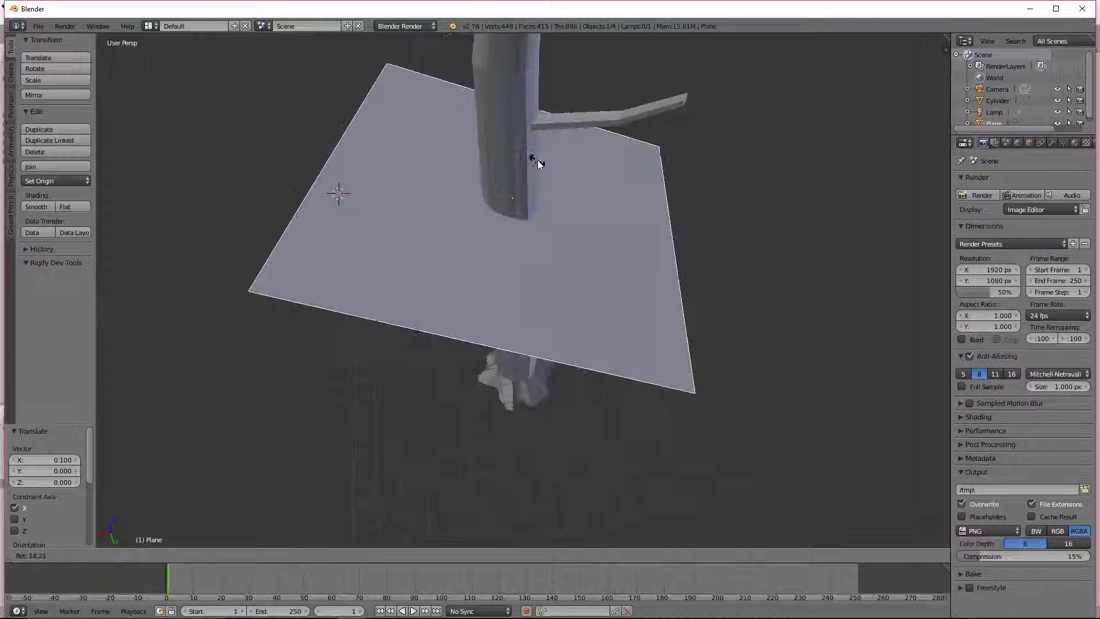
{"action": "key", "text": "x"}
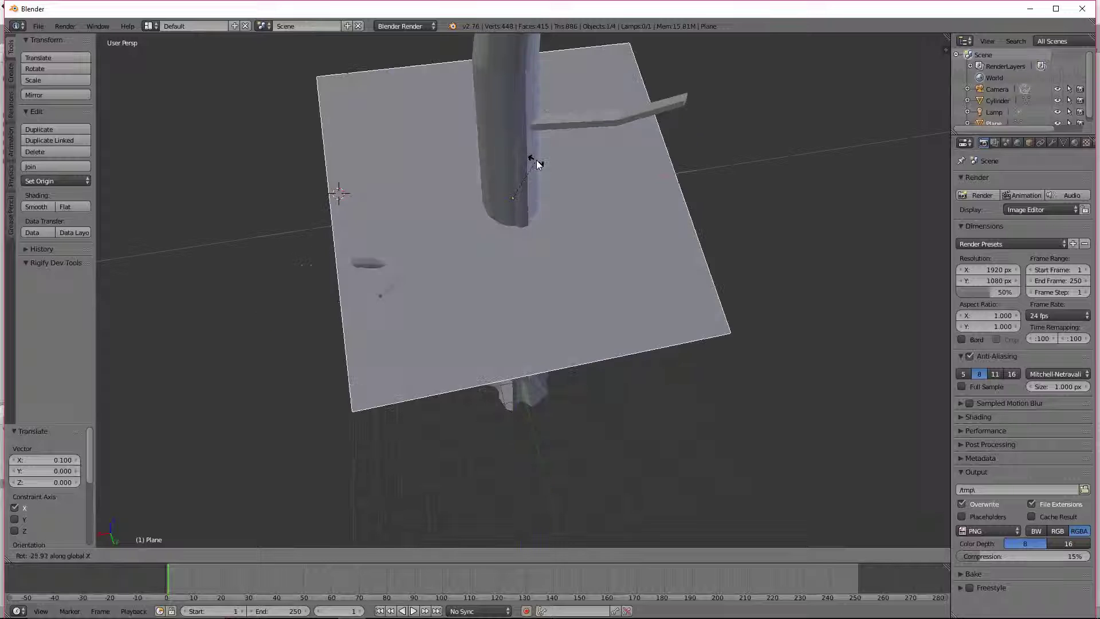
{"action": "type", "text": "180"}
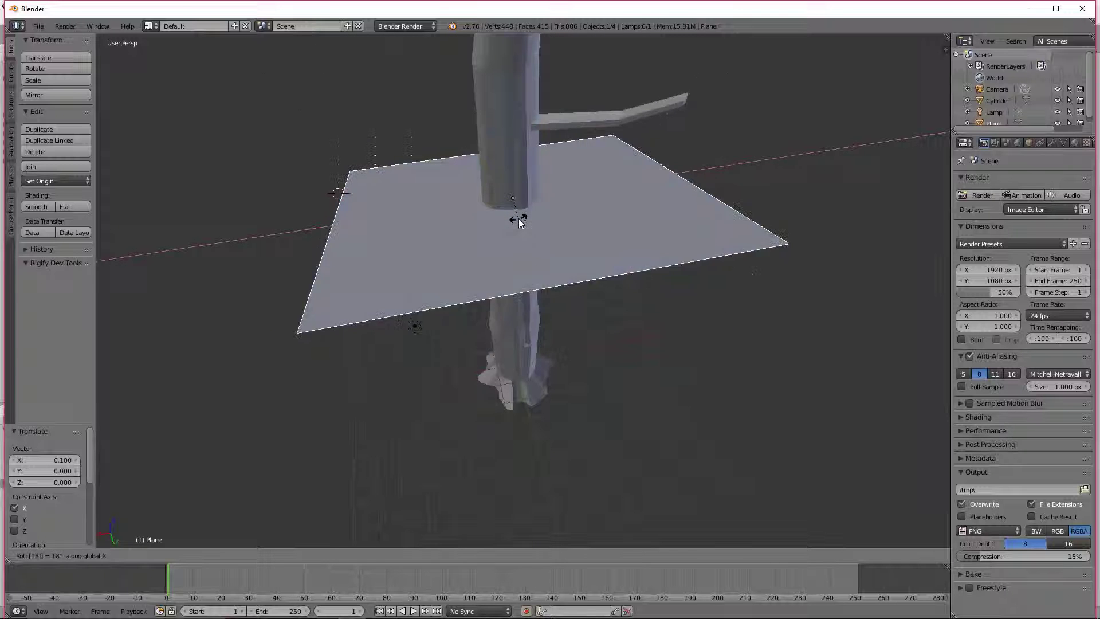
{"action": "key", "text": "Return"}
{"action": "middle_click_drag", "start_coordinate": [518, 217], "coordinate": [549, 331]}
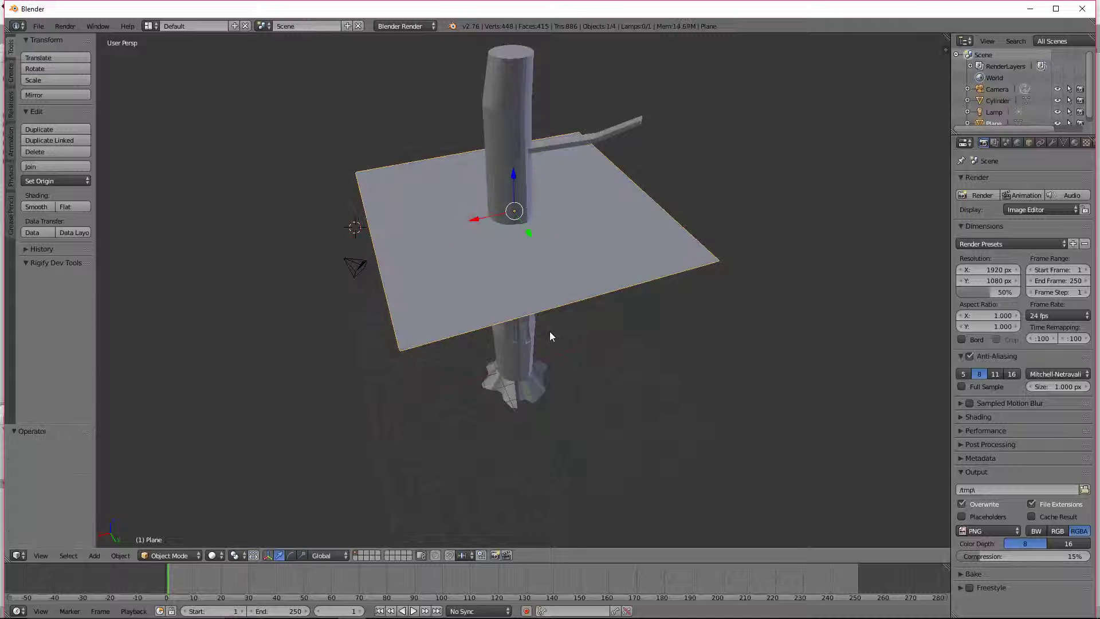
Scale the plane up uniformly by about 1.85 so it extends farther around the trunk
{"action": "scroll", "coordinate": [569, 299], "scroll_direction": "up", "scroll_amount": 4}
{"action": "scroll", "coordinate": [505, 110], "scroll_direction": "down", "scroll_amount": 2}
{"action": "middle_click_drag", "start_coordinate": [508, 159], "coordinate": [511, 175]}
{"action": "key", "text": "s"}
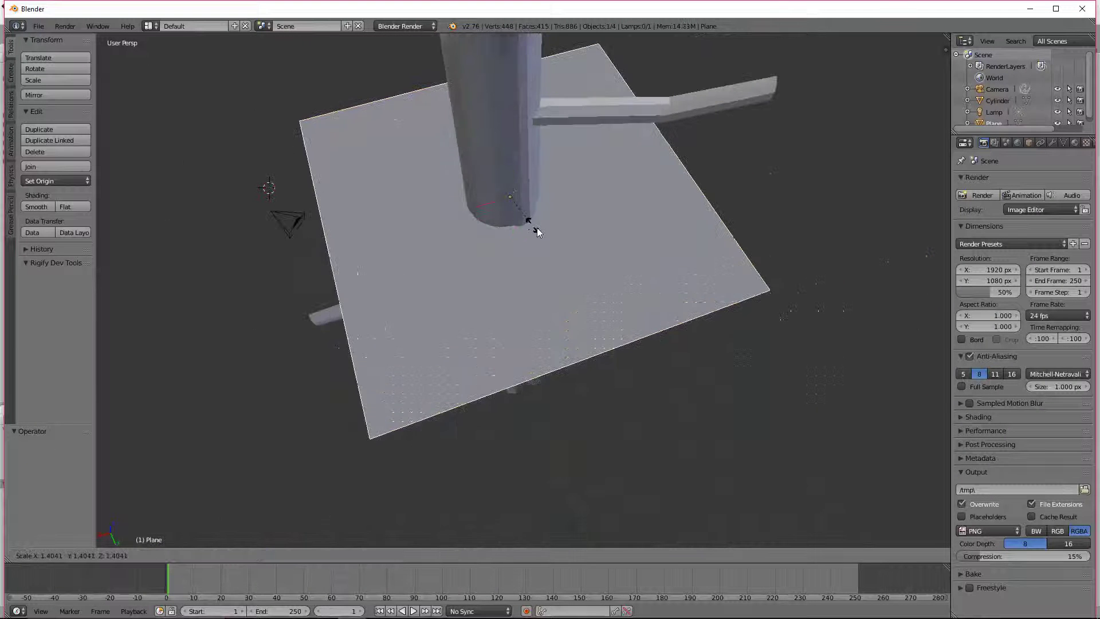
{"action": "left_click", "coordinate": [592, 276]}
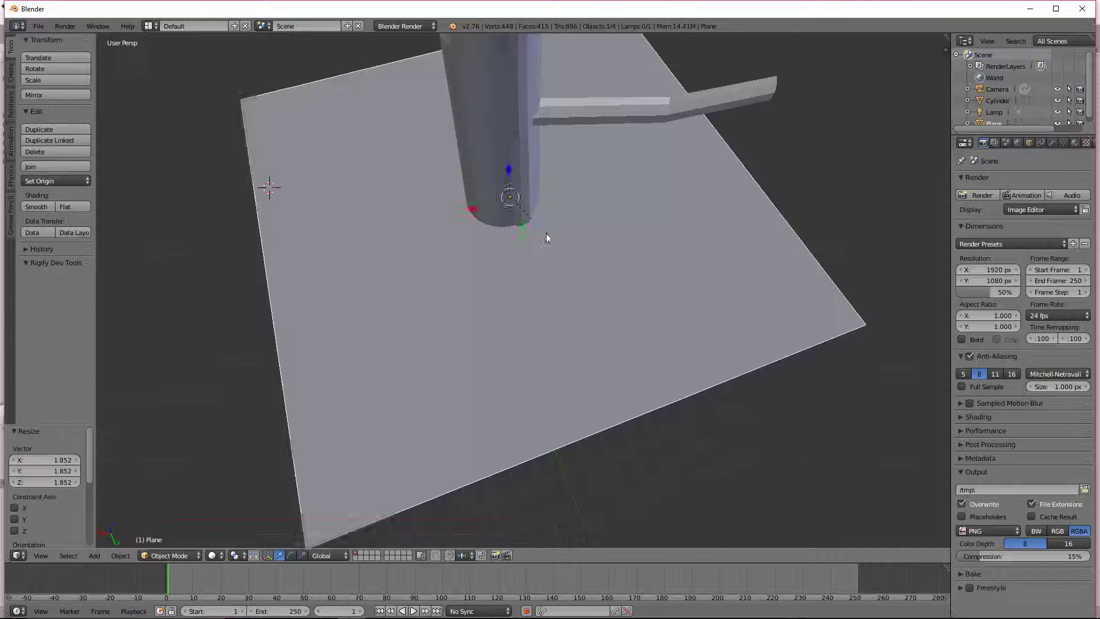
{"action": "middle_click_drag", "start_coordinate": [592, 276], "coordinate": [621, 276]}
{"action": "scroll", "coordinate": [620, 281], "scroll_direction": "down", "scroll_amount": 3}
{"action": "middle_click_drag", "start_coordinate": [544, 329], "coordinate": [521, 232]}
{"action": "scroll", "coordinate": [526, 302], "scroll_direction": "up", "scroll_amount": 3}
{"action": "right_click", "coordinate": [526, 303]}
{"action": "middle_click_drag", "start_coordinate": [526, 303], "coordinate": [544, 404]}
{"action": "right_click", "coordinate": [511, 293]}
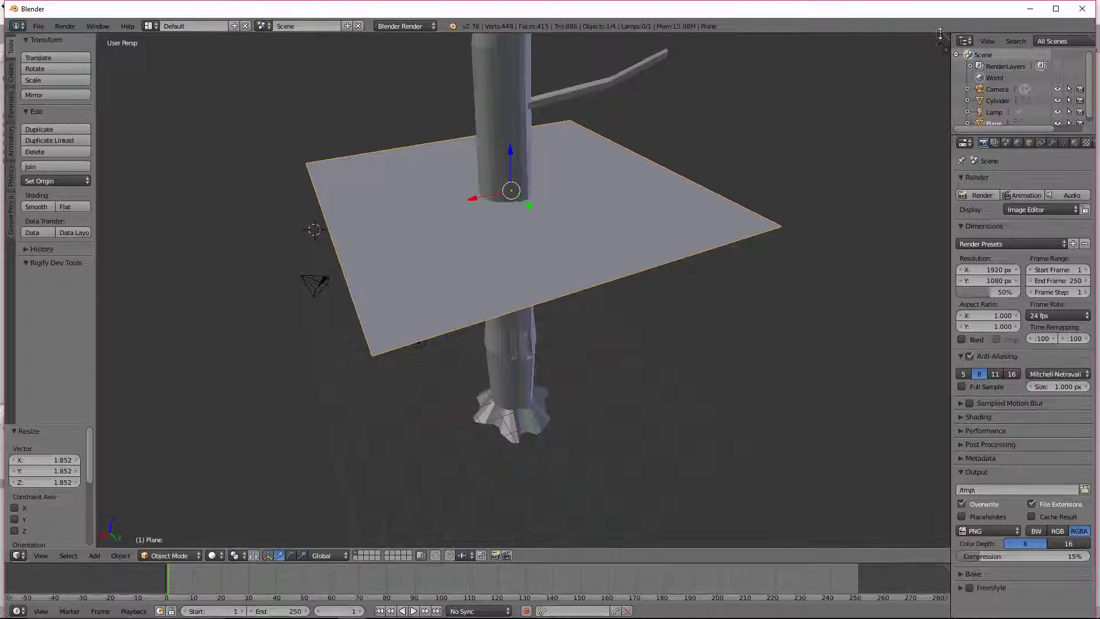
Split the 3D view into two side-by-side areas and turn the new one into a UV/Image Editor
{"action": "left_click_drag", "start_coordinate": [948, 35], "coordinate": [496, 72]}
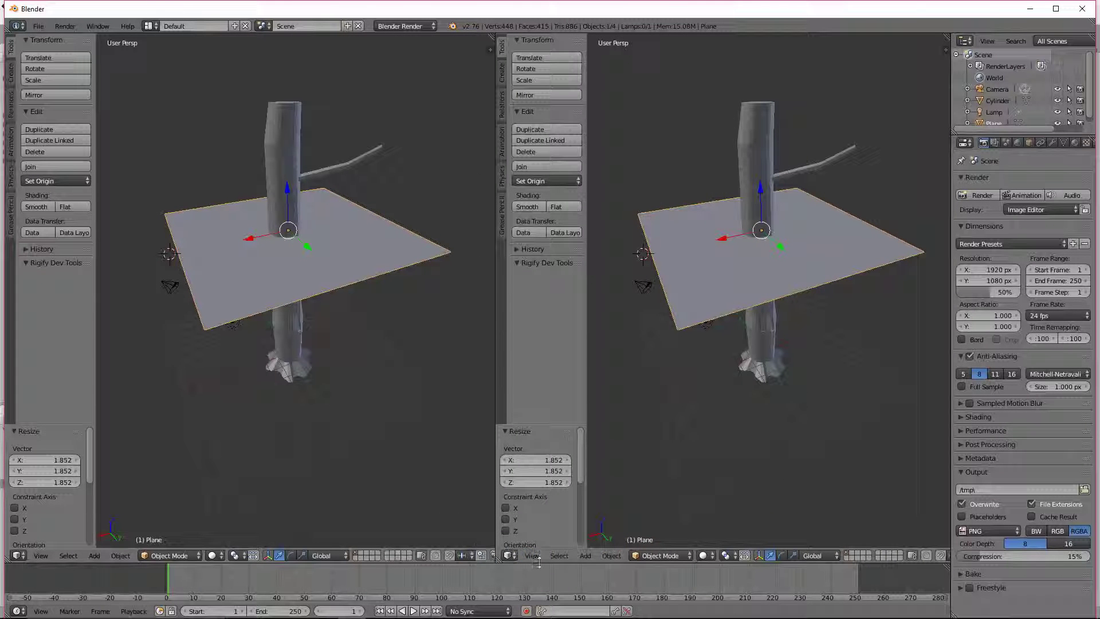
{"action": "left_click", "coordinate": [509, 556]}
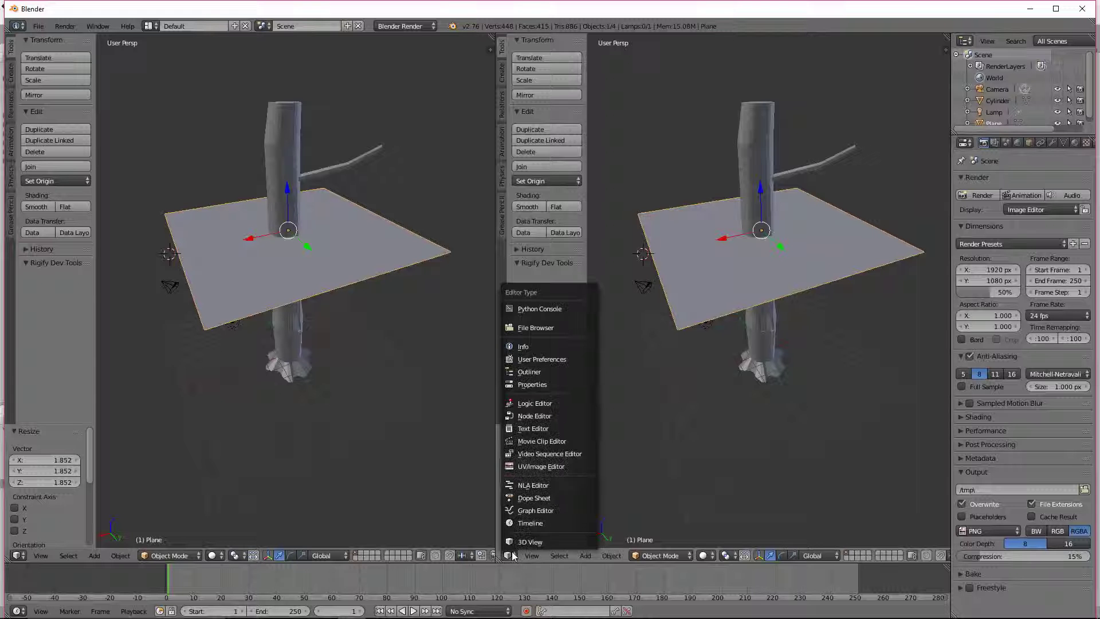
{"action": "left_click", "coordinate": [535, 470]}
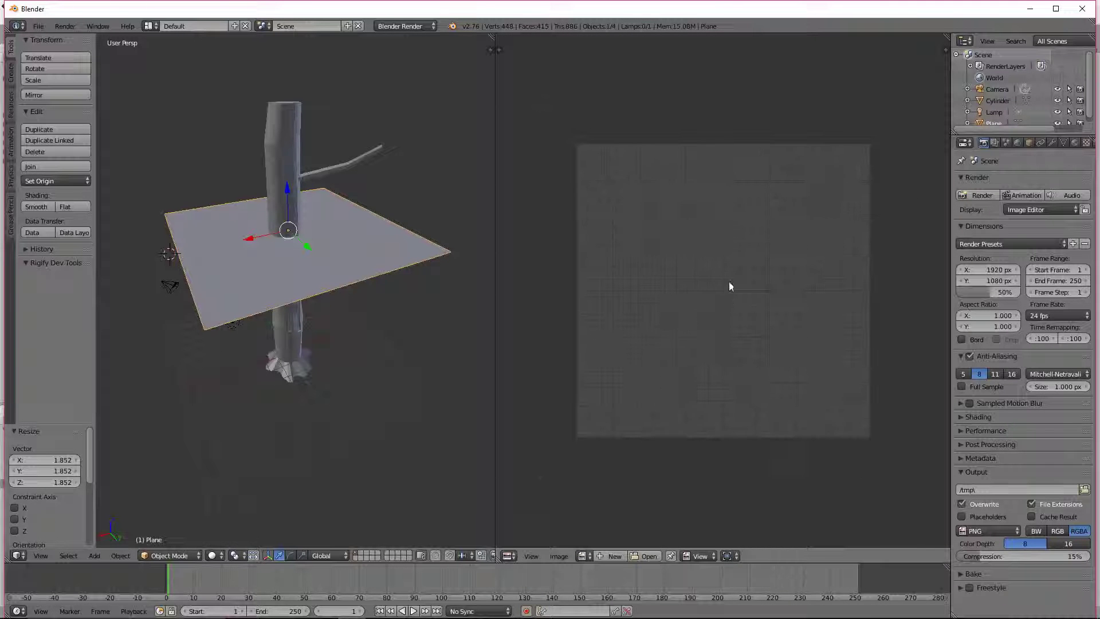
{"action": "scroll", "coordinate": [811, 322], "scroll_direction": "down", "scroll_amount": 3}
{"action": "scroll", "coordinate": [328, 232], "scroll_direction": "up", "scroll_amount": 2}
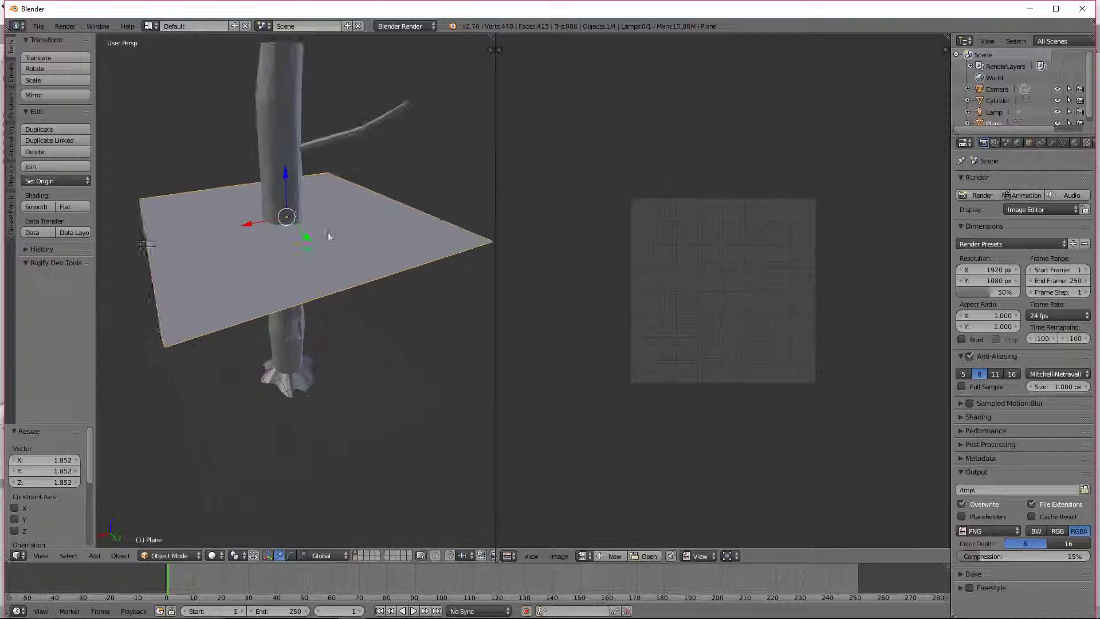
{"action": "scroll", "coordinate": [328, 232], "scroll_direction": "down", "scroll_amount": 1}
{"action": "middle_click_drag", "start_coordinate": [328, 240], "coordinate": [335, 256]}
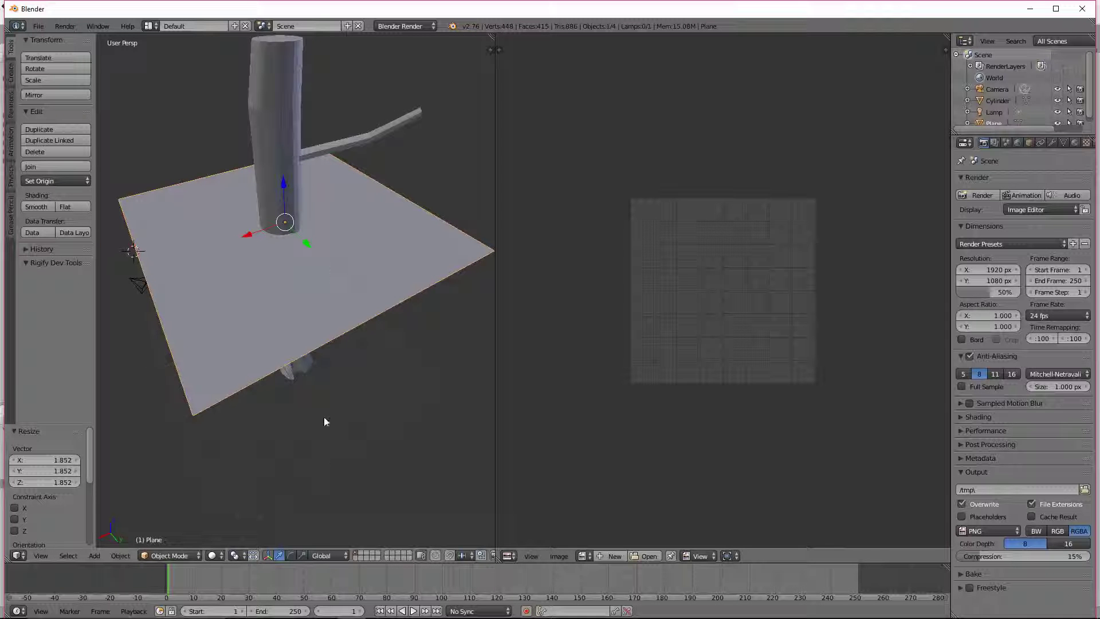
Set the 3D view's display shading to Texture
{"action": "left_click", "coordinate": [211, 556]}
{"action": "left_click", "coordinate": [241, 507]}
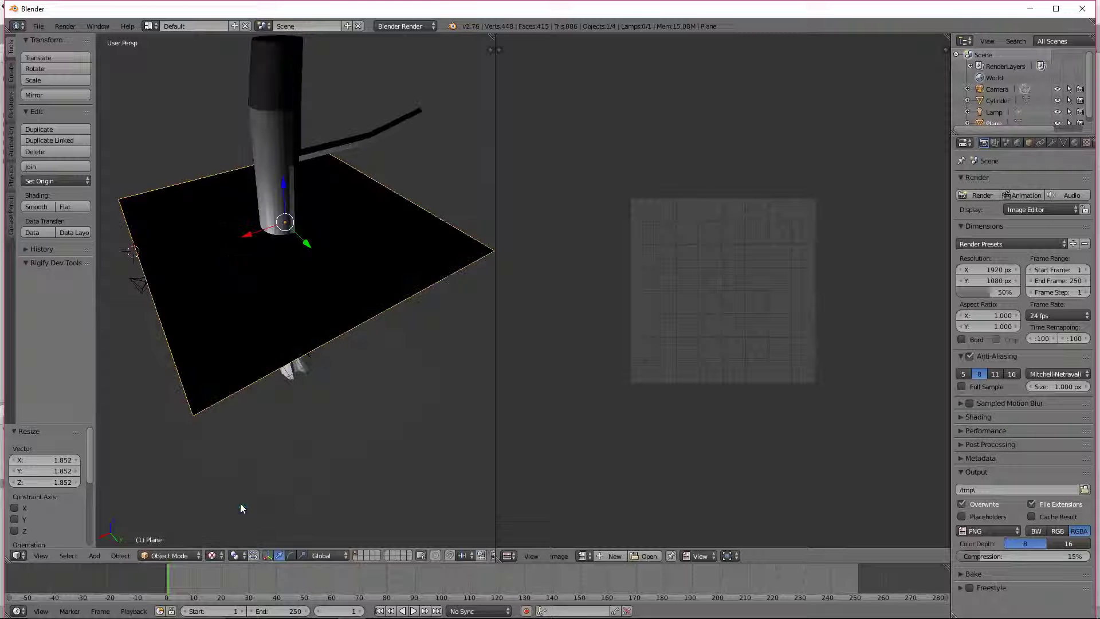
{"action": "mouse_move", "coordinate": [280, 386]}
{"action": "middle_mouse_down"}
{"action": "mouse_move", "coordinate": [299, 331]}
{"action": "mouse_move", "coordinate": [284, 374]}
{"action": "mouse_move", "coordinate": [308, 437]}
{"action": "mouse_move", "coordinate": [283, 395]}
{"action": "mouse_move", "coordinate": [298, 395]}
{"action": "middle_mouse_up"}
Examine the render, scene, world, object and material properties for shading options
{"action": "left_click", "coordinate": [961, 417]}
{"action": "left_click", "coordinate": [961, 416]}
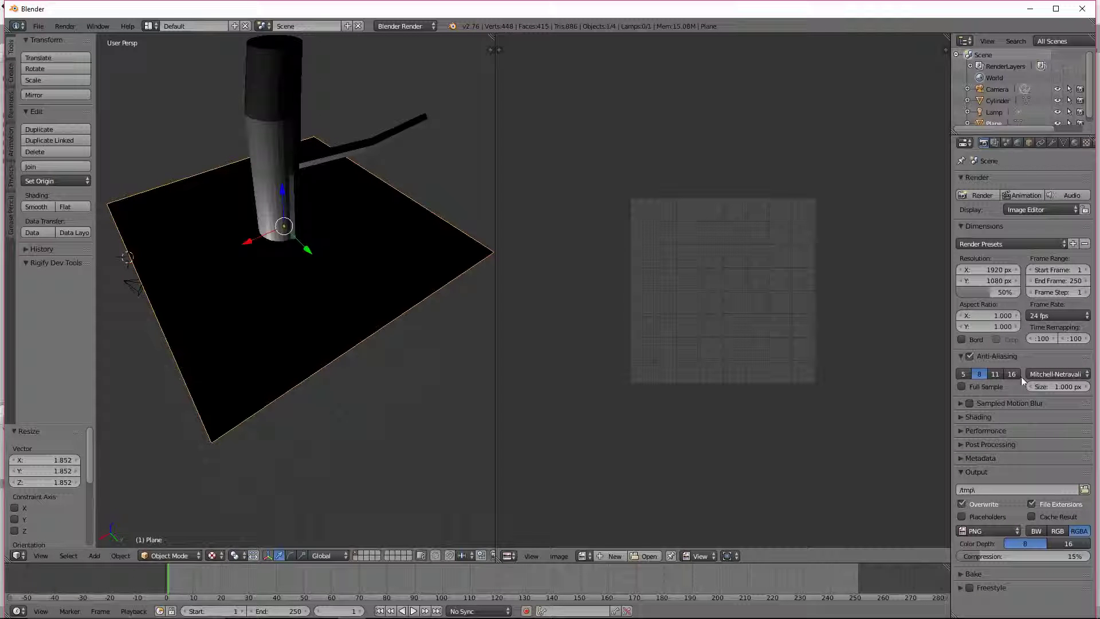
{"action": "left_click", "coordinate": [1006, 142]}
{"action": "left_click", "coordinate": [1018, 143]}
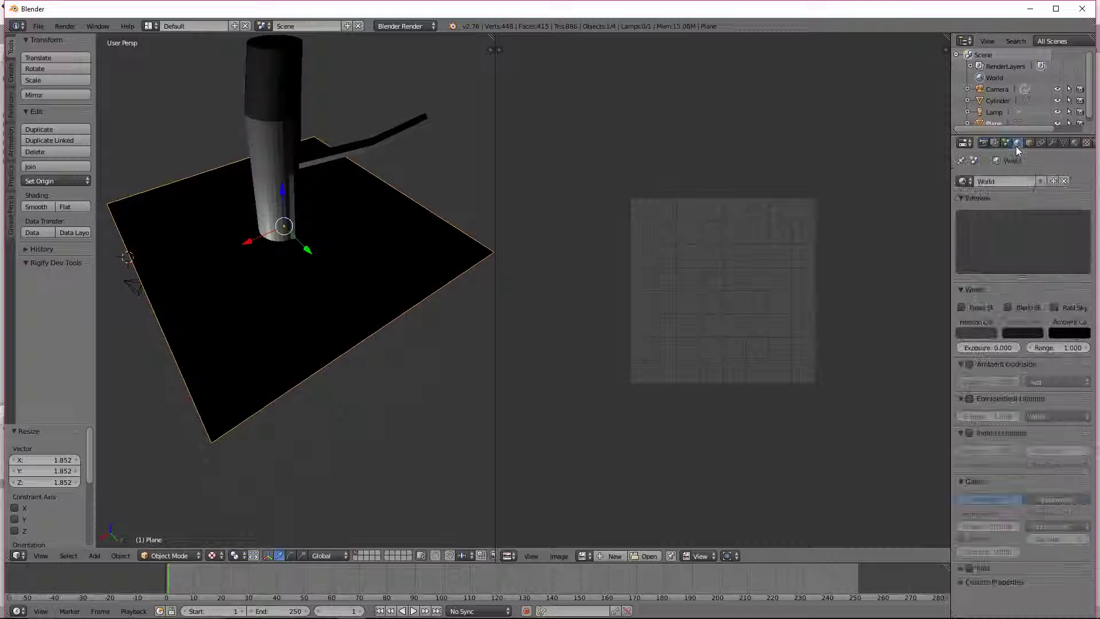
{"action": "left_click", "coordinate": [1029, 143]}
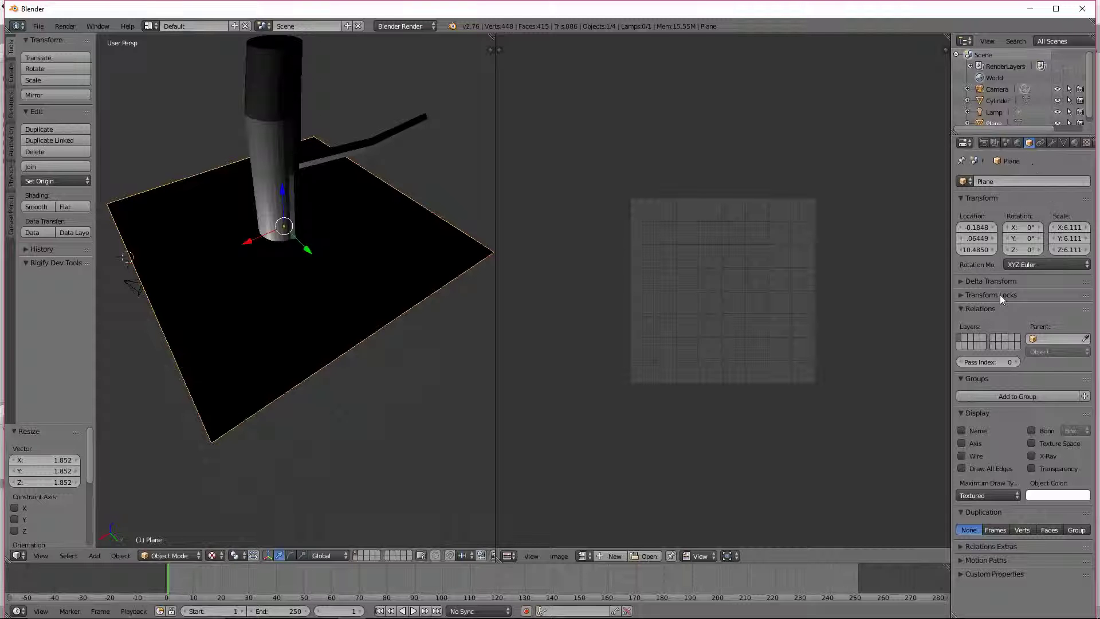
{"action": "left_click", "coordinate": [1042, 144]}
{"action": "left_click", "coordinate": [1065, 143]}
{"action": "left_click", "coordinate": [1075, 143]}
{"action": "left_click", "coordinate": [984, 142]}
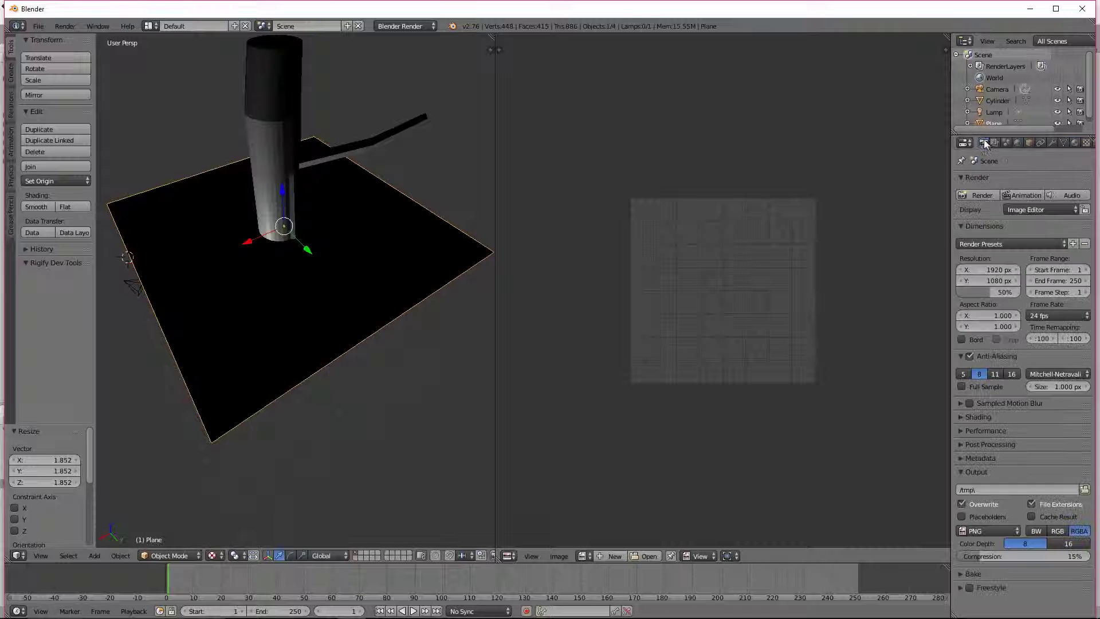
{"action": "left_click", "coordinate": [987, 418]}
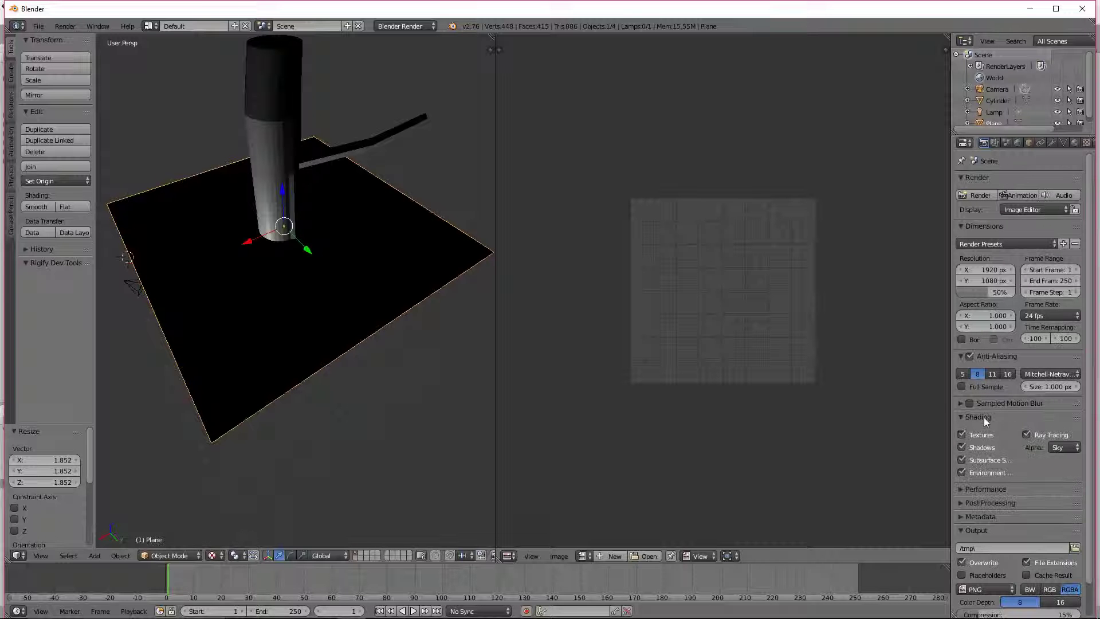
{"action": "left_click", "coordinate": [984, 417]}
Select the camera and raise it about 10.8 along Z
{"action": "scroll", "coordinate": [222, 166], "scroll_direction": "up", "scroll_amount": 3}
{"action": "mouse_move", "coordinate": [222, 167]}
{"action": "middle_mouse_down"}
{"action": "mouse_move", "coordinate": [252, 125]}
{"action": "mouse_move", "coordinate": [242, 157]}
{"action": "mouse_move", "coordinate": [250, 187]}
{"action": "middle_mouse_up"}
{"action": "scroll", "coordinate": [242, 157], "scroll_direction": "down", "scroll_amount": 3}
{"action": "middle_click_drag", "start_coordinate": [341, 303], "coordinate": [178, 309]}
{"action": "right_click", "coordinate": [148, 307]}
{"action": "left_click_drag", "start_coordinate": [131, 269], "coordinate": [90, 83]}
{"action": "scroll", "coordinate": [510, 103], "scroll_direction": "down", "scroll_amount": 1}
{"action": "middle_click_drag", "start_coordinate": [511, 103], "coordinate": [527, 160]}
{"action": "scroll", "coordinate": [428, 150], "scroll_direction": "down", "scroll_amount": 5}
{"action": "middle_click_drag", "start_coordinate": [396, 156], "coordinate": [401, 172]}
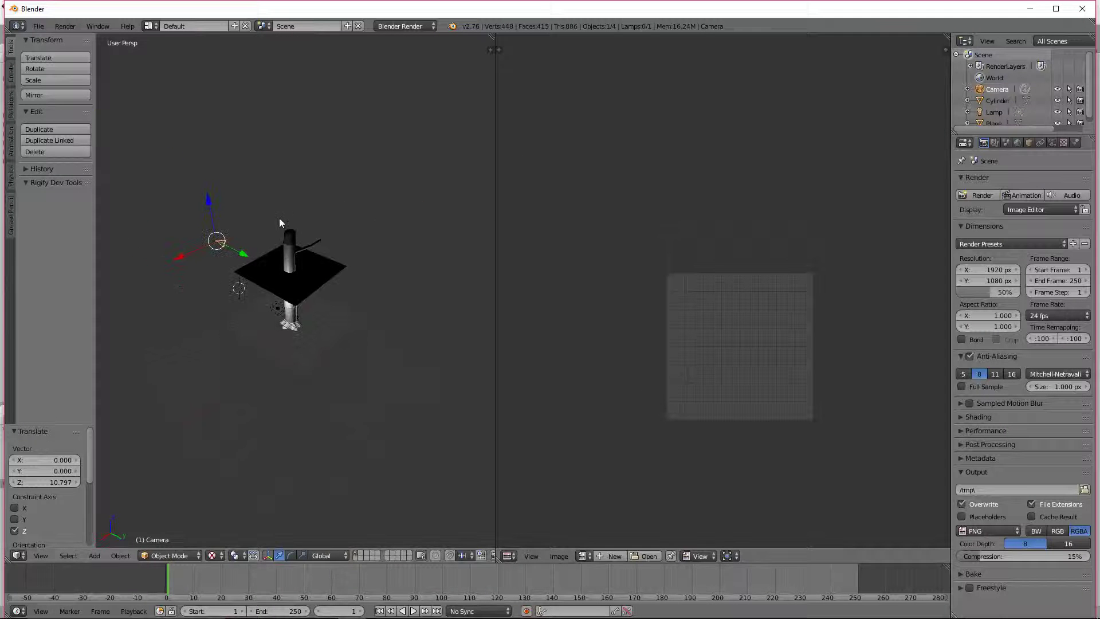
{"action": "key", "text": "r"}
{"action": "key", "text": "x"}
{"action": "right_click", "coordinate": [246, 94]}
Raise the lamp above the plane along Z and move it about 4.68 along X
{"action": "middle_click_drag", "start_coordinate": [286, 301], "coordinate": [303, 235]}
{"action": "scroll", "coordinate": [270, 307], "scroll_direction": "up", "scroll_amount": 2}
{"action": "right_click", "coordinate": [270, 309]}
{"action": "key", "text": "g"}
{"action": "key", "text": "z"}
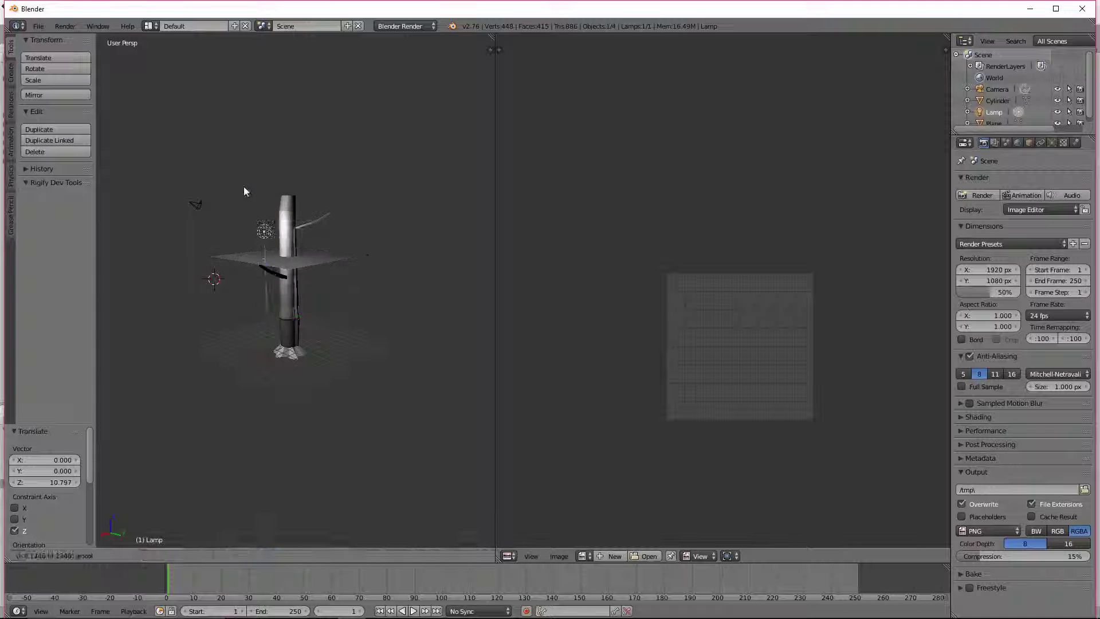
{"action": "left_click", "coordinate": [238, 142]}
{"action": "left_click_drag", "start_coordinate": [232, 174], "coordinate": [183, 177]}
Select the canopy plane, switch it to Edit Mode and unwrap its UVs
{"action": "middle_click_drag", "start_coordinate": [321, 258], "coordinate": [345, 304]}
{"action": "scroll", "coordinate": [333, 288], "scroll_direction": "up", "scroll_amount": 5}
{"action": "right_click", "coordinate": [348, 288]}
{"action": "scroll", "coordinate": [347, 289], "scroll_direction": "down", "scroll_amount": 8}
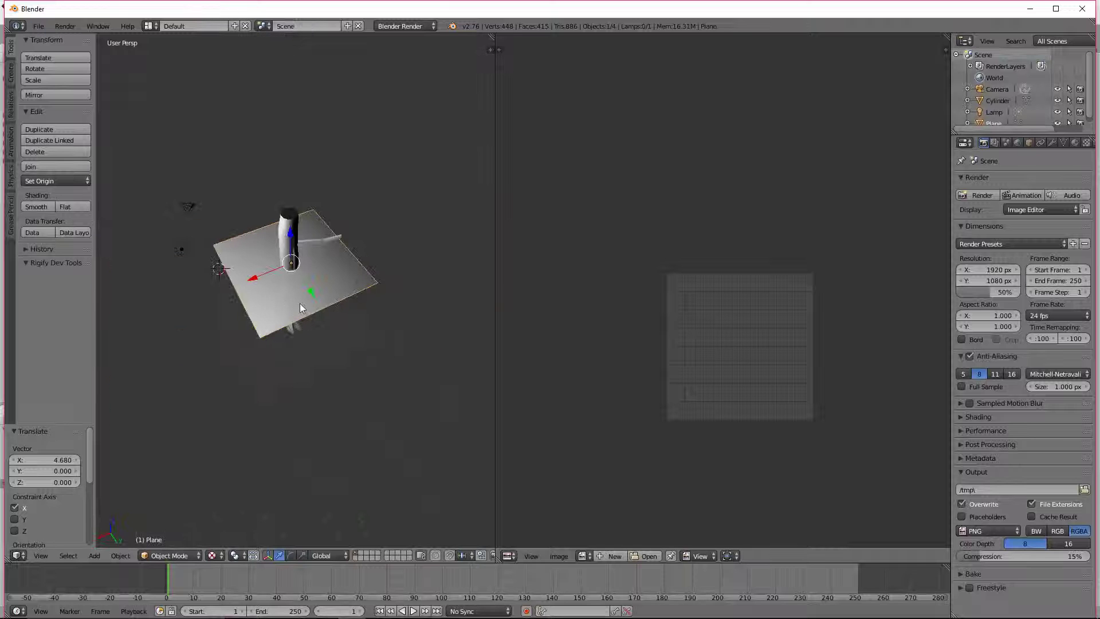
{"action": "left_click", "coordinate": [185, 556]}
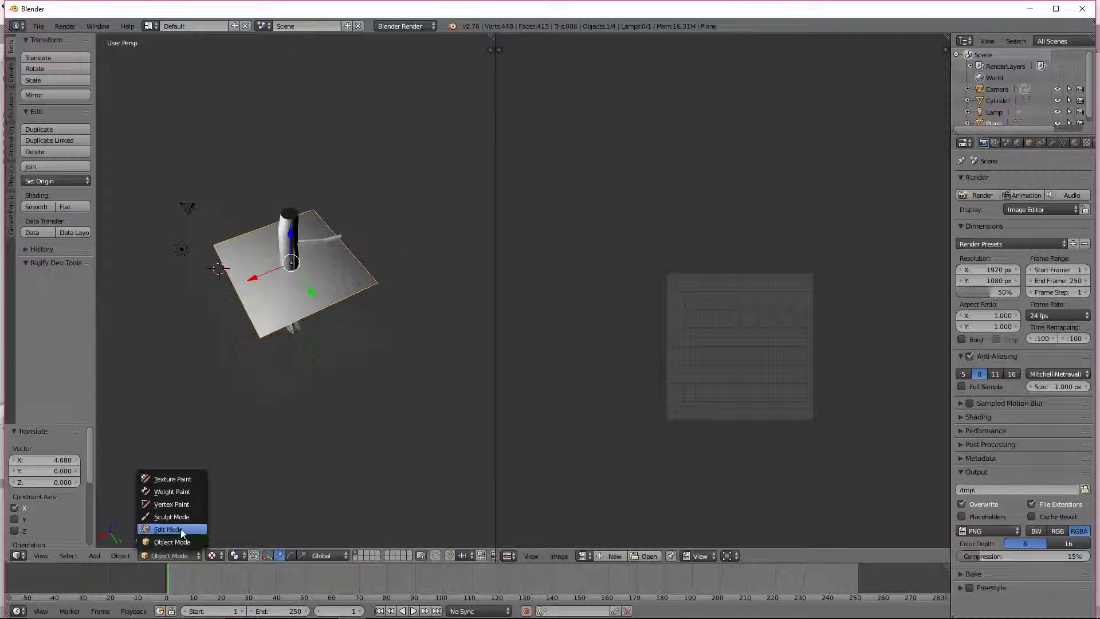
{"action": "left_click", "coordinate": [178, 528]}
{"action": "scroll", "coordinate": [290, 356], "scroll_direction": "up", "scroll_amount": 2}
{"action": "key", "text": "g"}
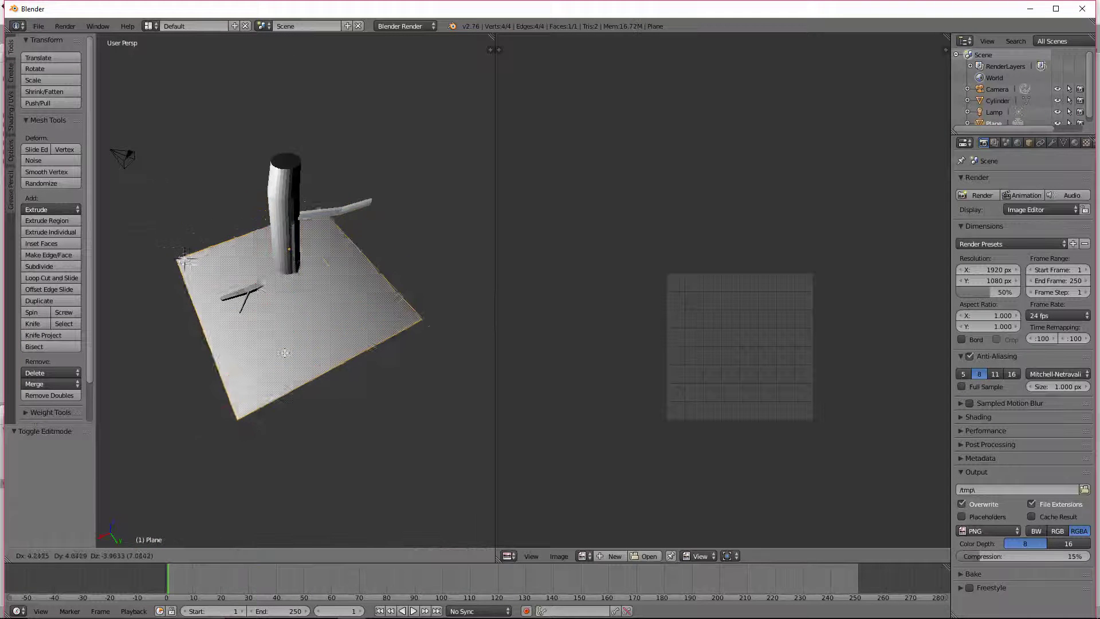
{"action": "right_click", "coordinate": [206, 280]}
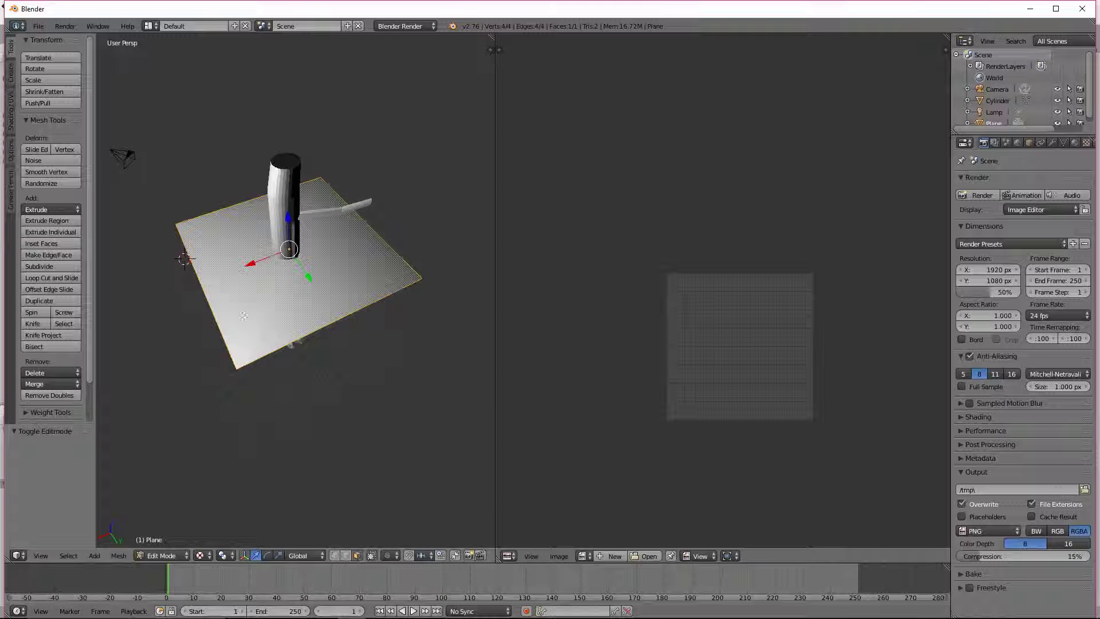
{"action": "key", "text": "u"}
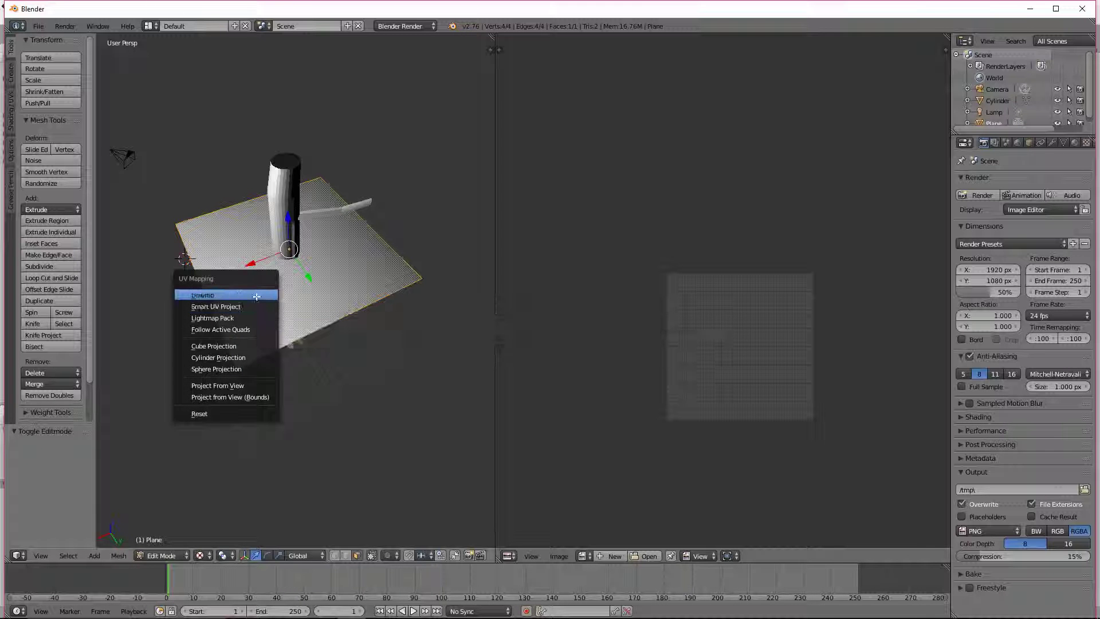
{"action": "left_click", "coordinate": [256, 296]}
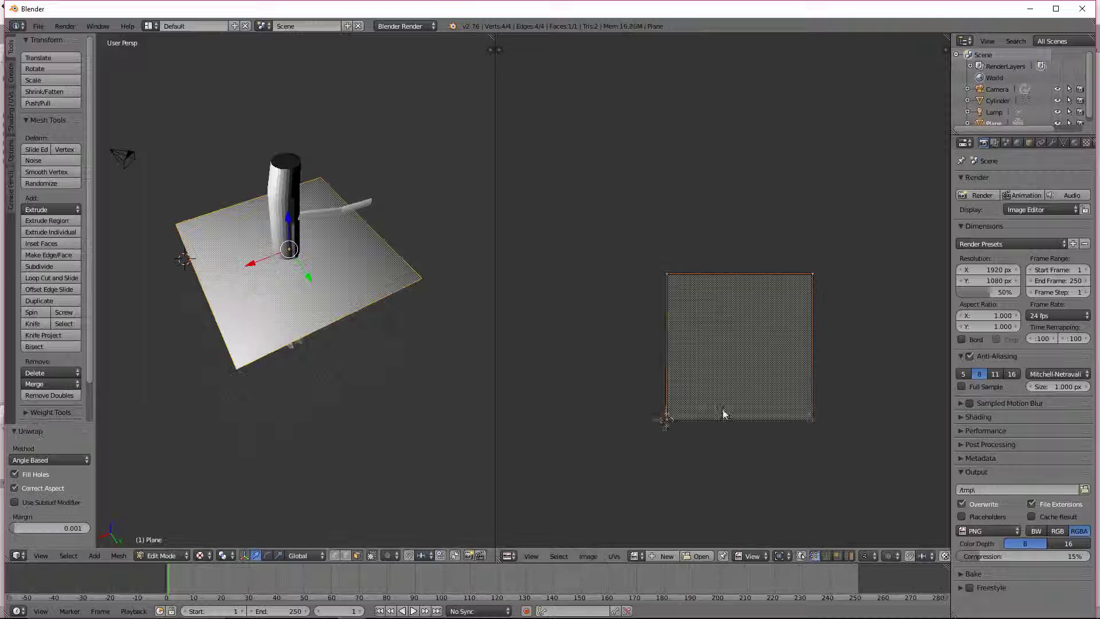
{"action": "scroll", "coordinate": [736, 387], "scroll_direction": "up", "scroll_amount": 2}
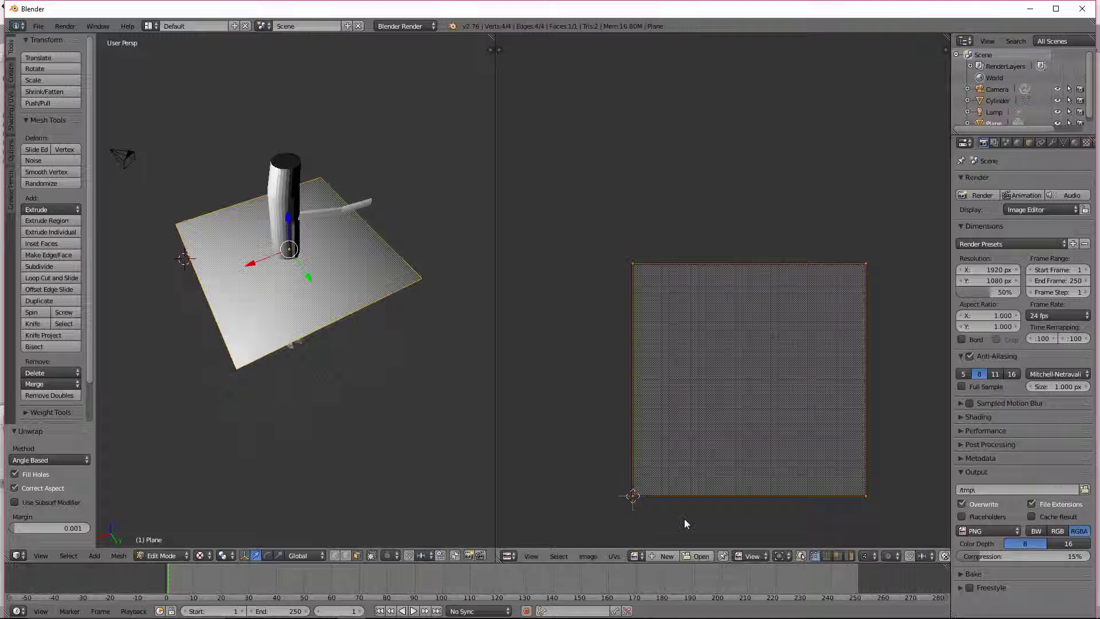
Open tree_canopy.png from the plant_parts folder in Downloads as the plane's texture image
{"action": "left_click", "coordinate": [698, 556]}
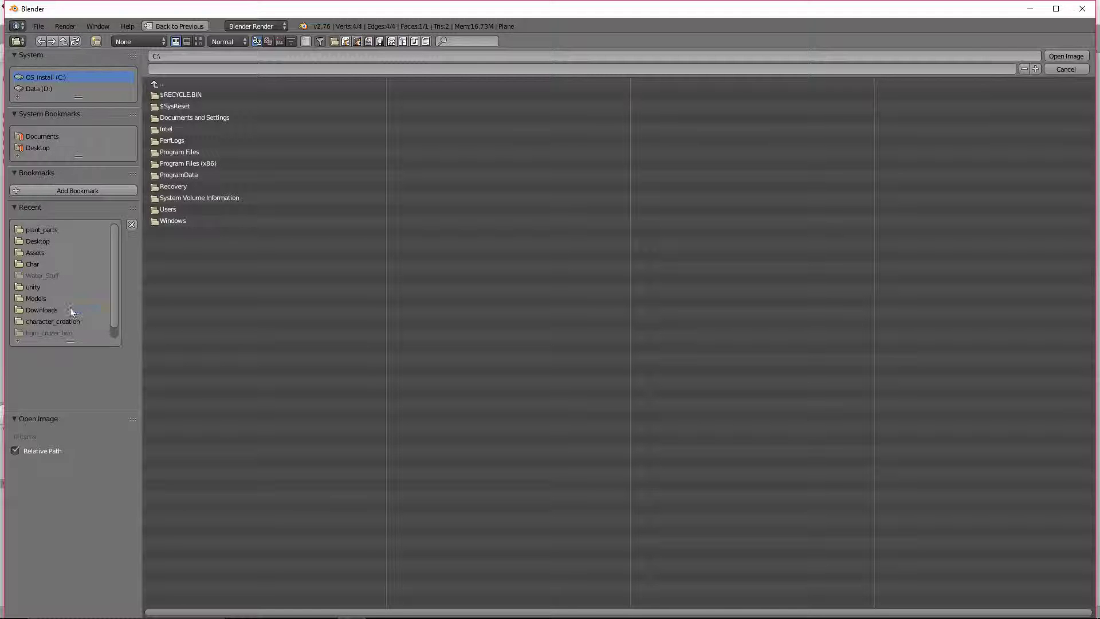
{"action": "left_click", "coordinate": [42, 310]}
{"action": "left_click", "coordinate": [180, 118]}
{"action": "left_click", "coordinate": [197, 152]}
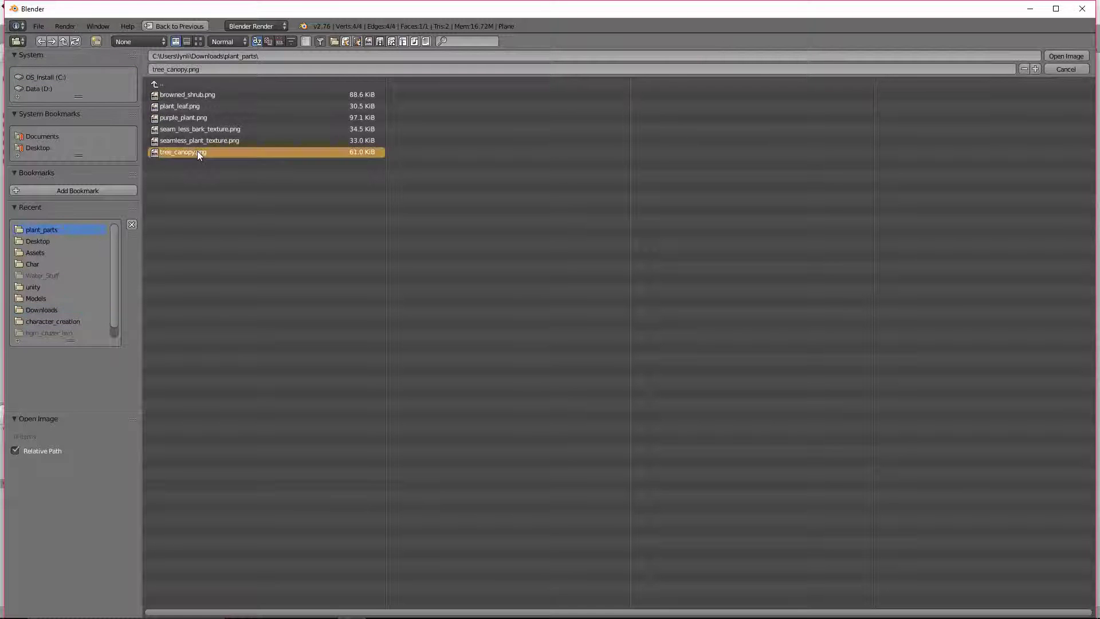
{"action": "double_click", "coordinate": [197, 152]}
Return the plane to Object Mode and check the leaf texture around the trunk from above and below
{"action": "scroll", "coordinate": [403, 236], "scroll_direction": "down", "scroll_amount": 6}
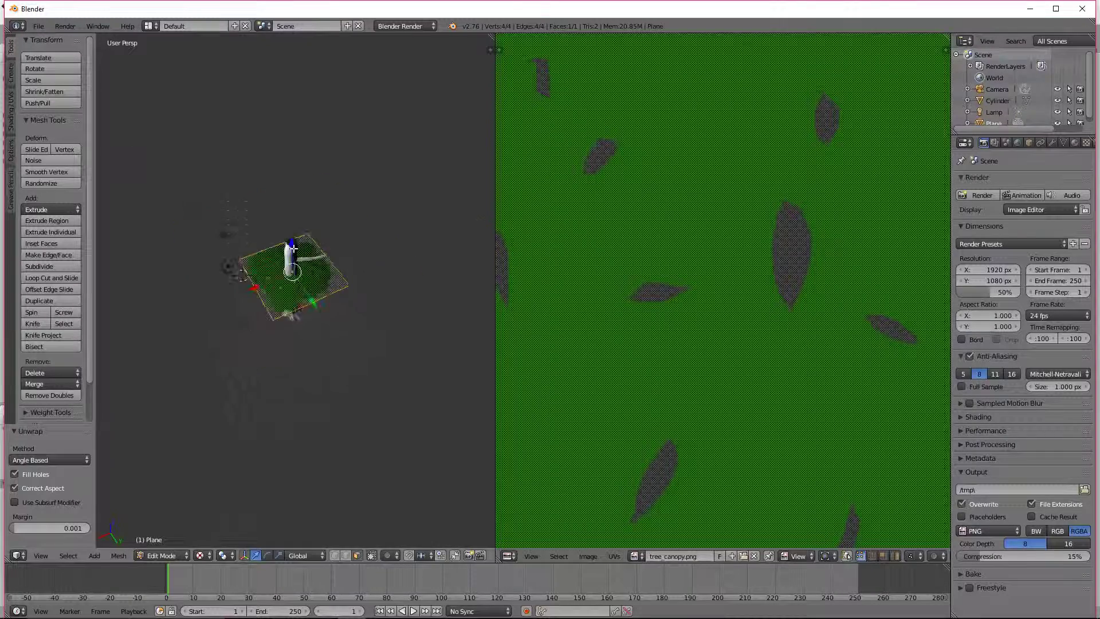
{"action": "scroll", "coordinate": [293, 251], "scroll_direction": "up", "scroll_amount": 10}
{"action": "scroll", "coordinate": [293, 251], "scroll_direction": "down", "scroll_amount": 1}
{"action": "middle_click_drag", "start_coordinate": [293, 251], "coordinate": [334, 181]}
{"action": "key", "text": "Tab"}
{"action": "scroll", "coordinate": [318, 258], "scroll_direction": "down", "scroll_amount": 4}
{"action": "scroll", "coordinate": [360, 142], "scroll_direction": "up", "scroll_amount": 6}
{"action": "scroll", "coordinate": [337, 280], "scroll_direction": "down", "scroll_amount": 6}
{"action": "scroll", "coordinate": [328, 259], "scroll_direction": "up", "scroll_amount": 3}
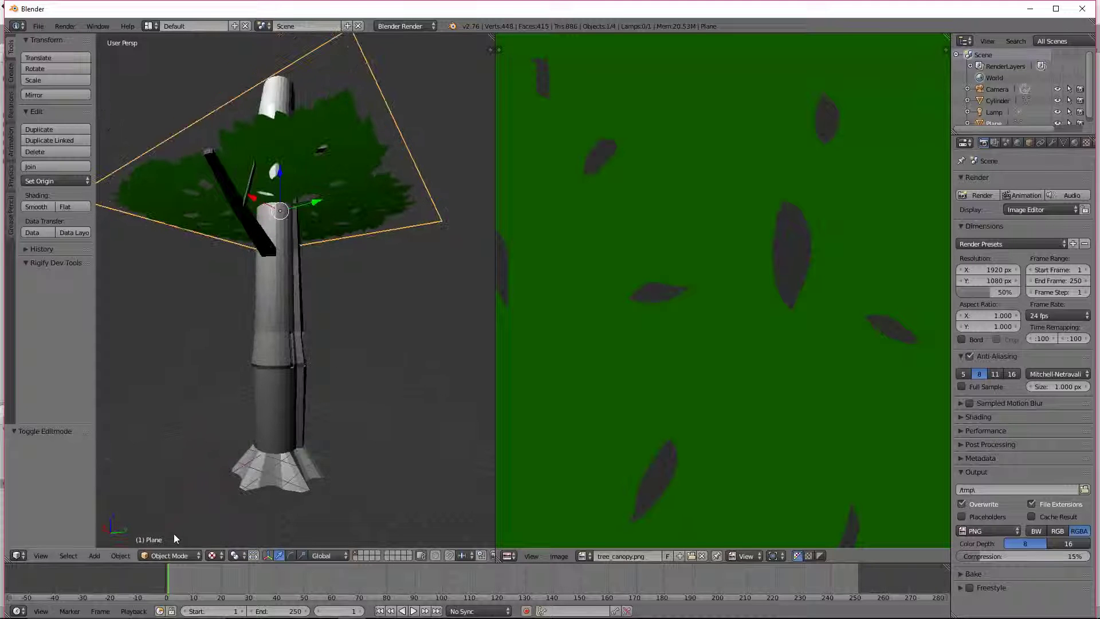
Add a new plane and move it along Y and X to the trunk below the canopy
{"action": "key", "text": "shift+a"}
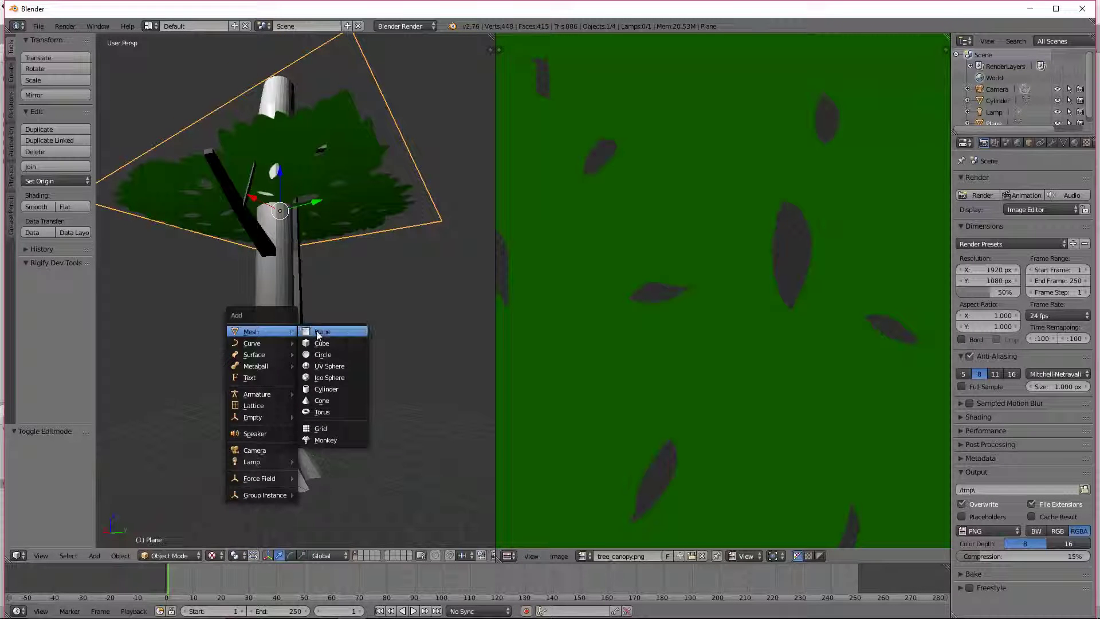
{"action": "left_click", "coordinate": [316, 331]}
{"action": "middle_click_drag", "start_coordinate": [316, 335], "coordinate": [228, 338]}
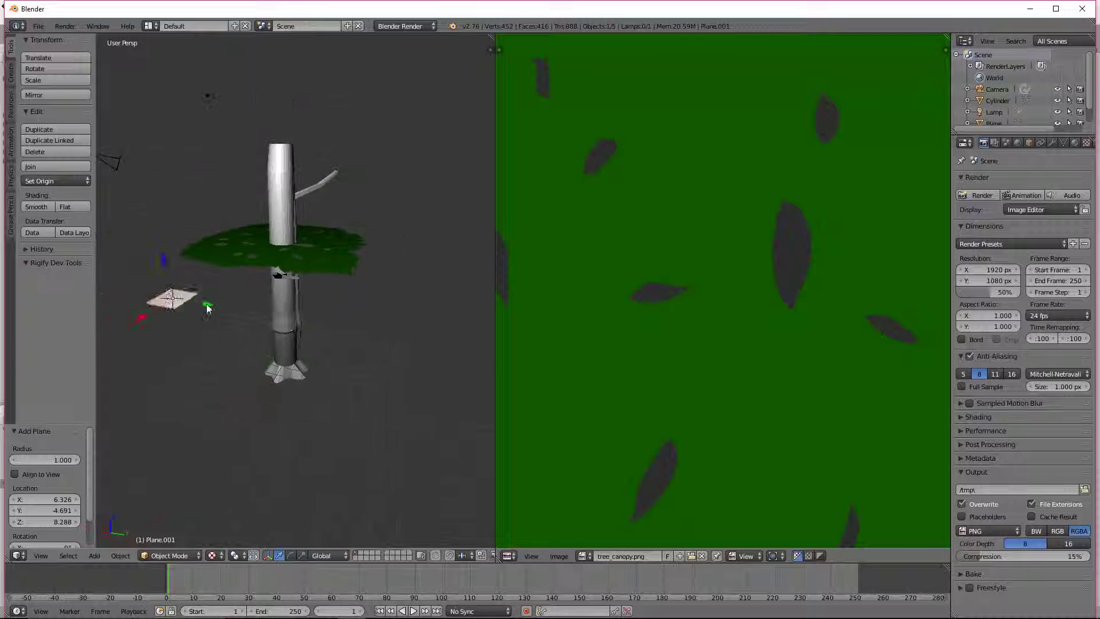
{"action": "left_click_drag", "start_coordinate": [202, 305], "coordinate": [288, 313]}
{"action": "scroll", "coordinate": [288, 318], "scroll_direction": "up", "scroll_amount": 5}
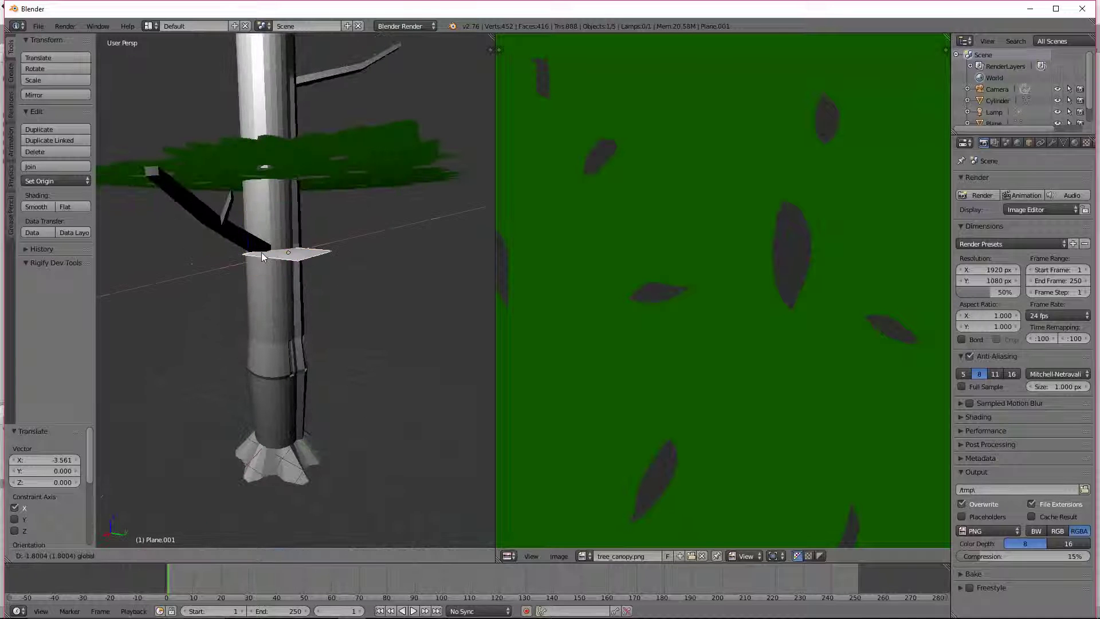
{"action": "left_click", "coordinate": [262, 256]}
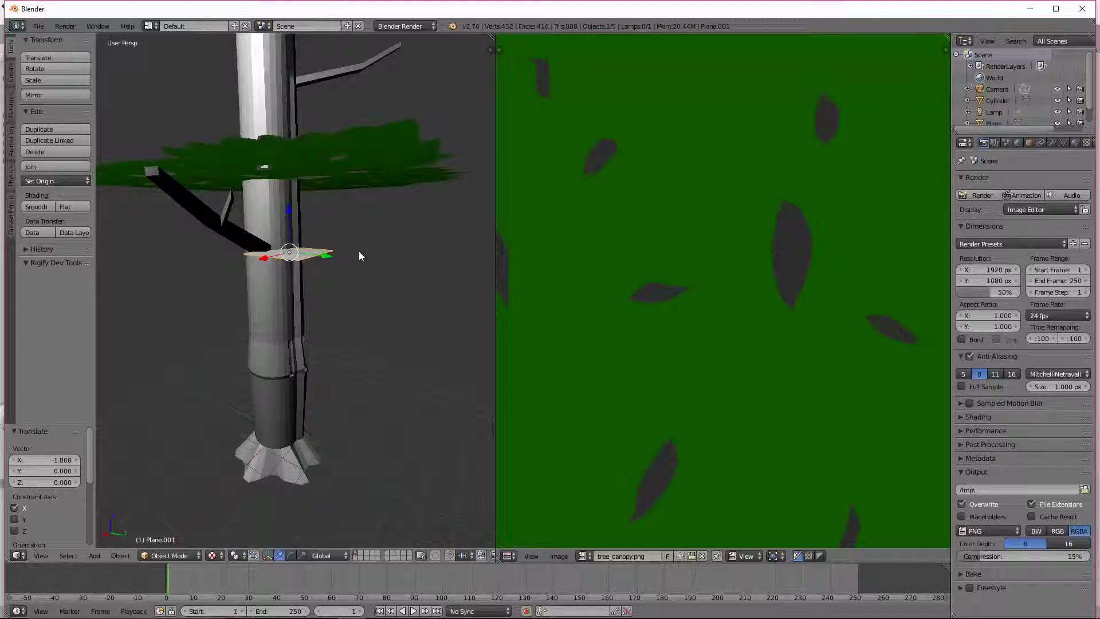
Rotate the new plane 90° about the global Y axis to stand it upright
{"action": "key", "text": "r"}
{"action": "key", "text": "x"}
{"action": "type", "text": "y"}
{"action": "type", "text": "90"}
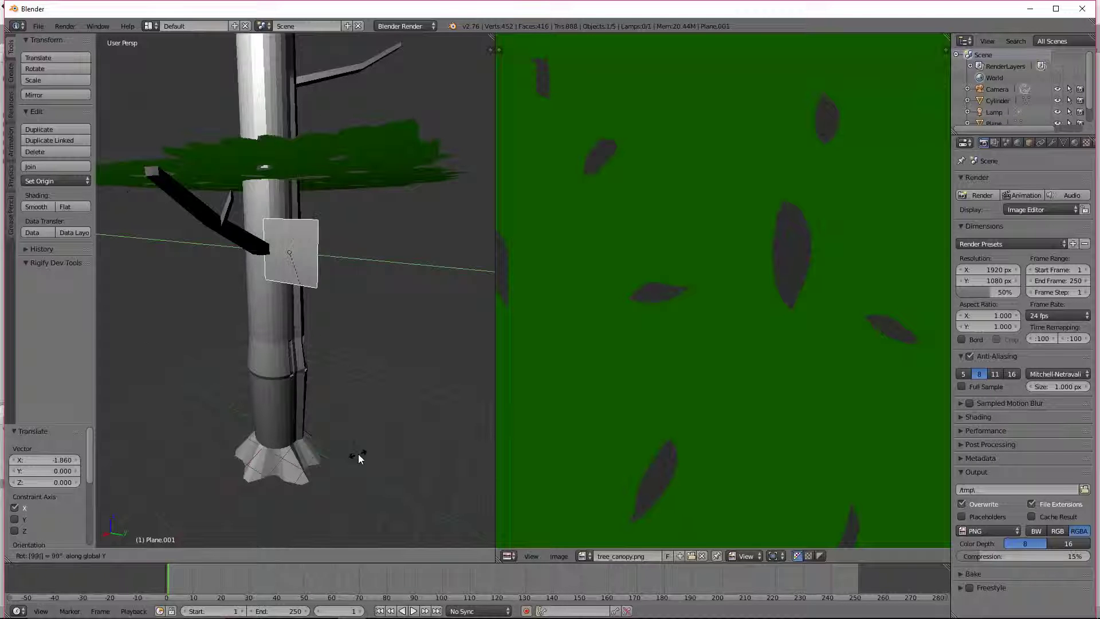
{"action": "key", "text": "Return"}
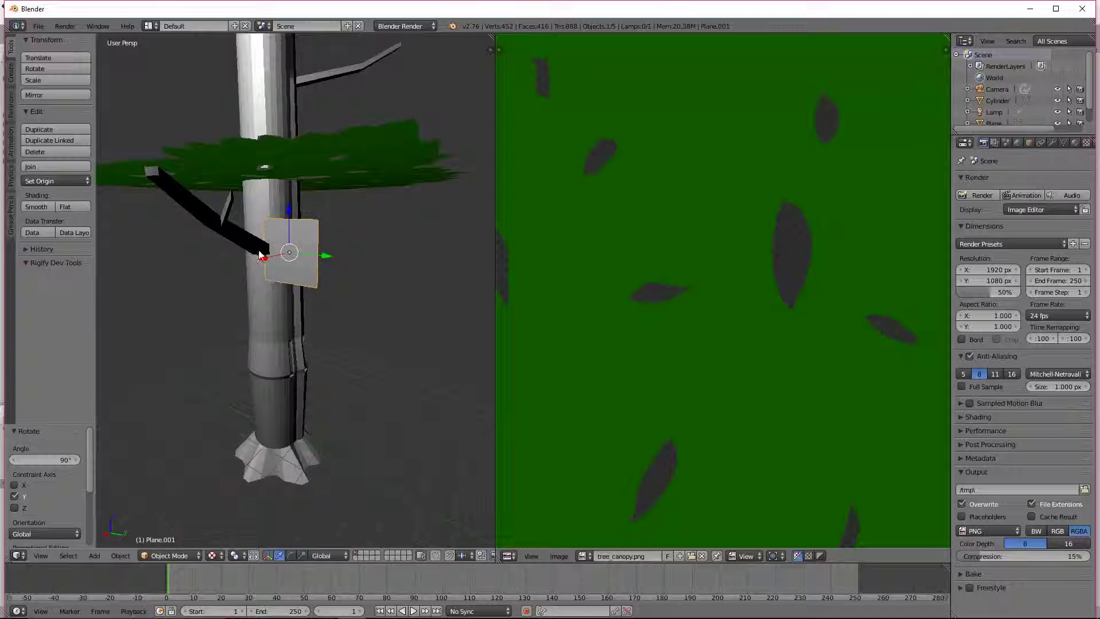
Move the upright plane along Y away from the trunk and scale it up to reach the canopy
{"action": "left_click_drag", "start_coordinate": [259, 258], "coordinate": [345, 262]}
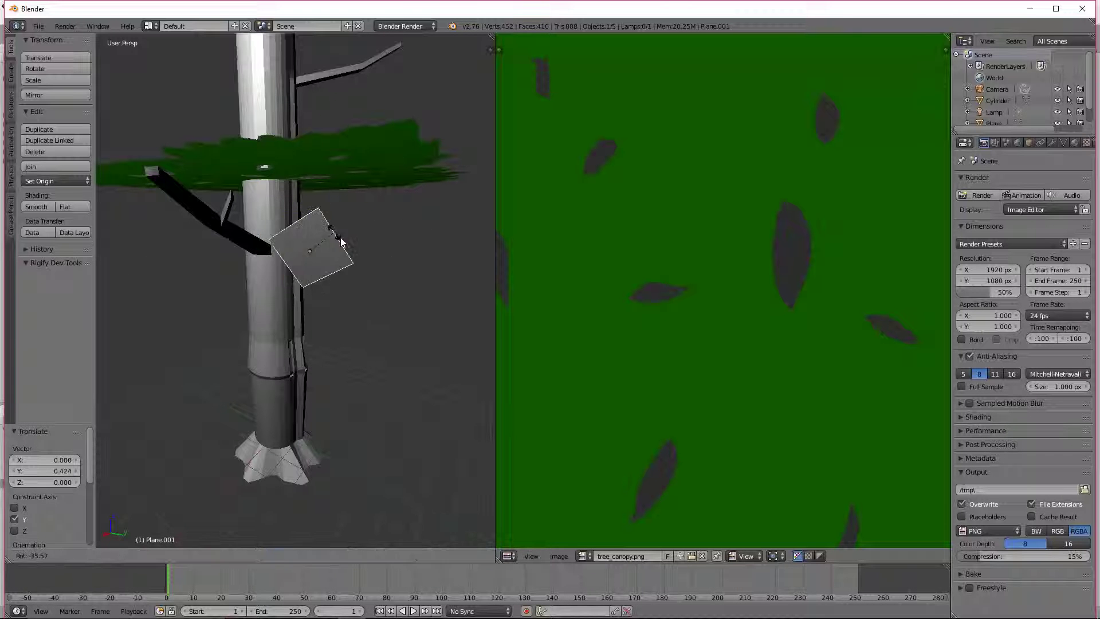
{"action": "key", "text": "s"}
{"action": "left_click", "coordinate": [408, 274]}
{"action": "left_click_drag", "start_coordinate": [348, 255], "coordinate": [373, 268]}
{"action": "key", "text": "s"}
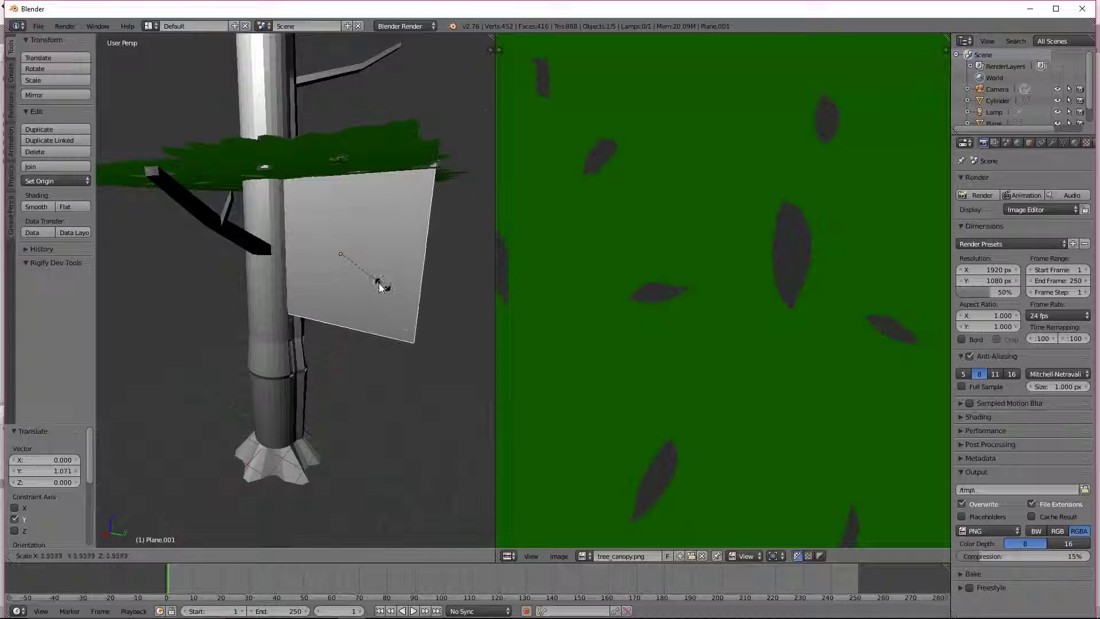
{"action": "left_click", "coordinate": [380, 280]}
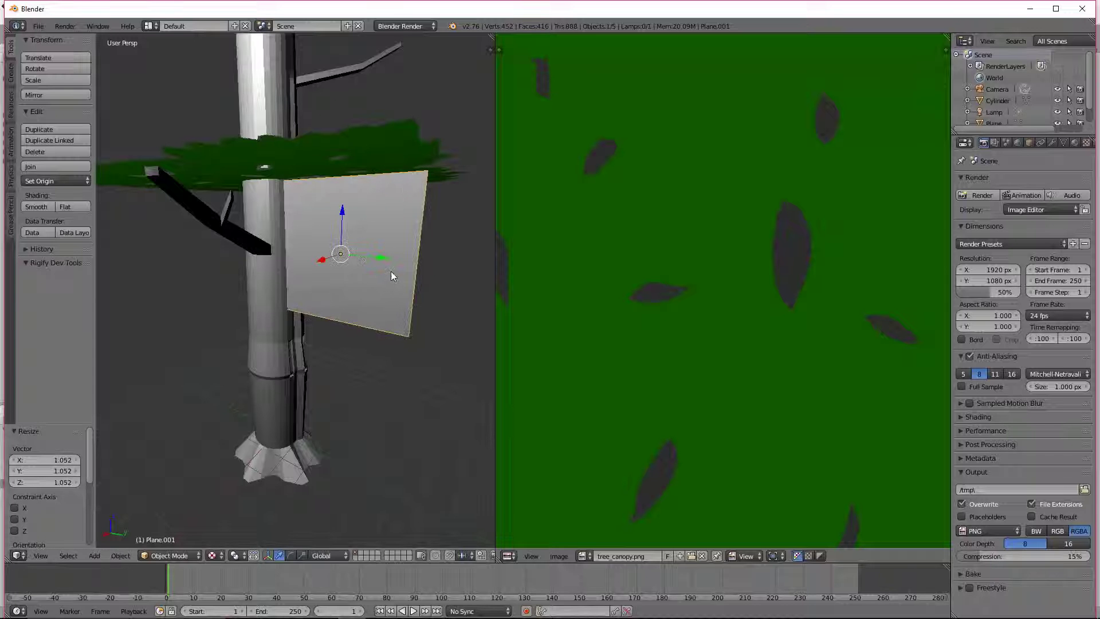
Switch the upright plane to Edit Mode and browse the plant_parts folder for a texture image
{"action": "left_click", "coordinate": [160, 556]}
{"action": "left_click", "coordinate": [173, 525]}
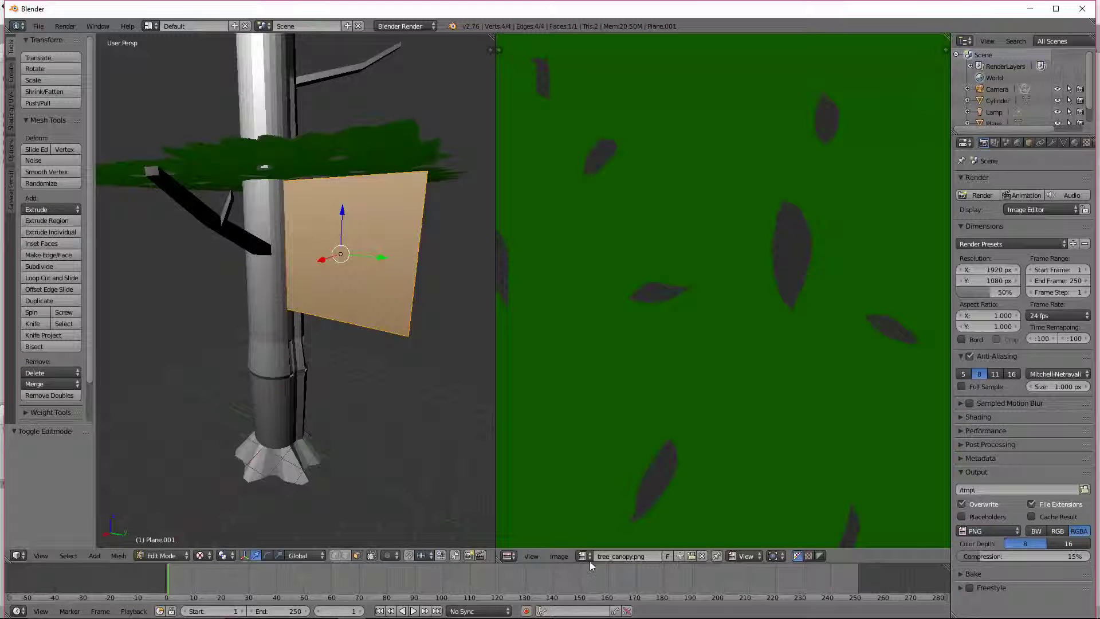
{"action": "left_click", "coordinate": [692, 555]}
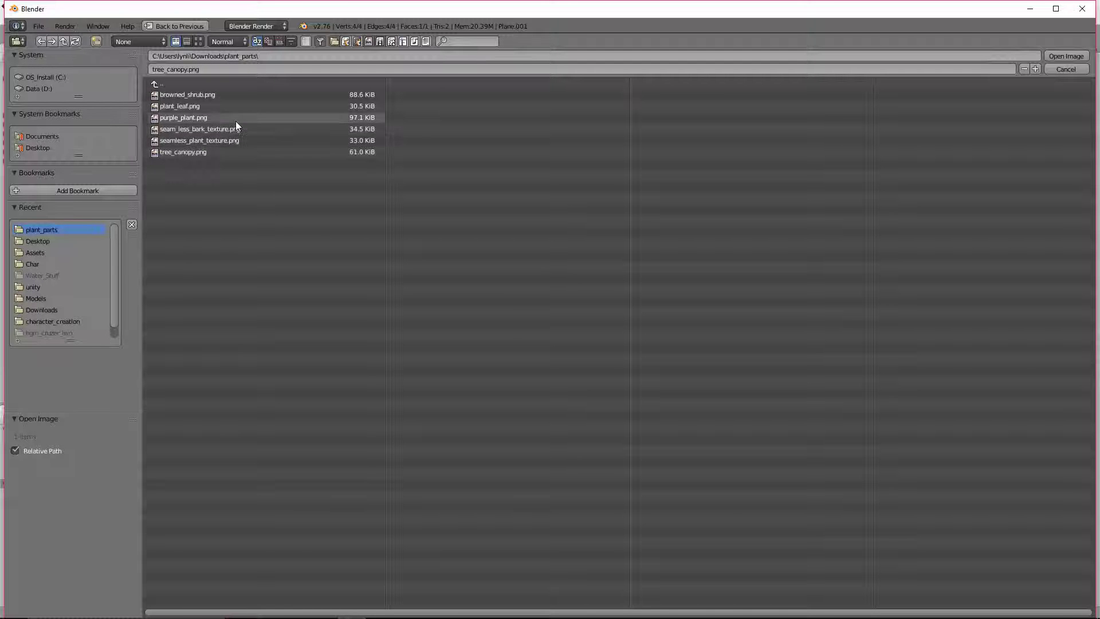
{"action": "key", "text": "Escape"}
Switch to File Explorer and look through the gamedev and Data (D:) folders for another texture image
{"action": "mouse_move", "coordinate": [322, 613]}
{"action": "left_click", "coordinate": [262, 609]}
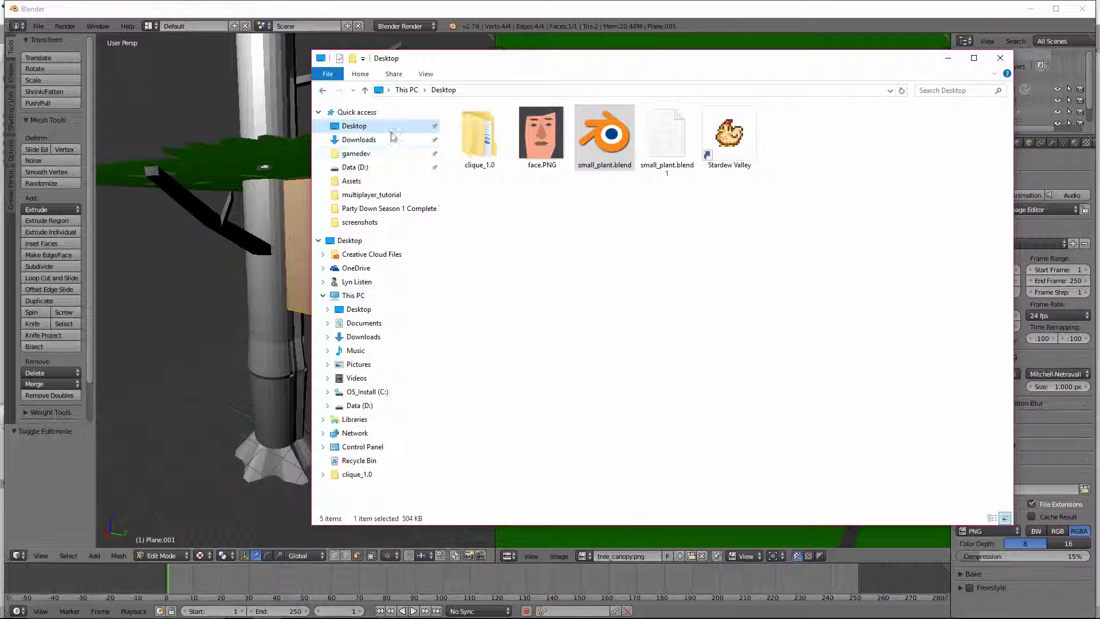
{"action": "left_click", "coordinate": [370, 154]}
{"action": "left_click", "coordinate": [380, 168]}
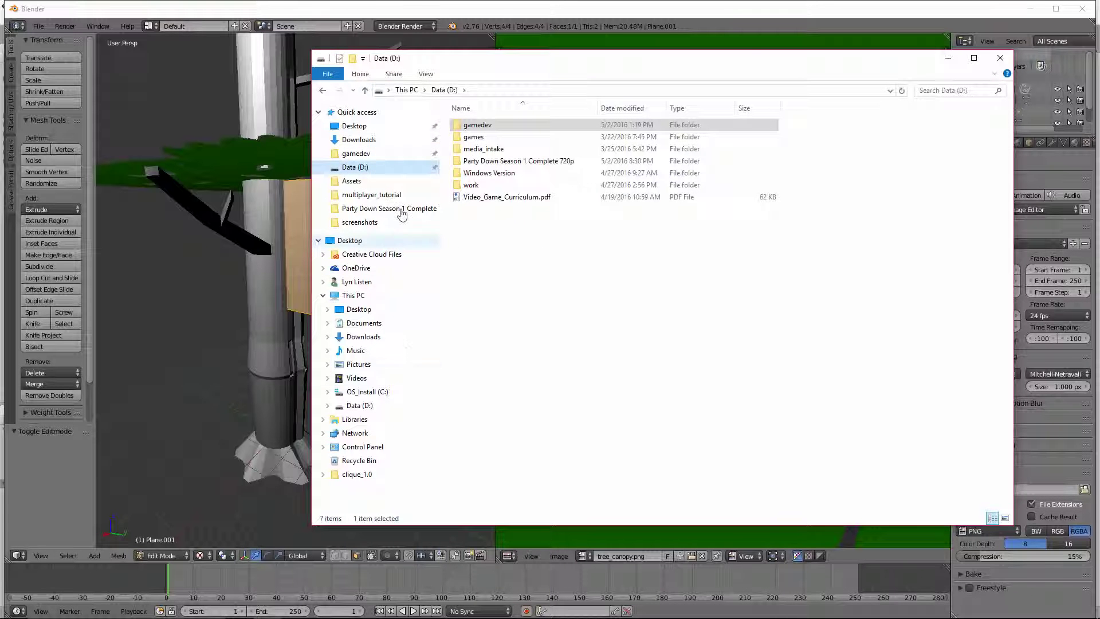
{"action": "left_click", "coordinate": [334, 23]}
Return the upright plane to Object Mode and delete it
{"action": "scroll", "coordinate": [332, 265], "scroll_direction": "up", "scroll_amount": 2}
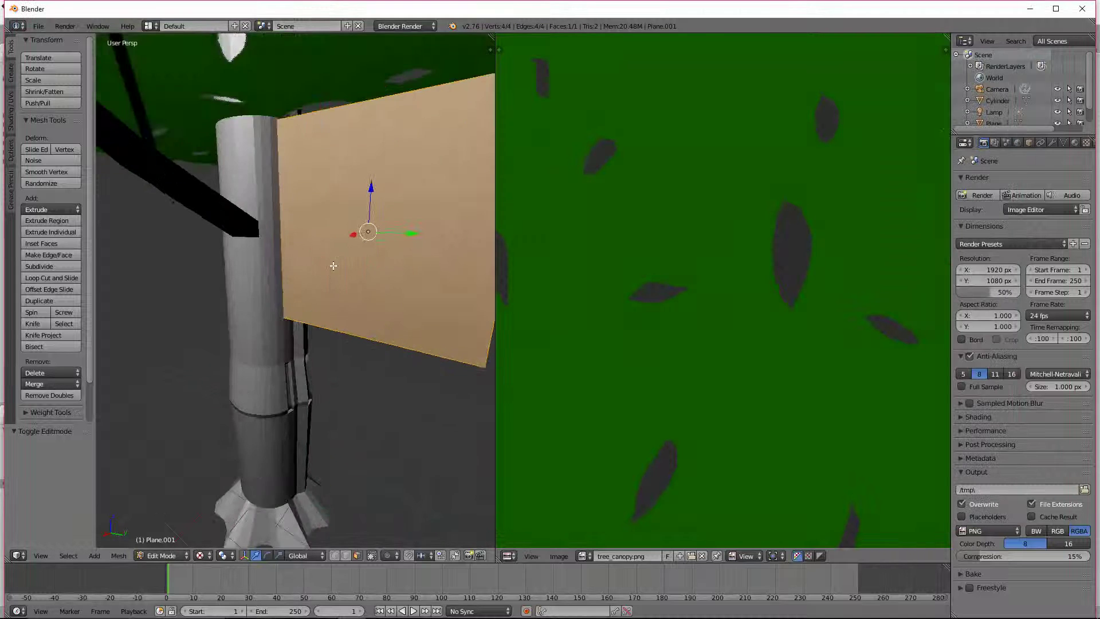
{"action": "middle_click_drag", "start_coordinate": [332, 265], "coordinate": [338, 277]}
{"action": "scroll", "coordinate": [338, 276], "scroll_direction": "down", "scroll_amount": 3}
{"action": "key", "text": "x"}
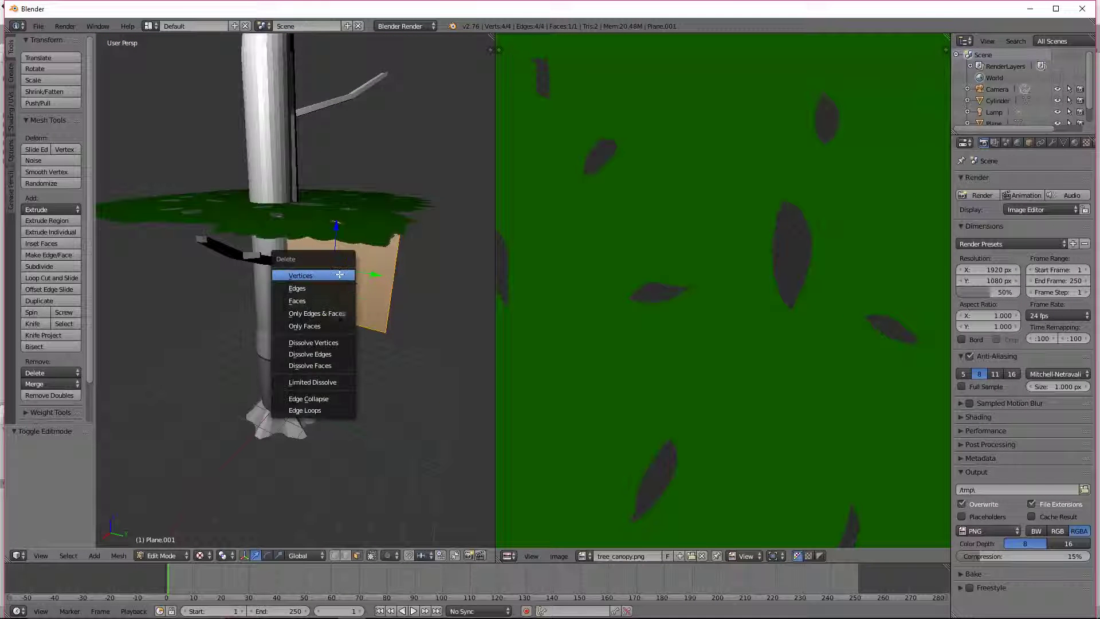
{"action": "key", "text": "Escape"}
{"action": "key", "text": "Tab"}
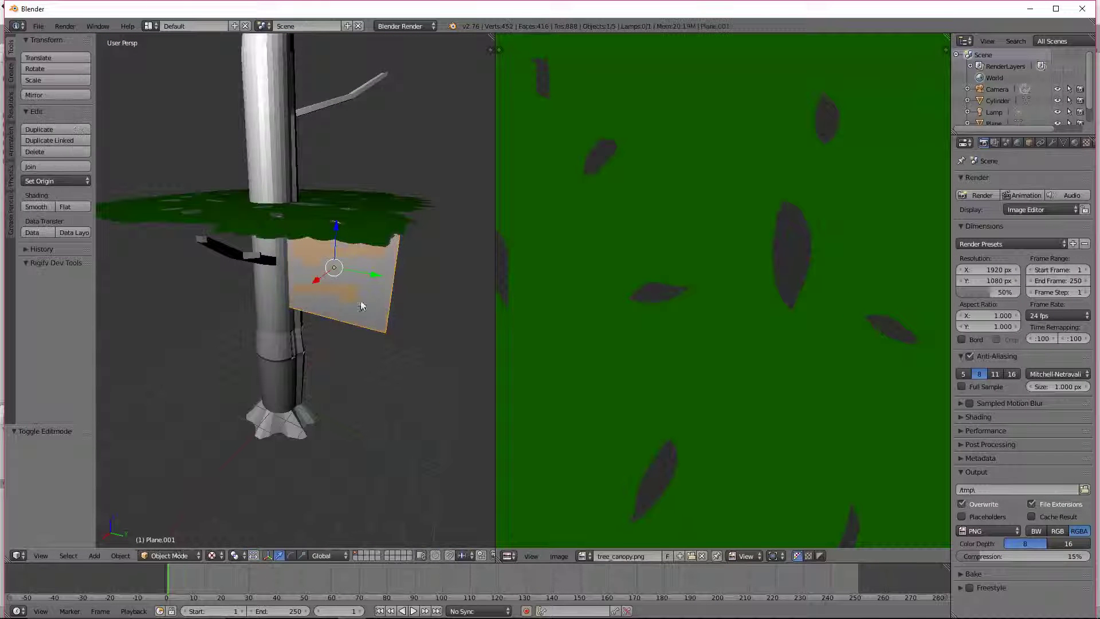
{"action": "left_click", "coordinate": [180, 556]}
{"action": "left_click", "coordinate": [172, 541]}
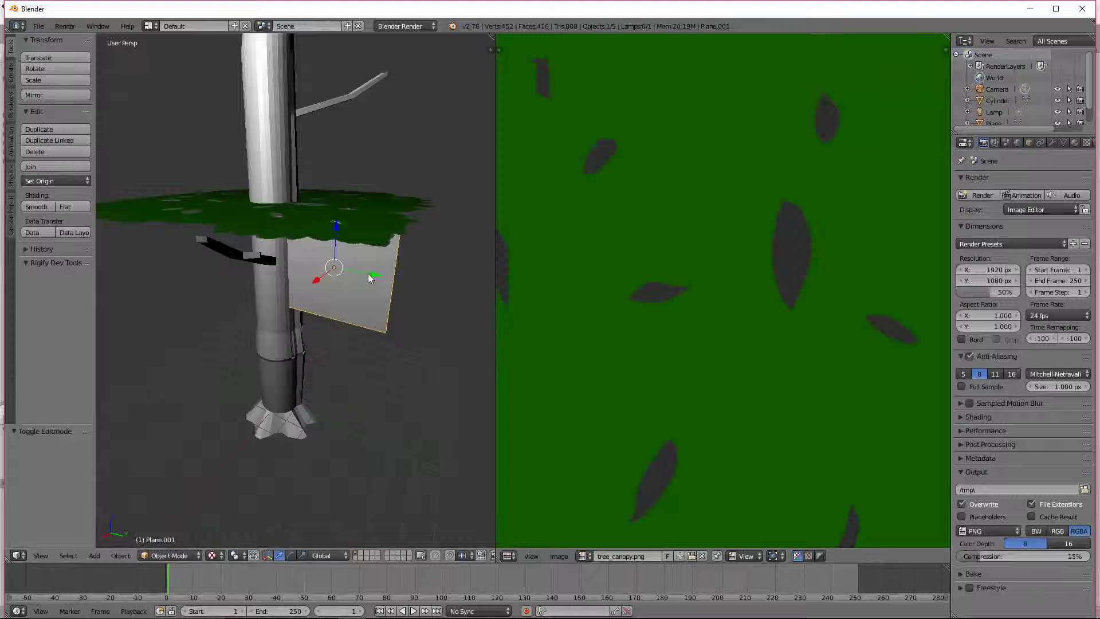
{"action": "key", "text": "x"}
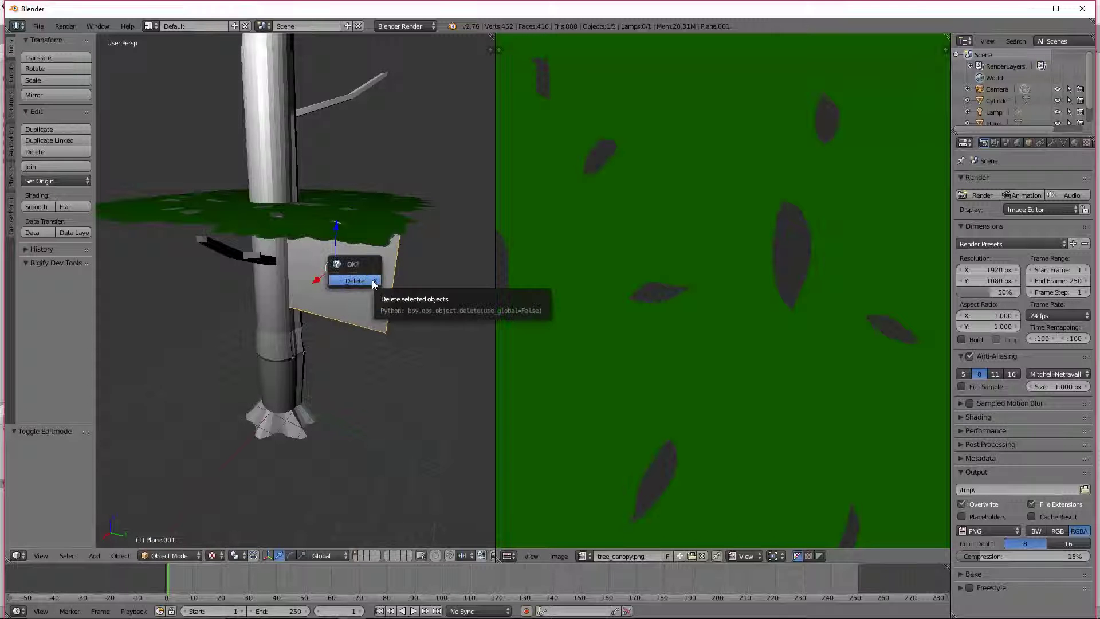
{"action": "left_click", "coordinate": [373, 281]}
Select the tree trunk, switch it to Edit Mode and select its entire mesh
{"action": "middle_click_drag", "start_coordinate": [353, 261], "coordinate": [307, 307]}
{"action": "scroll", "coordinate": [334, 351], "scroll_direction": "down", "scroll_amount": 4}
{"action": "scroll", "coordinate": [352, 238], "scroll_direction": "up", "scroll_amount": 2}
{"action": "scroll", "coordinate": [306, 301], "scroll_direction": "down", "scroll_amount": 3}
{"action": "scroll", "coordinate": [315, 214], "scroll_direction": "up", "scroll_amount": 5}
{"action": "middle_click_drag", "start_coordinate": [315, 214], "coordinate": [284, 172]}
{"action": "right_click", "coordinate": [284, 171]}
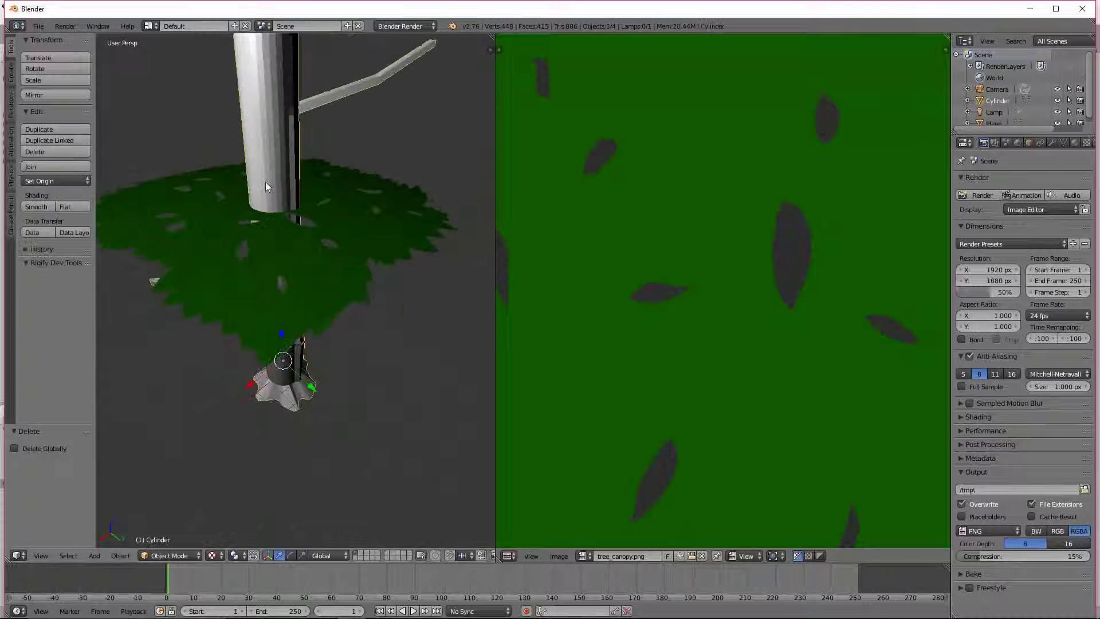
{"action": "middle_click_drag", "start_coordinate": [289, 418], "coordinate": [309, 270]}
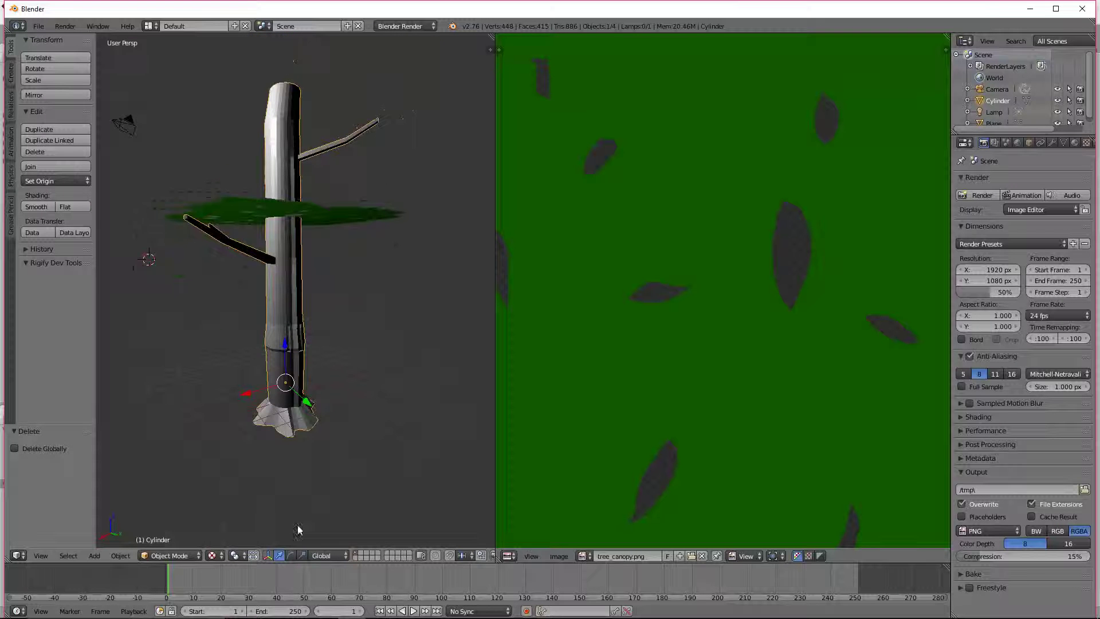
{"action": "left_click", "coordinate": [196, 559]}
{"action": "left_click", "coordinate": [177, 529]}
{"action": "middle_click_drag", "start_coordinate": [312, 393], "coordinate": [316, 373]}
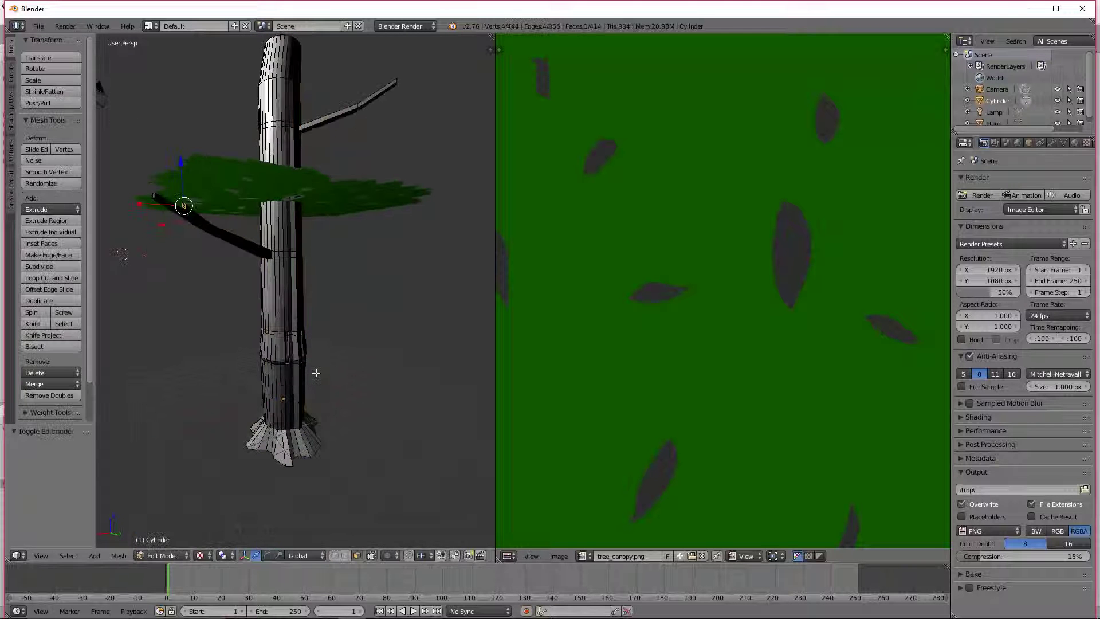
{"action": "key", "text": "a"}
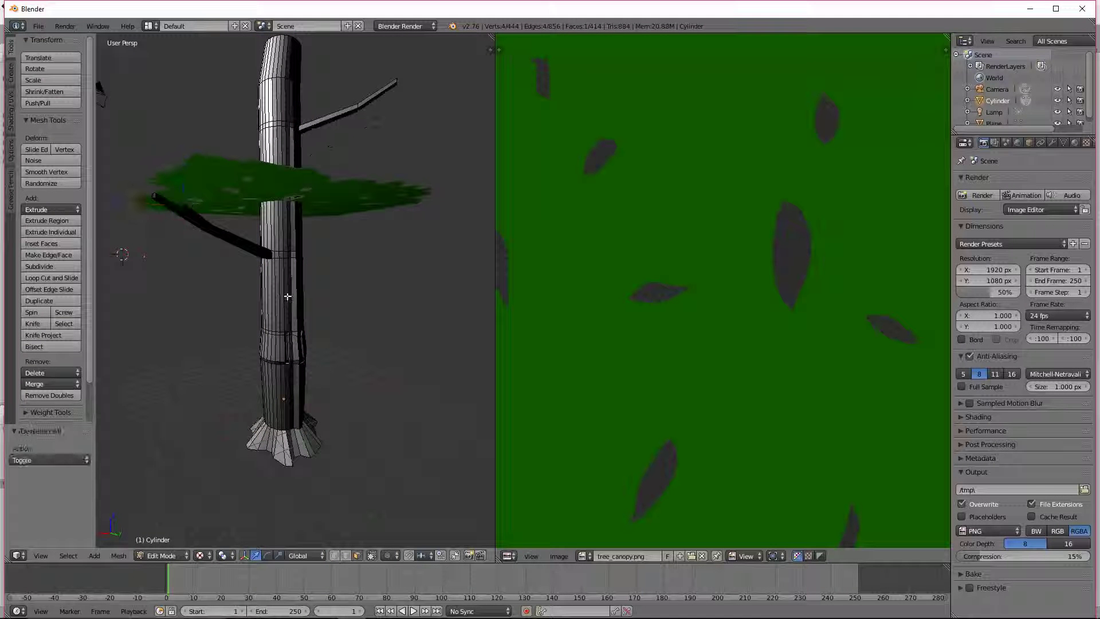
{"action": "middle_click_drag", "start_coordinate": [320, 297], "coordinate": [233, 285]}
{"action": "key", "text": "a"}
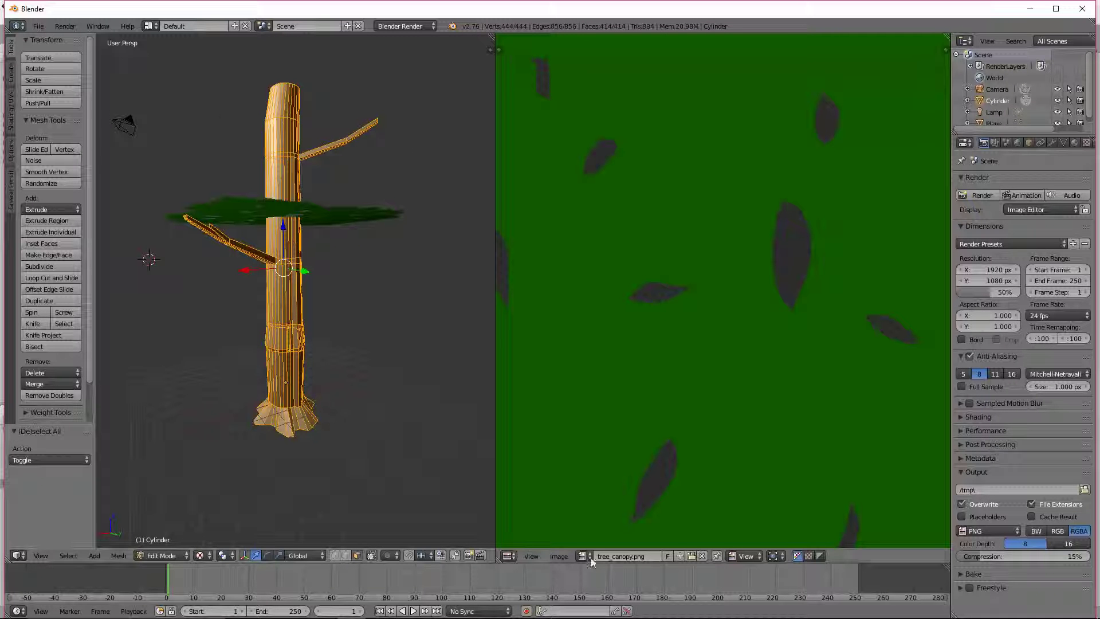
Unwrap the whole trunk with Smart UV Project, using an angle limit of 66 and an island margin of 0
{"action": "key", "text": "u"}
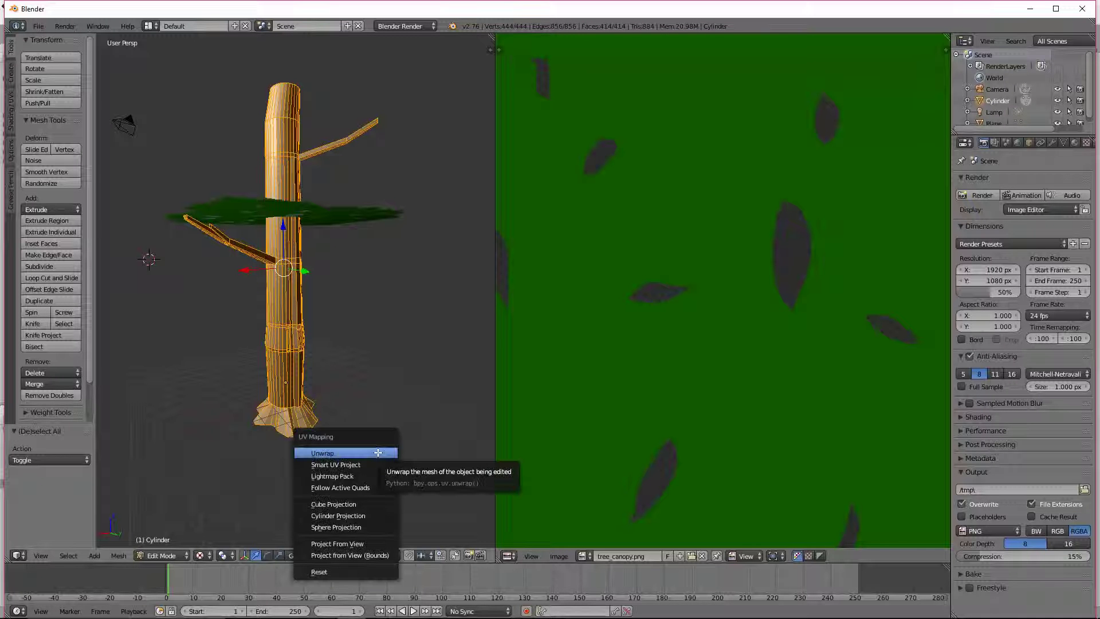
{"action": "left_click", "coordinate": [372, 465]}
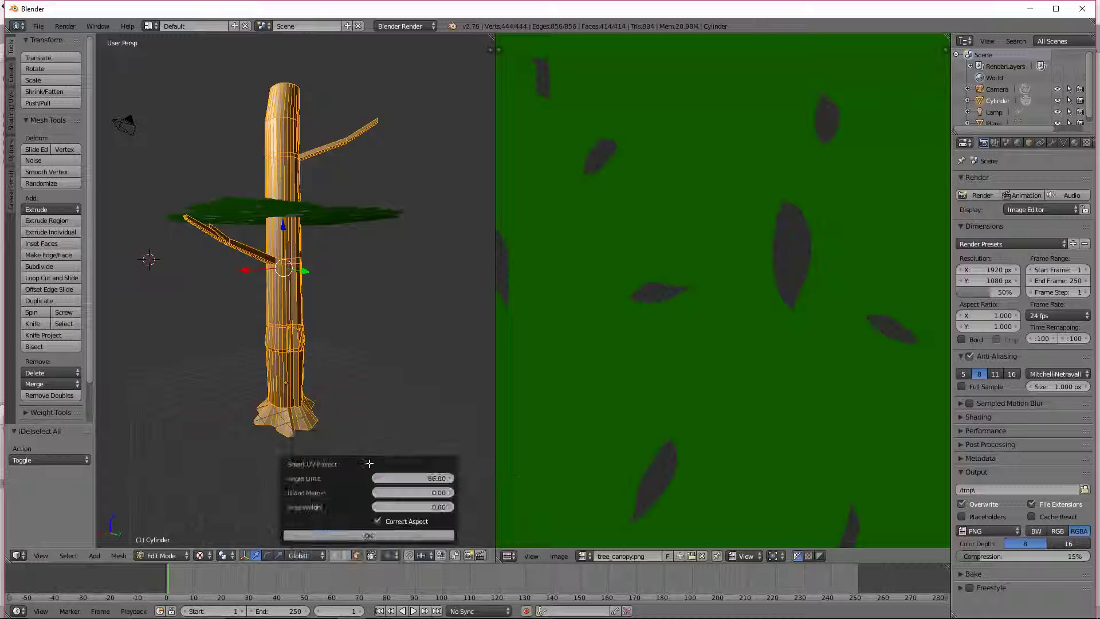
{"action": "left_click", "coordinate": [385, 535]}
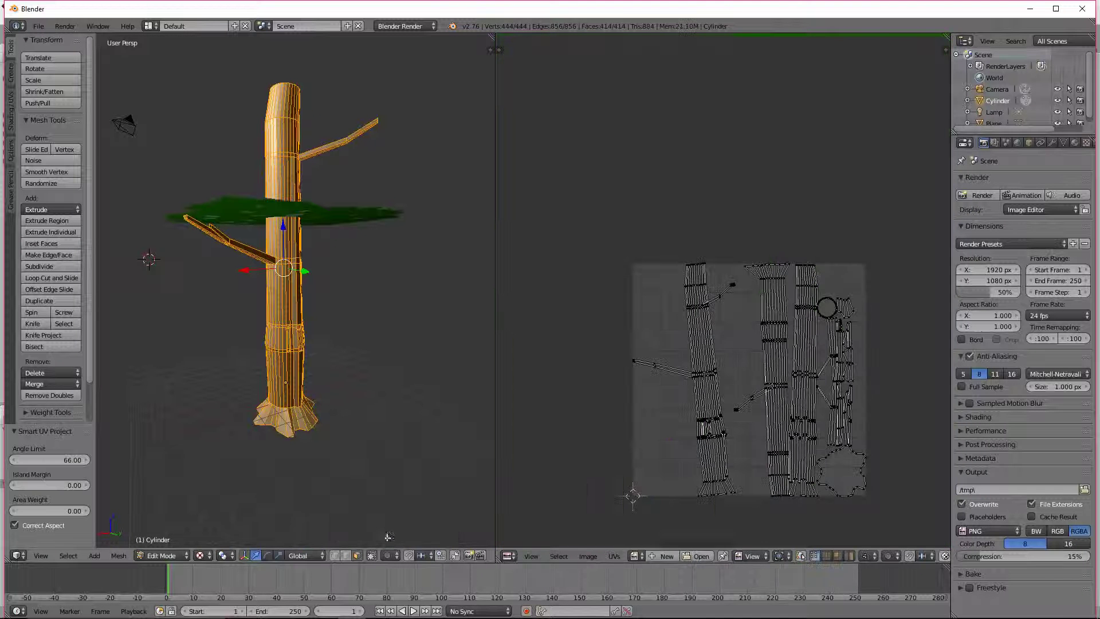
Open seam_less_bark_texture.png from the plant_parts folder in Downloads as the trunk's texture image
{"action": "middle_click_drag", "start_coordinate": [275, 327], "coordinate": [272, 284]}
{"action": "scroll", "coordinate": [272, 284], "scroll_direction": "up", "scroll_amount": 5}
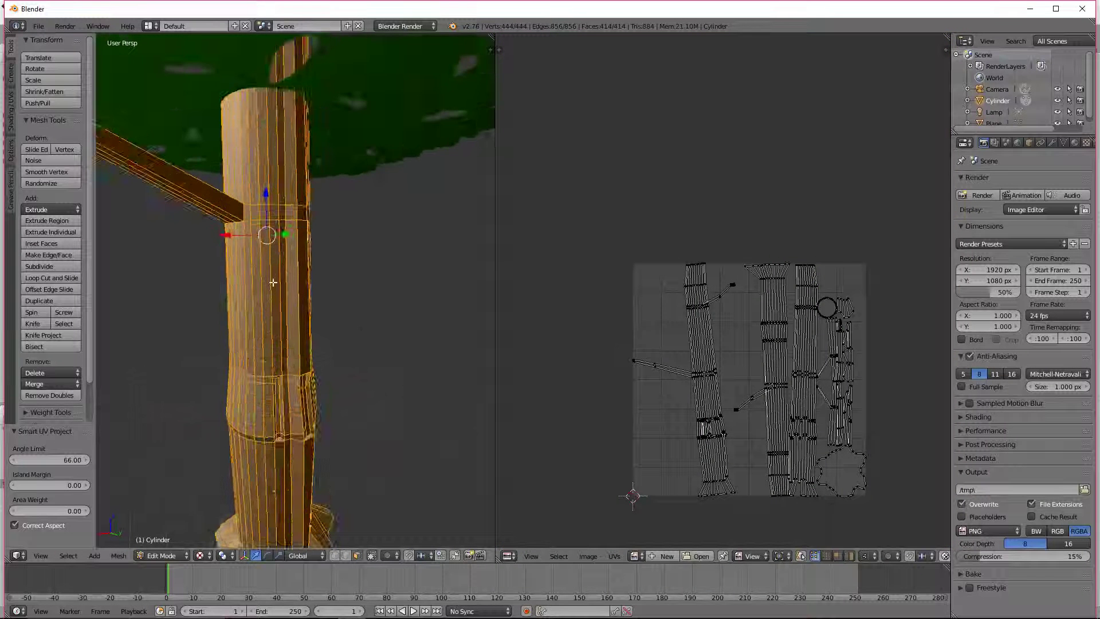
{"action": "scroll", "coordinate": [273, 283], "scroll_direction": "down", "scroll_amount": 2}
{"action": "left_click", "coordinate": [700, 556]}
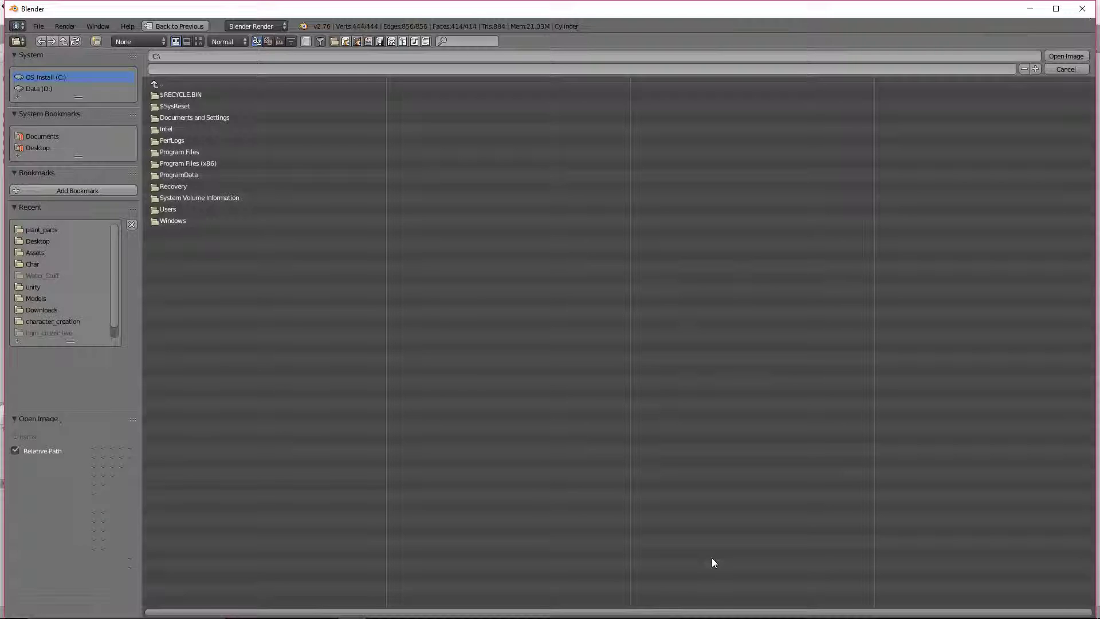
{"action": "left_click", "coordinate": [47, 310]}
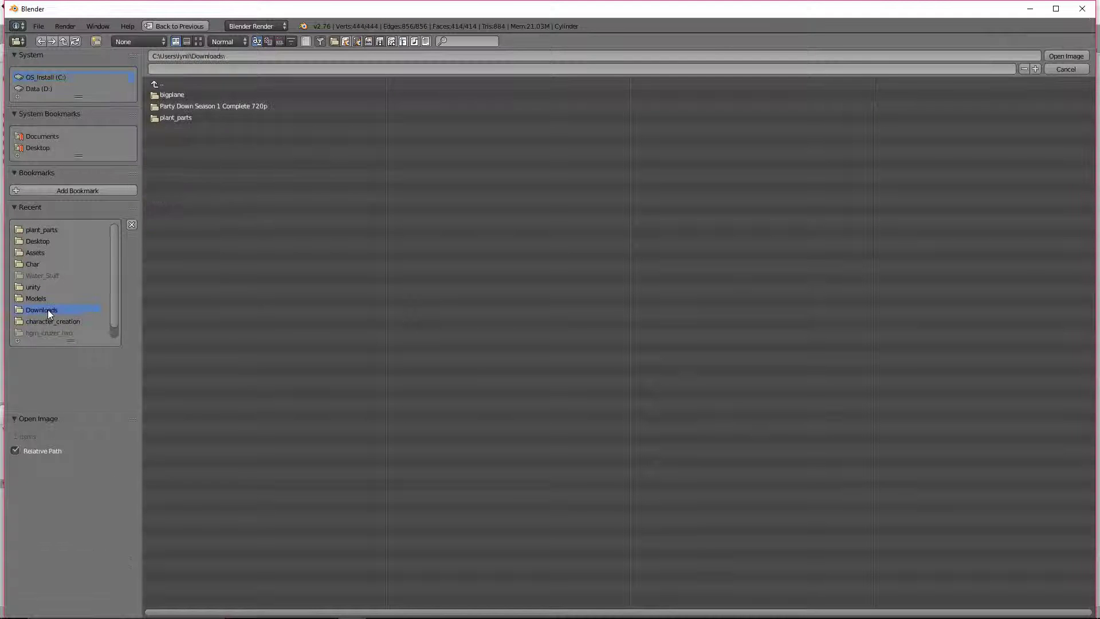
{"action": "left_click", "coordinate": [192, 118]}
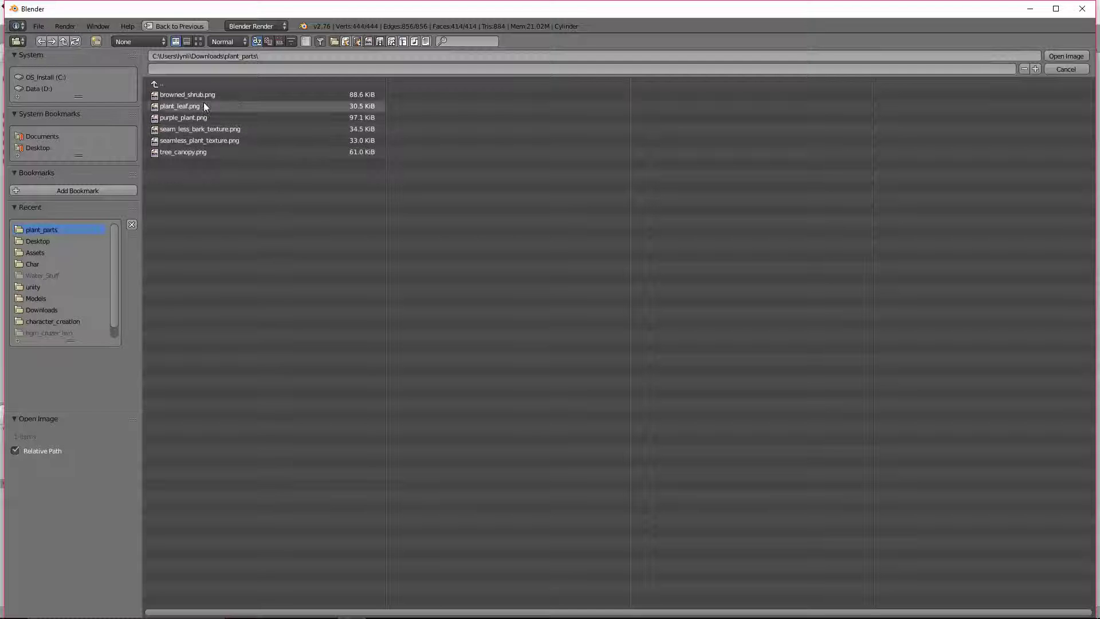
{"action": "left_click", "coordinate": [202, 129]}
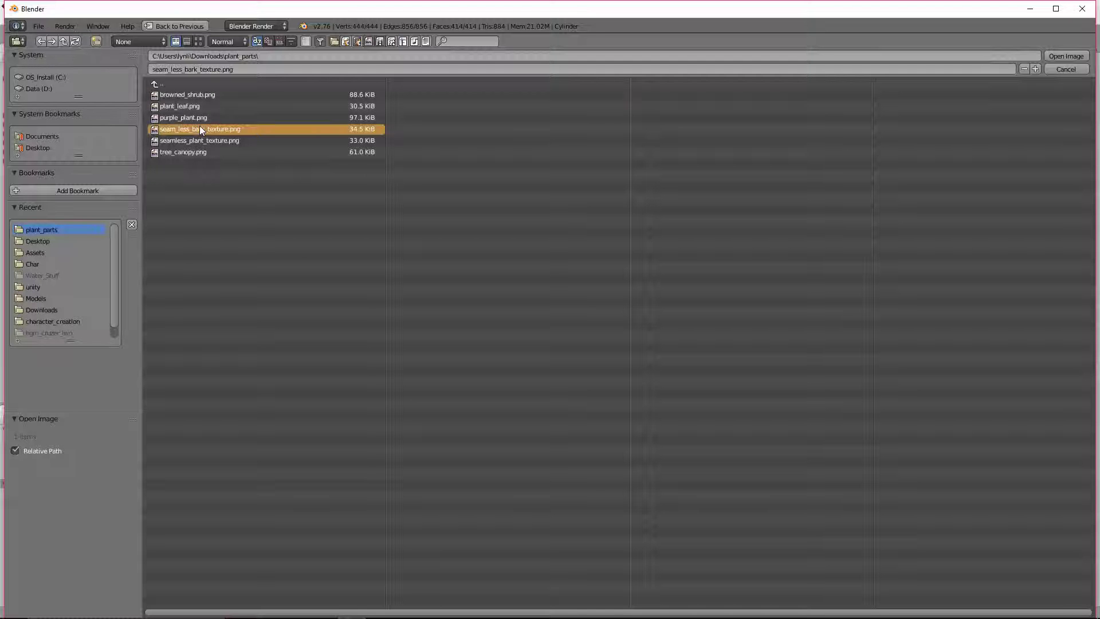
{"action": "double_click", "coordinate": [199, 127]}
Return the trunk to Object Mode and check how the bark texture looks on it and its branches
{"action": "scroll", "coordinate": [659, 293], "scroll_direction": "down", "scroll_amount": 8}
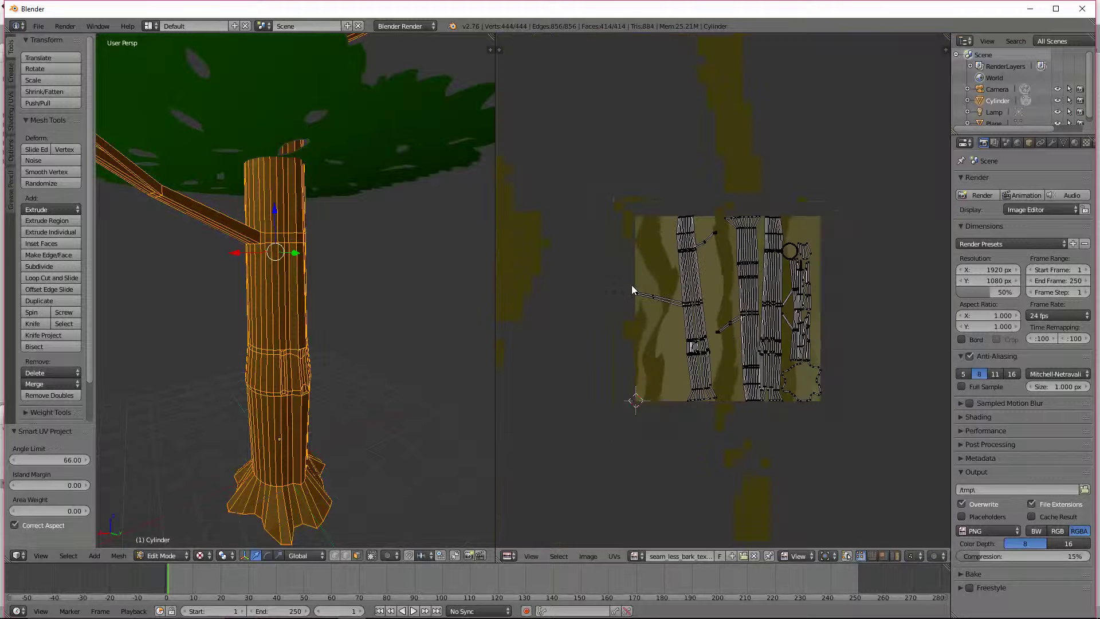
{"action": "scroll", "coordinate": [631, 290], "scroll_direction": "up", "scroll_amount": 2}
{"action": "scroll", "coordinate": [438, 291], "scroll_direction": "up", "scroll_amount": 1}
{"action": "key", "text": "Tab"}
{"action": "middle_click_drag", "start_coordinate": [339, 285], "coordinate": [545, 304]}
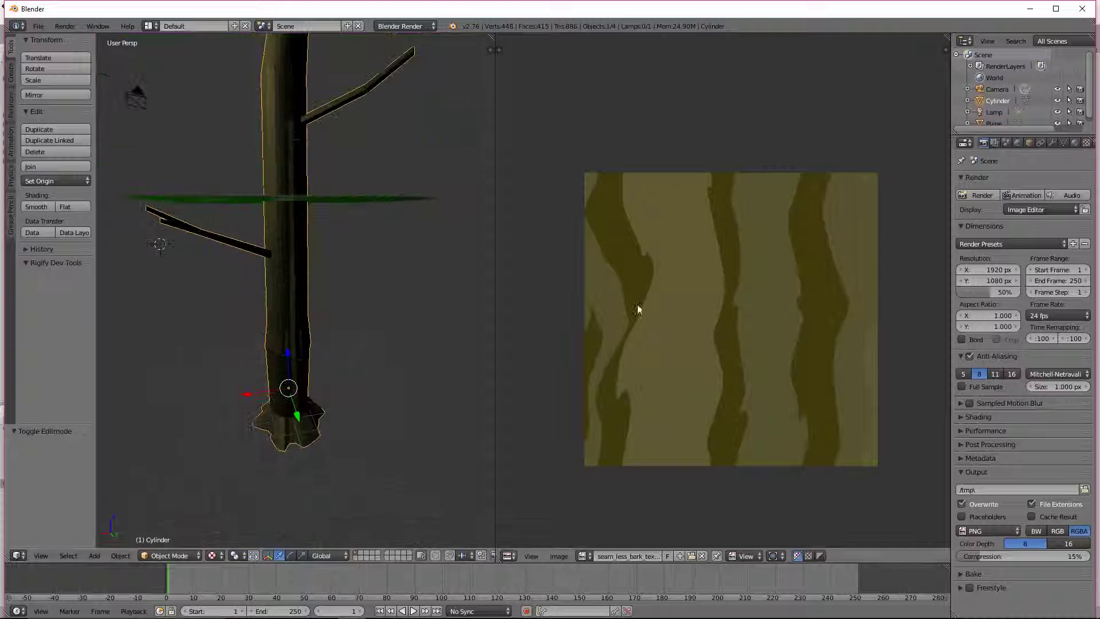
Scale the trunk's entire UV layout up about 4.38 times over the bark image, return to Object Mode and view the tree
{"action": "key", "text": "Tab"}
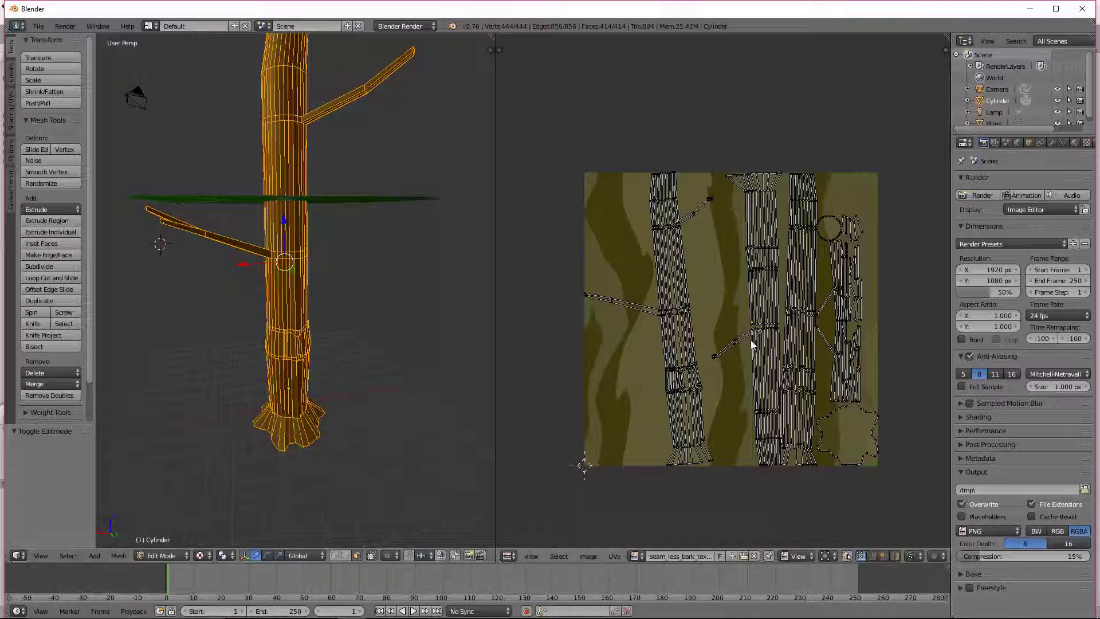
{"action": "key", "text": "a"}
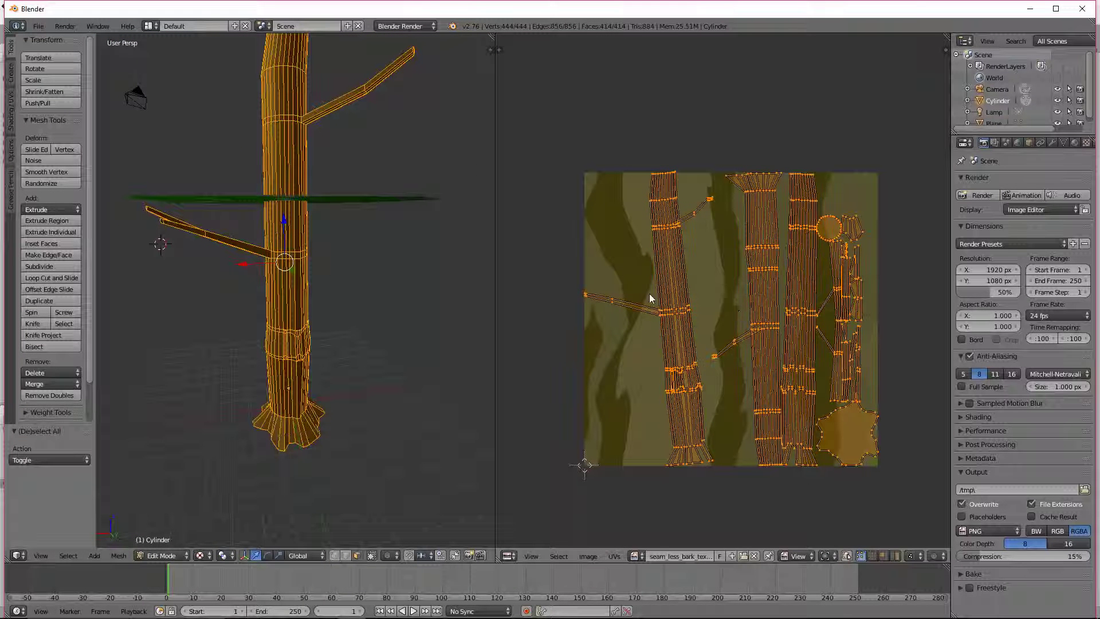
{"action": "key", "text": "s"}
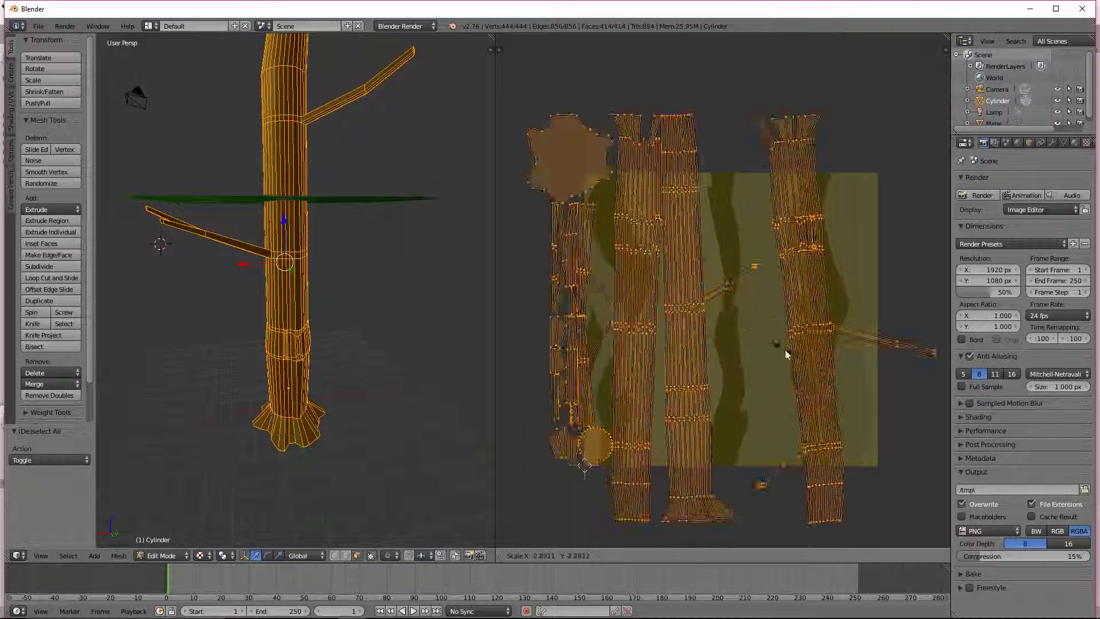
{"action": "left_click", "coordinate": [833, 404]}
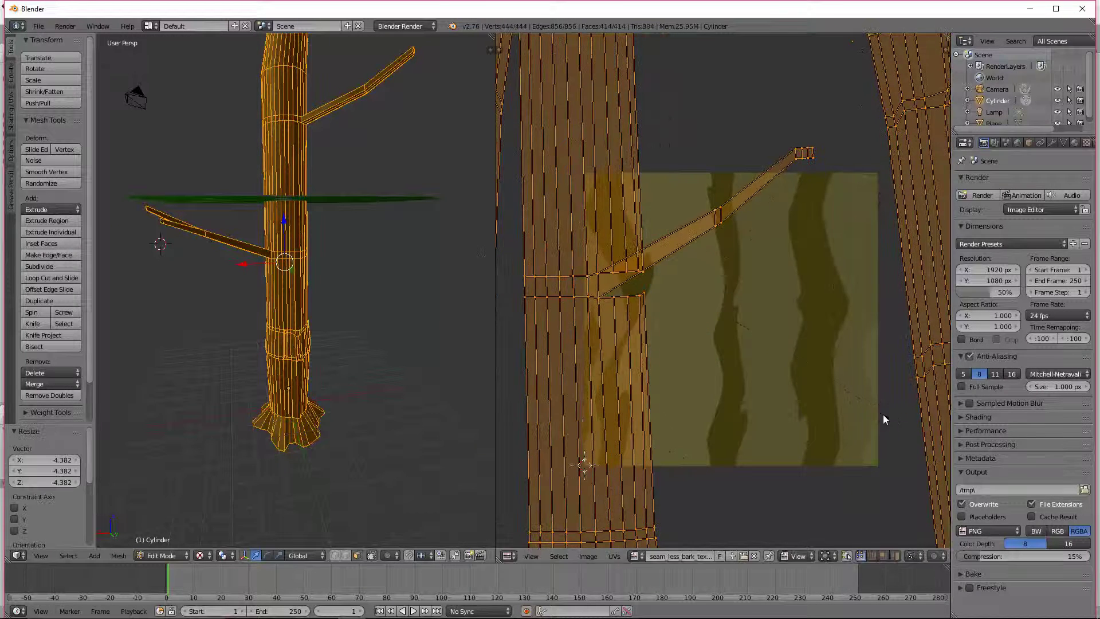
{"action": "scroll", "coordinate": [734, 272], "scroll_direction": "down", "scroll_amount": 9}
{"action": "scroll", "coordinate": [735, 272], "scroll_direction": "up", "scroll_amount": 2}
{"action": "key", "text": "Tab"}
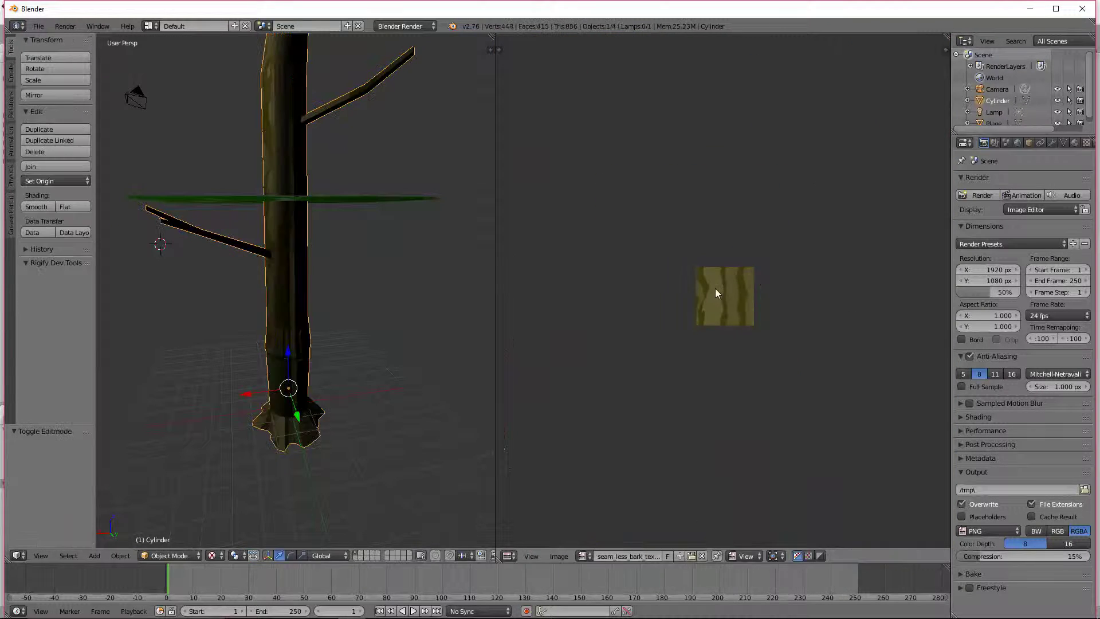
{"action": "scroll", "coordinate": [388, 240], "scroll_direction": "up", "scroll_amount": 1}
{"action": "middle_click_drag", "start_coordinate": [388, 240], "coordinate": [399, 282]}
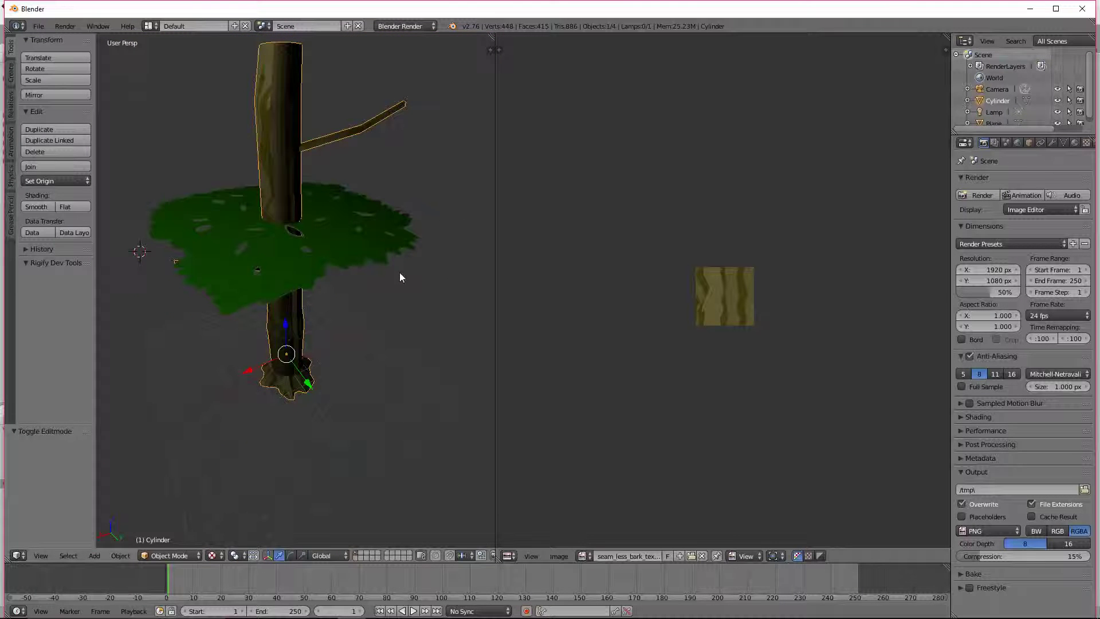
Save the Blender file as tree.blend on the Desktop
{"action": "key", "text": "ctrl+s"}
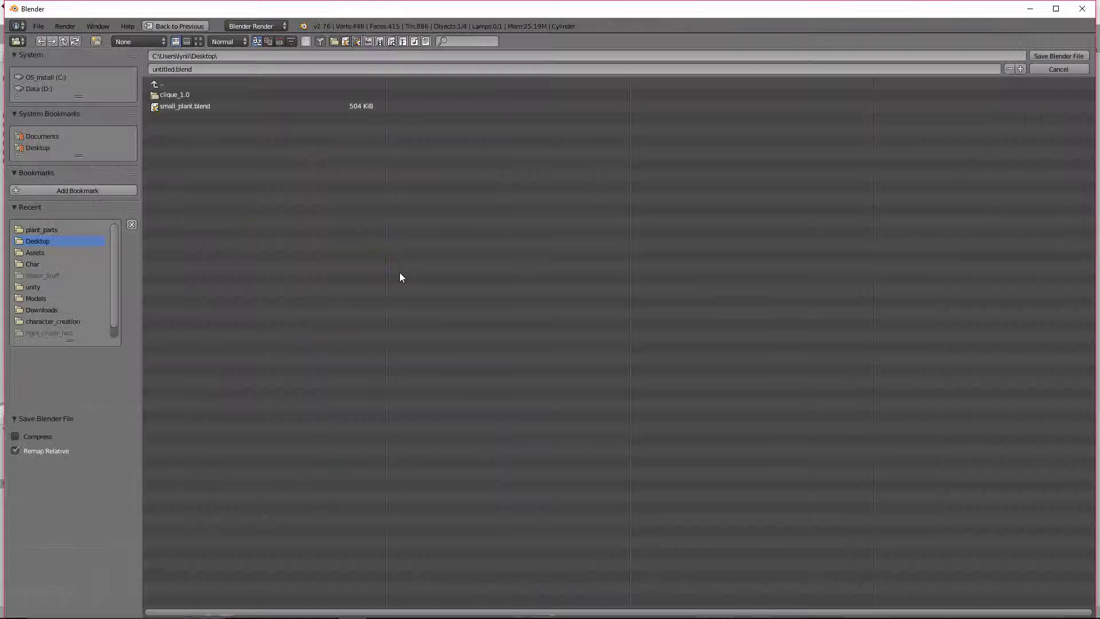
{"action": "left_click", "coordinate": [209, 67]}
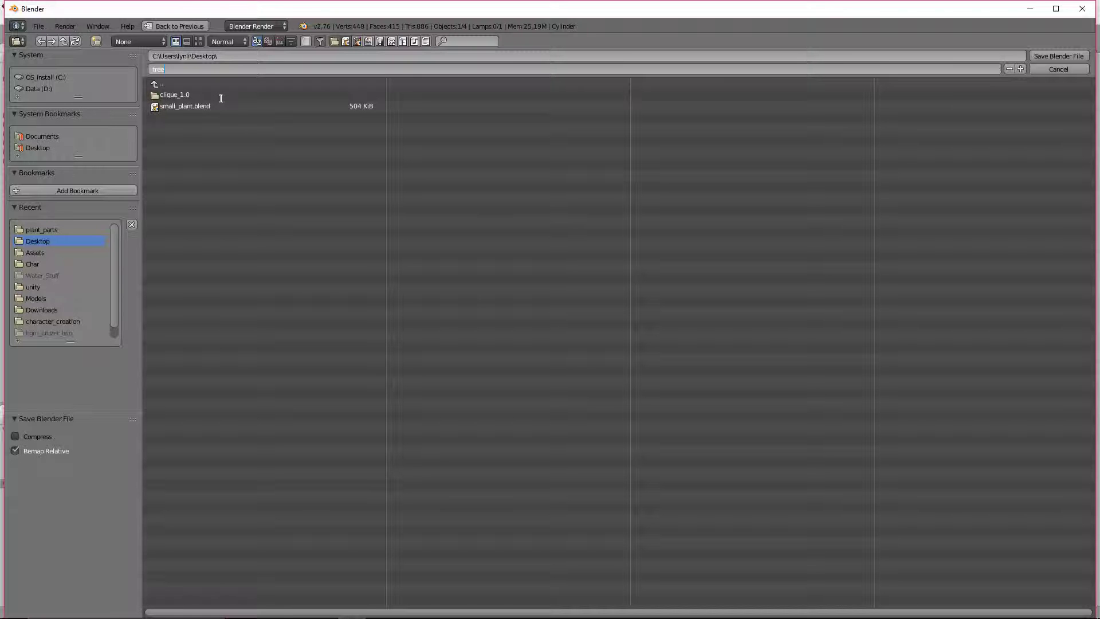
{"action": "key", "text": "Return"}
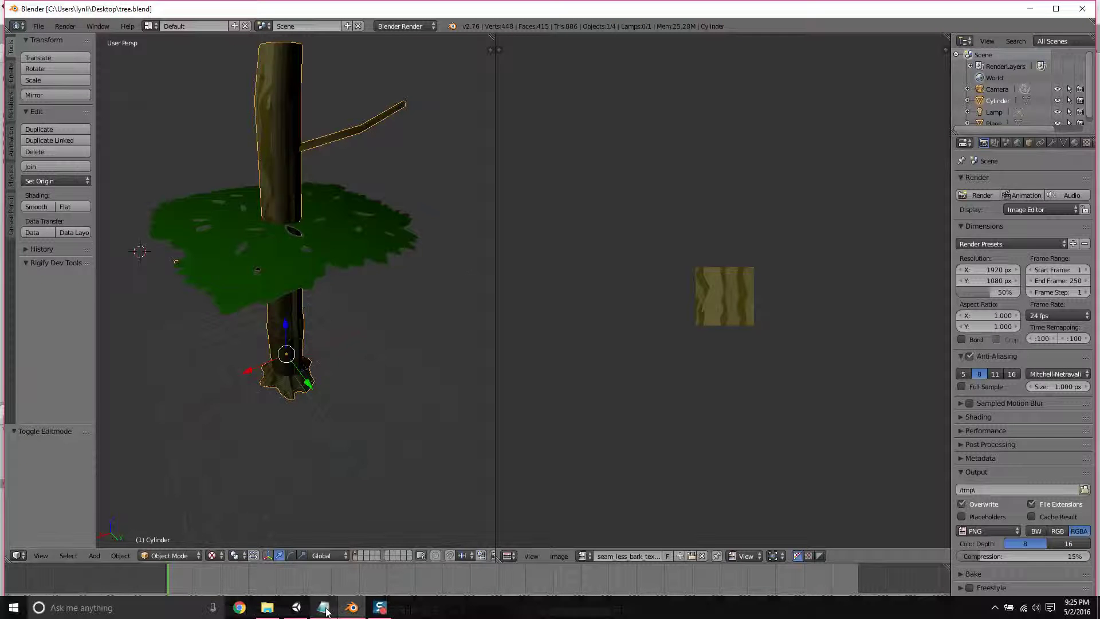
Switch to Unity and import tree.blend from the Desktop into the project's Models folder
{"action": "left_click", "coordinate": [299, 607]}
{"action": "left_click", "coordinate": [267, 607]}
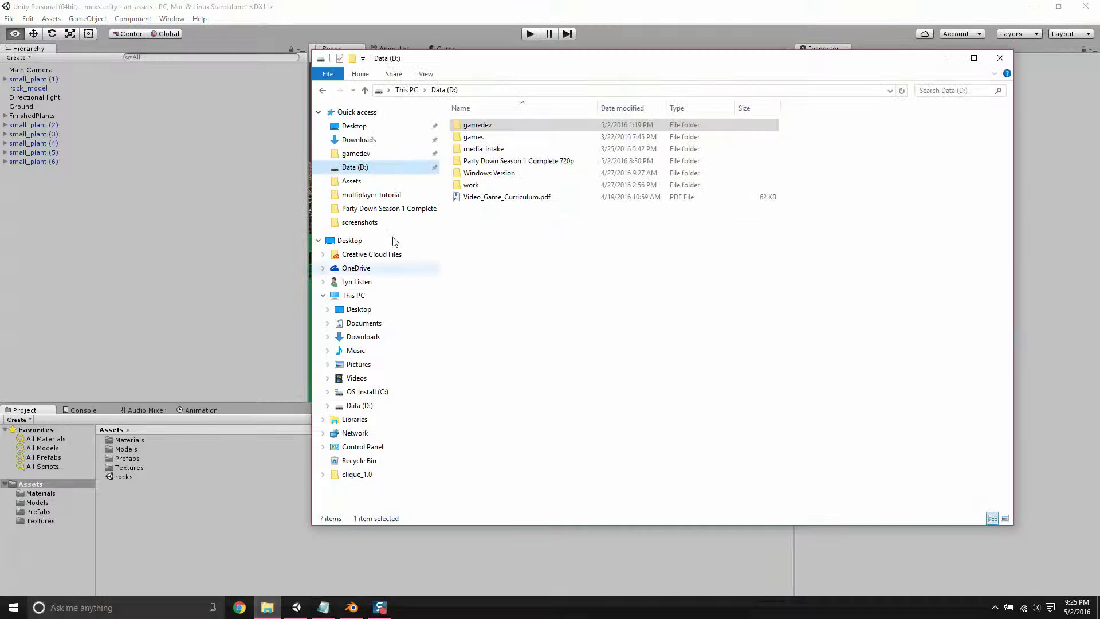
{"action": "left_click", "coordinate": [178, 540]}
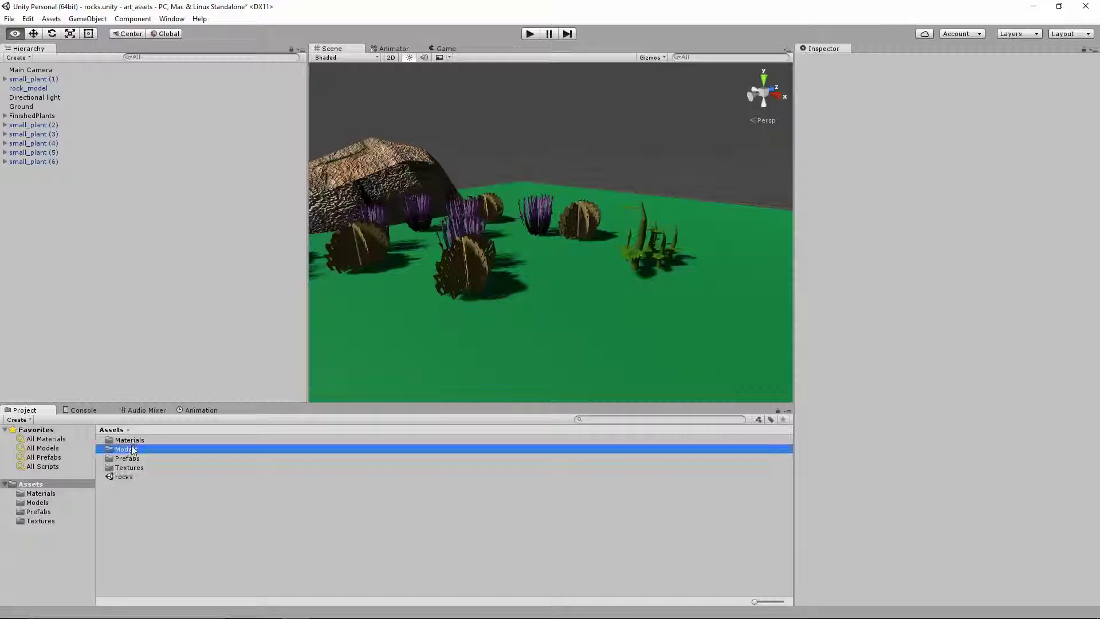
{"action": "double_click", "coordinate": [133, 450]}
{"action": "left_click", "coordinate": [267, 608]}
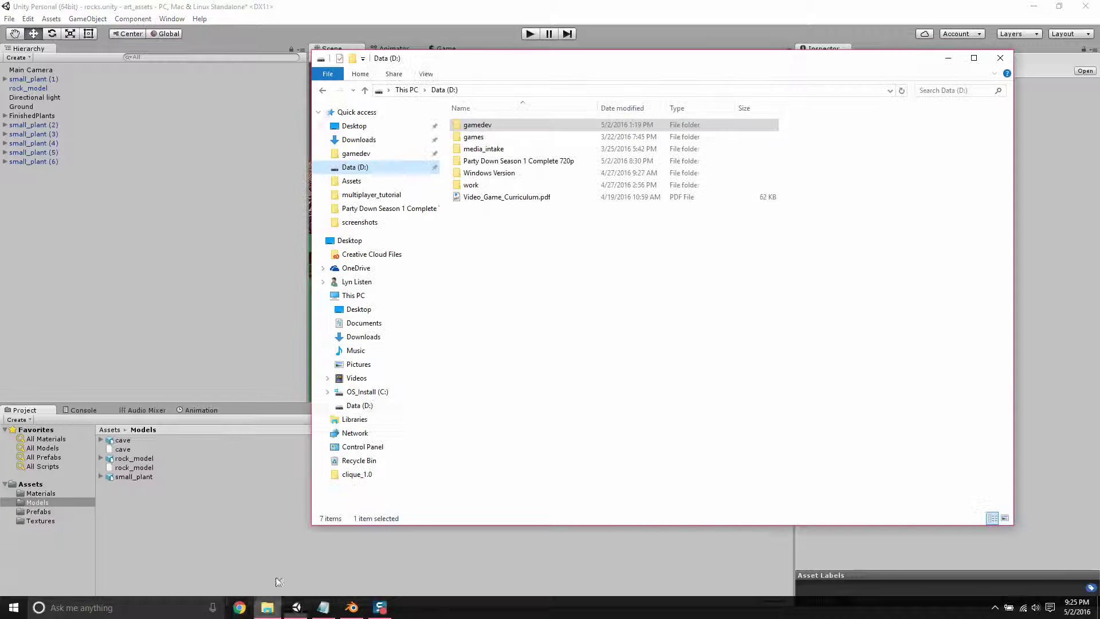
{"action": "left_click", "coordinate": [338, 125]}
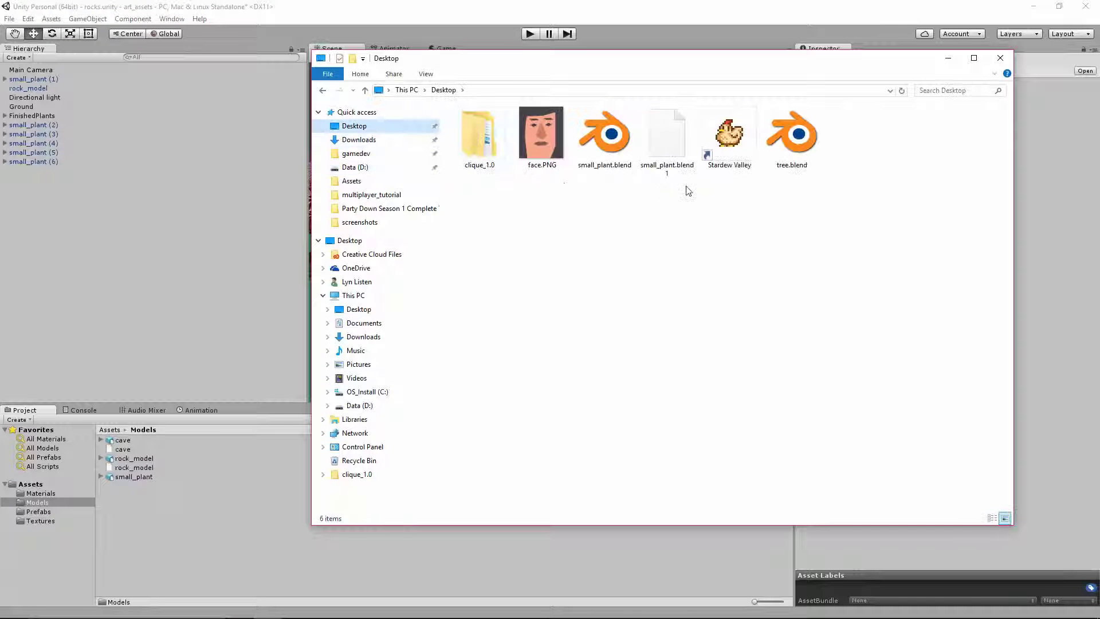
{"action": "left_click_drag", "start_coordinate": [794, 137], "coordinate": [241, 499]}
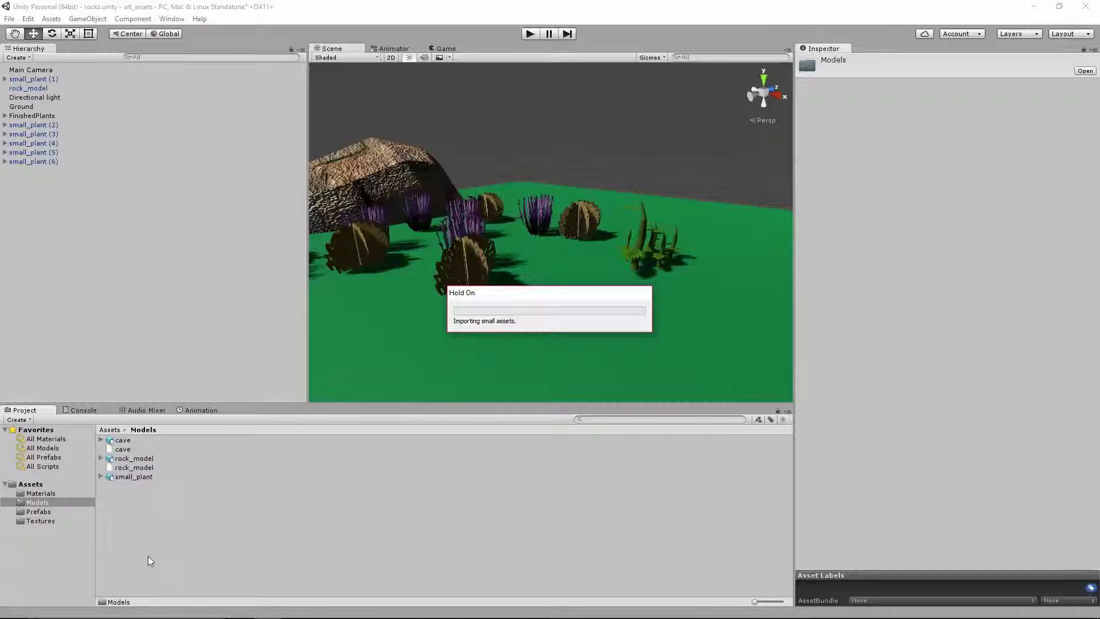
Place the tree model in the scene on the green ground near the plants, at about X 6.78, Y 2.72, Z 6.05
{"action": "scroll", "coordinate": [394, 331], "scroll_direction": "down", "scroll_amount": 3}
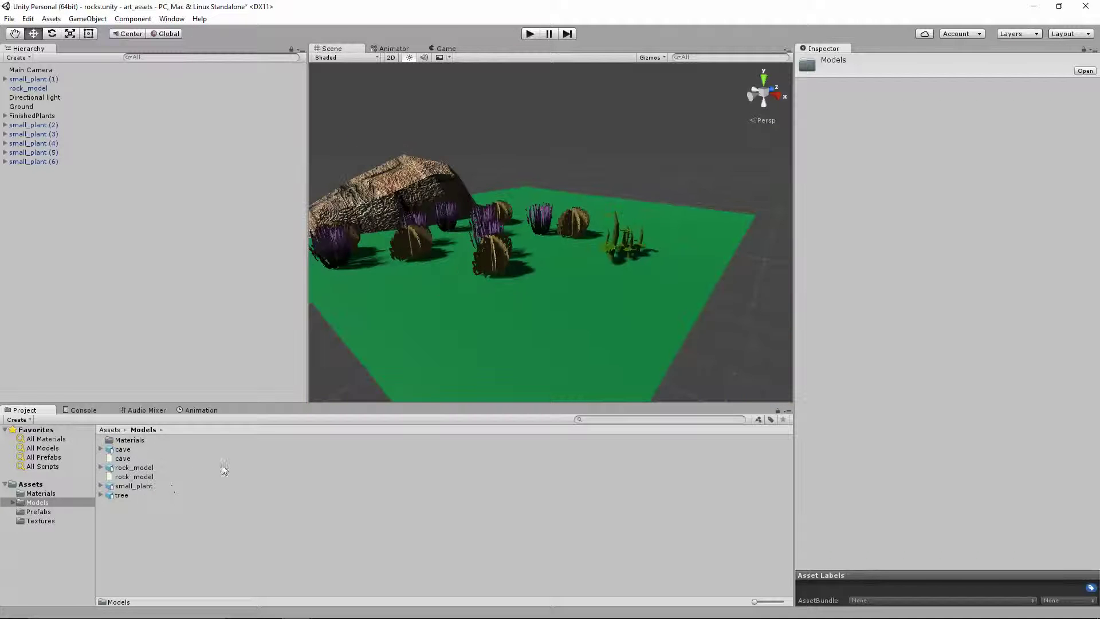
{"action": "left_click", "coordinate": [132, 442]}
{"action": "left_click", "coordinate": [139, 516]}
{"action": "left_click", "coordinate": [119, 495]}
{"action": "left_click_drag", "start_coordinate": [120, 494], "coordinate": [586, 248]}
{"action": "scroll", "coordinate": [574, 284], "scroll_direction": "down", "scroll_amount": 8}
{"action": "middle_click_drag", "start_coordinate": [576, 167], "coordinate": [584, 304]}
{"action": "left_click_drag", "start_coordinate": [530, 313], "coordinate": [627, 251]}
{"action": "left_click_drag", "start_coordinate": [589, 207], "coordinate": [596, 205]}
{"action": "scroll", "coordinate": [599, 212], "scroll_direction": "up", "scroll_amount": 5}
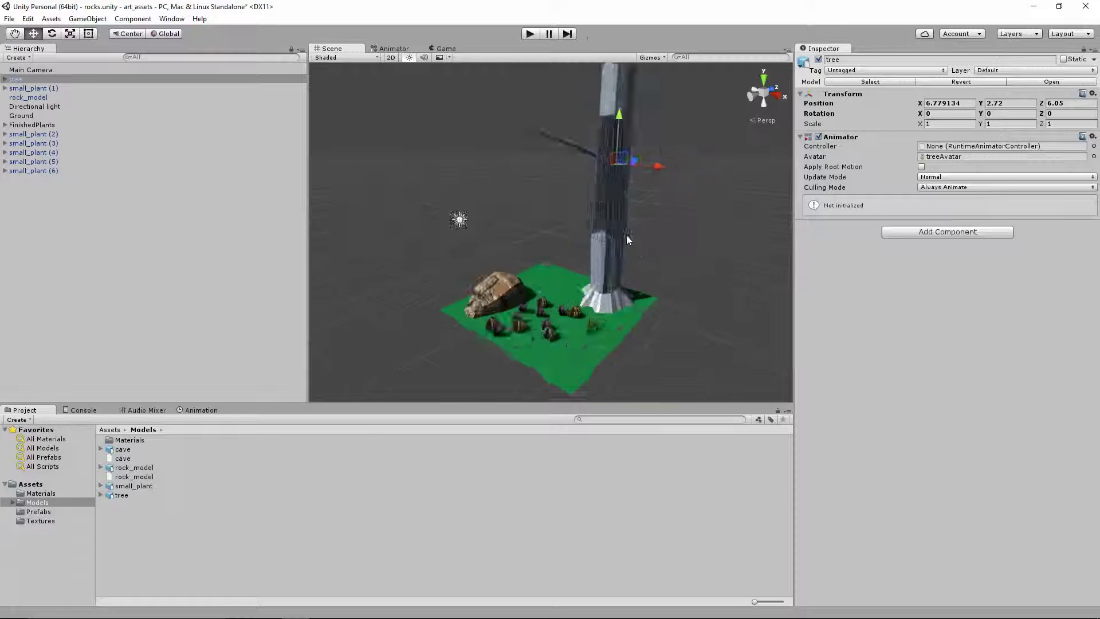
Examine the placed tree's trunk and branches from base to top from several angles
{"action": "right_click_drag", "start_coordinate": [665, 212], "coordinate": [707, 92]}
{"action": "left_click", "coordinate": [653, 290]}
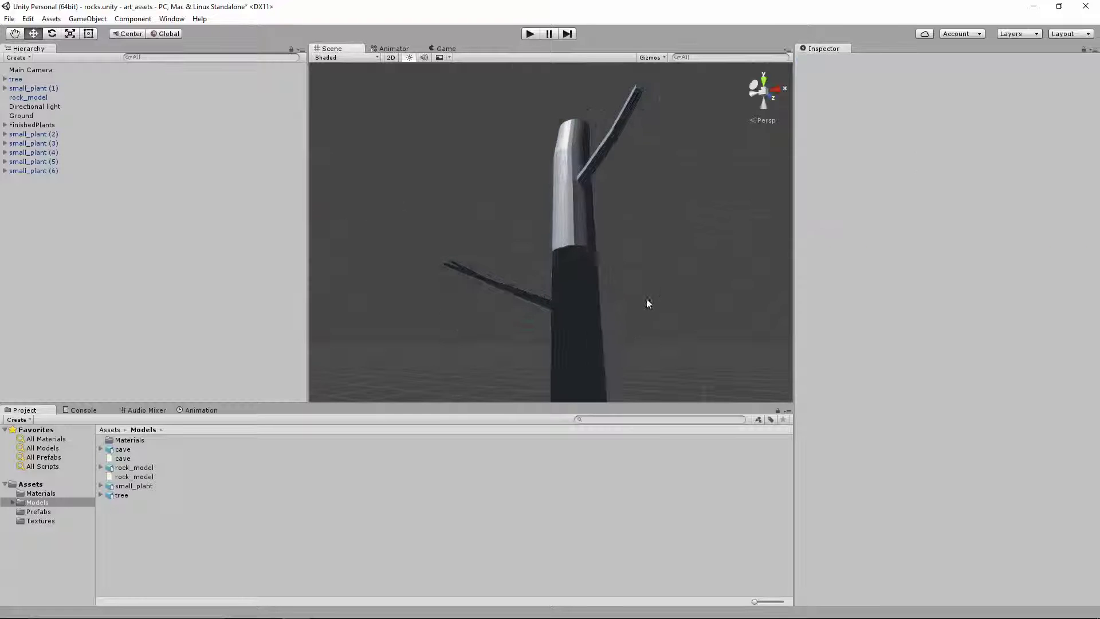
{"action": "right_click_drag", "start_coordinate": [651, 290], "coordinate": [641, 225]}
{"action": "middle_click_drag", "start_coordinate": [642, 225], "coordinate": [621, 154]}
{"action": "left_click", "coordinate": [610, 331]}
{"action": "right_click_drag", "start_coordinate": [623, 155], "coordinate": [619, 334]}
{"action": "left_click", "coordinate": [619, 334]}
{"action": "middle_click_drag", "start_coordinate": [576, 270], "coordinate": [573, 305]}
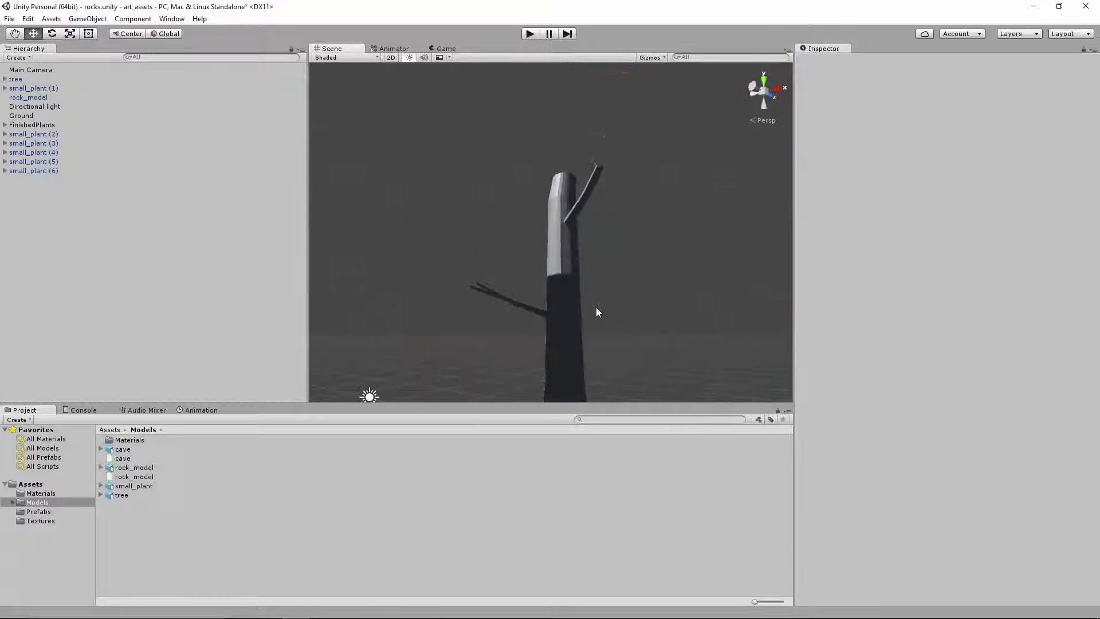
{"action": "left_click", "coordinate": [572, 304]}
{"action": "middle_click_drag", "start_coordinate": [630, 230], "coordinate": [630, 264]}
{"action": "right_click_drag", "start_coordinate": [631, 217], "coordinate": [631, 285]}
{"action": "scroll", "coordinate": [650, 226], "scroll_direction": "up", "scroll_amount": 1}
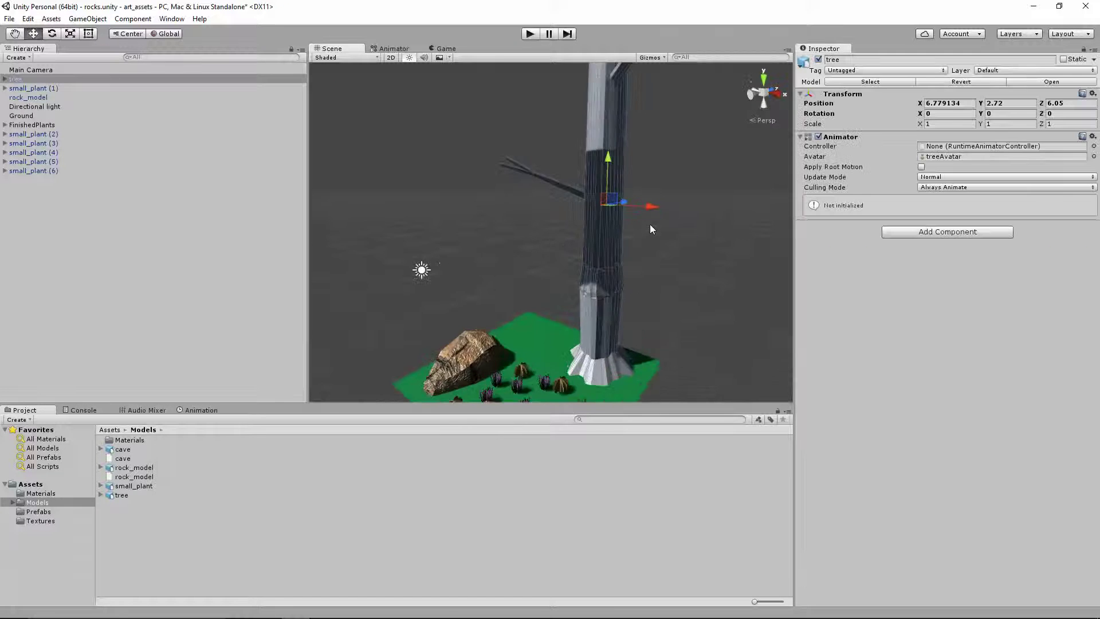
Import seam_less_bark_texture.png and tree_canopy.png from the plant_parts folder in Downloads into the project's Textures folder
{"action": "left_click", "coordinate": [110, 431]}
{"action": "double_click", "coordinate": [130, 468]}
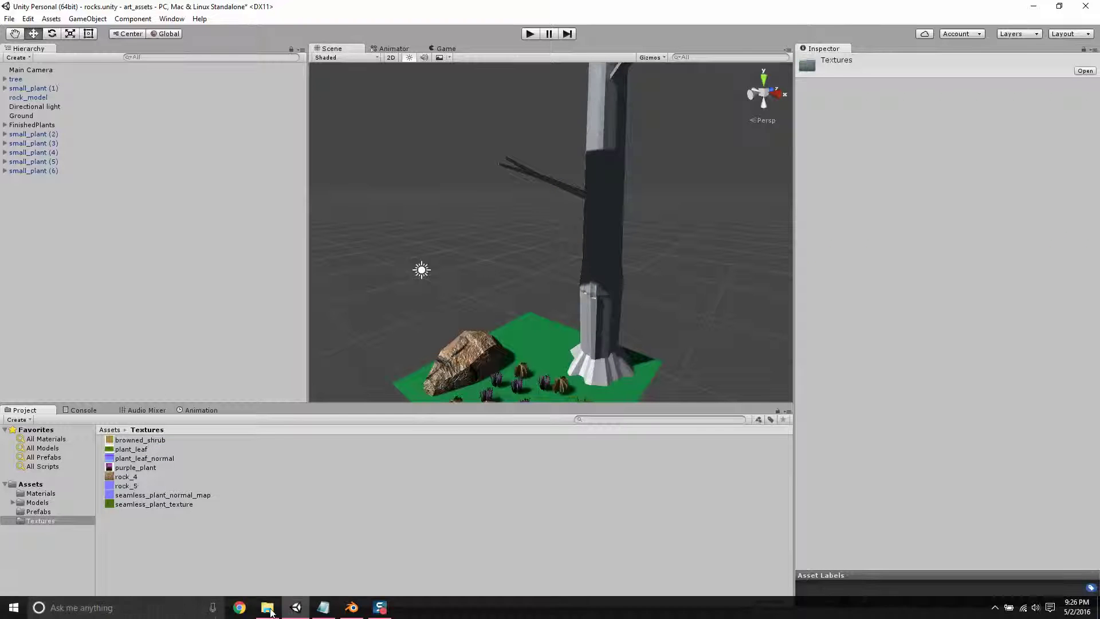
{"action": "left_click", "coordinate": [269, 606]}
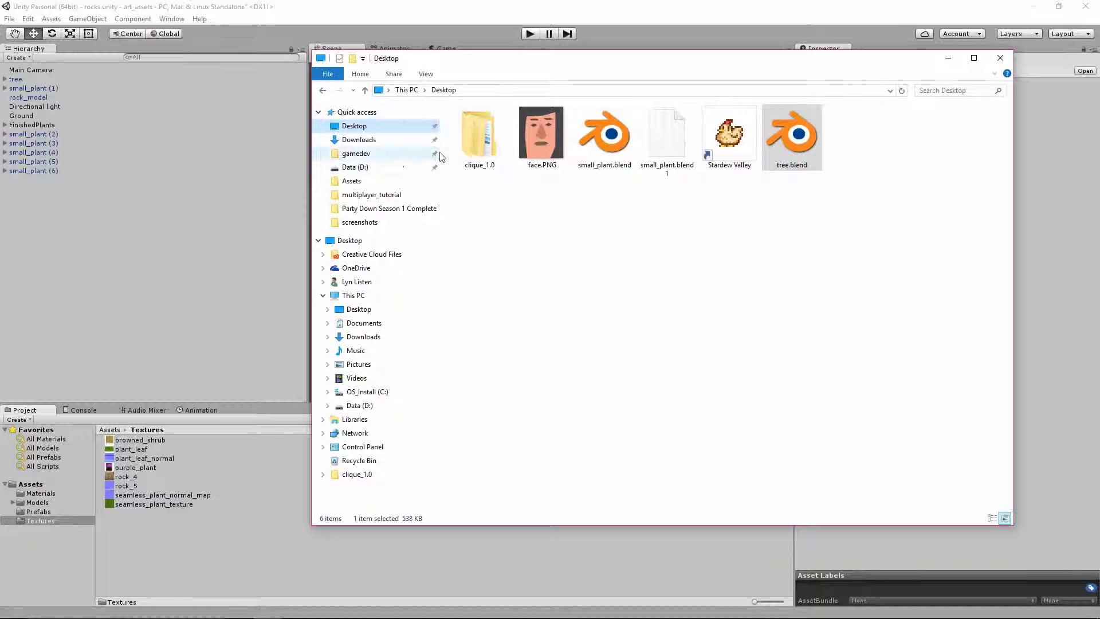
{"action": "left_click", "coordinate": [359, 140]}
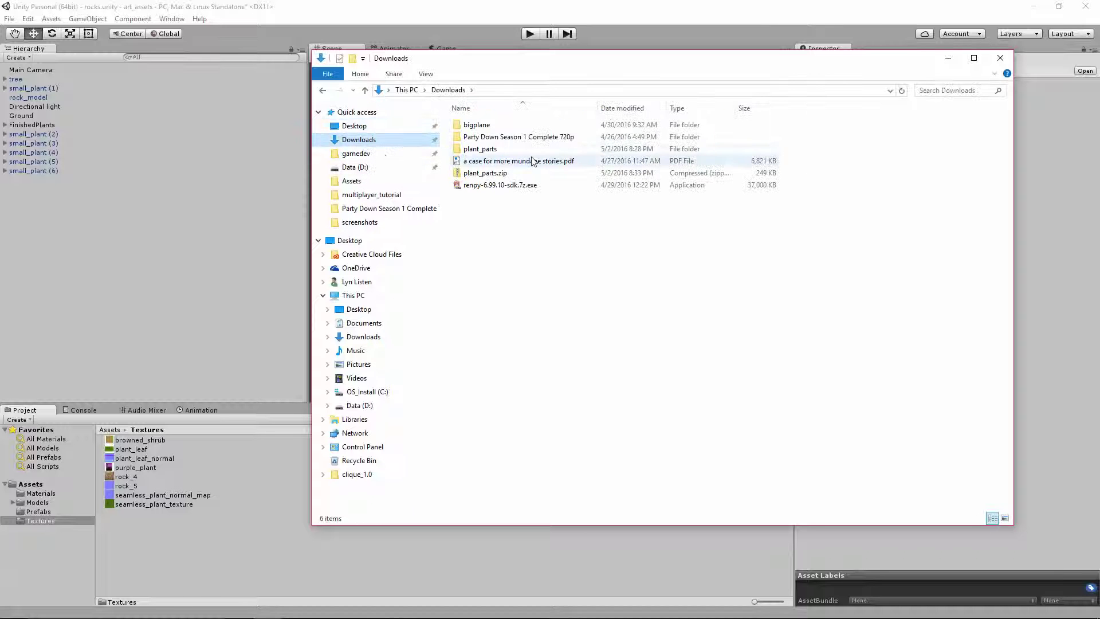
{"action": "double_click", "coordinate": [482, 147]}
{"action": "left_click_drag", "start_coordinate": [666, 149], "coordinate": [539, 364]}
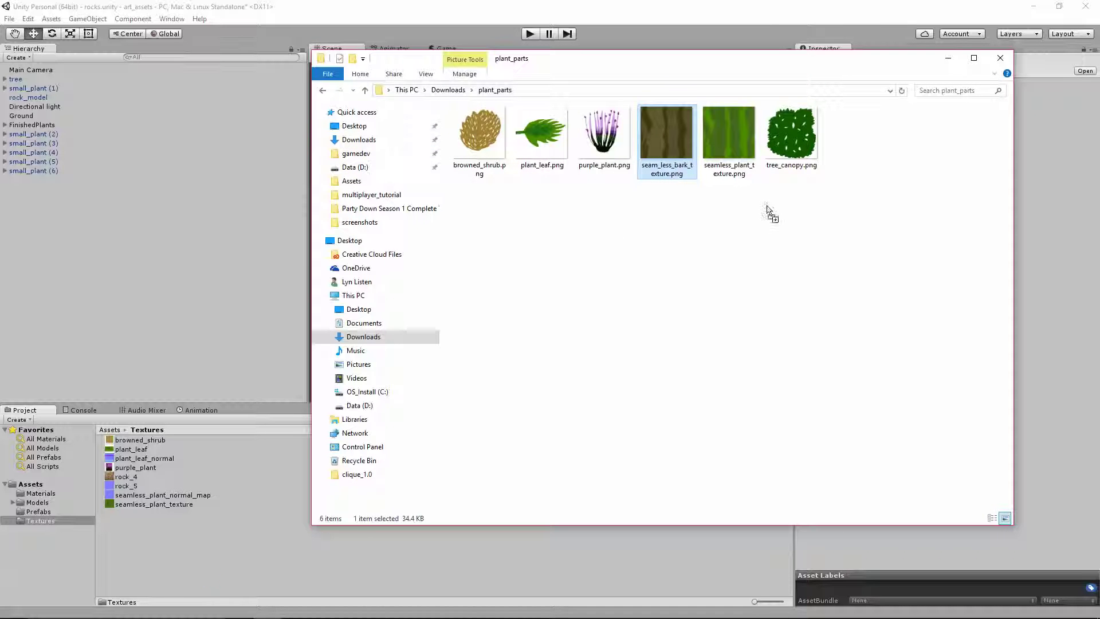
{"action": "left_click_drag", "start_coordinate": [793, 142], "coordinate": [276, 565]}
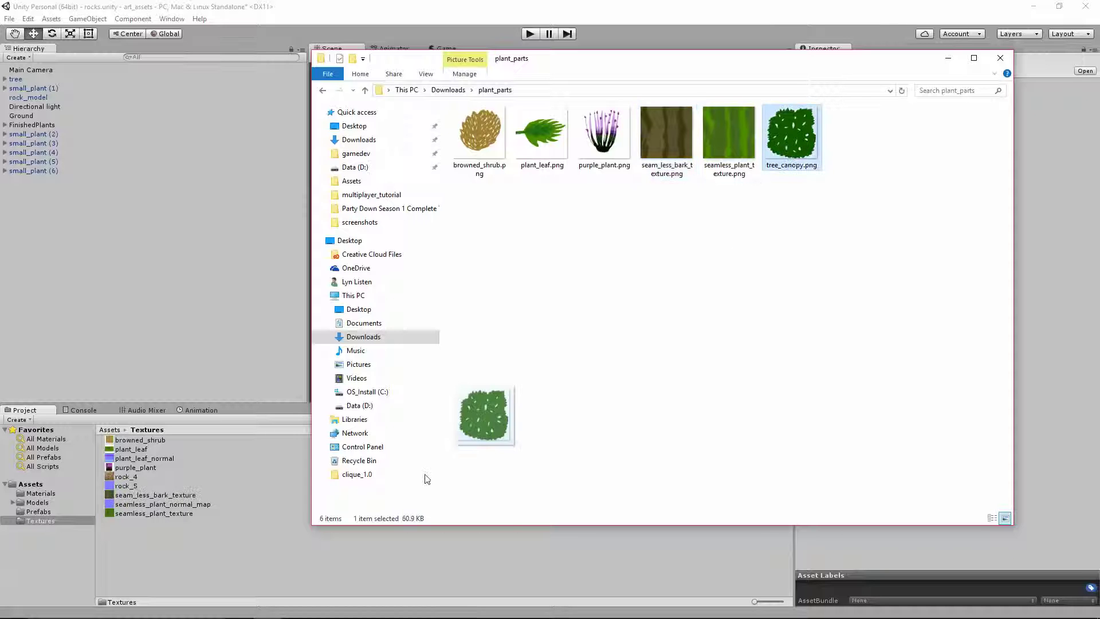
{"action": "left_click", "coordinate": [147, 577]}
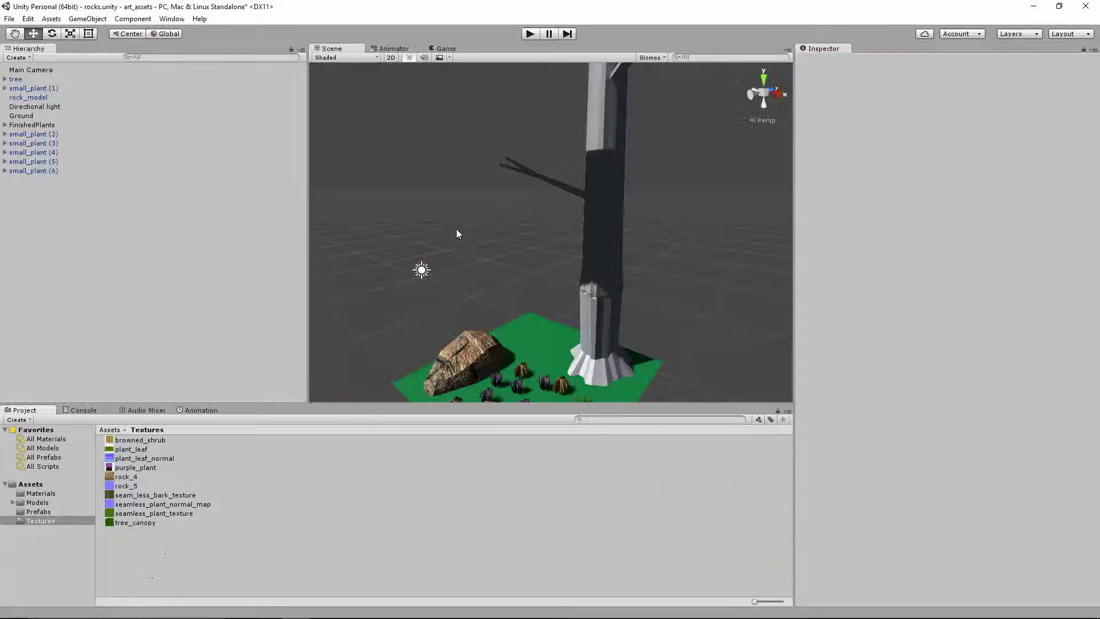
Apply the seam_less_bark_texture image to the tree's Cylinder object
{"action": "left_click", "coordinate": [593, 196]}
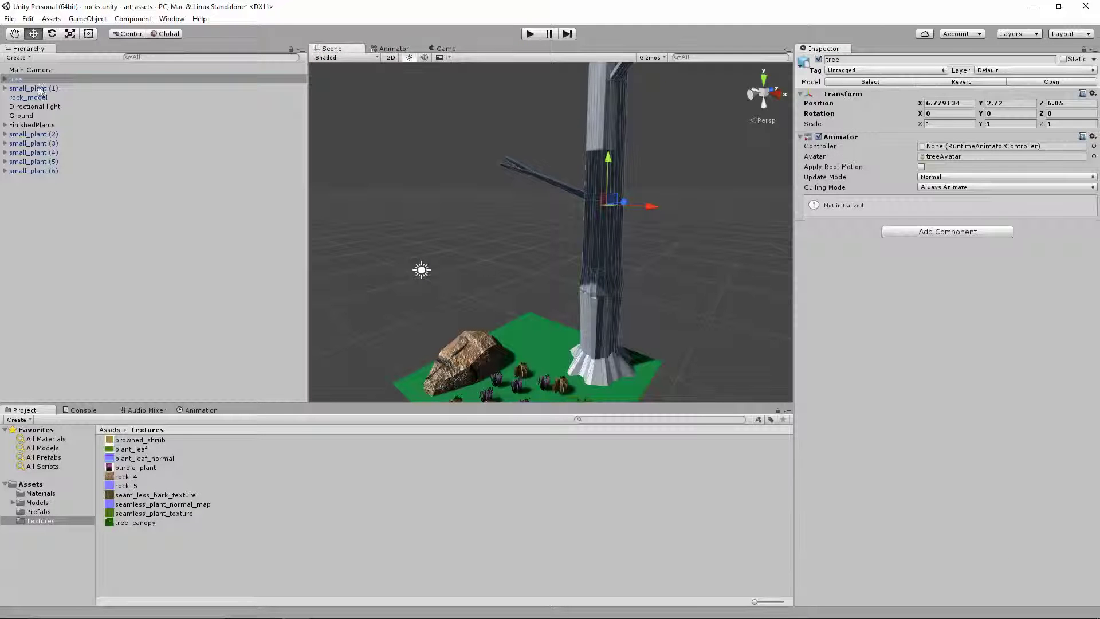
{"action": "left_click", "coordinate": [5, 80]}
{"action": "left_click", "coordinate": [30, 88]}
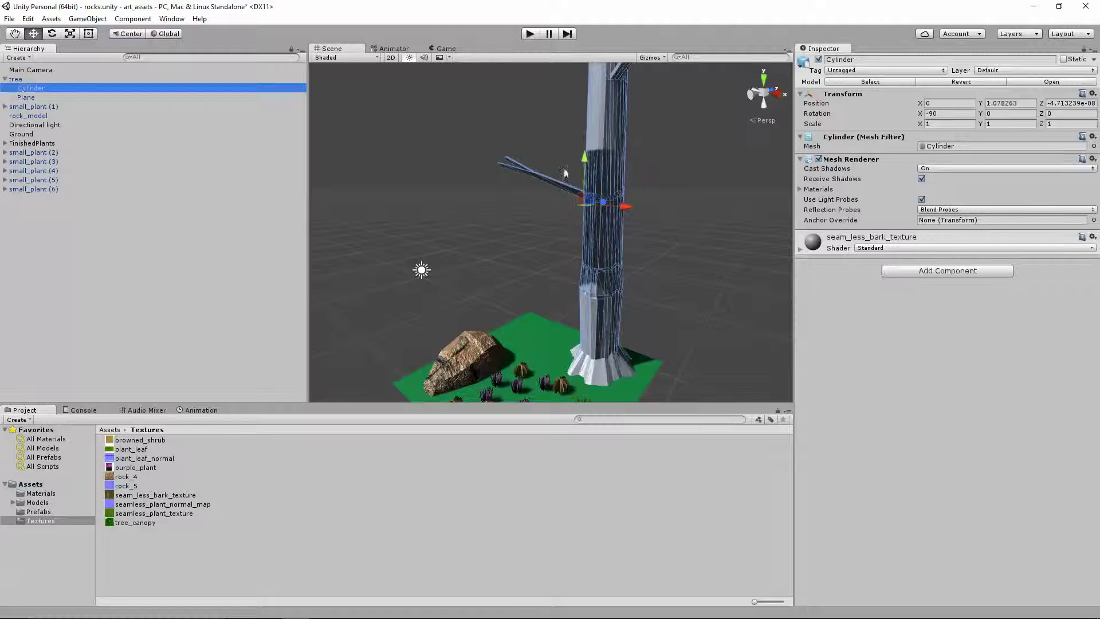
{"action": "scroll", "coordinate": [589, 172], "scroll_direction": "up", "scroll_amount": 1}
{"action": "middle_click_drag", "start_coordinate": [589, 172], "coordinate": [544, 187]}
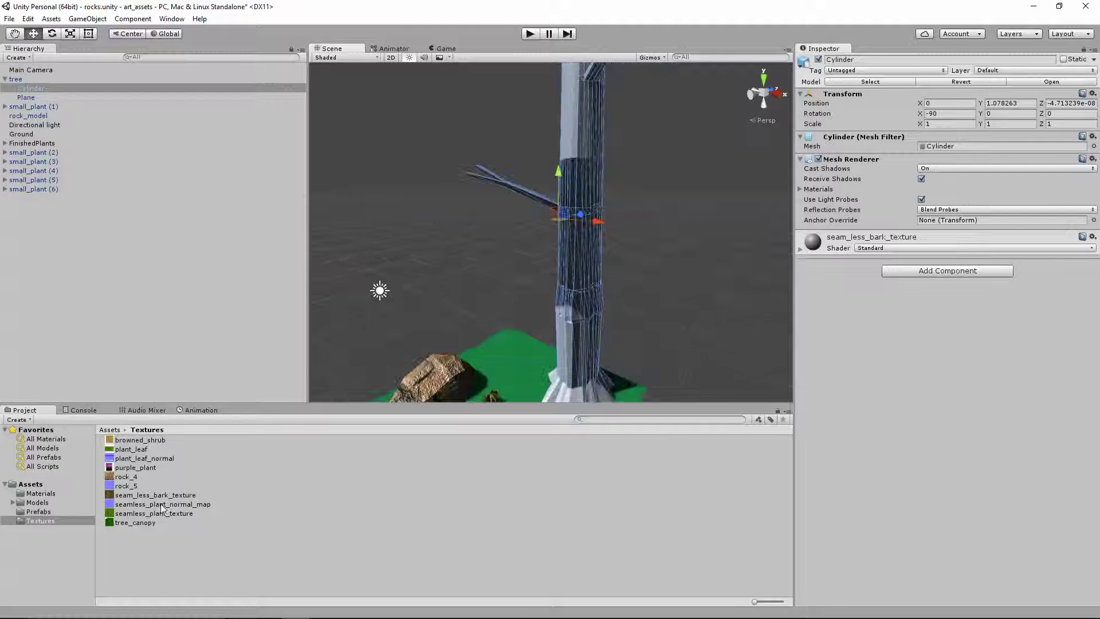
{"action": "left_click_drag", "start_coordinate": [155, 497], "coordinate": [985, 293]}
{"action": "left_click", "coordinate": [694, 249]}
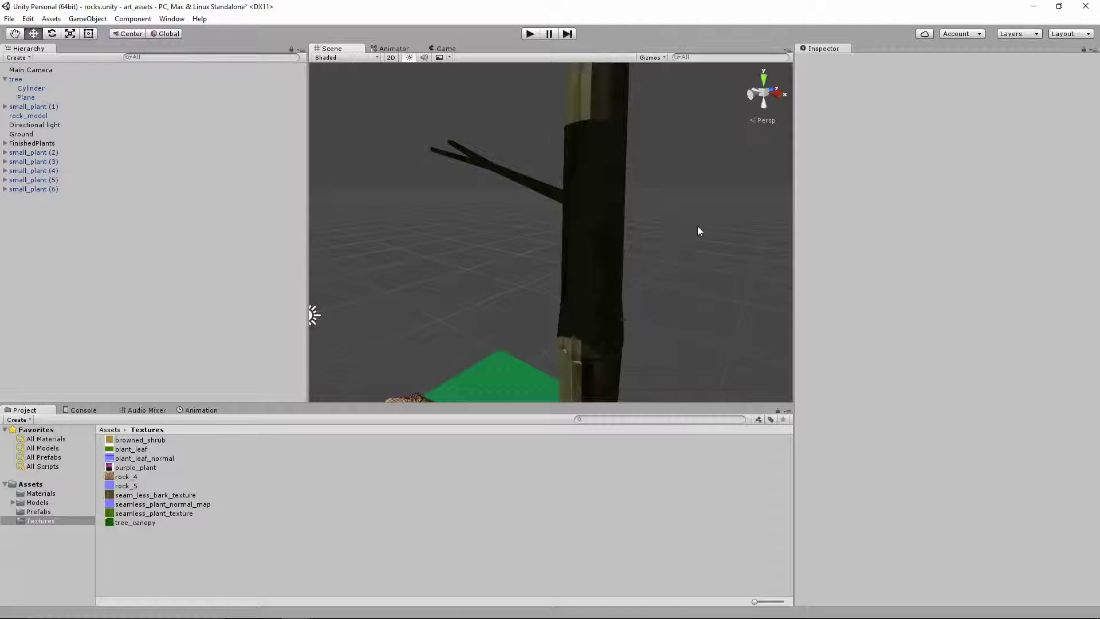
Apply the tree_canopy image to the tree's Plane object
{"action": "scroll", "coordinate": [673, 246], "scroll_direction": "down", "scroll_amount": 3}
{"action": "middle_click_drag", "start_coordinate": [663, 230], "coordinate": [640, 304]}
{"action": "left_click", "coordinate": [568, 294]}
{"action": "right_click_drag", "start_coordinate": [644, 153], "coordinate": [629, 235]}
{"action": "middle_click_drag", "start_coordinate": [629, 235], "coordinate": [616, 280]}
{"action": "left_click", "coordinate": [26, 97]}
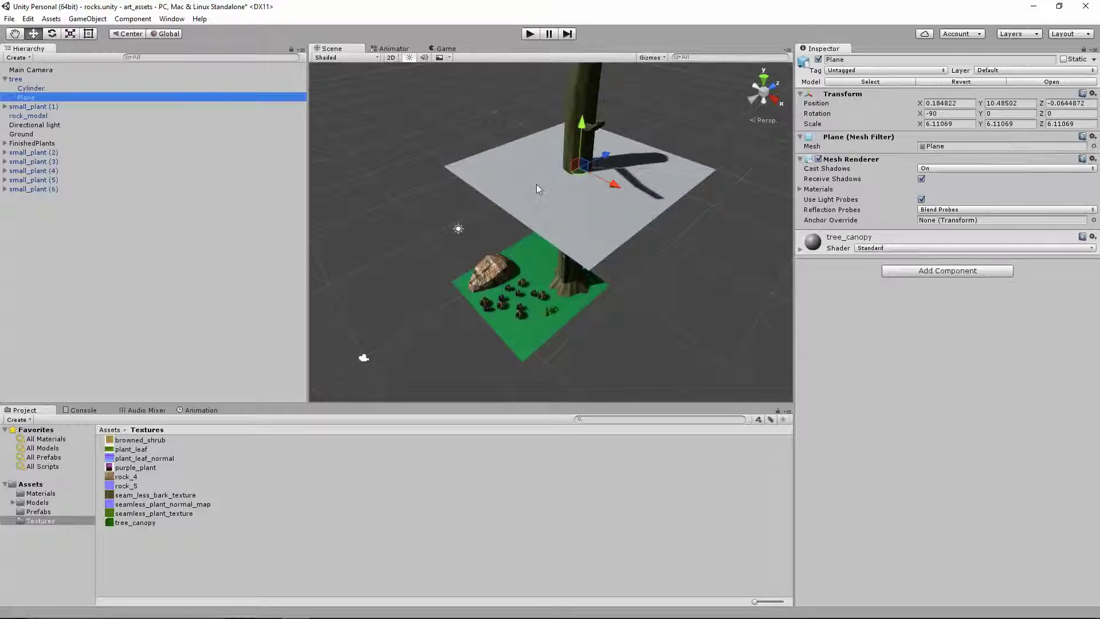
{"action": "scroll", "coordinate": [451, 343], "scroll_direction": "up", "scroll_amount": 3}
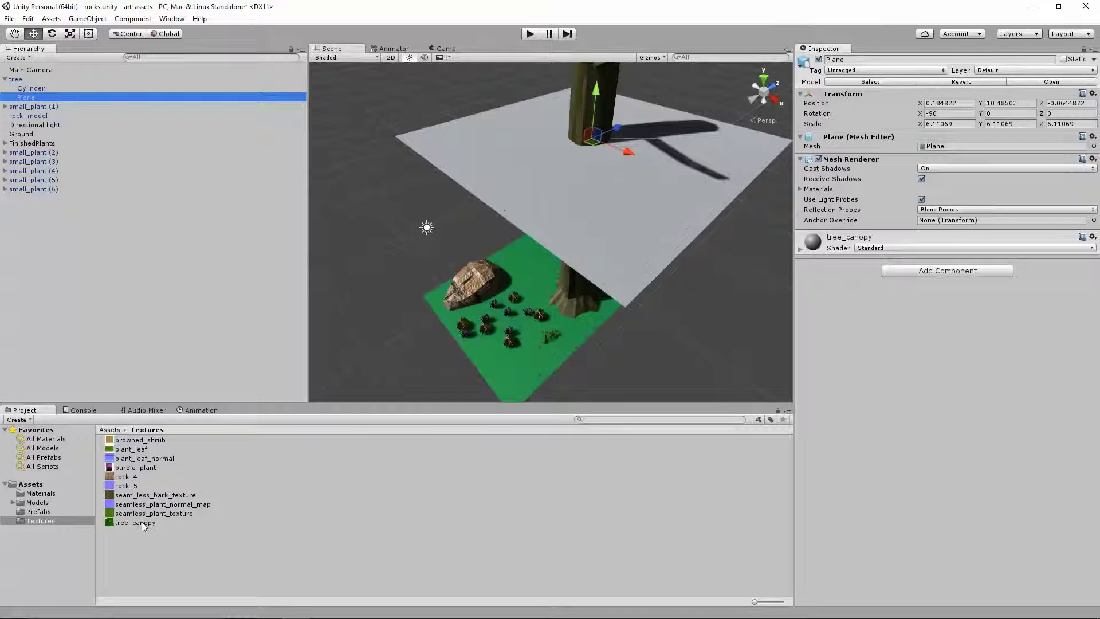
{"action": "left_click_drag", "start_coordinate": [142, 521], "coordinate": [600, 254]}
{"action": "left_click_drag", "start_coordinate": [637, 184], "coordinate": [573, 203], "text": "alt"}
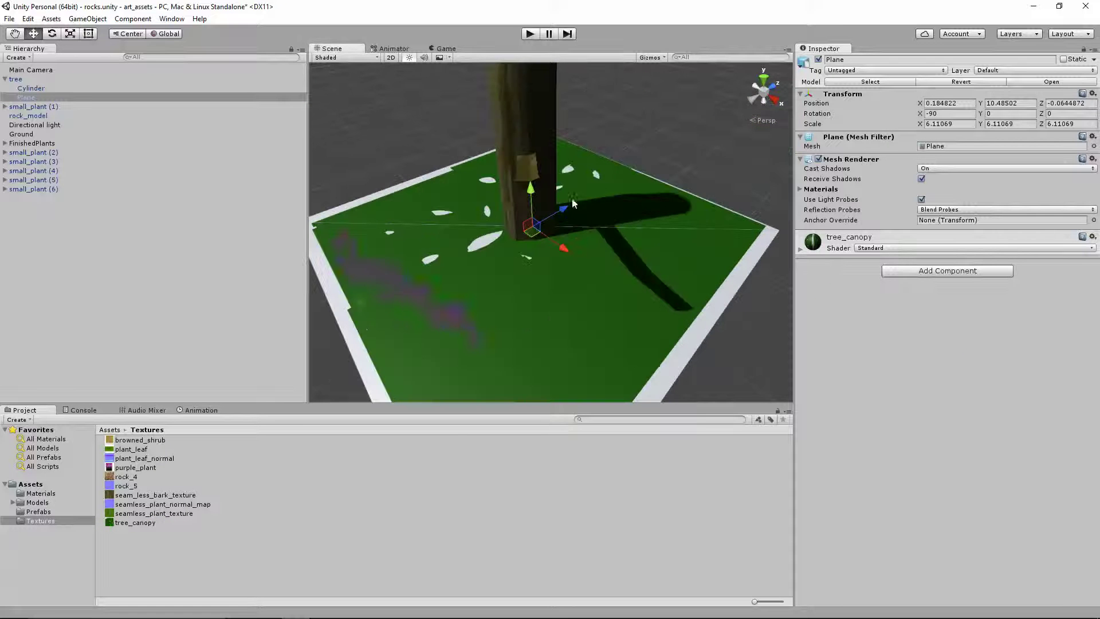
Set the tree_canopy material's rendering mode to Cutout
{"action": "left_click", "coordinate": [801, 248]}
{"action": "left_click", "coordinate": [951, 263]}
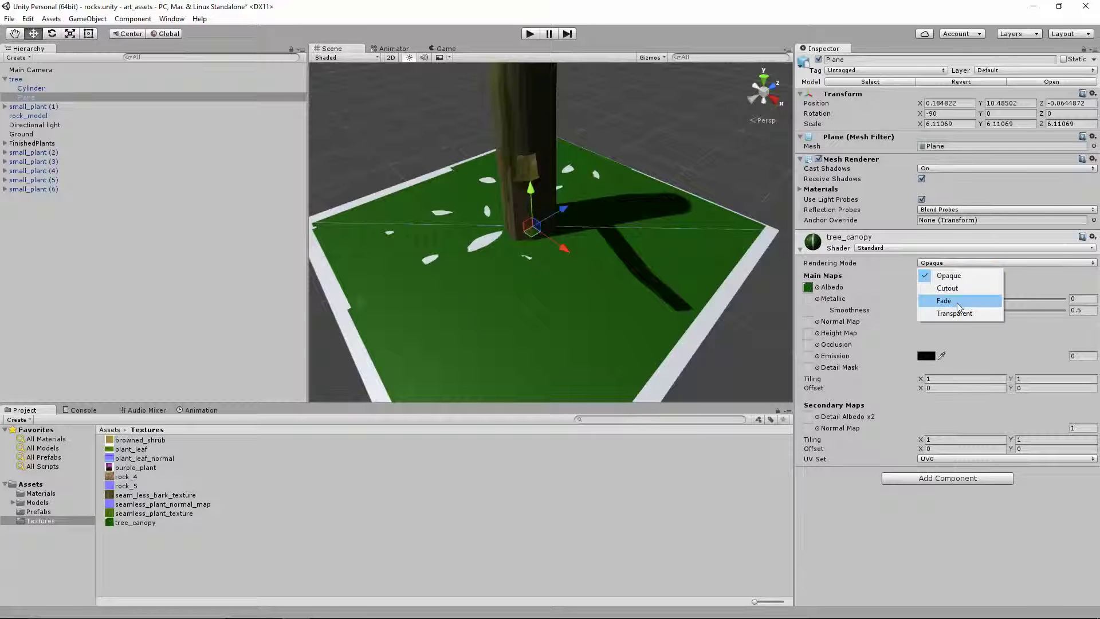
{"action": "left_click", "coordinate": [966, 290]}
Examine the leaf canopy and the trunk above it in the scene from several angles
{"action": "middle_click_drag", "start_coordinate": [499, 277], "coordinate": [552, 194]}
{"action": "scroll", "coordinate": [550, 201], "scroll_direction": "up", "scroll_amount": 3}
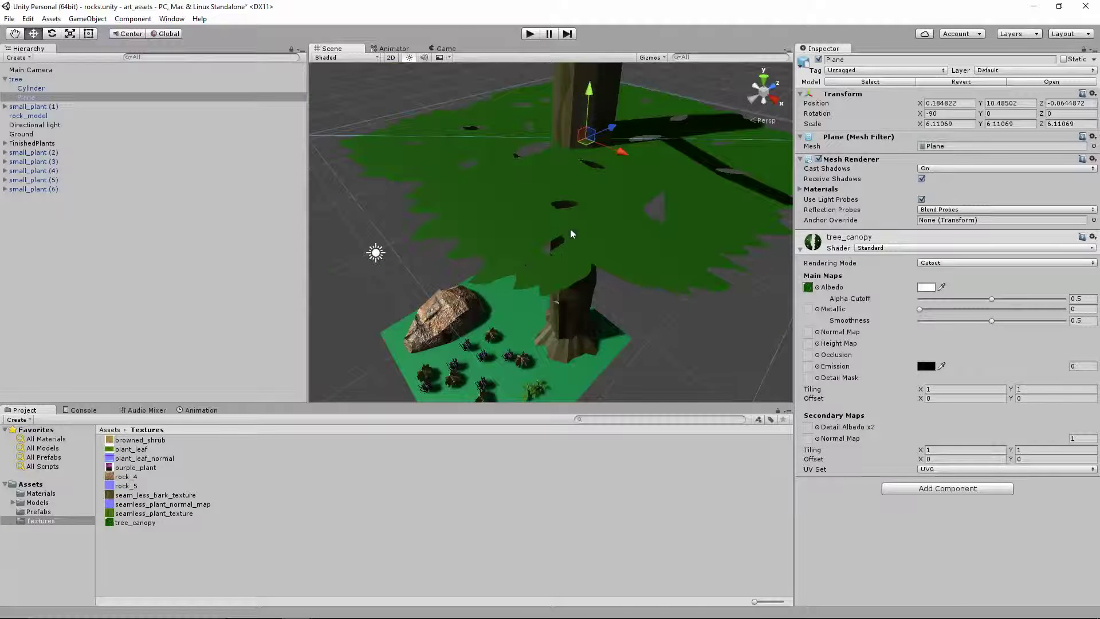
{"action": "scroll", "coordinate": [566, 246], "scroll_direction": "up", "scroll_amount": 5}
{"action": "scroll", "coordinate": [562, 280], "scroll_direction": "down", "scroll_amount": 4}
{"action": "left_click_drag", "start_coordinate": [596, 263], "coordinate": [605, 325], "text": "alt"}
{"action": "middle_click_drag", "start_coordinate": [605, 324], "coordinate": [600, 302]}
{"action": "scroll", "coordinate": [625, 229], "scroll_direction": "up", "scroll_amount": 6}
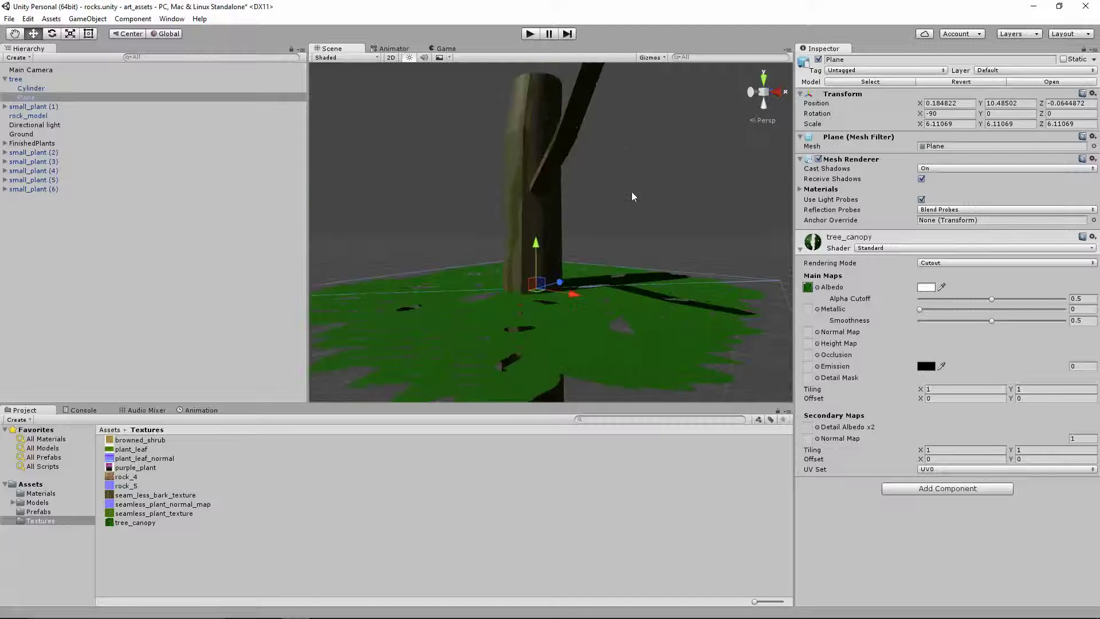
Rename the tree's Plane object as Canopy and duplicate it within the tree
{"action": "left_click_drag", "start_coordinate": [632, 192], "coordinate": [590, 297], "text": "alt"}
{"action": "left_click", "coordinate": [35, 97]}
{"action": "key", "text": "f"}
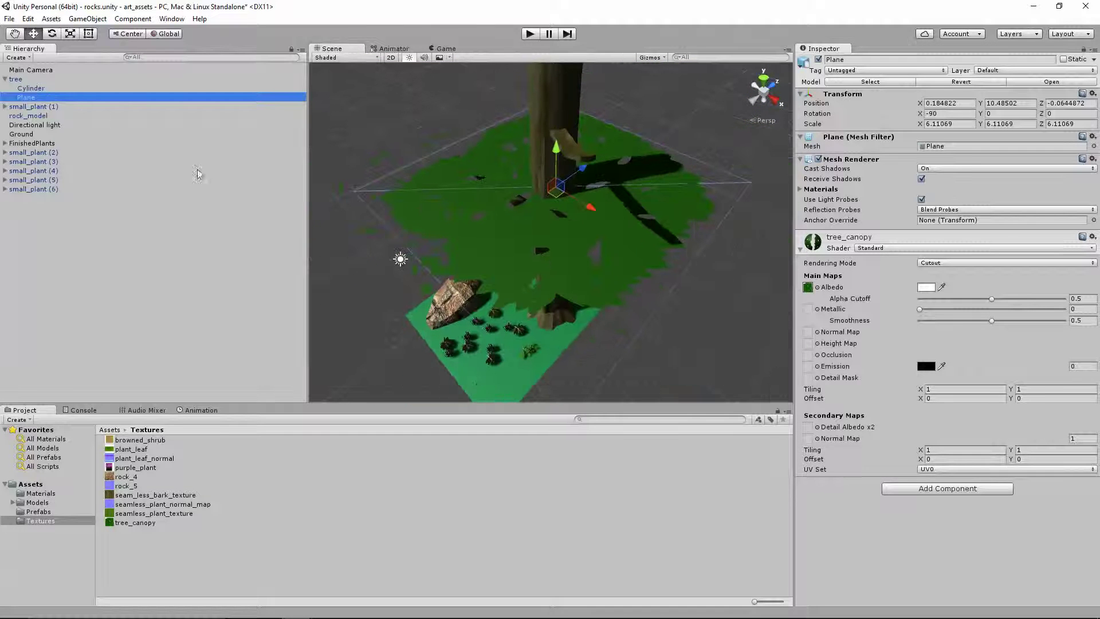
{"action": "left_click", "coordinate": [24, 100]}
{"action": "type", "text": "Canopy"}
{"action": "key", "text": "Return"}
{"action": "key", "text": "ctrl+d"}
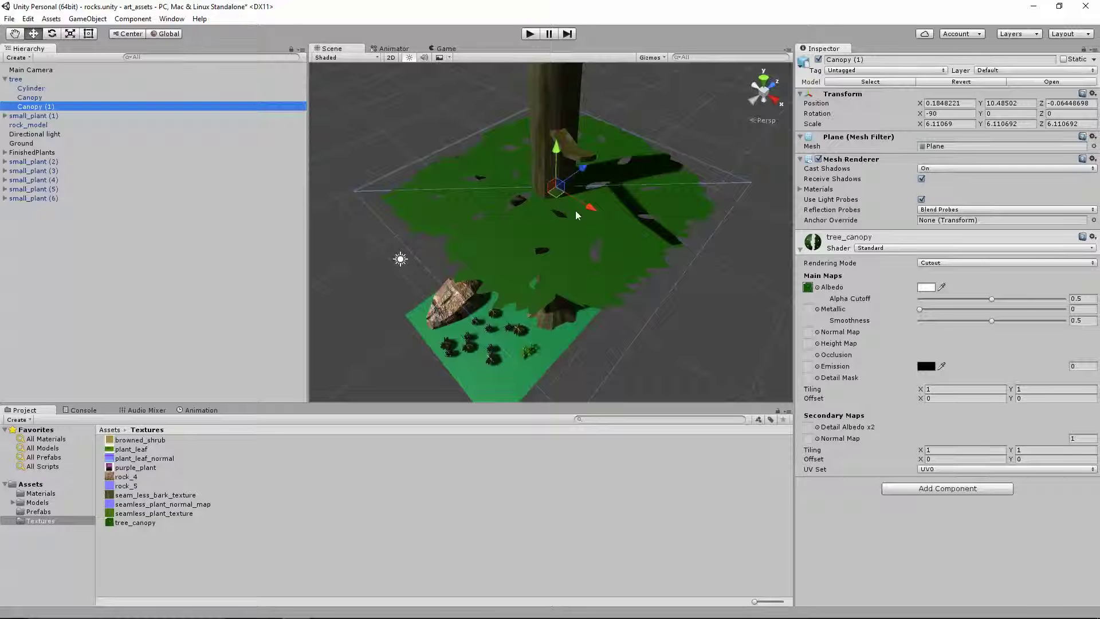
Try flipping the duplicate canopy by entering 180 for its Y rotation and its Z rotation separately, clearing each value
{"action": "left_click", "coordinate": [1007, 112]}
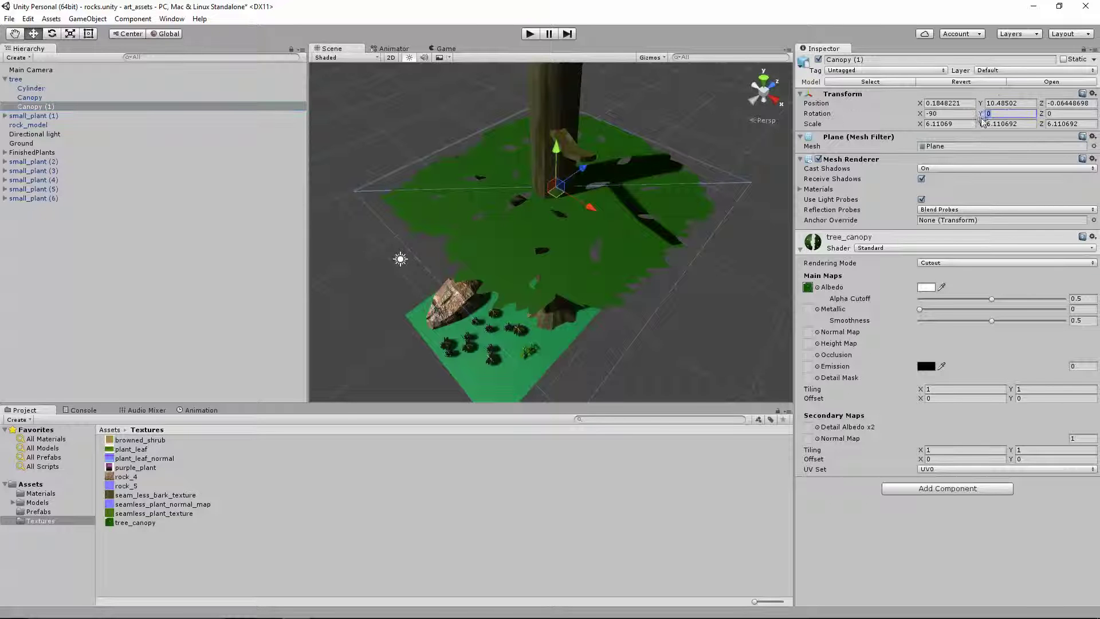
{"action": "type", "text": "18"}
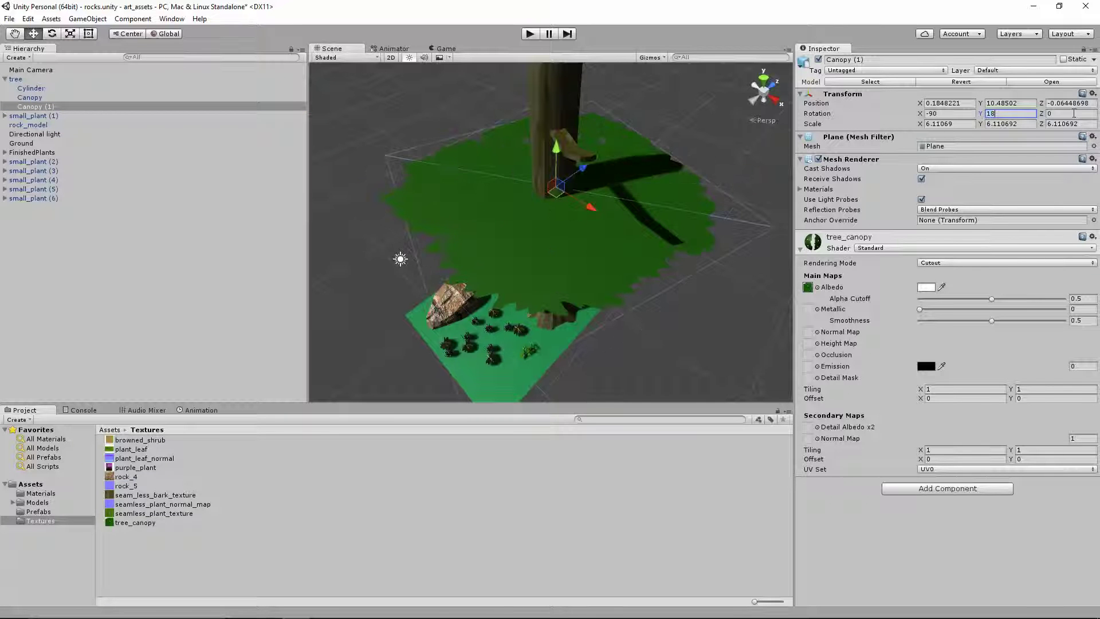
{"action": "key", "text": "BackSpace"}
{"action": "key", "text": "BackSpace"}
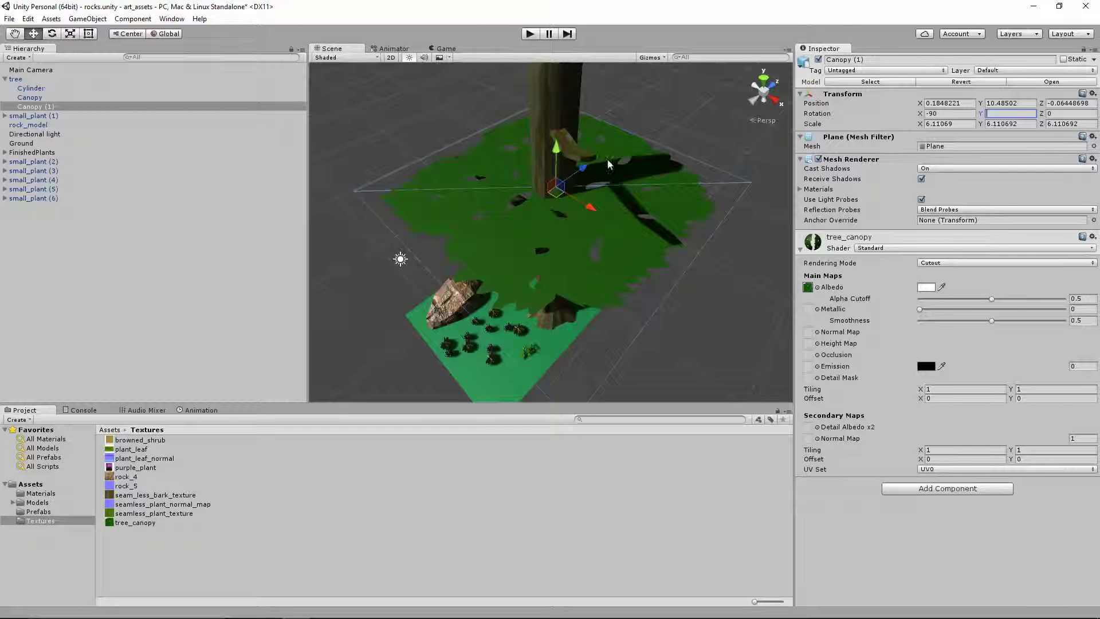
{"action": "left_click", "coordinate": [1061, 114]}
{"action": "type", "text": "180"}
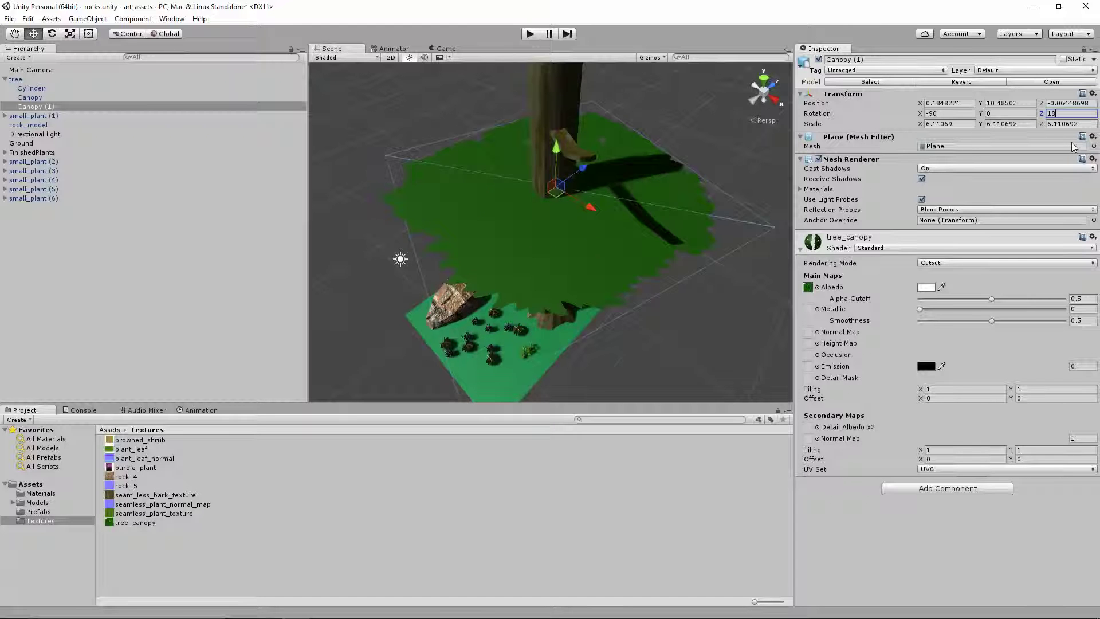
{"action": "key", "text": "BackSpace"}
{"action": "key", "text": "BackSpace"}
{"action": "key", "text": "BackSpace"}
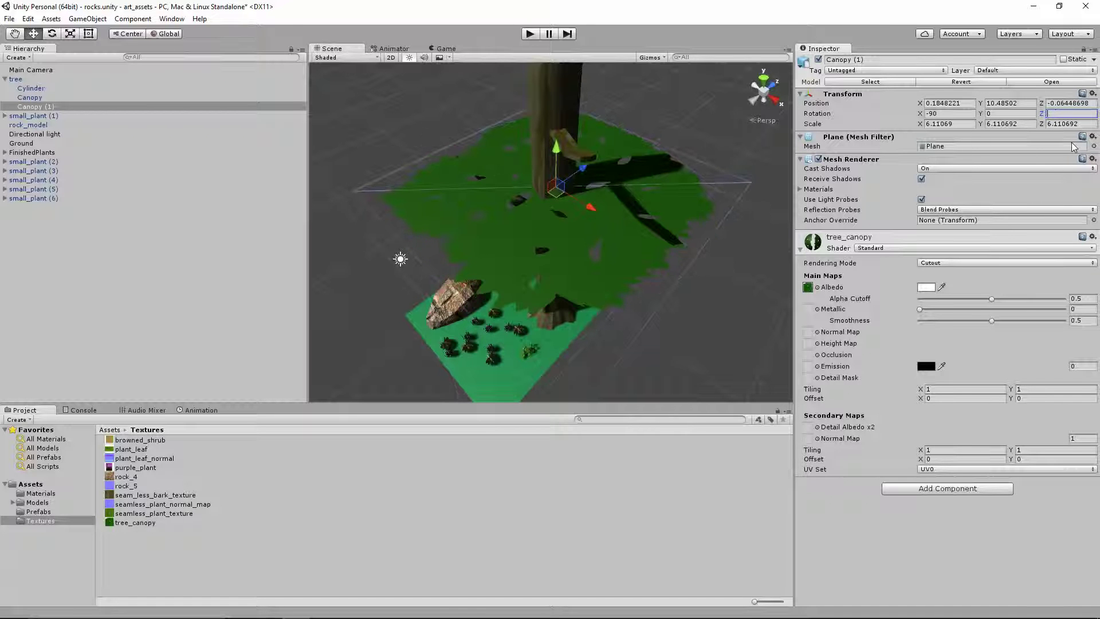
Try an X rotation of 180 and a Y rotation of 180 on the duplicate canopy, clearing each value
{"action": "left_click", "coordinate": [954, 114]}
{"action": "type", "text": "180"}
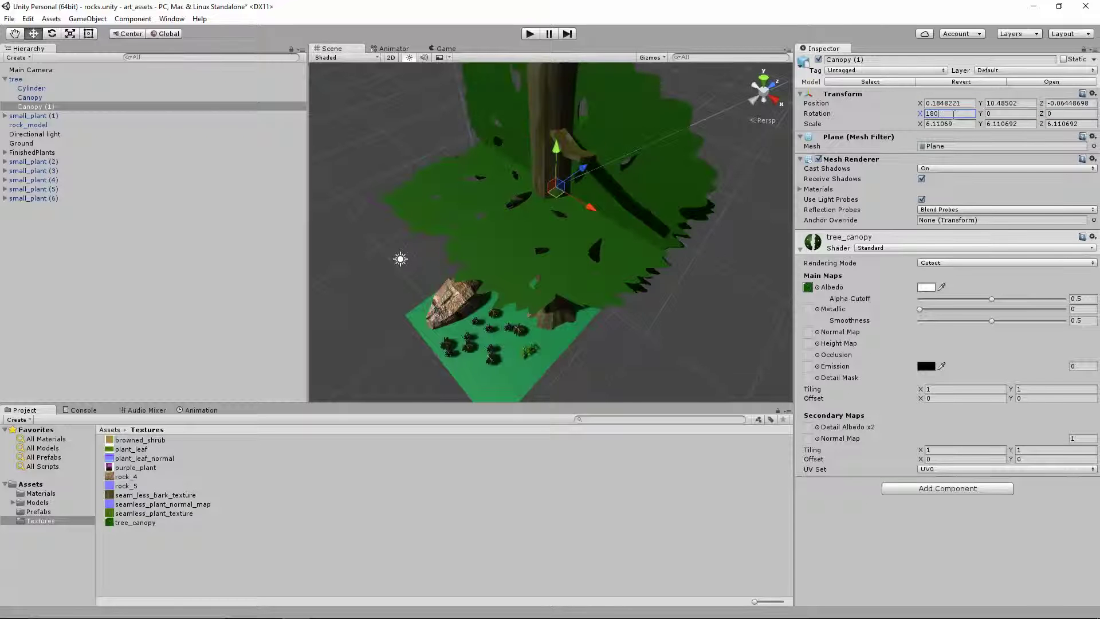
{"action": "key", "text": "BackSpace"}
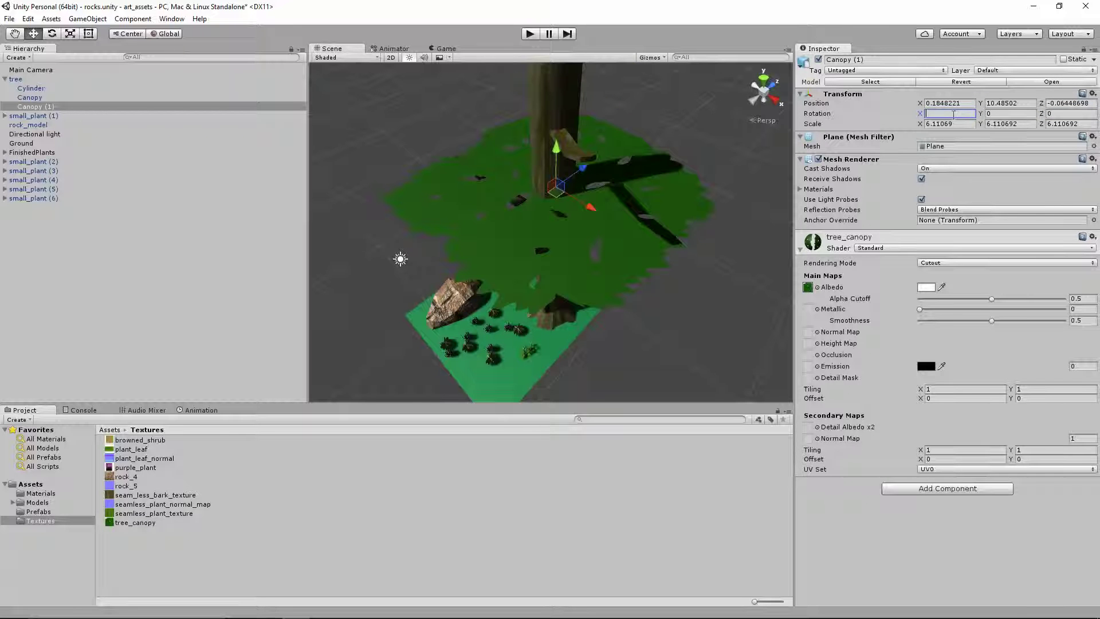
{"action": "key", "text": "Tab"}
{"action": "type", "text": "180"}
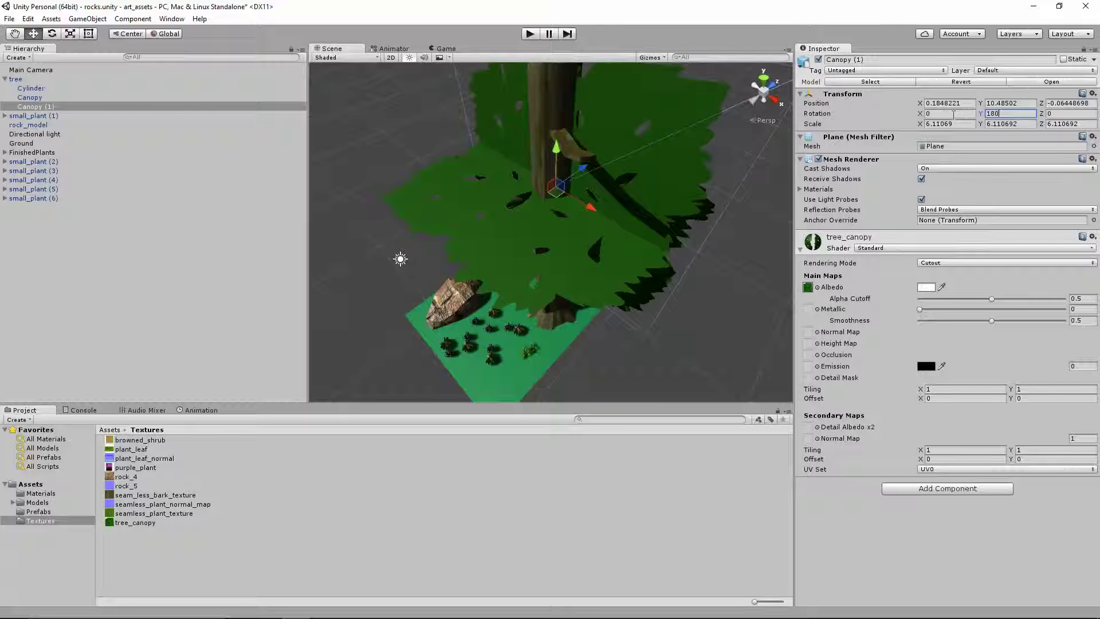
{"action": "key", "text": "BackSpace"}
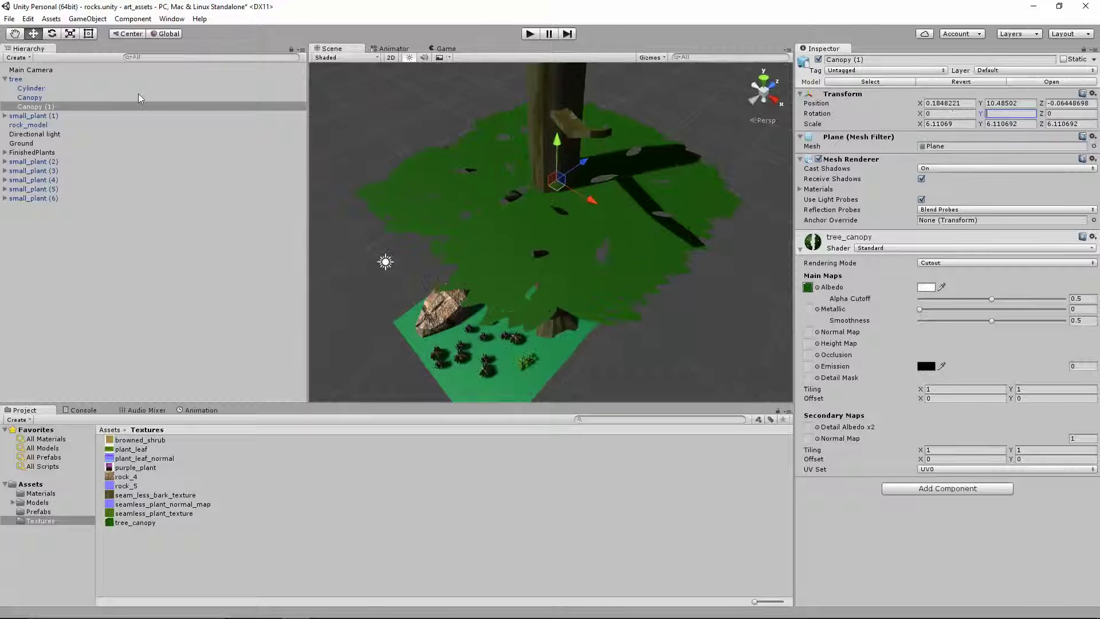
Examine how the duplicate canopy is oriented against the trunk and the original canopy from several angles
{"action": "double_click", "coordinate": [128, 107]}
{"action": "scroll", "coordinate": [665, 263], "scroll_direction": "up", "scroll_amount": 6}
{"action": "right_click_drag", "start_coordinate": [658, 206], "coordinate": [435, 212]}
{"action": "middle_click_drag", "start_coordinate": [654, 270], "coordinate": [566, 195]}
{"action": "right_click_drag", "start_coordinate": [606, 235], "coordinate": [636, 251]}
{"action": "middle_click_drag", "start_coordinate": [636, 251], "coordinate": [646, 272]}
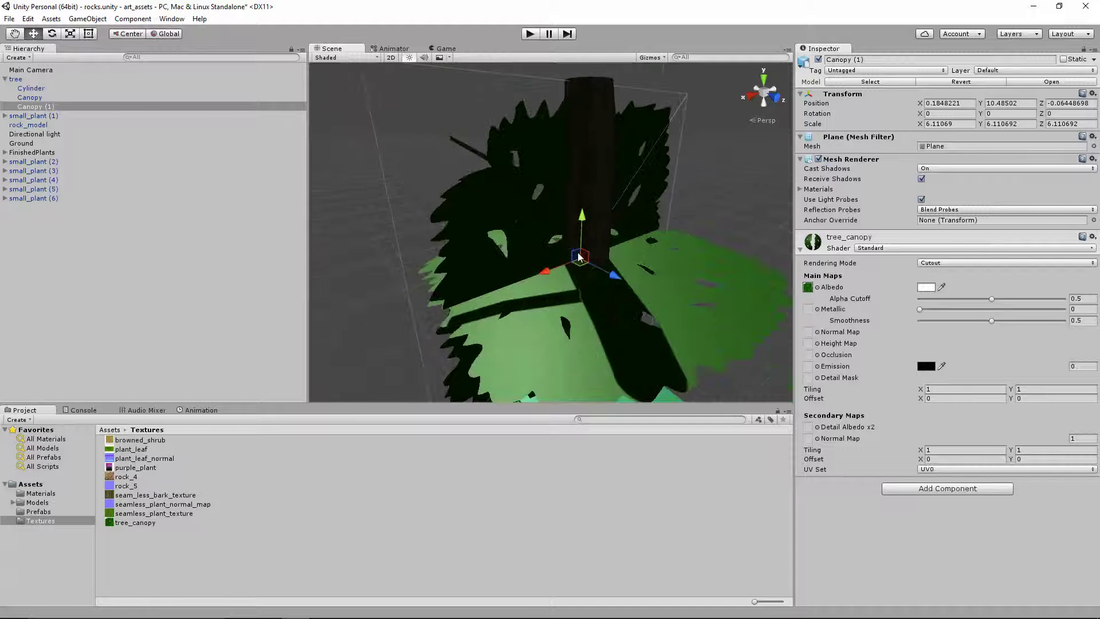
{"action": "scroll", "coordinate": [638, 258], "scroll_direction": "down", "scroll_amount": 4}
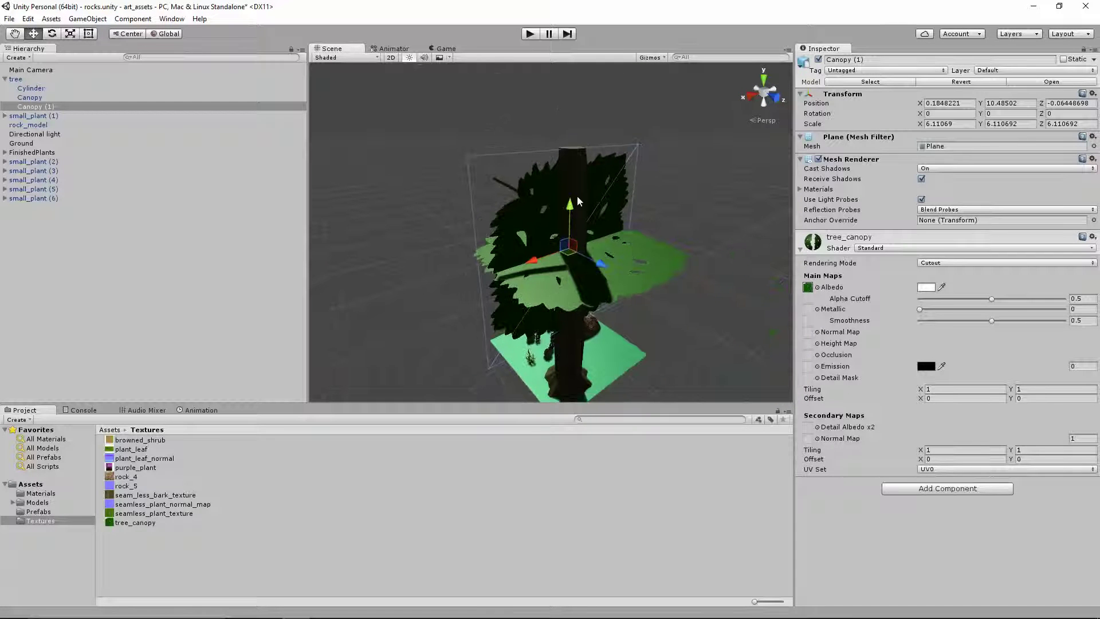
{"action": "scroll", "coordinate": [585, 224], "scroll_direction": "up", "scroll_amount": 3}
{"action": "middle_click_drag", "start_coordinate": [501, 335], "coordinate": [585, 246]}
{"action": "middle_click_drag", "start_coordinate": [576, 143], "coordinate": [531, 253]}
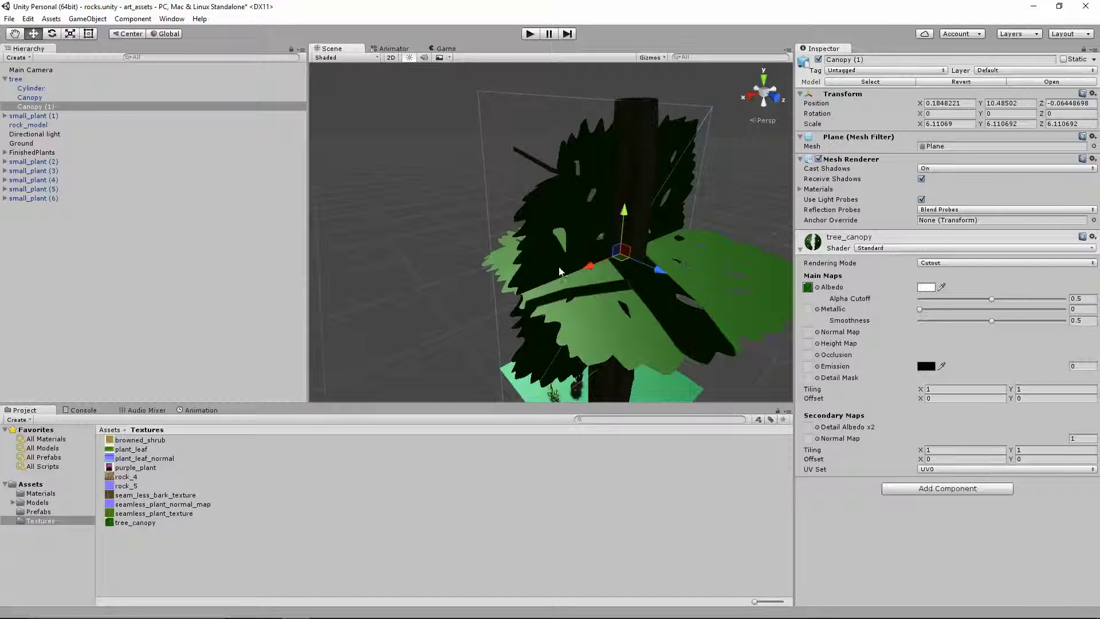
Turn the duplicate canopy face down by setting its rotation to X 90, Y 0 and Z 0
{"action": "left_click", "coordinate": [57, 34]}
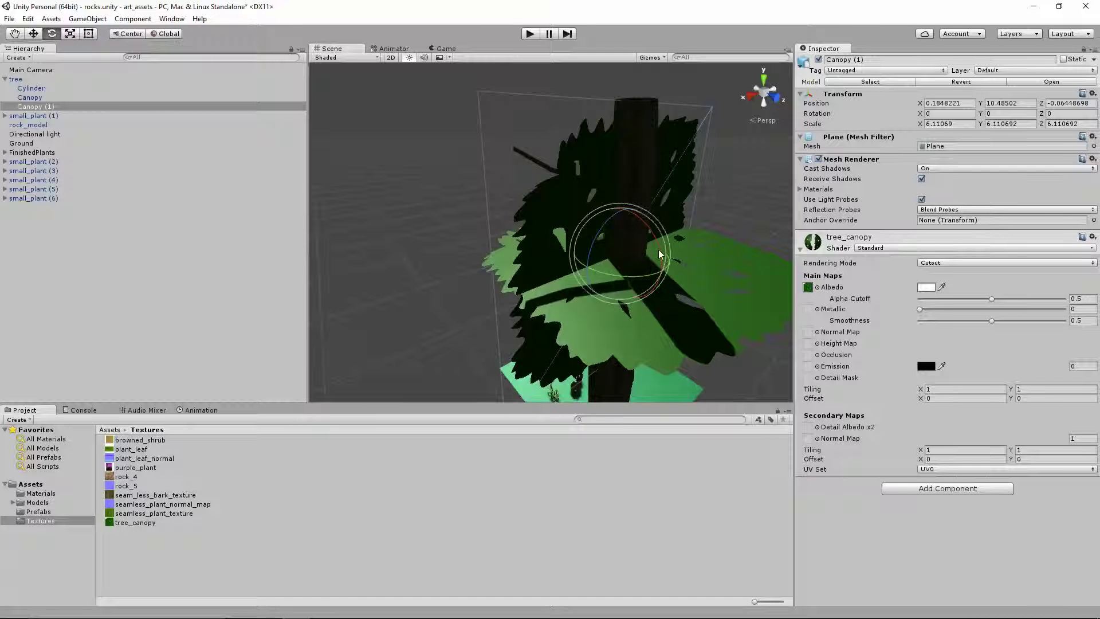
{"action": "left_click_drag", "start_coordinate": [660, 256], "coordinate": [424, 484]}
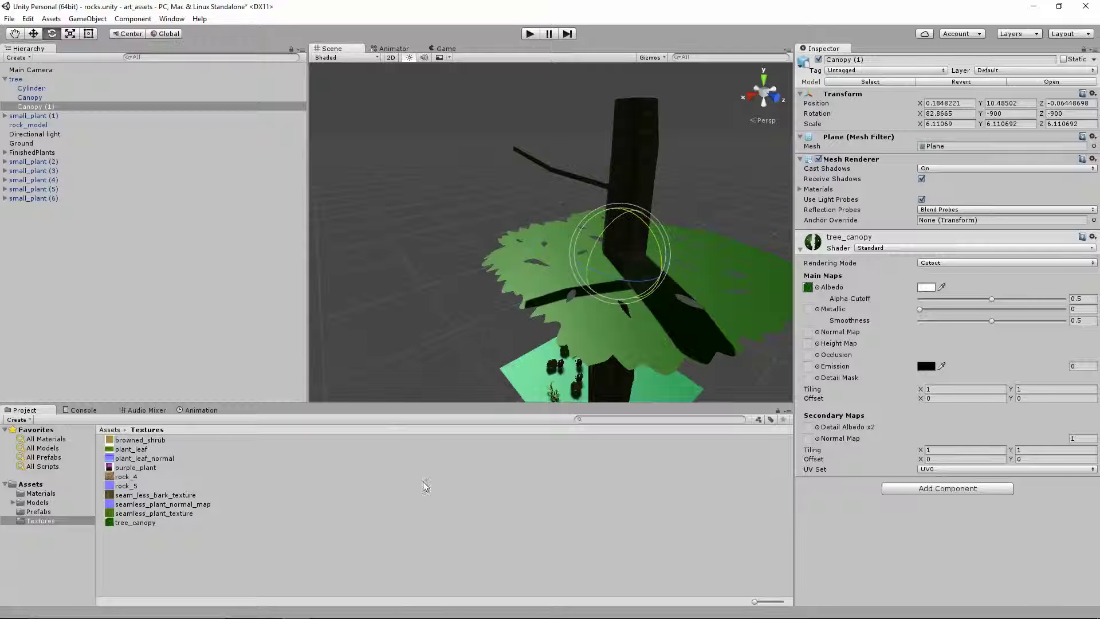
{"action": "left_click", "coordinate": [949, 108]}
{"action": "left_click", "coordinate": [950, 112]}
{"action": "type", "text": "90"}
{"action": "key", "text": "Tab"}
{"action": "type", "text": "0"}
{"action": "key", "text": "Tab"}
{"action": "type", "text": "0"}
Examine the paired canopy planes from below, from the side and from above
{"action": "middle_click_drag", "start_coordinate": [548, 325], "coordinate": [551, 226]}
{"action": "left_click_drag", "start_coordinate": [552, 226], "coordinate": [565, 137], "text": "alt"}
{"action": "middle_click_drag", "start_coordinate": [565, 138], "coordinate": [590, 321]}
{"action": "left_click_drag", "start_coordinate": [590, 321], "coordinate": [514, 211], "text": "alt"}
{"action": "middle_click_drag", "start_coordinate": [514, 211], "coordinate": [524, 419]}
{"action": "left_click", "coordinate": [616, 262]}
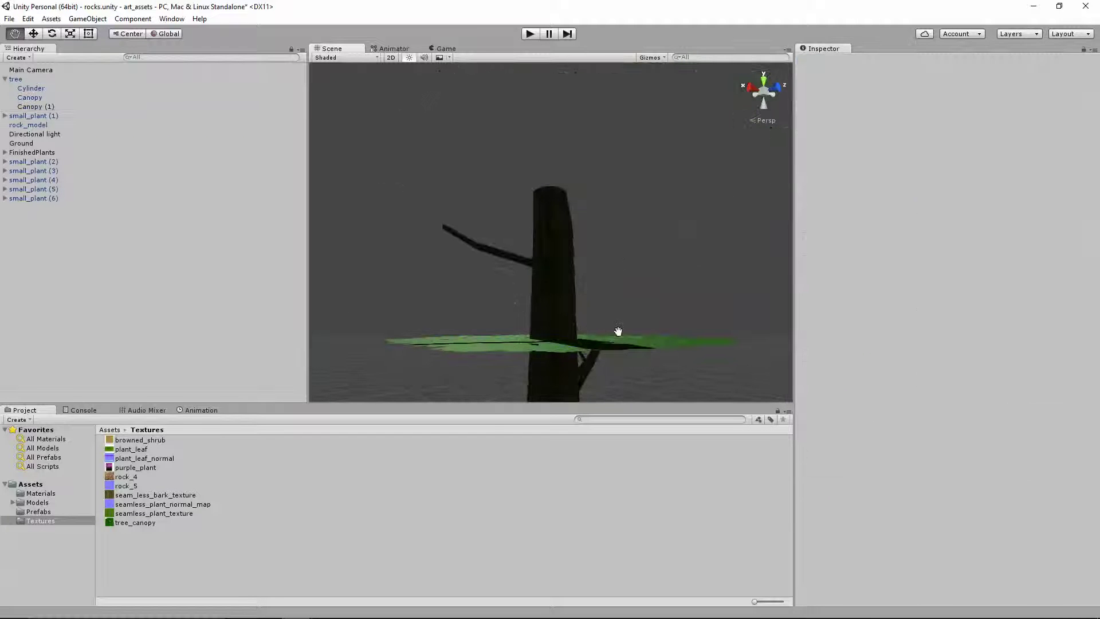
{"action": "middle_click_drag", "start_coordinate": [619, 347], "coordinate": [628, 266]}
{"action": "left_click_drag", "start_coordinate": [628, 265], "coordinate": [624, 379], "text": "alt"}
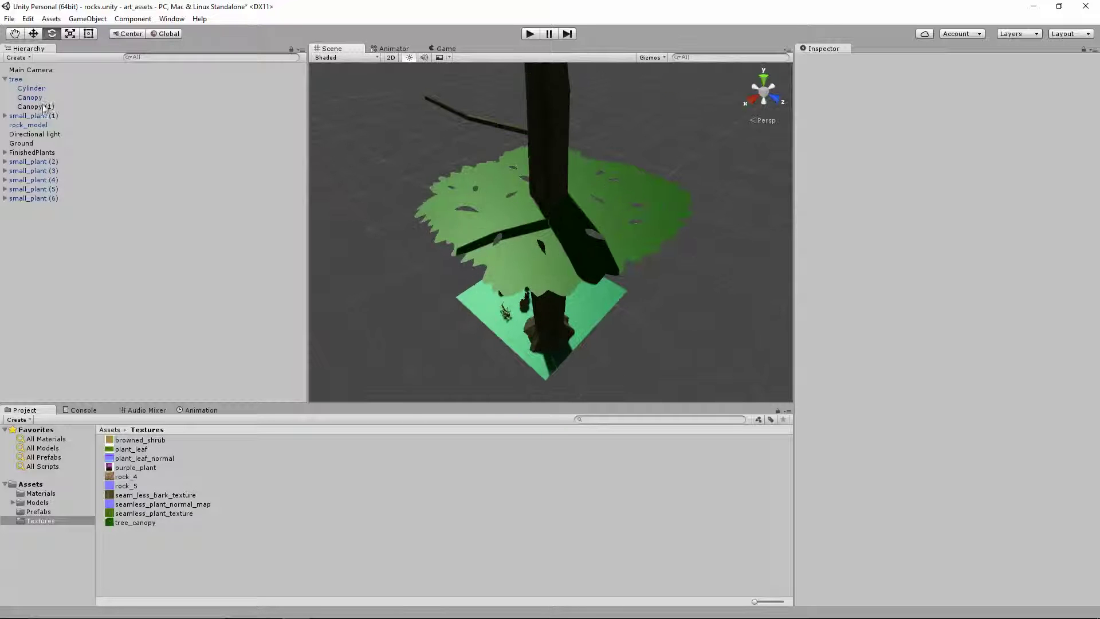
Create an empty child object under the tree and name it Canopy_Section
{"action": "left_click", "coordinate": [17, 57]}
{"action": "left_click", "coordinate": [17, 57]}
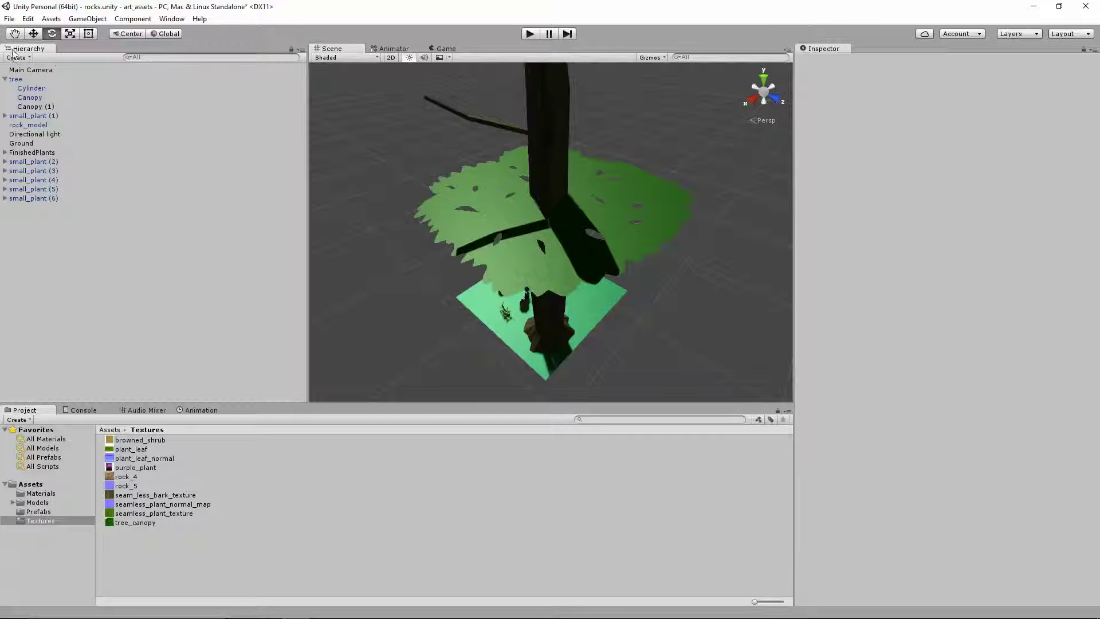
{"action": "left_click", "coordinate": [23, 80]}
{"action": "right_click", "coordinate": [23, 80]}
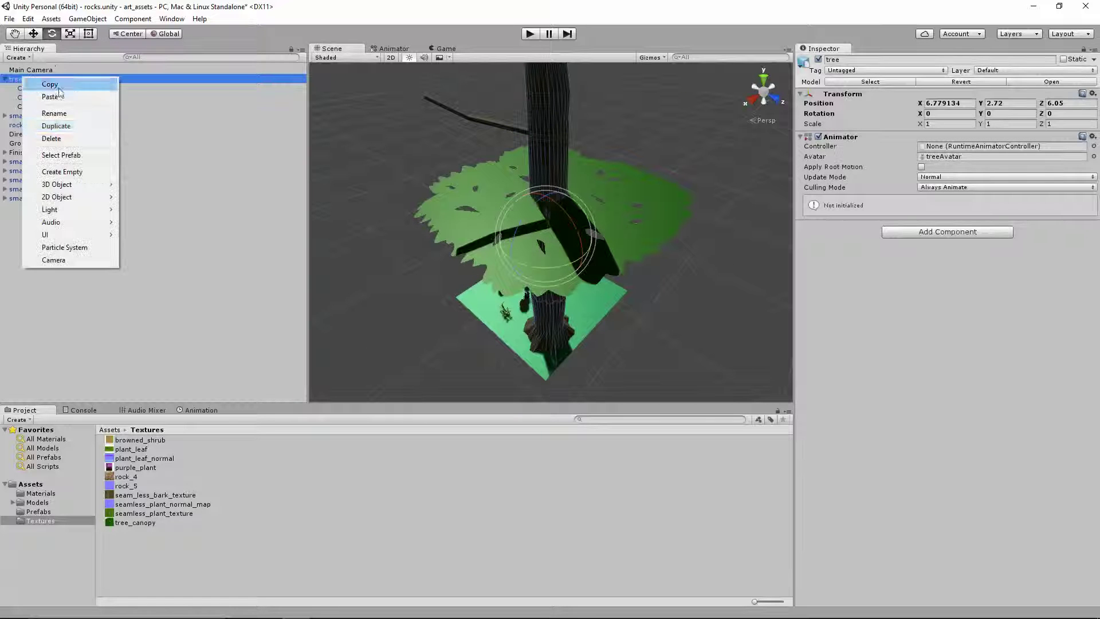
{"action": "left_click", "coordinate": [86, 170]}
{"action": "left_click", "coordinate": [39, 115]}
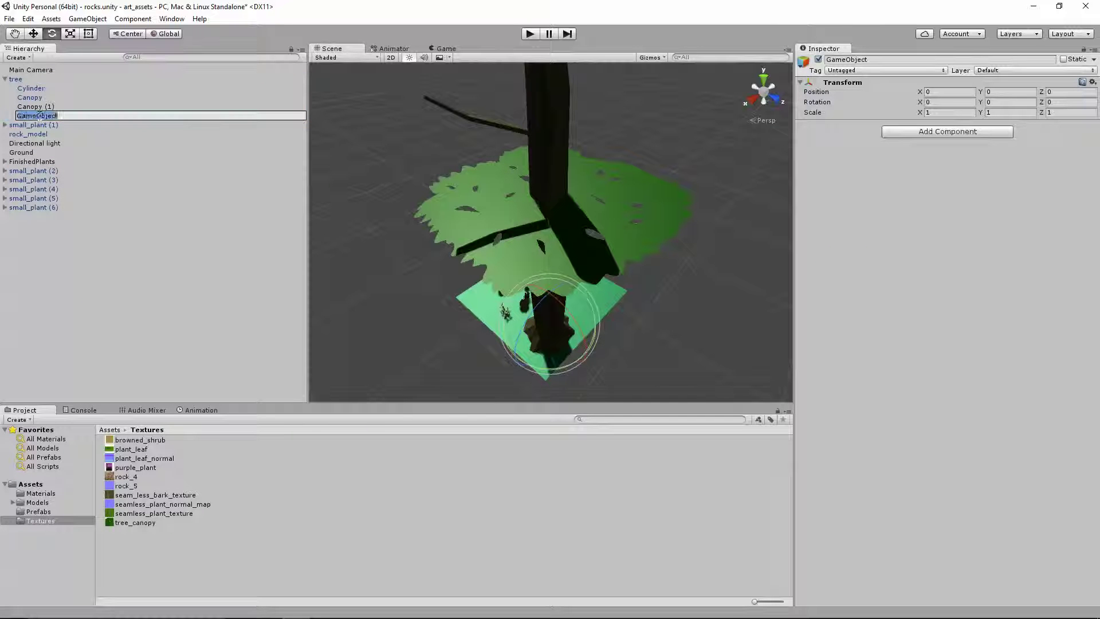
{"action": "type", "text": "Canopy_Section"}
{"action": "key", "text": "Return"}
Move both canopy planes into Canopy_Section, accepting the break of the prefab instance, and collapse the group
{"action": "left_click", "coordinate": [36, 107]}
{"action": "left_click", "coordinate": [29, 97], "text": "ctrl"}
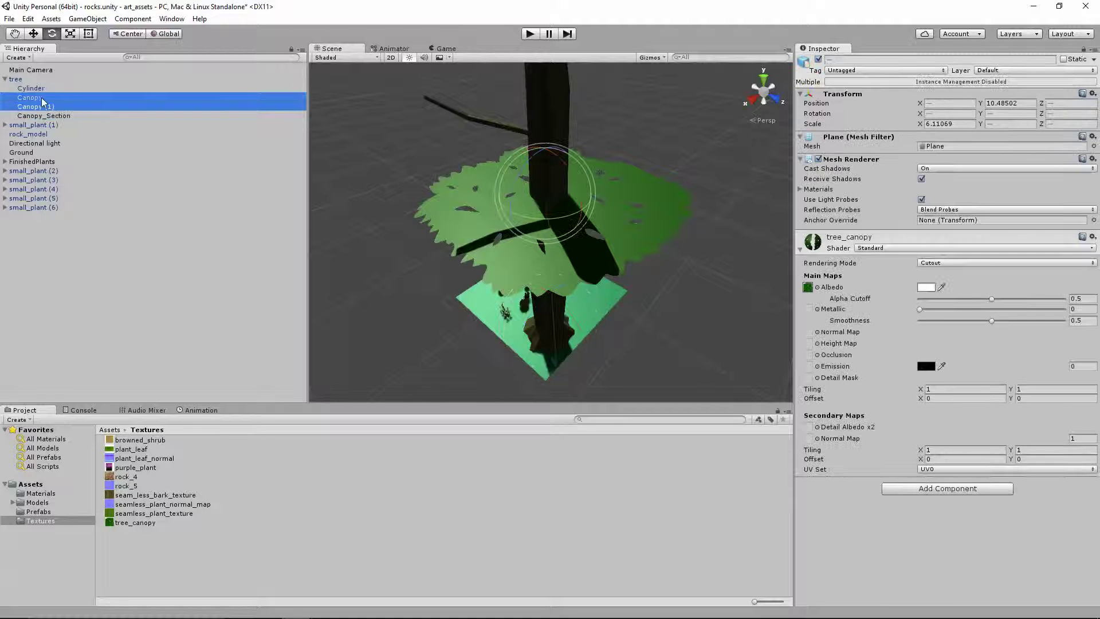
{"action": "left_click_drag", "start_coordinate": [40, 103], "coordinate": [52, 119]}
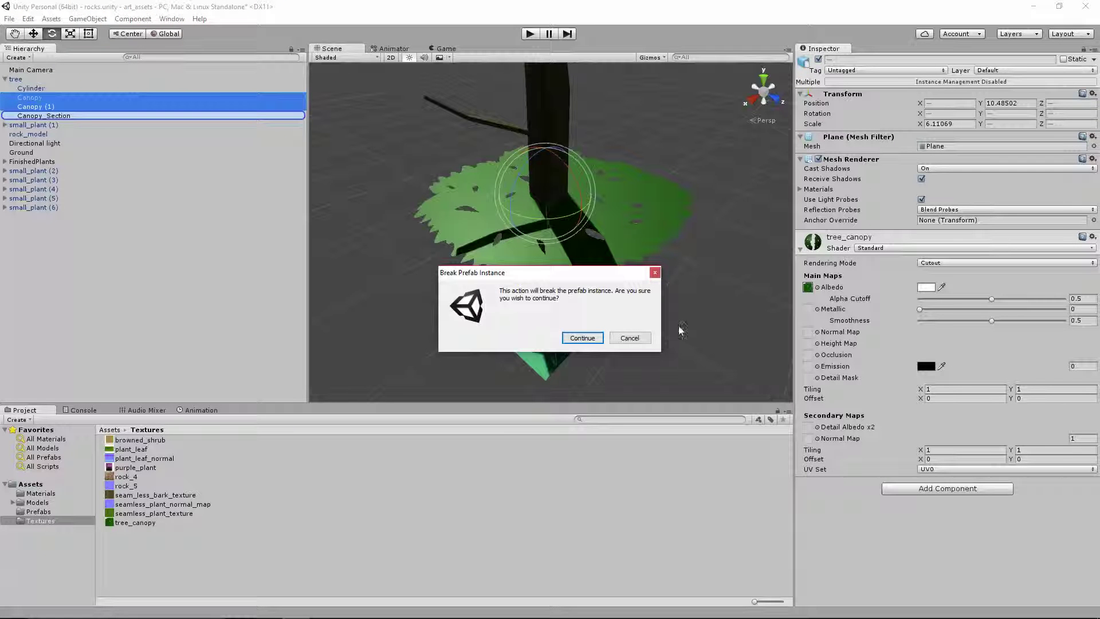
{"action": "left_click", "coordinate": [582, 338]}
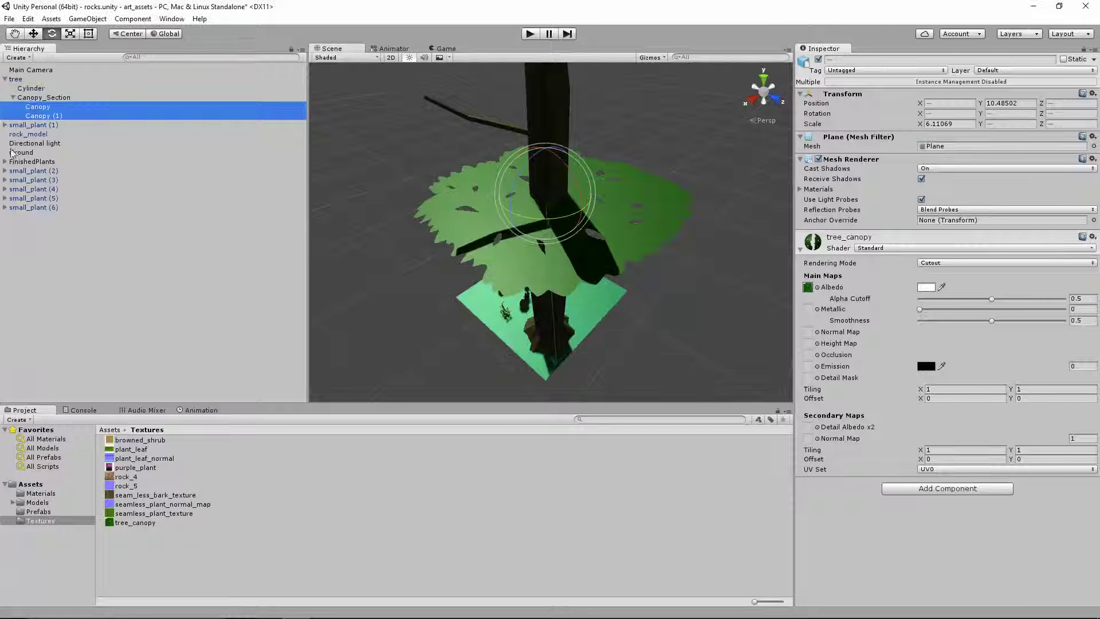
{"action": "left_click", "coordinate": [13, 98]}
Duplicate Canopy_Section and move the copy down the trunk to a Y position of about -1.9
{"action": "left_click", "coordinate": [40, 98]}
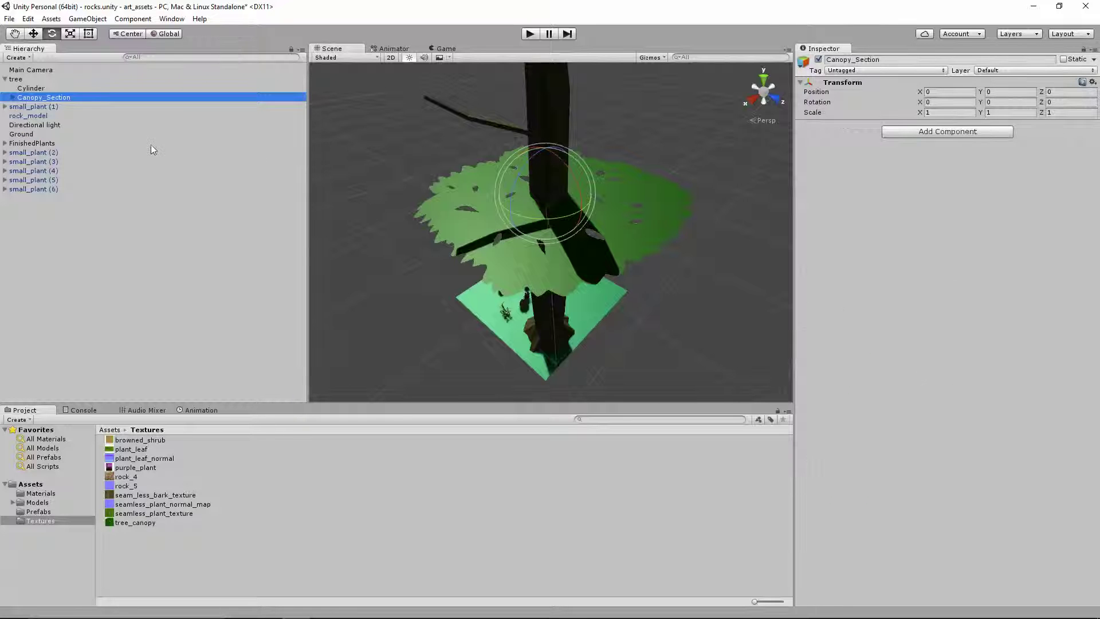
{"action": "key", "text": "ctrl+d"}
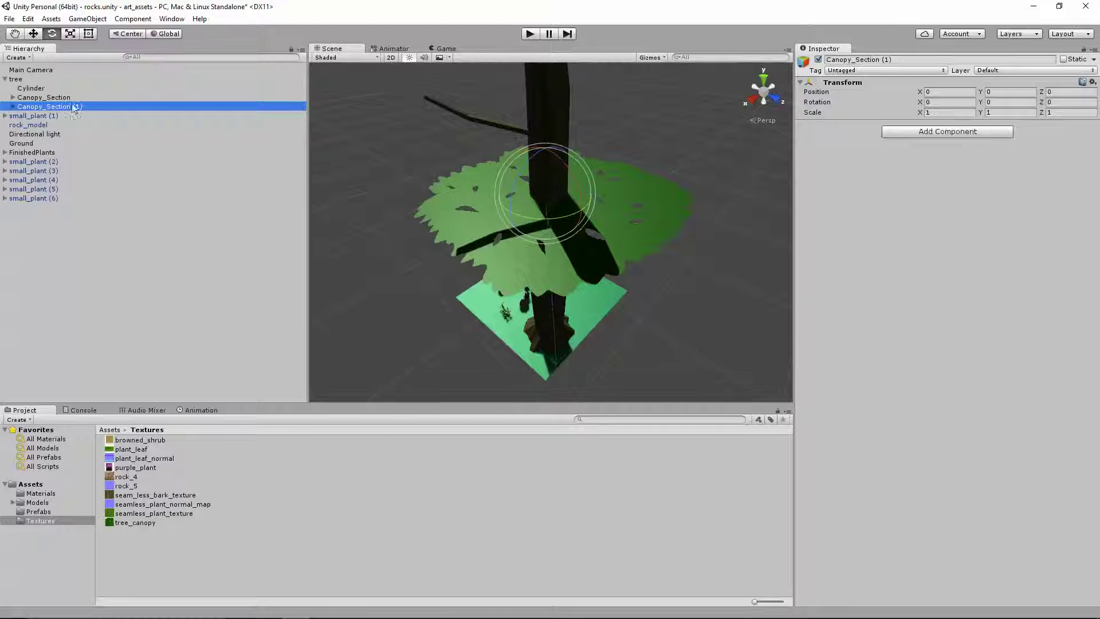
{"action": "scroll", "coordinate": [526, 174], "scroll_direction": "down", "scroll_amount": 1}
{"action": "key", "text": "w"}
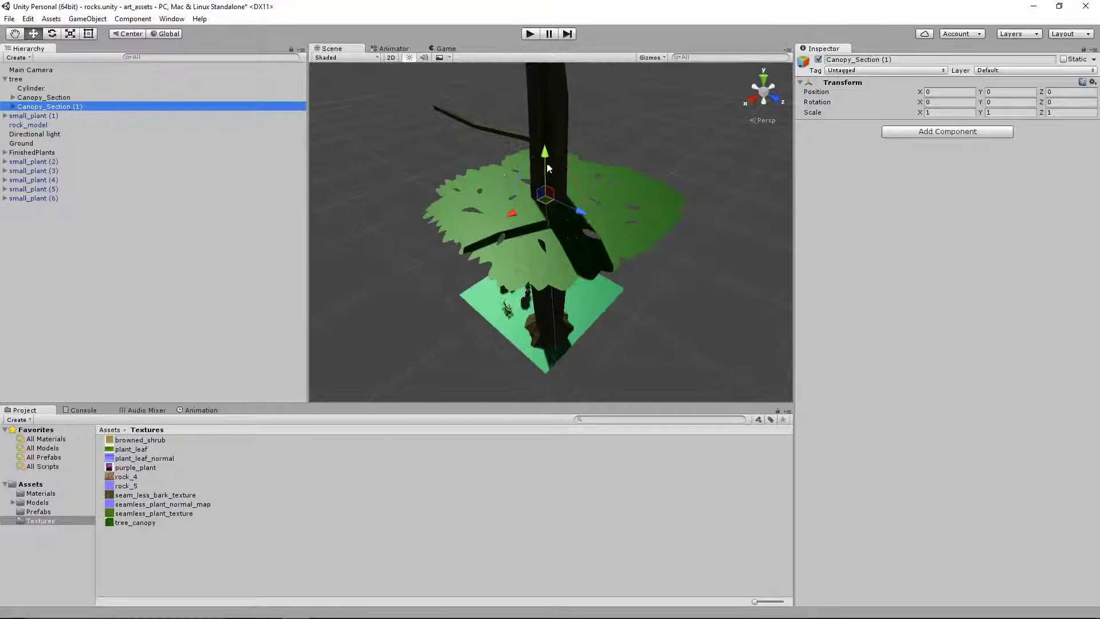
{"action": "left_click", "coordinate": [33, 35]}
{"action": "left_click_drag", "start_coordinate": [543, 159], "coordinate": [544, 191]}
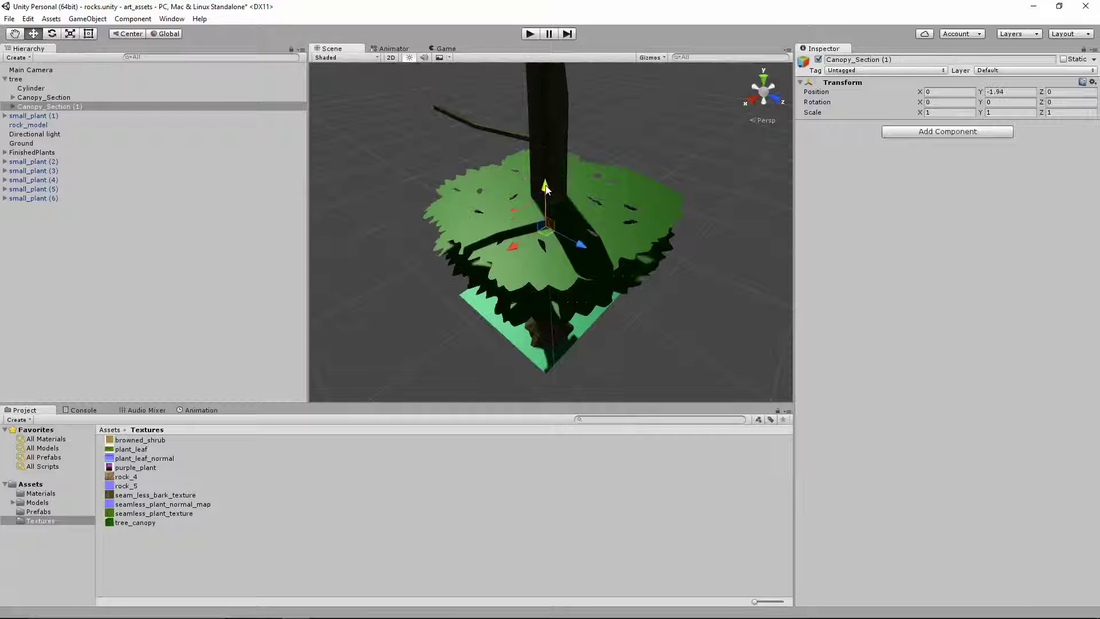
{"action": "middle_click_drag", "start_coordinate": [545, 248], "coordinate": [559, 189]}
{"action": "right_click_drag", "start_coordinate": [559, 329], "coordinate": [557, 285]}
{"action": "scroll", "coordinate": [563, 269], "scroll_direction": "up", "scroll_amount": 2}
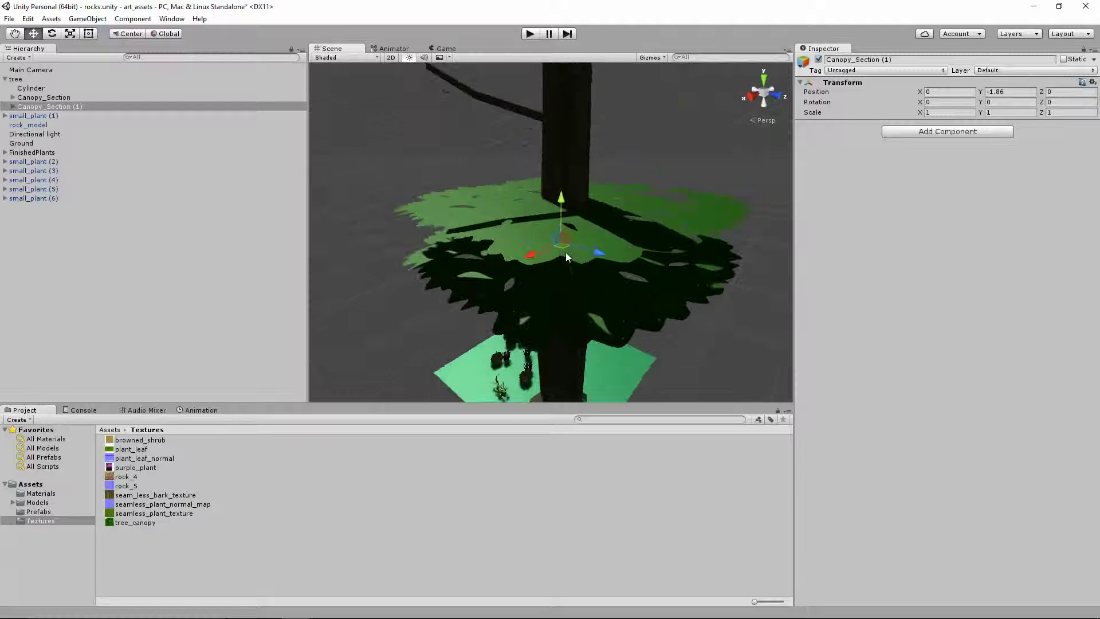
Scale the lower canopy section uniformly down to about 0.82
{"action": "left_click", "coordinate": [69, 34]}
{"action": "left_click_drag", "start_coordinate": [559, 243], "coordinate": [572, 253]}
{"action": "middle_click_drag", "start_coordinate": [586, 257], "coordinate": [585, 239]}
{"action": "mouse_move", "coordinate": [586, 239]}
{"action": "left_mouse_down", "text": "alt"}
{"action": "mouse_move", "coordinate": [580, 189]}
{"action": "mouse_move", "coordinate": [583, 251]}
{"action": "left_mouse_up", "text": "alt"}
{"action": "right_click_drag", "start_coordinate": [581, 247], "coordinate": [562, 361]}
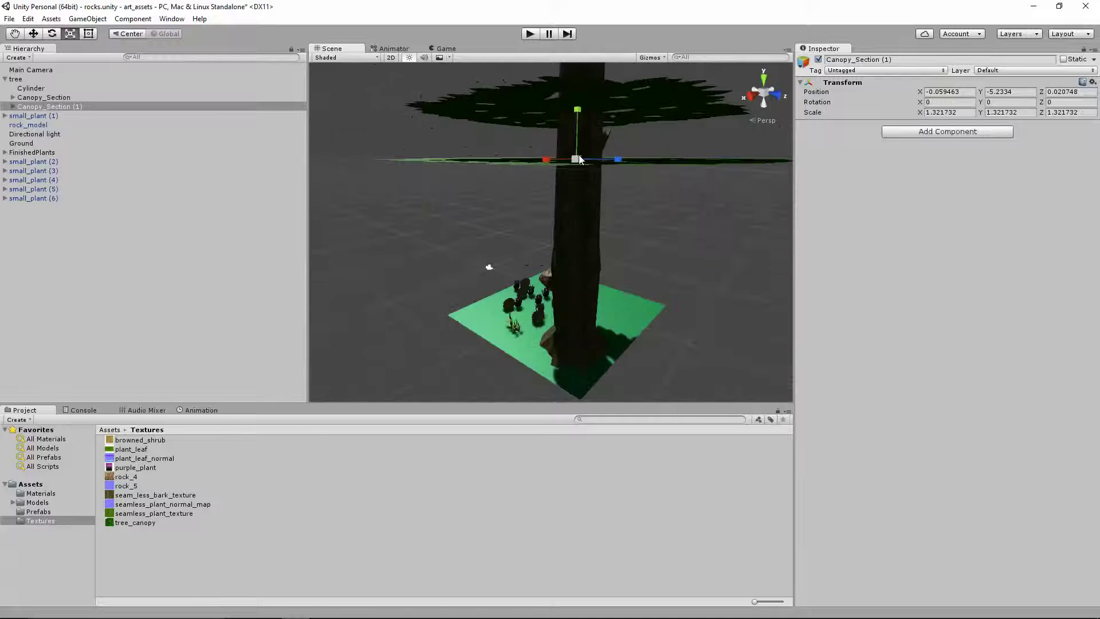
{"action": "left_click_drag", "start_coordinate": [576, 161], "coordinate": [553, 158]}
{"action": "middle_click_drag", "start_coordinate": [549, 170], "coordinate": [575, 285]}
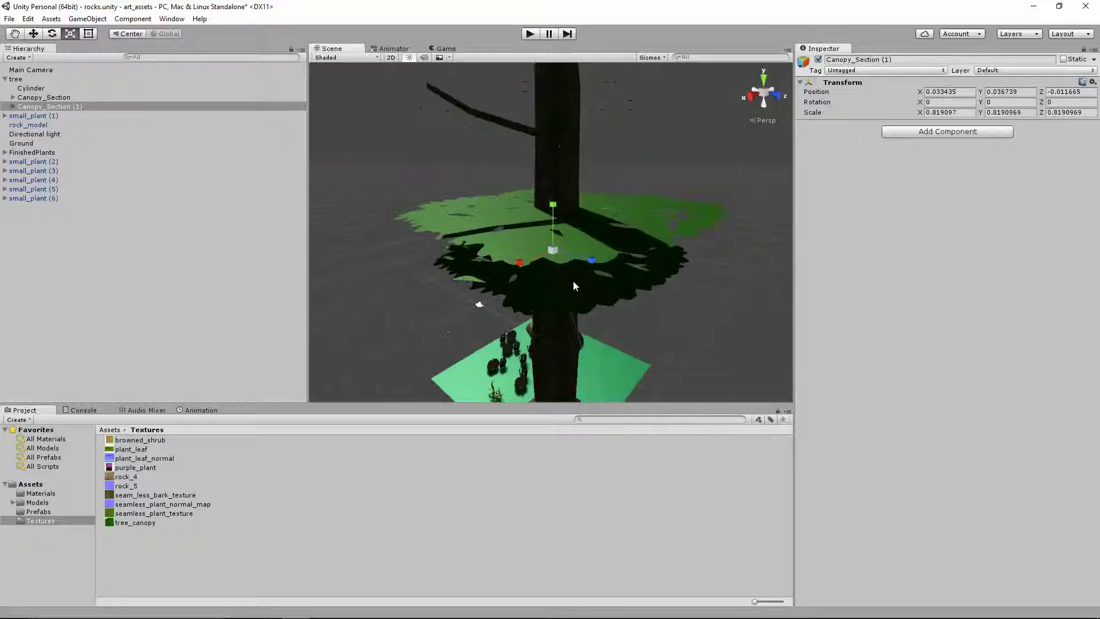
Duplicate the scaled-down canopy section and move the copy down to a Y position of about -1.39
{"action": "left_click", "coordinate": [57, 108]}
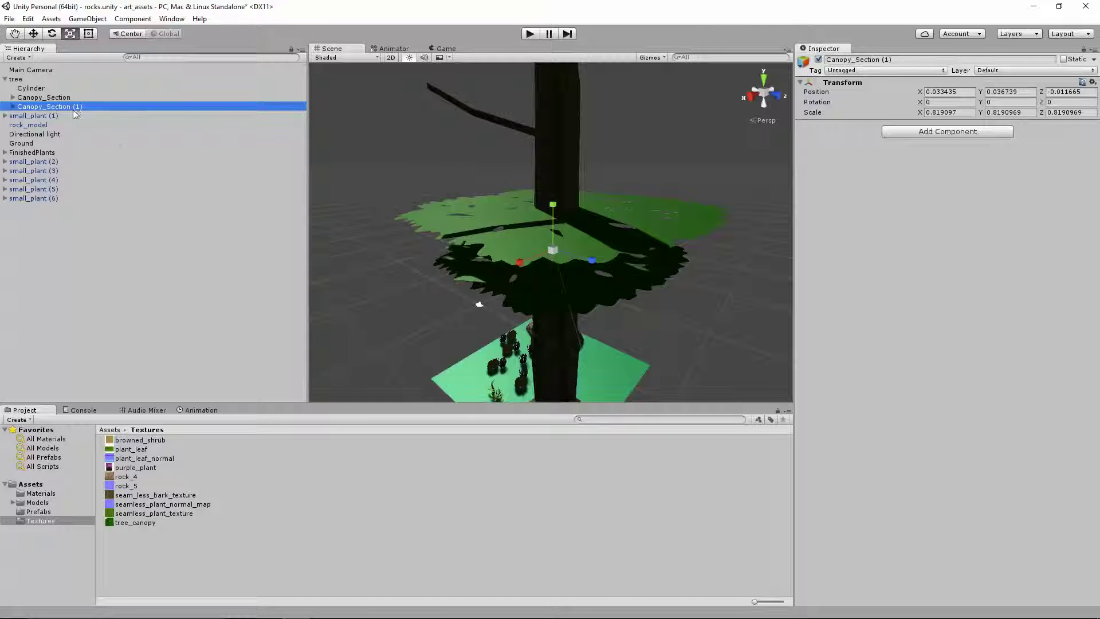
{"action": "key", "text": "ctrl+d"}
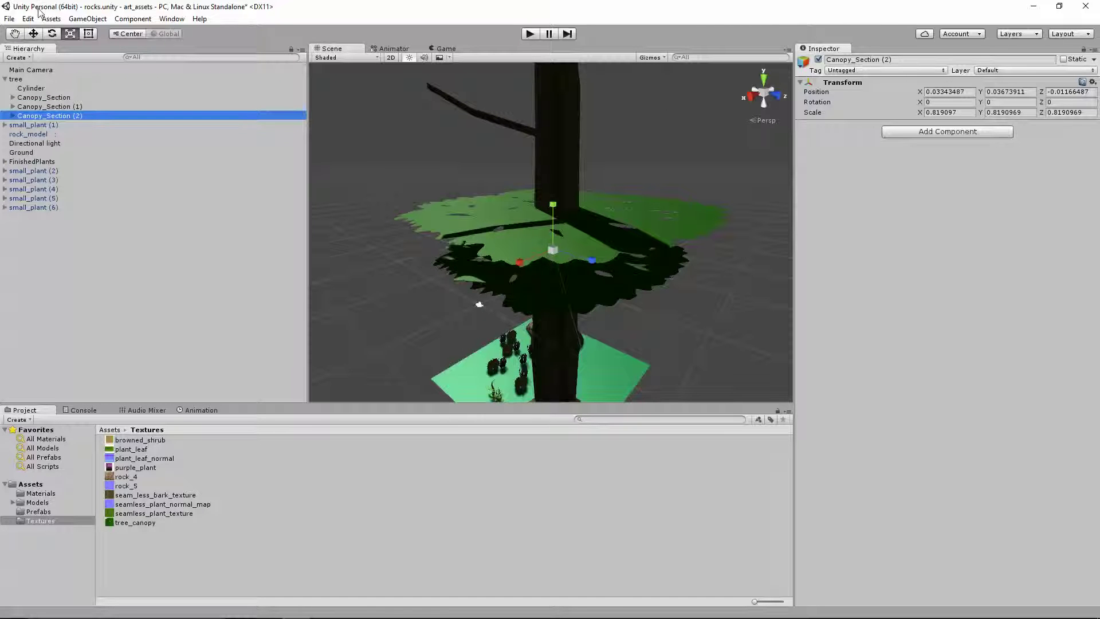
{"action": "left_click", "coordinate": [33, 33]}
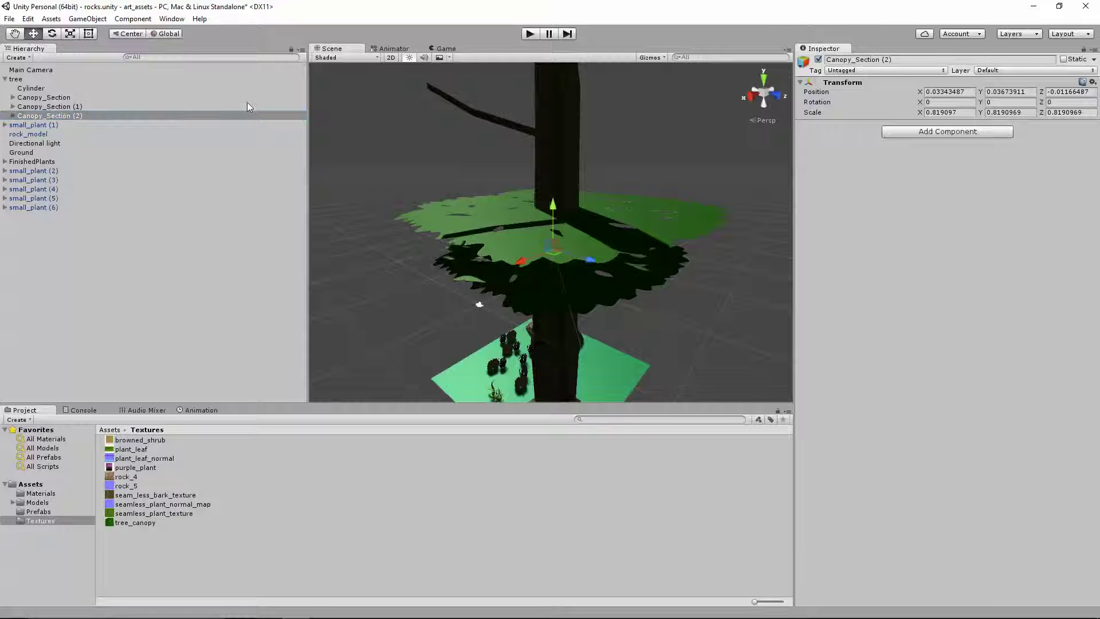
{"action": "left_click_drag", "start_coordinate": [547, 220], "coordinate": [557, 242]}
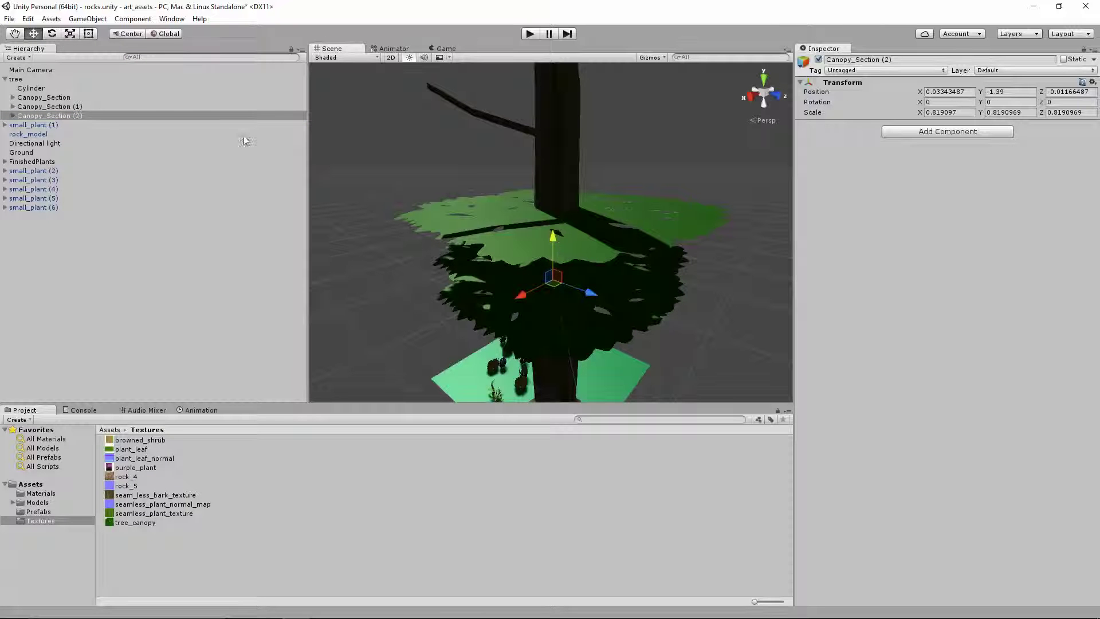
Scale Canopy_Section (2) uniformly down to about 0.62 and duplicate it
{"action": "left_click", "coordinate": [73, 34]}
{"action": "left_click_drag", "start_coordinate": [553, 282], "coordinate": [538, 287]}
{"action": "left_click", "coordinate": [68, 116]}
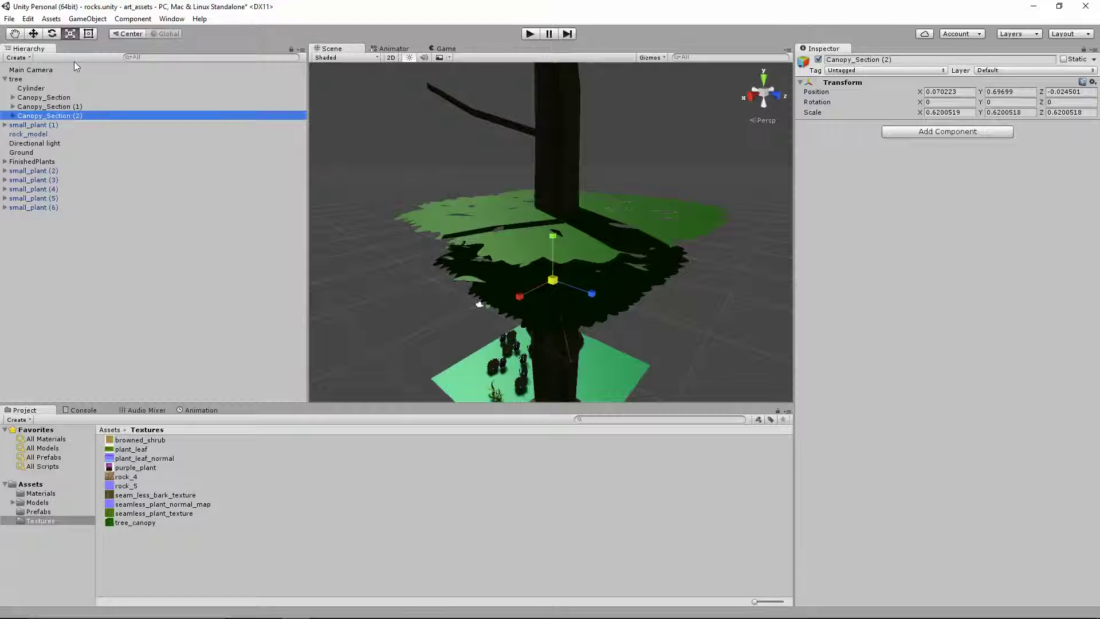
{"action": "key", "text": "ctrl+d"}
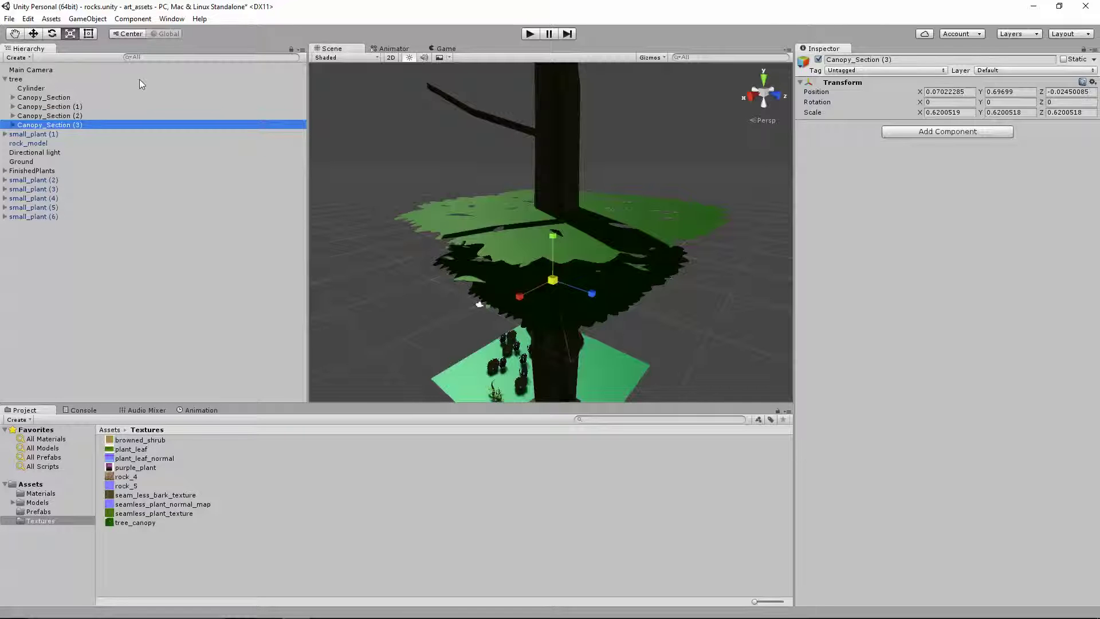
Move the duplicated Canopy_Section (3) down the trunk and scale it uniformly to about 0.5
{"action": "left_click", "coordinate": [33, 34]}
{"action": "left_click_drag", "start_coordinate": [544, 249], "coordinate": [543, 309]}
{"action": "left_click", "coordinate": [70, 34]}
Examine the stacked canopy sections and the trunk from below, from the side and from farther away
{"action": "right_click_drag", "start_coordinate": [588, 390], "coordinate": [602, 292]}
{"action": "middle_click_drag", "start_coordinate": [555, 397], "coordinate": [628, 162]}
{"action": "right_click_drag", "start_coordinate": [590, 241], "coordinate": [696, 332]}
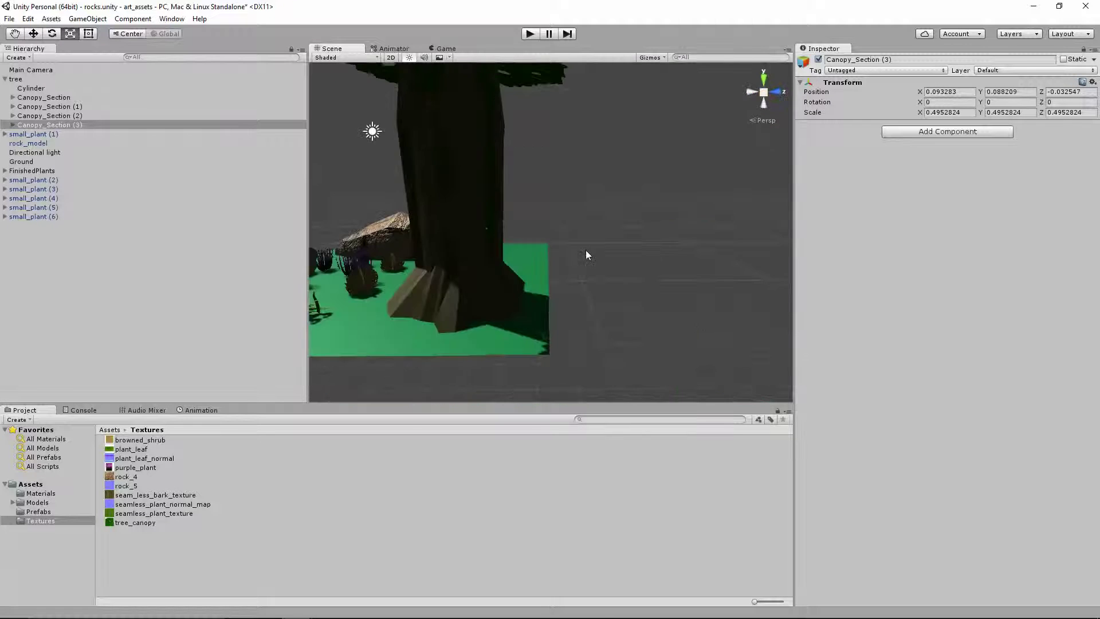
{"action": "middle_click_drag", "start_coordinate": [585, 250], "coordinate": [675, 339]}
{"action": "left_click", "coordinate": [676, 338]}
{"action": "middle_click_drag", "start_coordinate": [681, 290], "coordinate": [686, 499]}
{"action": "scroll", "coordinate": [648, 298], "scroll_direction": "down", "scroll_amount": 8}
{"action": "left_click", "coordinate": [635, 351]}
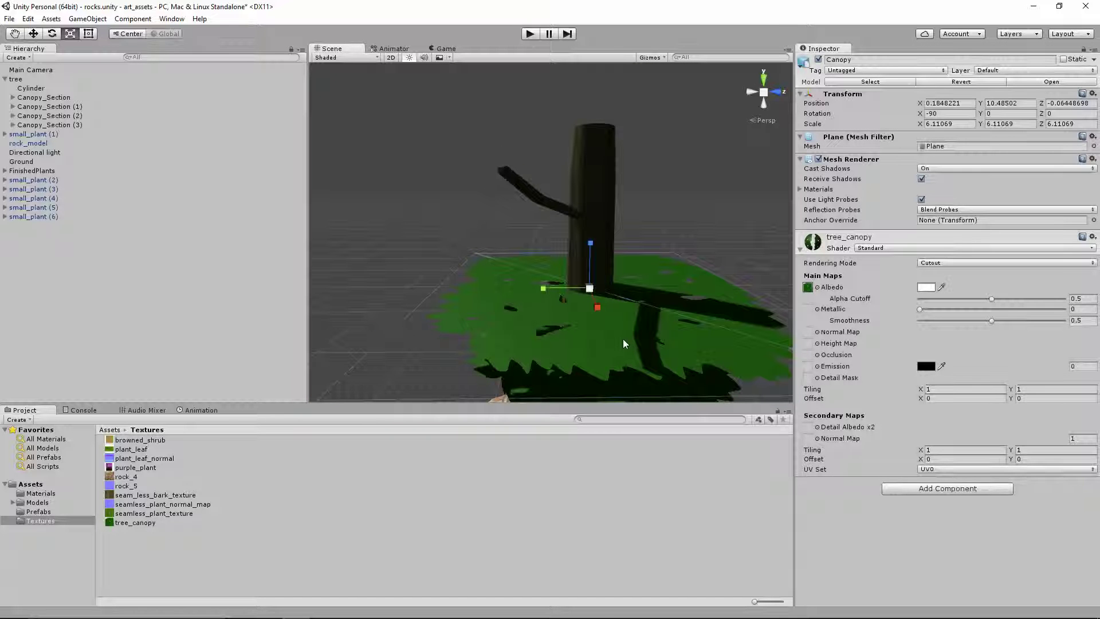
{"action": "scroll", "coordinate": [616, 312], "scroll_direction": "down", "scroll_amount": 4}
Place a copy of the full-size Canopy_Section higher on the trunk, scaled uniformly down to about 0.78
{"action": "left_click", "coordinate": [50, 125]}
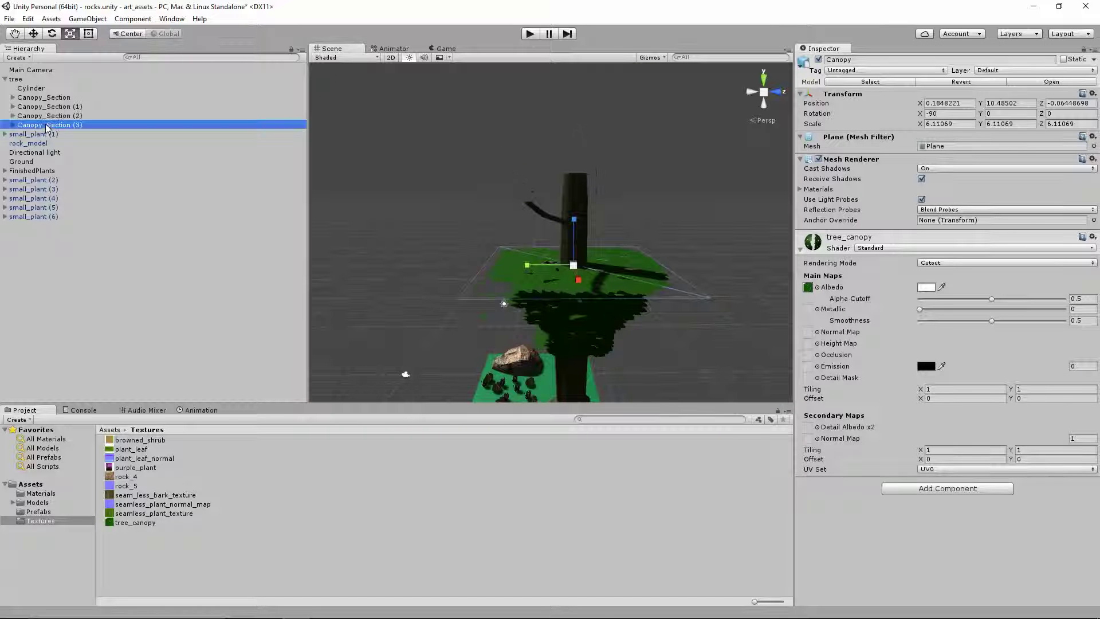
{"action": "scroll", "coordinate": [599, 317], "scroll_direction": "up", "scroll_amount": 1}
{"action": "left_click", "coordinate": [80, 107]}
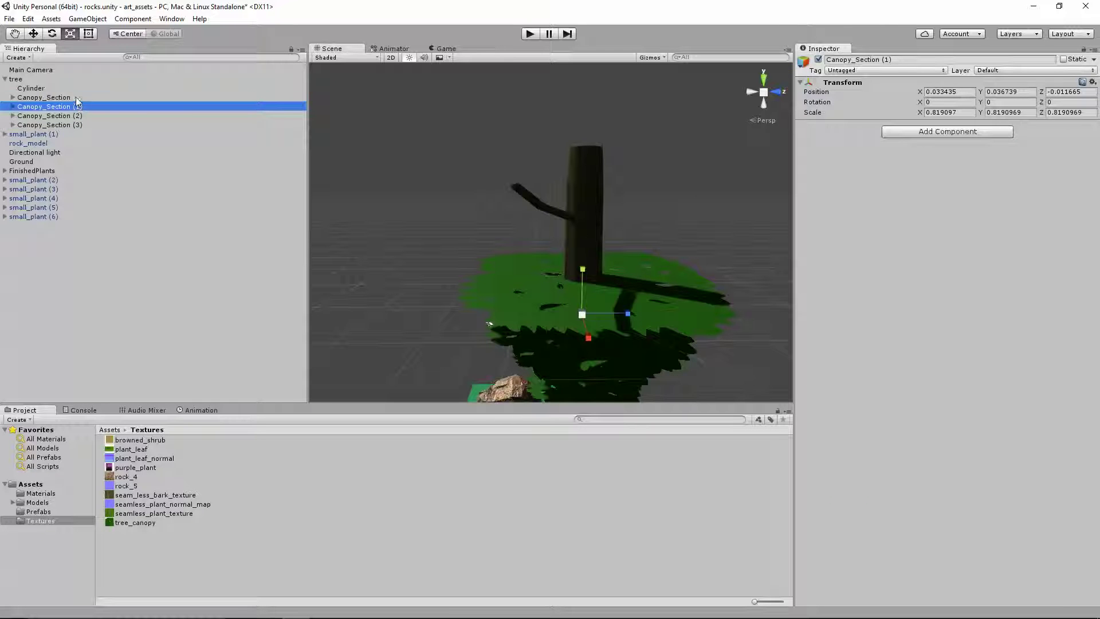
{"action": "left_click", "coordinate": [78, 98]}
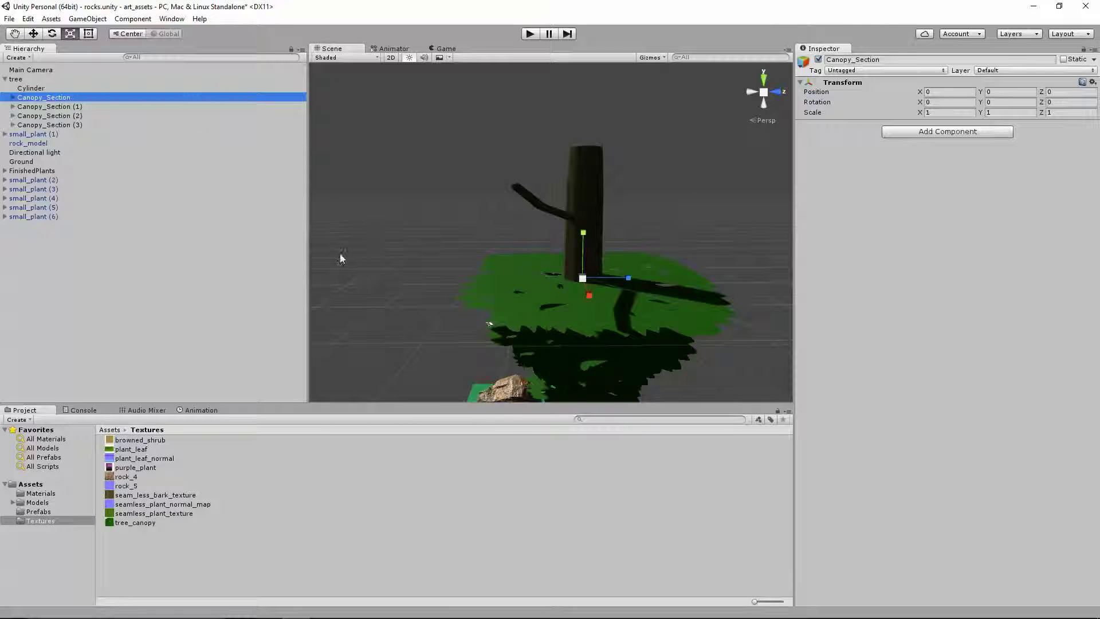
{"action": "key", "text": "ctrl+d"}
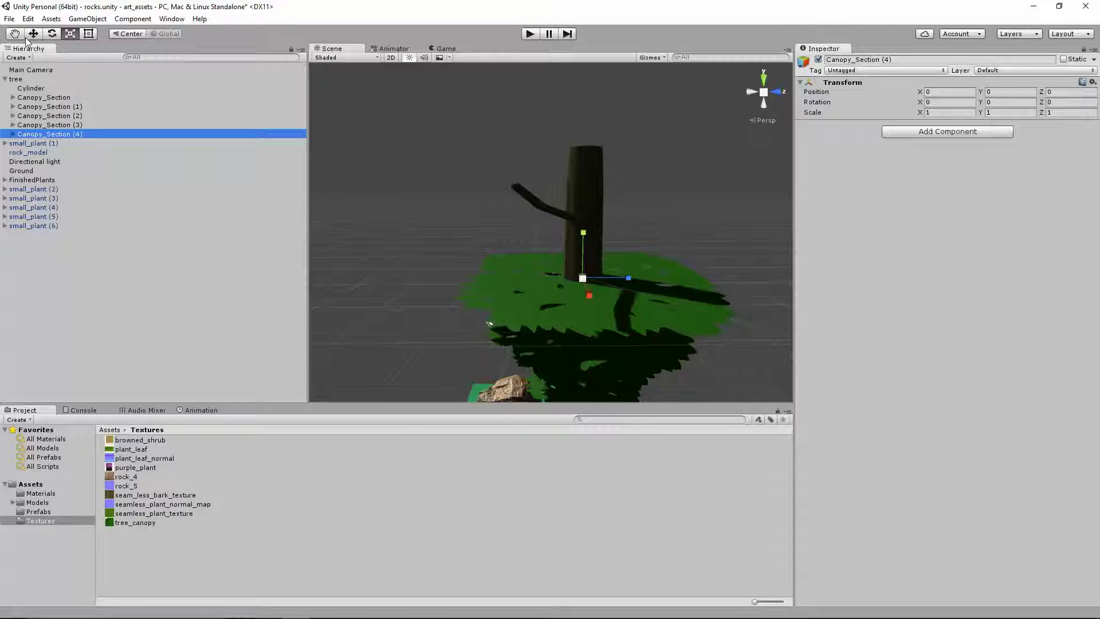
{"action": "left_click", "coordinate": [34, 33]}
{"action": "mouse_move", "coordinate": [583, 252]}
{"action": "left_mouse_down"}
{"action": "mouse_move", "coordinate": [583, 210]}
{"action": "mouse_move", "coordinate": [570, 237]}
{"action": "left_mouse_up"}
{"action": "left_click", "coordinate": [74, 33]}
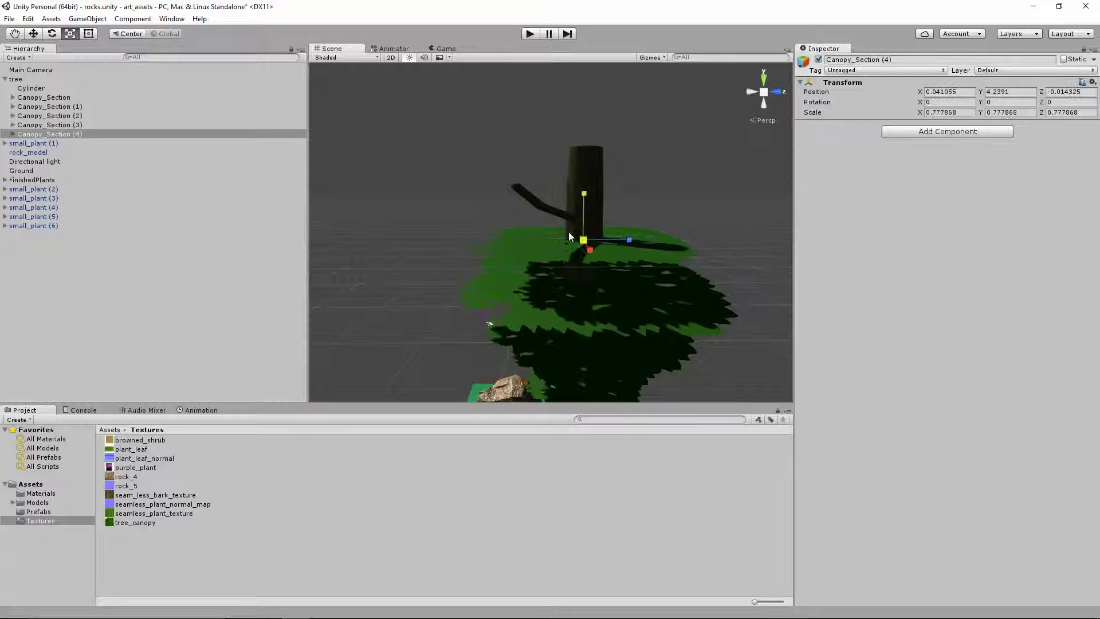
Duplicate Canopy_Section (4) and move the copy up the trunk to a Y position of about 6.58
{"action": "left_click", "coordinate": [52, 134]}
{"action": "key", "text": "ctrl+d"}
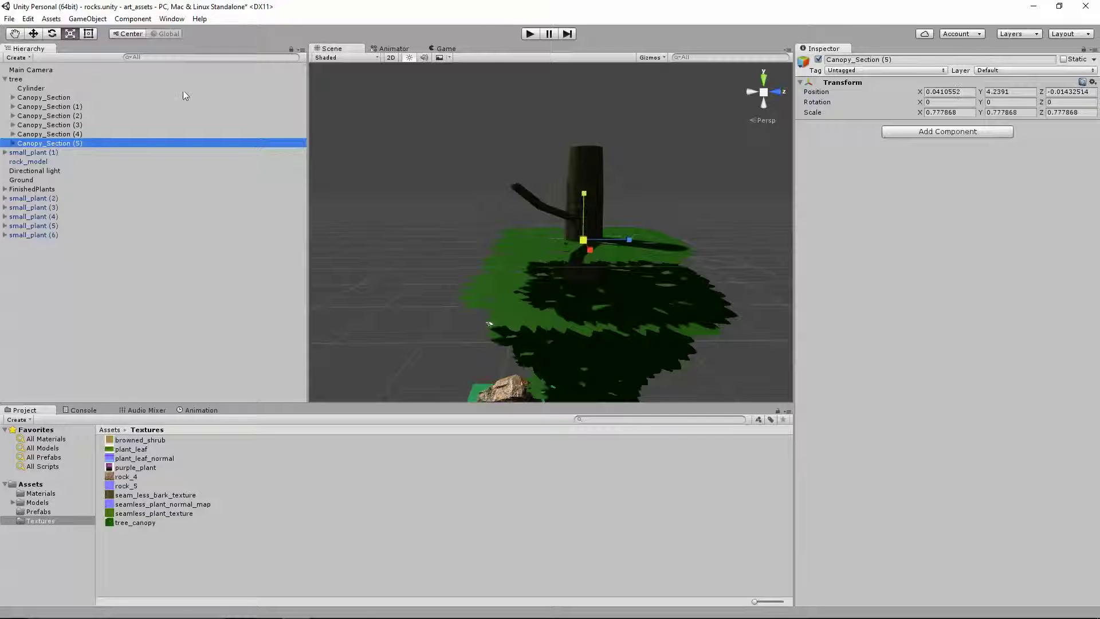
{"action": "left_click", "coordinate": [32, 34]}
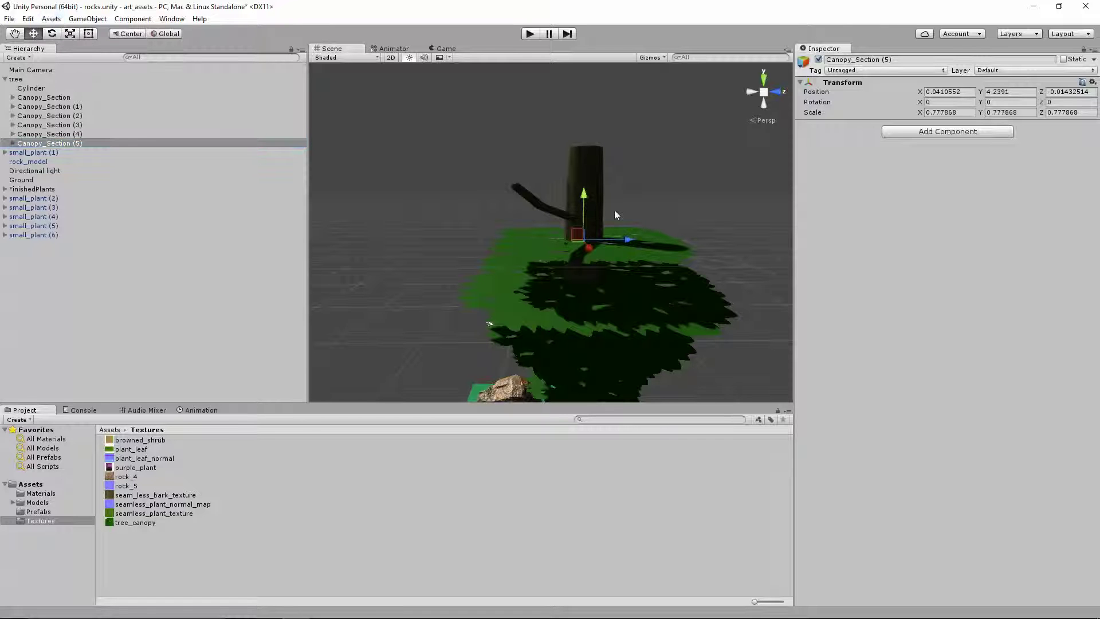
{"action": "left_click_drag", "start_coordinate": [584, 199], "coordinate": [589, 149]}
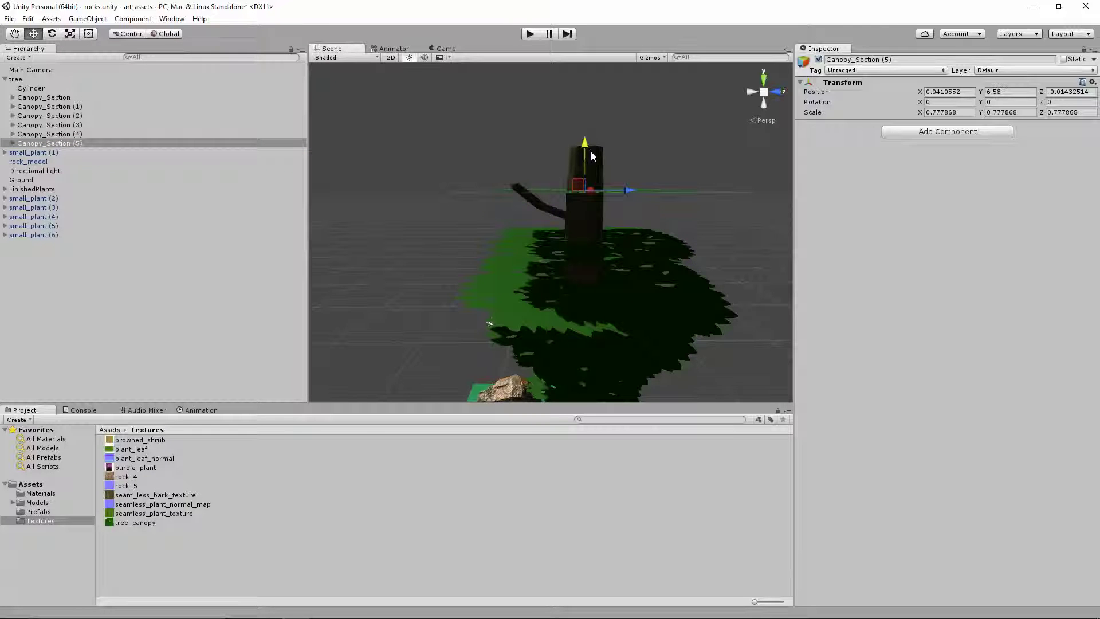
Scale Canopy_Section (5) uniformly down to about 0.55
{"action": "key", "text": "e"}
{"action": "middle_click_drag", "start_coordinate": [611, 197], "coordinate": [603, 275]}
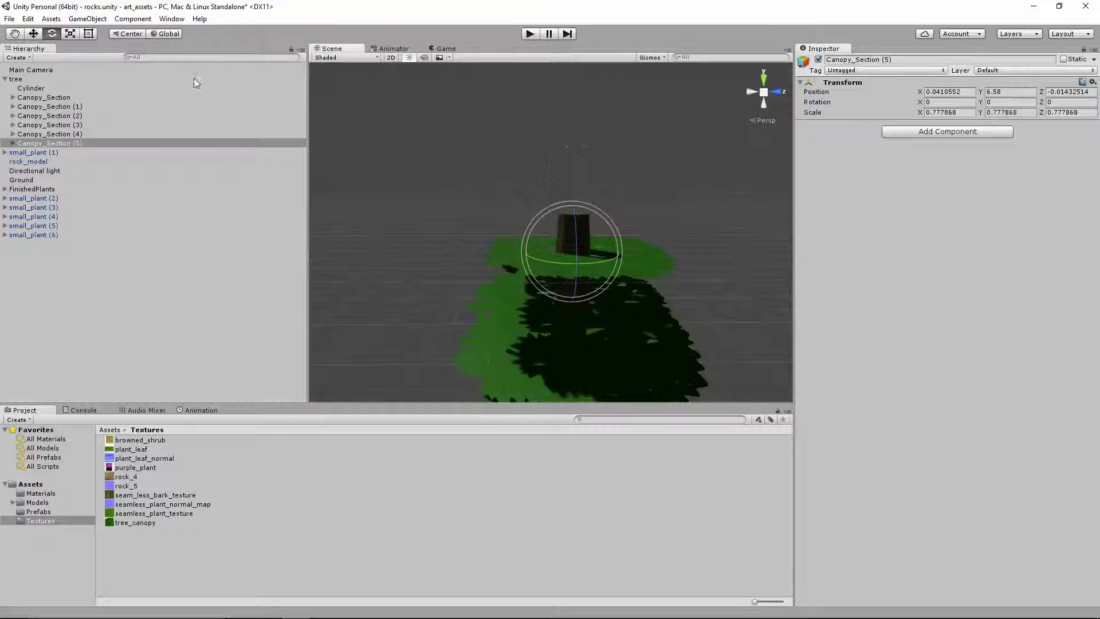
{"action": "left_click", "coordinate": [74, 33]}
{"action": "mouse_move", "coordinate": [567, 256]}
{"action": "left_mouse_down"}
{"action": "mouse_move", "coordinate": [563, 248]}
{"action": "mouse_move", "coordinate": [563, 270]}
{"action": "left_mouse_up"}
Duplicate Canopy_Section (5) and raise the copy to the trunk's top at a Y position of about 10.9
{"action": "left_click", "coordinate": [57, 143]}
{"action": "key", "text": "ctrl+d"}
{"action": "left_click", "coordinate": [33, 33]}
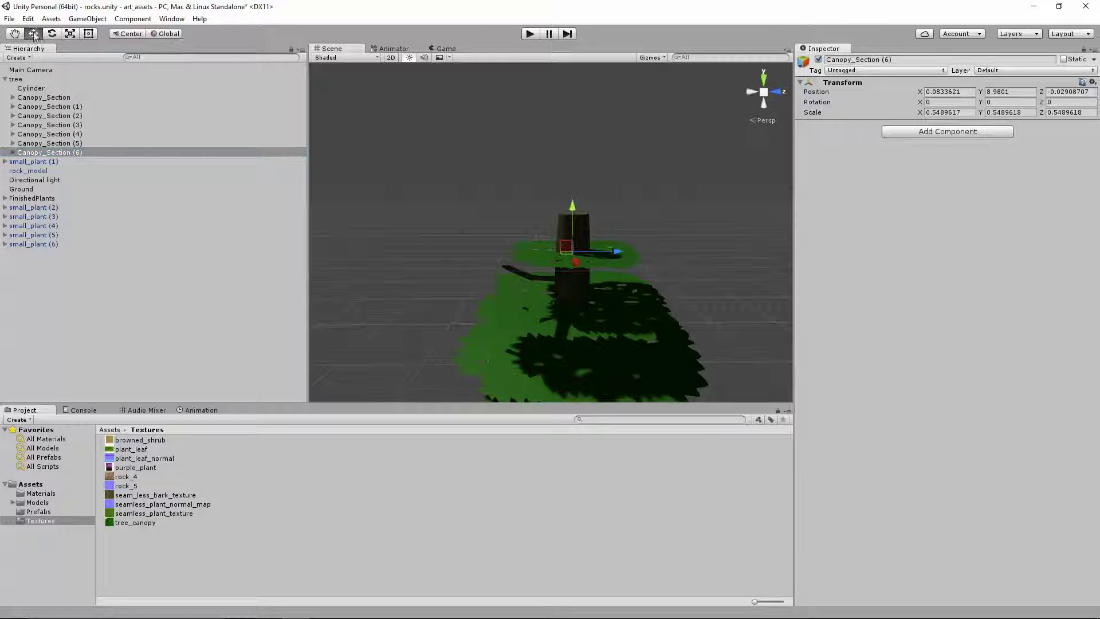
{"action": "left_click_drag", "start_coordinate": [569, 208], "coordinate": [569, 167]}
{"action": "scroll", "coordinate": [607, 279], "scroll_direction": "up", "scroll_amount": 2}
{"action": "scroll", "coordinate": [607, 279], "scroll_direction": "down", "scroll_amount": 1}
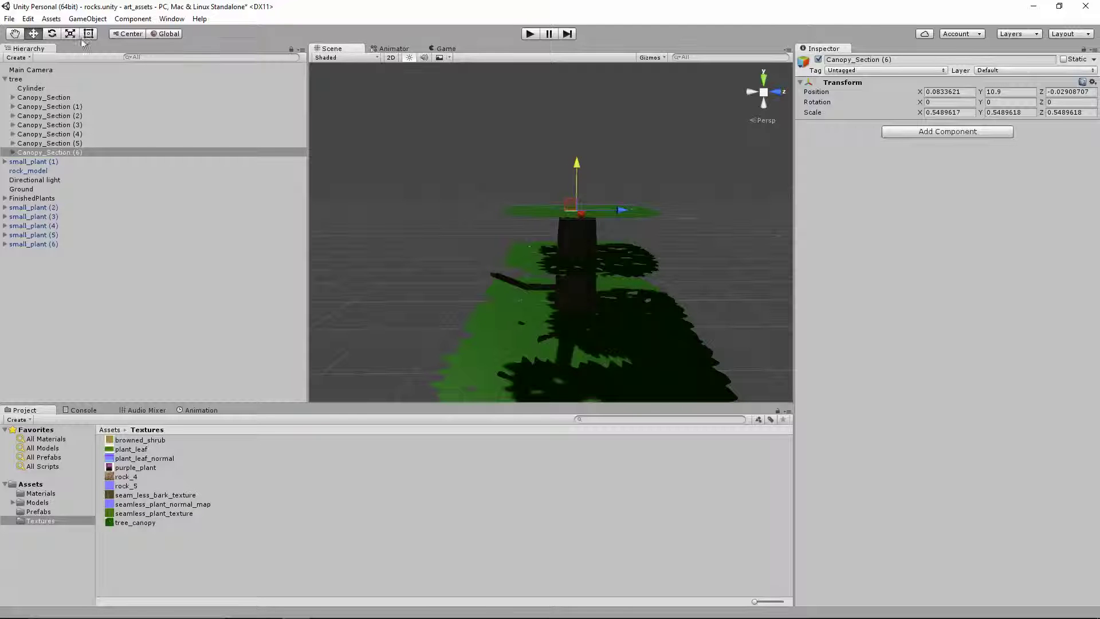
Scale the topmost canopy section uniformly down to about 0.38 and check the finished crown from below
{"action": "key", "text": "r"}
{"action": "left_click_drag", "start_coordinate": [578, 210], "coordinate": [556, 206]}
{"action": "middle_click_drag", "start_coordinate": [489, 267], "coordinate": [579, 98]}
{"action": "scroll", "coordinate": [633, 225], "scroll_direction": "up", "scroll_amount": 3}
{"action": "right_click_drag", "start_coordinate": [564, 309], "coordinate": [705, 259]}
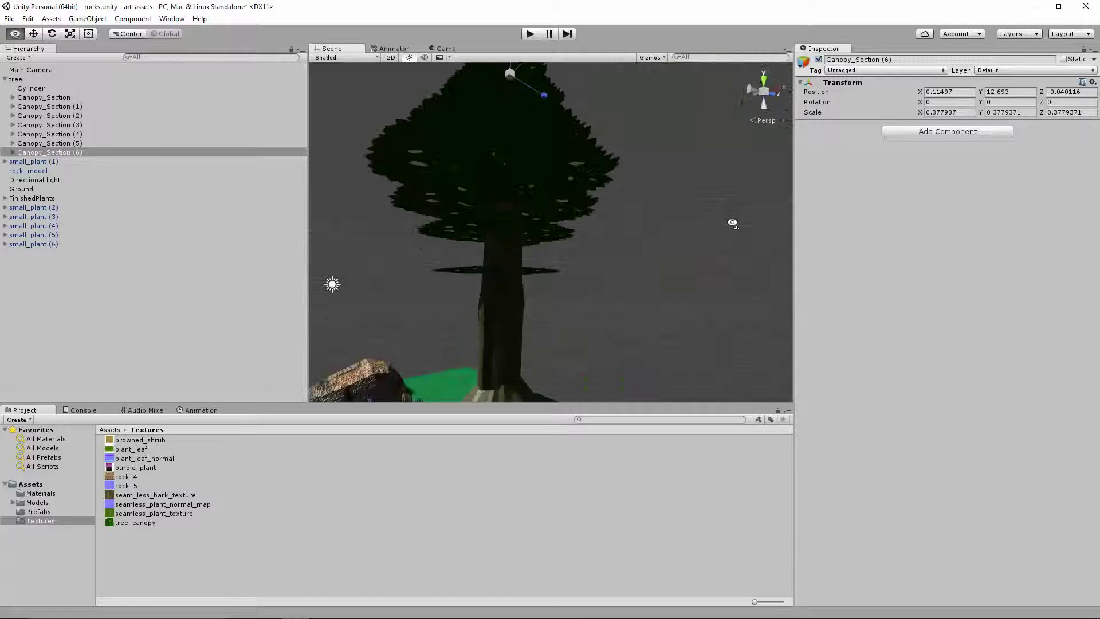
{"action": "middle_click_drag", "start_coordinate": [436, 304], "coordinate": [525, 250]}
{"action": "left_click_drag", "start_coordinate": [528, 255], "coordinate": [603, 286], "text": "alt"}
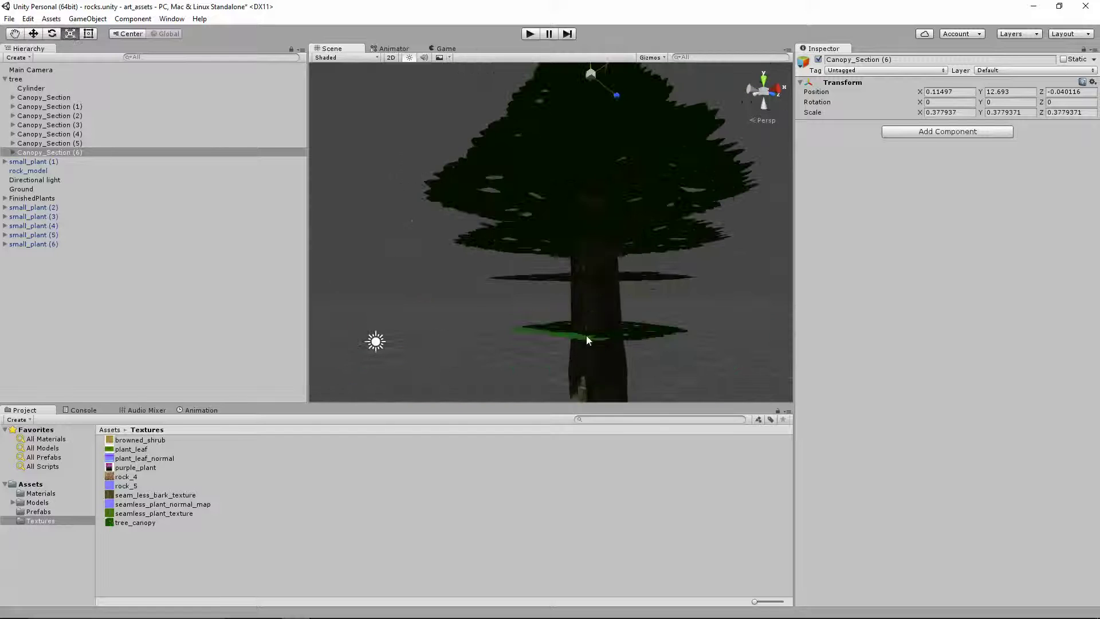
{"action": "middle_click_drag", "start_coordinate": [621, 264], "coordinate": [641, 239]}
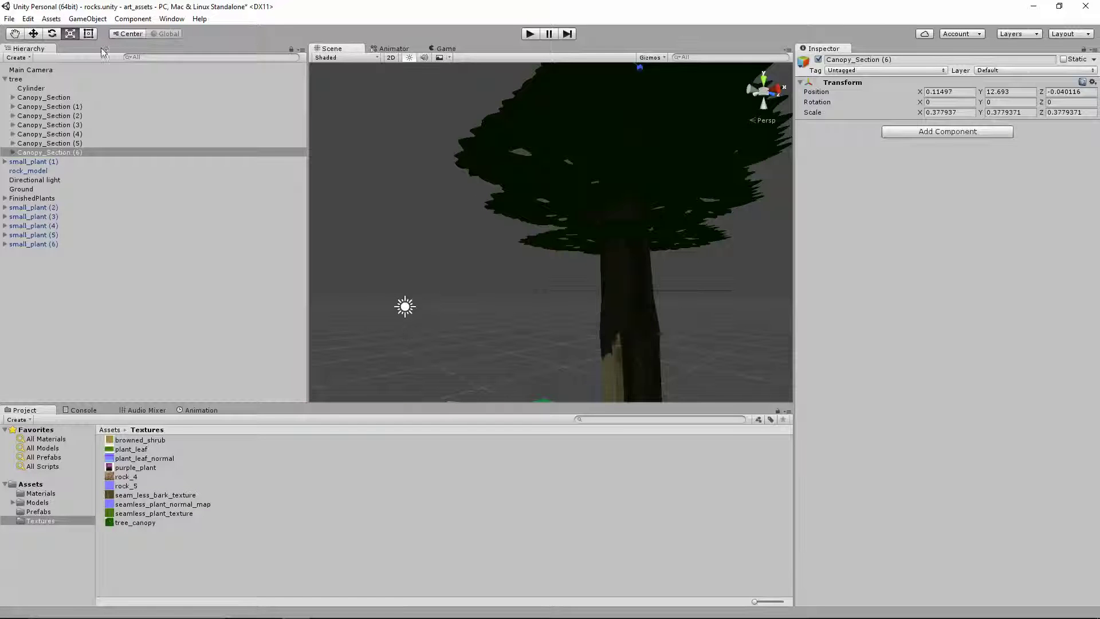
Collapse the tree group and add a spotlight to the scene
{"action": "left_click", "coordinate": [23, 88]}
{"action": "left_click", "coordinate": [4, 79]}
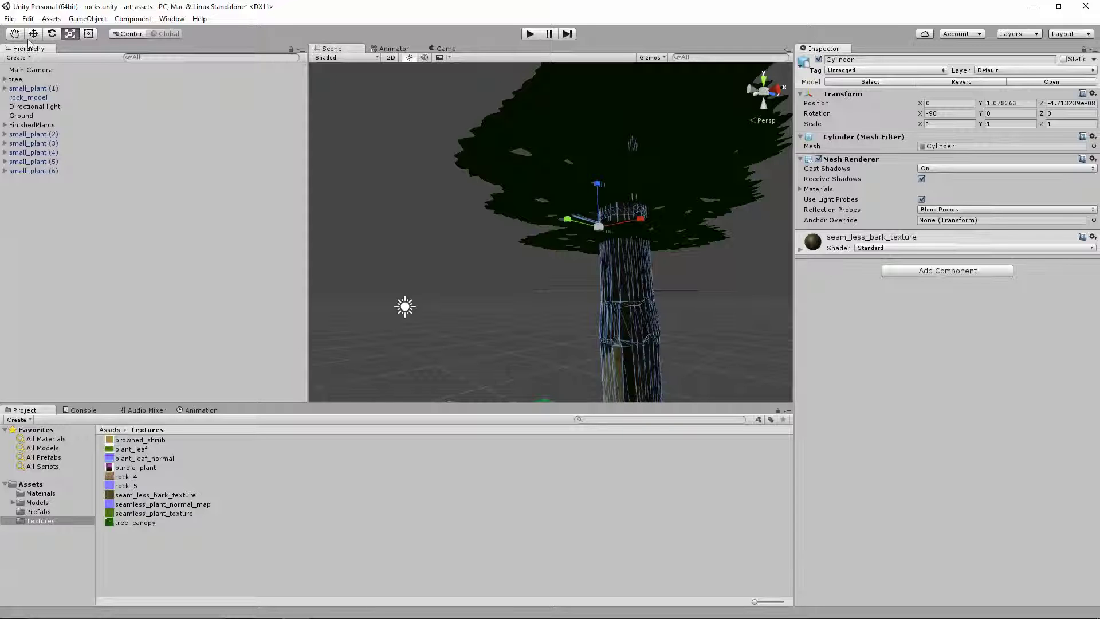
{"action": "left_click", "coordinate": [17, 57]}
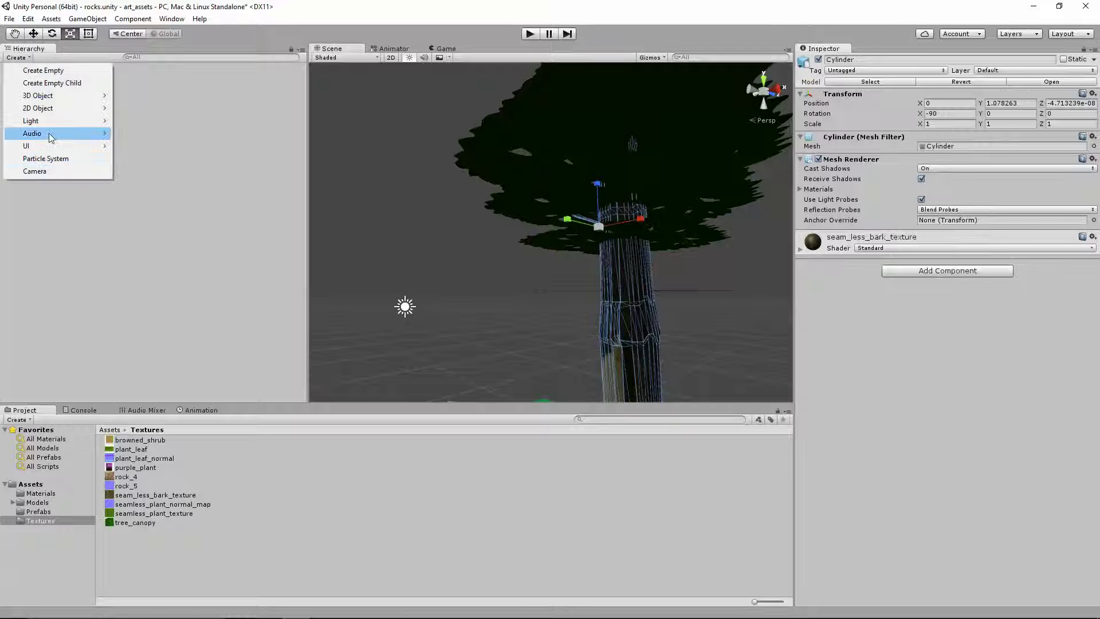
{"action": "mouse_move", "coordinate": [68, 124]}
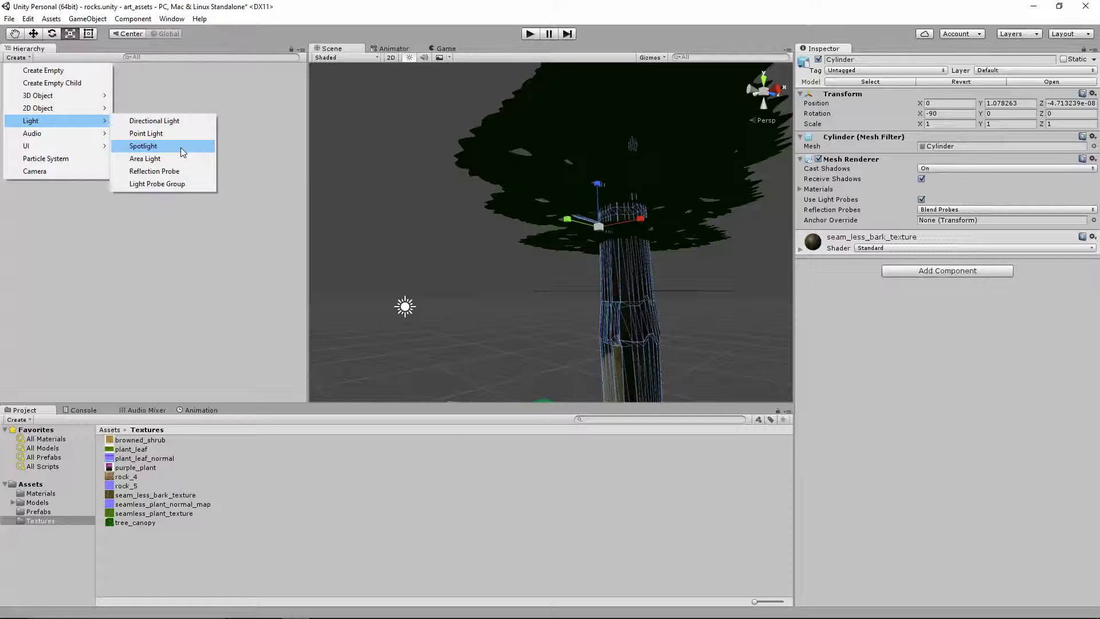
{"action": "left_click", "coordinate": [142, 145]}
{"action": "scroll", "coordinate": [562, 228], "scroll_direction": "down", "scroll_amount": 3}
Lower the spotlight to a Y position of 5.1 and tilt it upward to an X rotation of about -32.6
{"action": "key", "text": "w"}
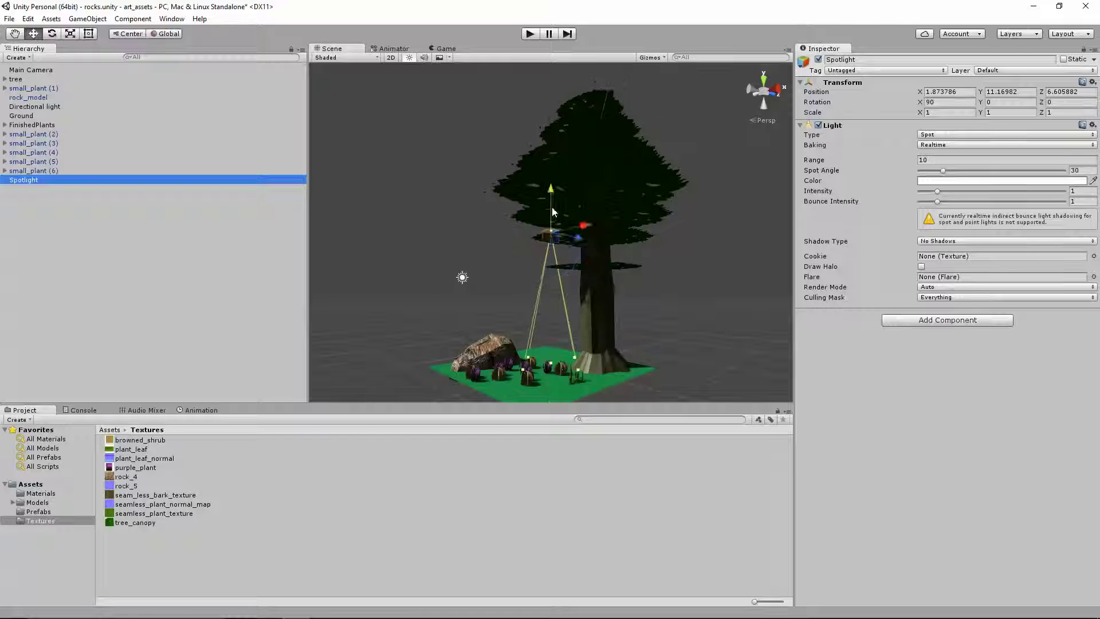
{"action": "left_click_drag", "start_coordinate": [549, 198], "coordinate": [487, 462]}
{"action": "key", "text": "e"}
{"action": "key", "text": "w"}
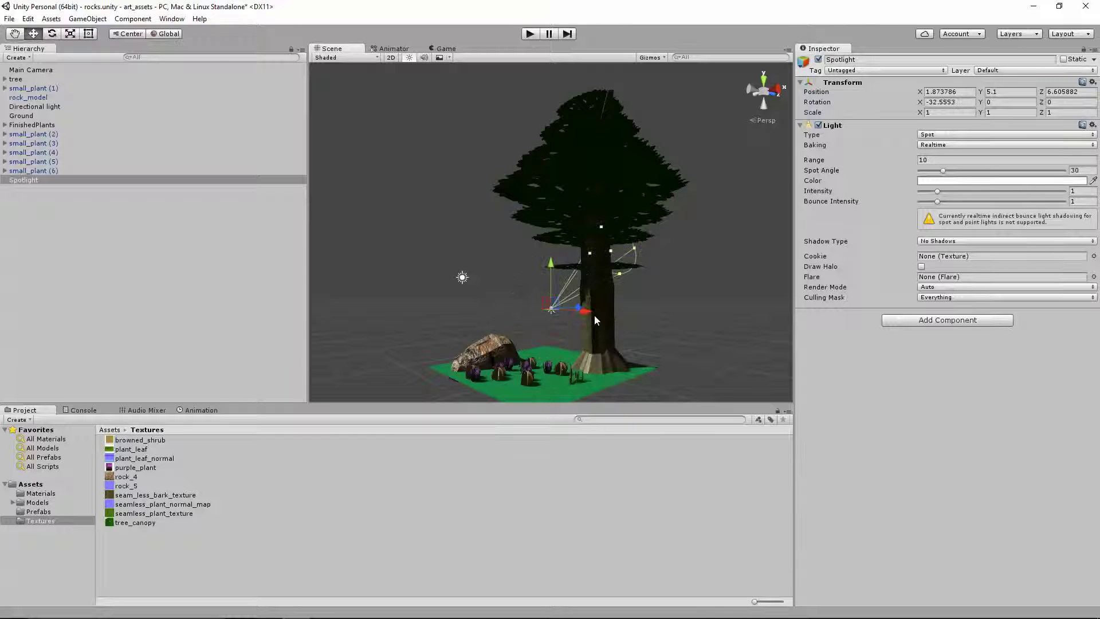
Move the spotlight to X 6.52 and Z 1.28, and widen its spot angle to about 120
{"action": "left_click_drag", "start_coordinate": [603, 322], "coordinate": [523, 354]}
{"action": "left_click_drag", "start_coordinate": [595, 218], "coordinate": [780, 184]}
{"action": "left_click_drag", "start_coordinate": [450, 323], "coordinate": [631, 321]}
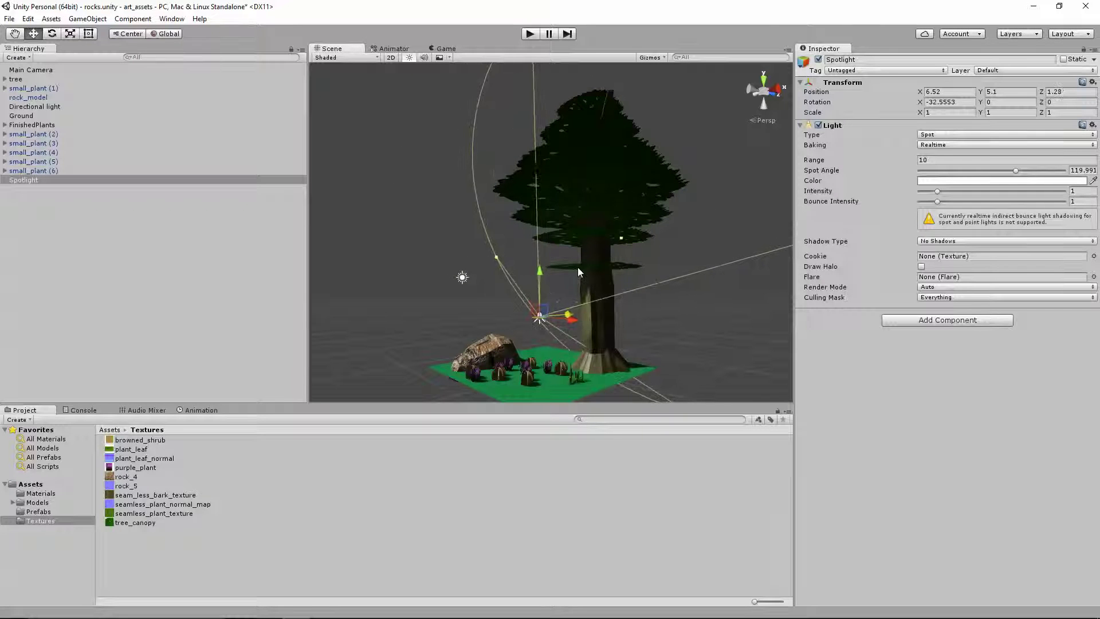
{"action": "scroll", "coordinate": [745, 239], "scroll_direction": "down", "scroll_amount": 1}
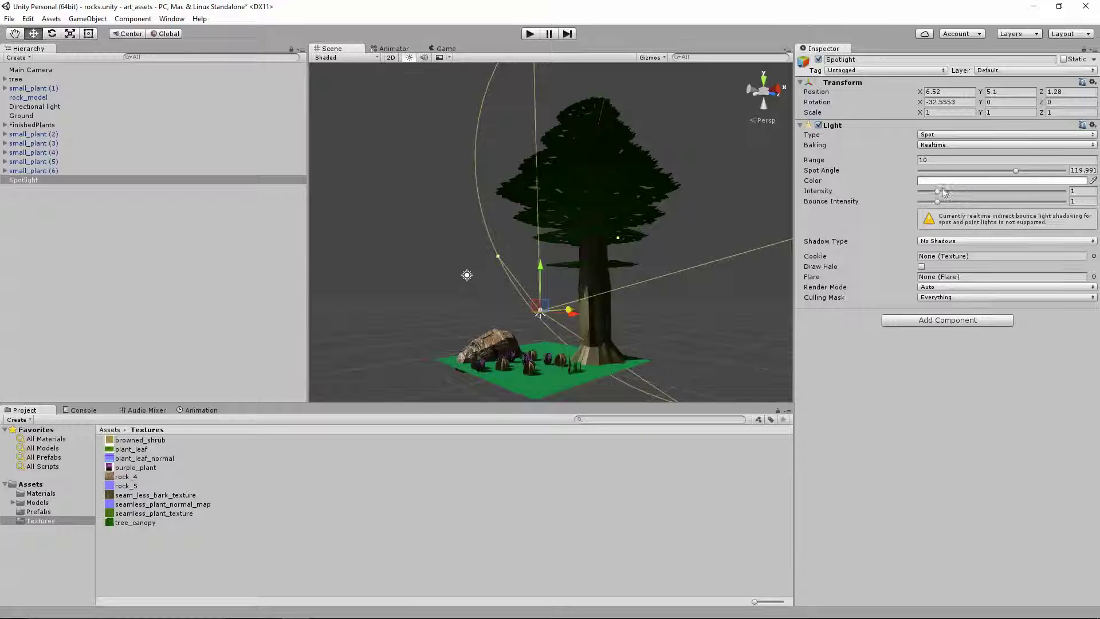
Set the spotlight's intensity to 5.51 and check its effect on the tree
{"action": "left_click_drag", "start_coordinate": [956, 196], "coordinate": [1023, 184]}
{"action": "scroll", "coordinate": [660, 223], "scroll_direction": "up", "scroll_amount": 15}
{"action": "scroll", "coordinate": [604, 276], "scroll_direction": "down", "scroll_amount": 14}
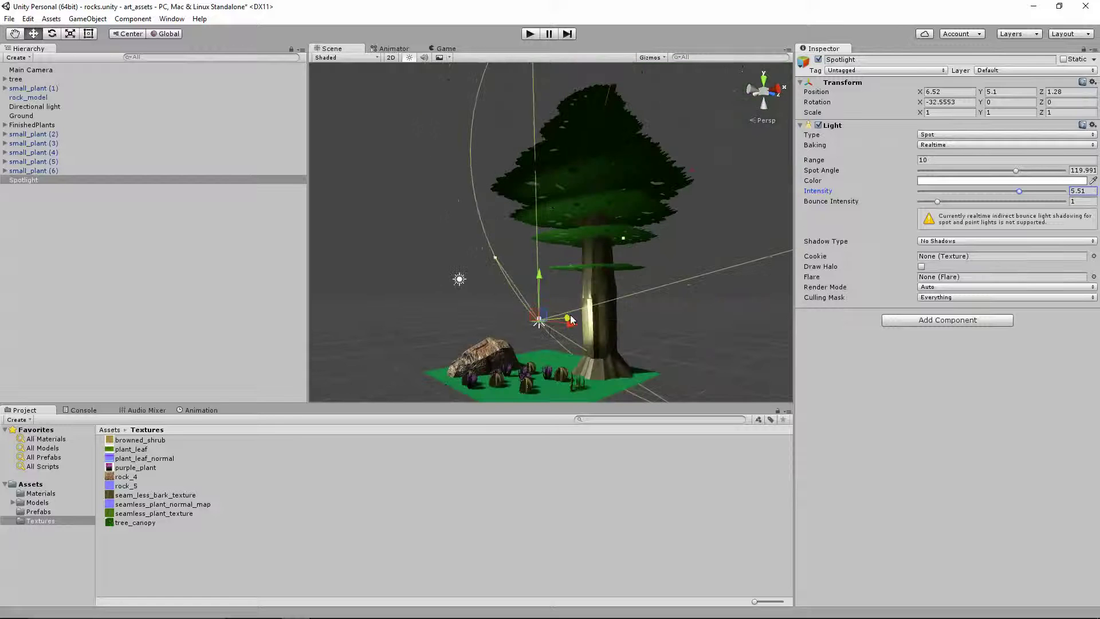
Move the spotlight to Y 3.29 and Z -1.14, and rotate it to about -46, -8.8, 19 so it faces the tree
{"action": "left_click_drag", "start_coordinate": [572, 319], "coordinate": [453, 372]}
{"action": "key", "text": "e"}
{"action": "key", "text": "w"}
Examine the lit trunk and the underside of the canopy from several angles and distances
{"action": "left_click_drag", "start_coordinate": [608, 314], "coordinate": [610, 190], "text": "alt"}
{"action": "scroll", "coordinate": [611, 191], "scroll_direction": "up", "scroll_amount": 3}
{"action": "middle_click_drag", "start_coordinate": [620, 196], "coordinate": [619, 332]}
{"action": "scroll", "coordinate": [619, 332], "scroll_direction": "up", "scroll_amount": 2}
{"action": "middle_click_drag", "start_coordinate": [622, 246], "coordinate": [632, 196]}
{"action": "scroll", "coordinate": [632, 197], "scroll_direction": "down", "scroll_amount": 10}
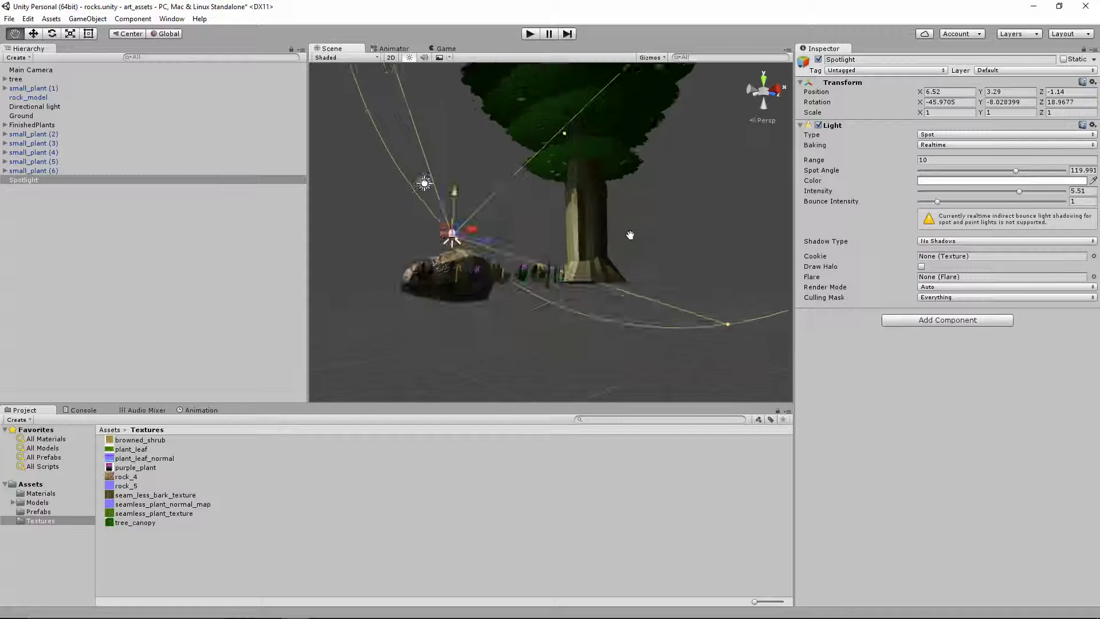
{"action": "left_click_drag", "start_coordinate": [629, 239], "coordinate": [611, 153], "text": "alt"}
{"action": "middle_click_drag", "start_coordinate": [567, 349], "coordinate": [591, 274]}
{"action": "scroll", "coordinate": [562, 370], "scroll_direction": "up", "scroll_amount": 3}
{"action": "scroll", "coordinate": [566, 349], "scroll_direction": "down", "scroll_amount": 3}
{"action": "middle_click_drag", "start_coordinate": [559, 329], "coordinate": [559, 259]}
{"action": "left_click_drag", "start_coordinate": [559, 259], "coordinate": [642, 279], "text": "alt"}
{"action": "scroll", "coordinate": [586, 335], "scroll_direction": "up", "scroll_amount": 5}
Rotate individual canopy planes around the trunk, turning a Canopy (1) plane to a Y rotation of about -39.75
{"action": "left_click", "coordinate": [586, 289]}
{"action": "key", "text": "e"}
{"action": "left_click", "coordinate": [549, 204]}
{"action": "left_click_drag", "start_coordinate": [553, 227], "coordinate": [508, 235]}
{"action": "middle_click_drag", "start_coordinate": [598, 154], "coordinate": [576, 269]}
{"action": "left_click", "coordinate": [545, 297]}
{"action": "left_click_drag", "start_coordinate": [542, 292], "coordinate": [638, 248]}
{"action": "middle_click_drag", "start_coordinate": [638, 248], "coordinate": [722, 118]}
{"action": "middle_click_drag", "start_coordinate": [604, 300], "coordinate": [555, 301]}
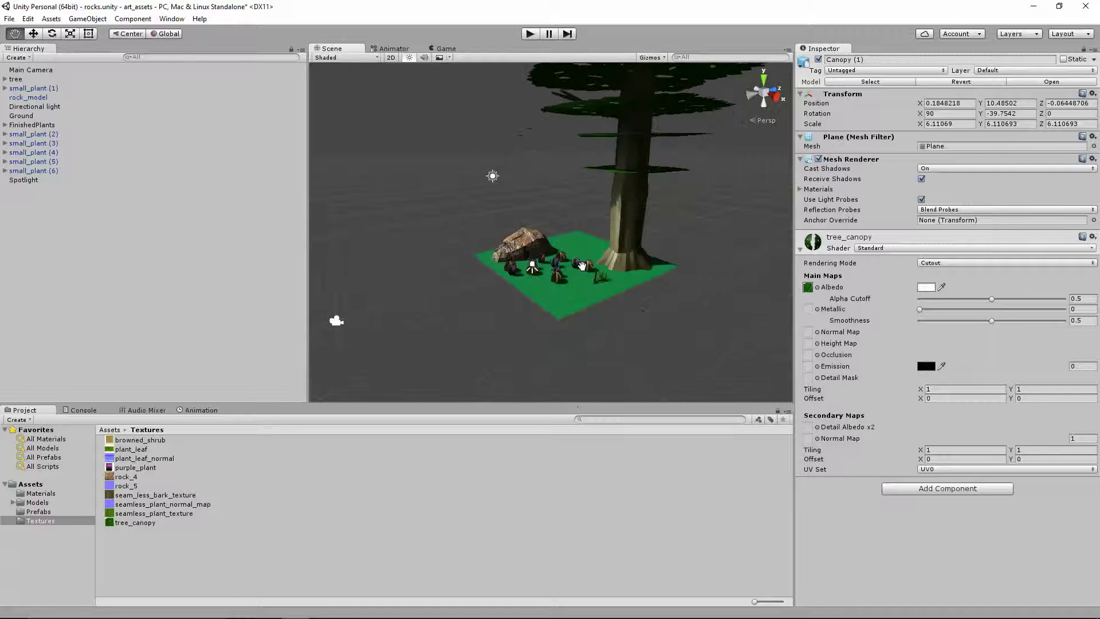
Expand the Ground plane's materials, and set the Directional light's bounce intensity to 6.1
{"action": "left_click", "coordinate": [556, 302]}
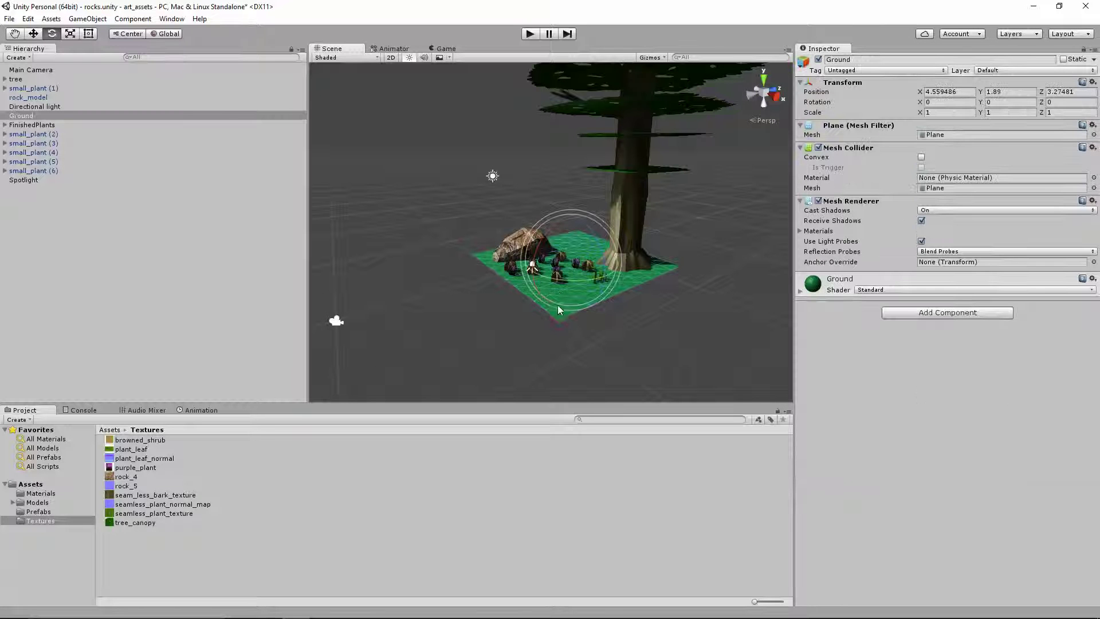
{"action": "left_click", "coordinate": [826, 231]}
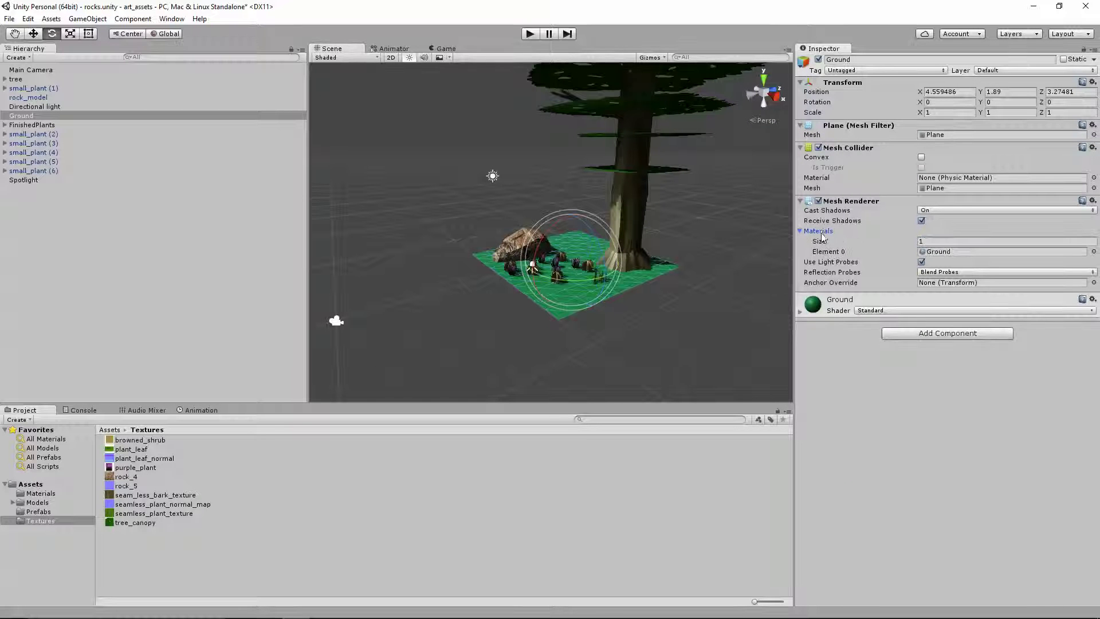
{"action": "left_click", "coordinate": [31, 98]}
{"action": "left_click", "coordinate": [36, 107]}
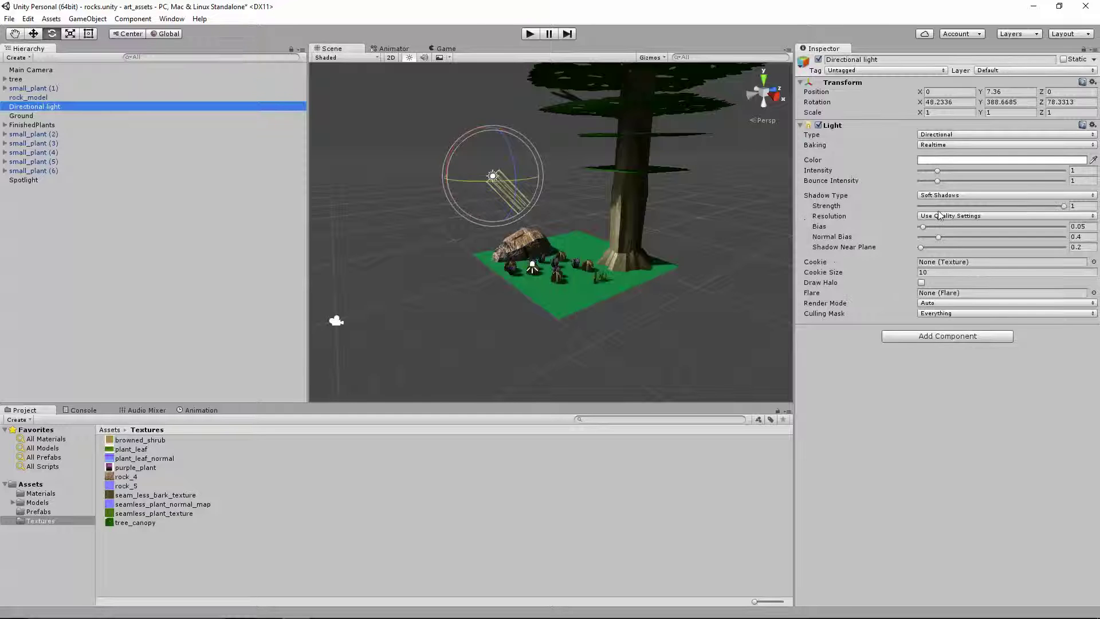
{"action": "left_click_drag", "start_coordinate": [948, 181], "coordinate": [971, 182]}
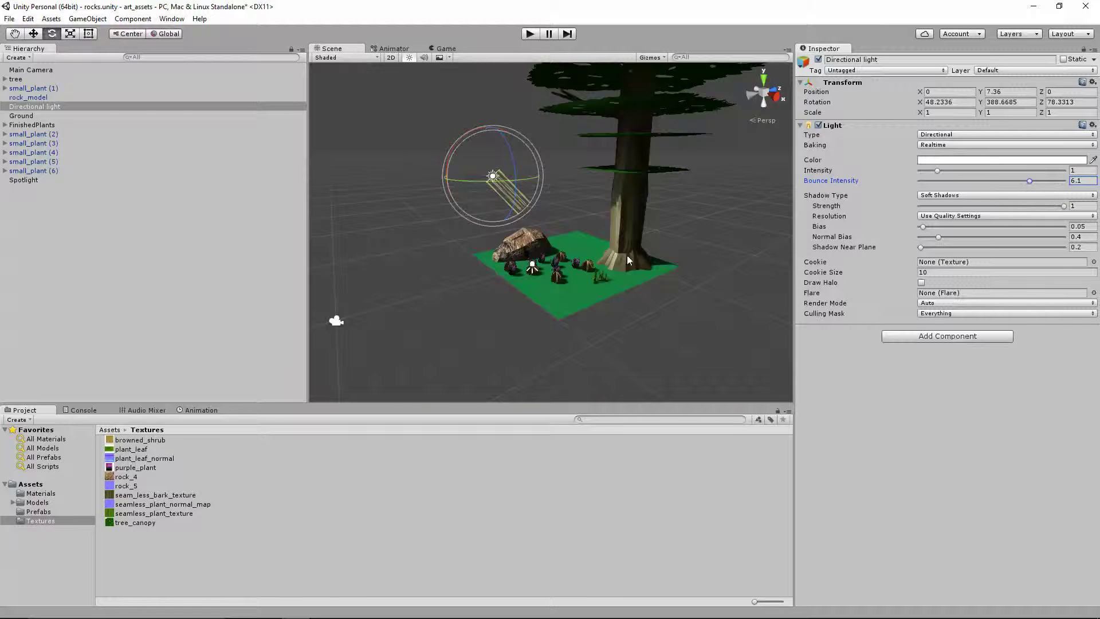
Set the Directional light's intensity to 1.53 and check the lighting on the tree and ground
{"action": "scroll", "coordinate": [584, 269], "scroll_direction": "up", "scroll_amount": 10}
{"action": "right_click_drag", "start_coordinate": [591, 282], "coordinate": [831, 126]}
{"action": "scroll", "coordinate": [599, 315], "scroll_direction": "down", "scroll_amount": 3}
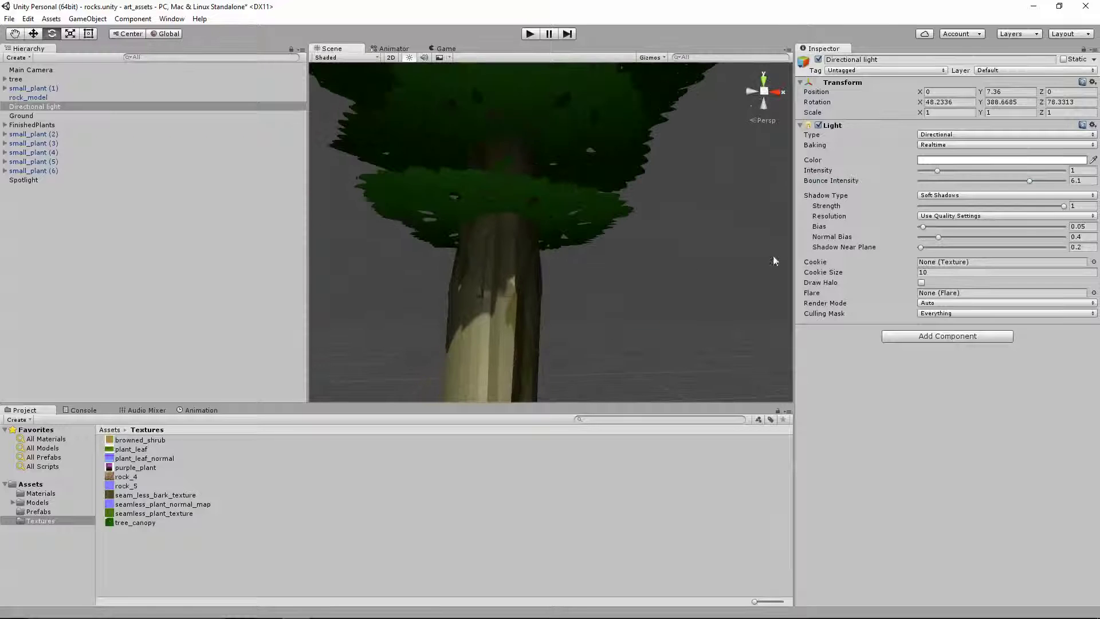
{"action": "mouse_move", "coordinate": [951, 169]}
{"action": "left_mouse_down"}
{"action": "mouse_move", "coordinate": [996, 170]}
{"action": "mouse_move", "coordinate": [946, 170]}
{"action": "left_mouse_up"}
{"action": "scroll", "coordinate": [601, 284], "scroll_direction": "down", "scroll_amount": 5}
{"action": "scroll", "coordinate": [602, 283], "scroll_direction": "down", "scroll_amount": 10}
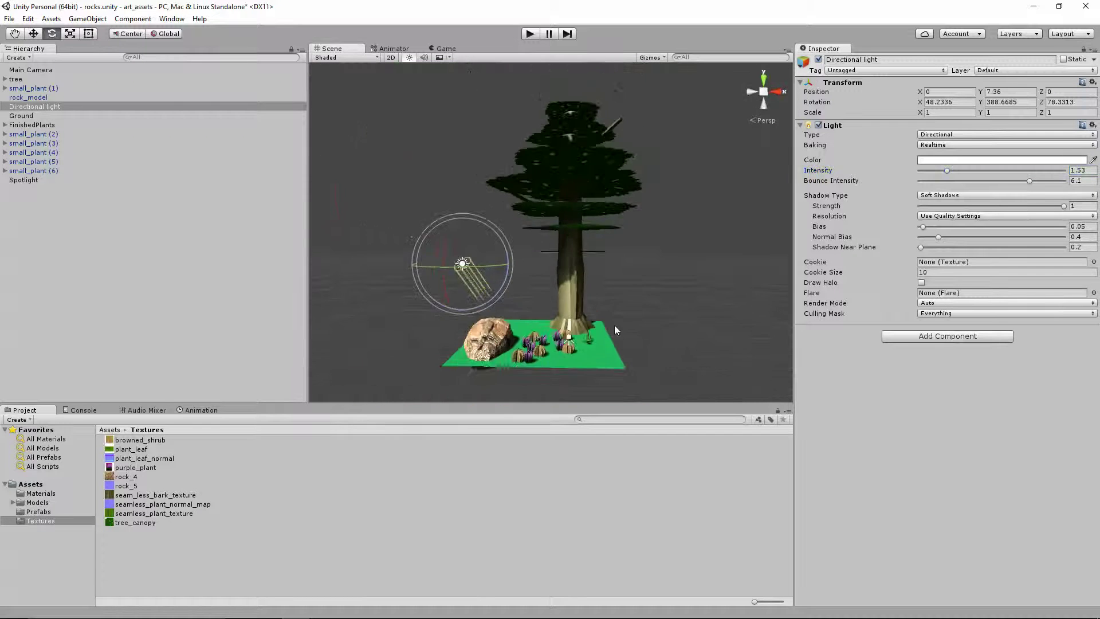
{"action": "scroll", "coordinate": [611, 302], "scroll_direction": "up", "scroll_amount": 10}
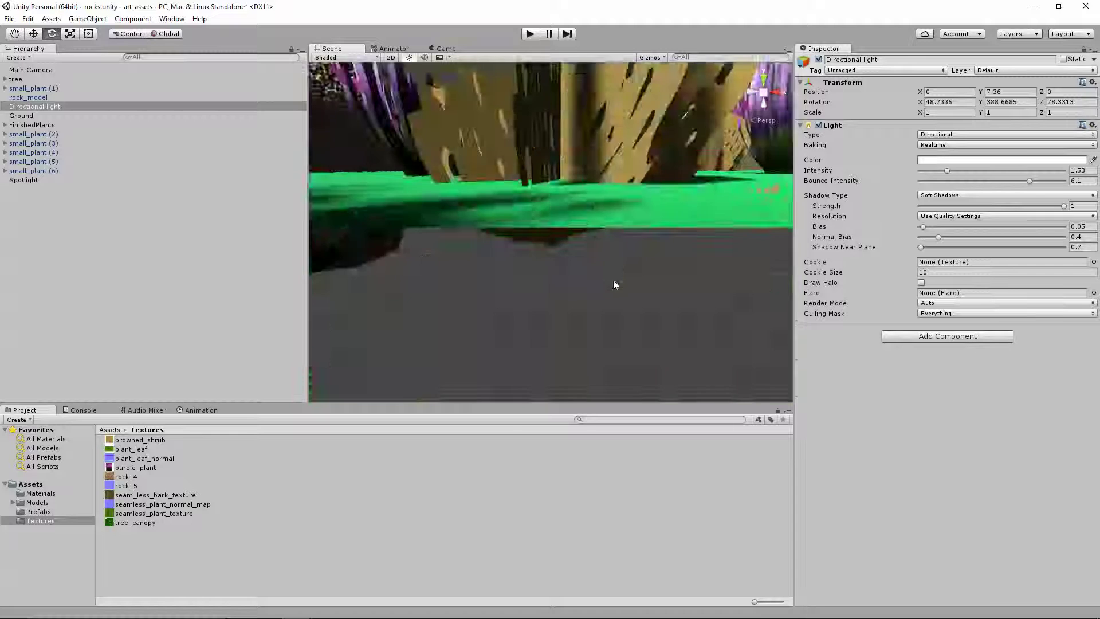
Examine the lighting on the trunk, rock, shrubs and ground from several angles and distances
{"action": "scroll", "coordinate": [609, 337], "scroll_direction": "down", "scroll_amount": 5}
{"action": "scroll", "coordinate": [713, 244], "scroll_direction": "up", "scroll_amount": 5}
{"action": "middle_click_drag", "start_coordinate": [710, 243], "coordinate": [680, 322]}
{"action": "right_click_drag", "start_coordinate": [679, 322], "coordinate": [661, 135]}
{"action": "scroll", "coordinate": [592, 244], "scroll_direction": "down", "scroll_amount": 5}
{"action": "middle_click_drag", "start_coordinate": [592, 244], "coordinate": [587, 290]}
{"action": "right_click_drag", "start_coordinate": [587, 290], "coordinate": [551, 373]}
{"action": "scroll", "coordinate": [516, 367], "scroll_direction": "up", "scroll_amount": 4}
{"action": "middle_click_drag", "start_coordinate": [510, 365], "coordinate": [501, 302]}
{"action": "scroll", "coordinate": [501, 302], "scroll_direction": "down", "scroll_amount": 4}
{"action": "left_click", "coordinate": [449, 279]}
{"action": "middle_click_drag", "start_coordinate": [548, 201], "coordinate": [541, 236]}
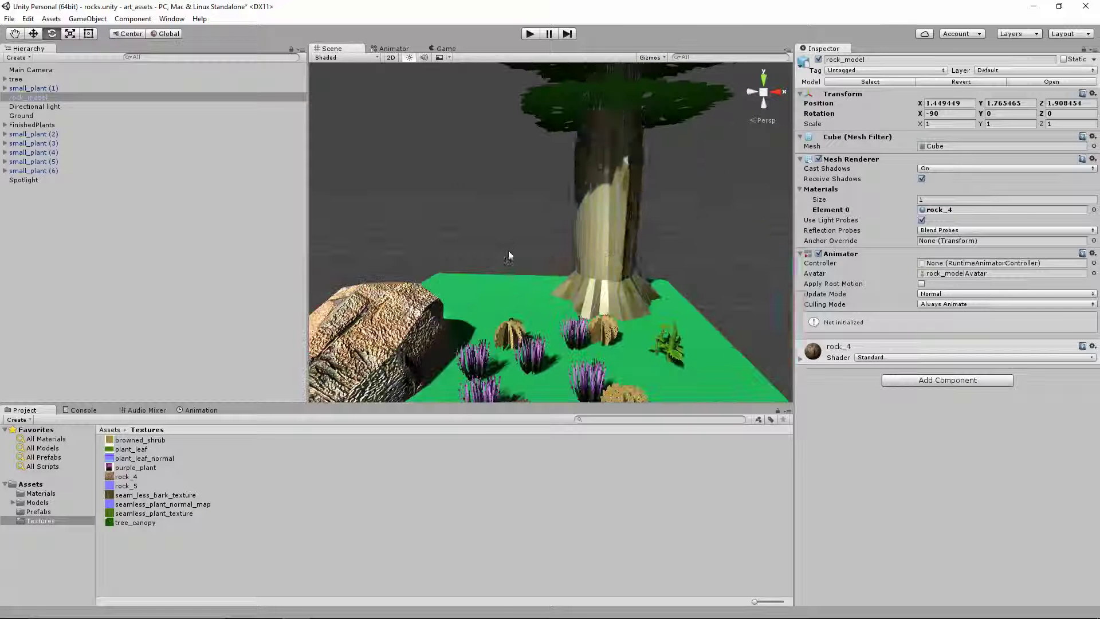
Duplicate the seam_less_bark_texture image and rename the copy as seam_less_bark_normal
{"action": "left_click", "coordinate": [612, 265]}
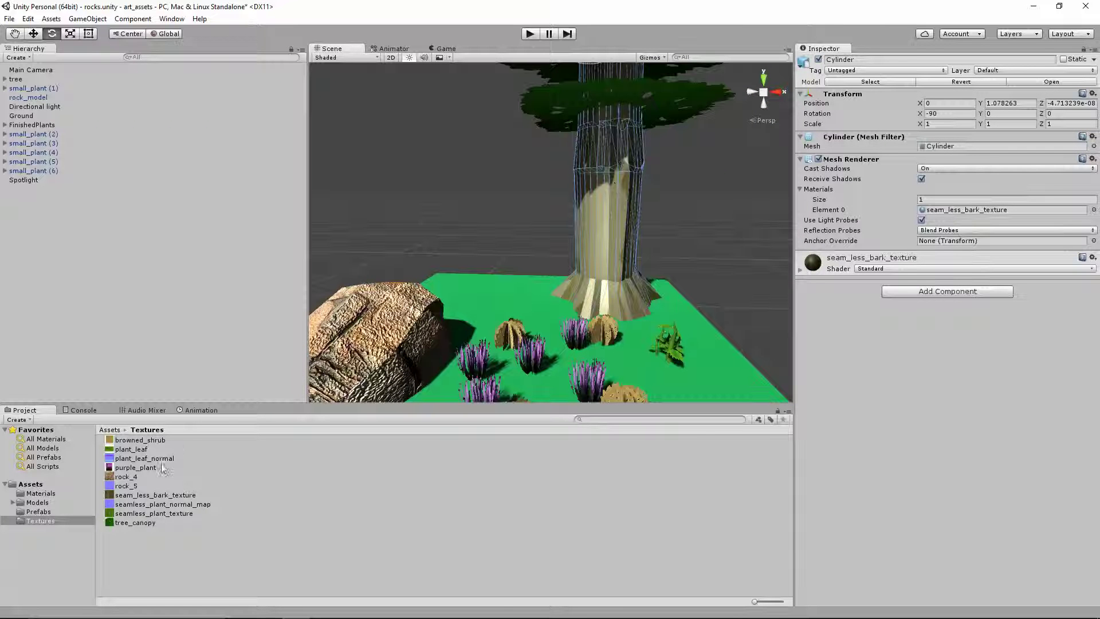
{"action": "left_click", "coordinate": [160, 495]}
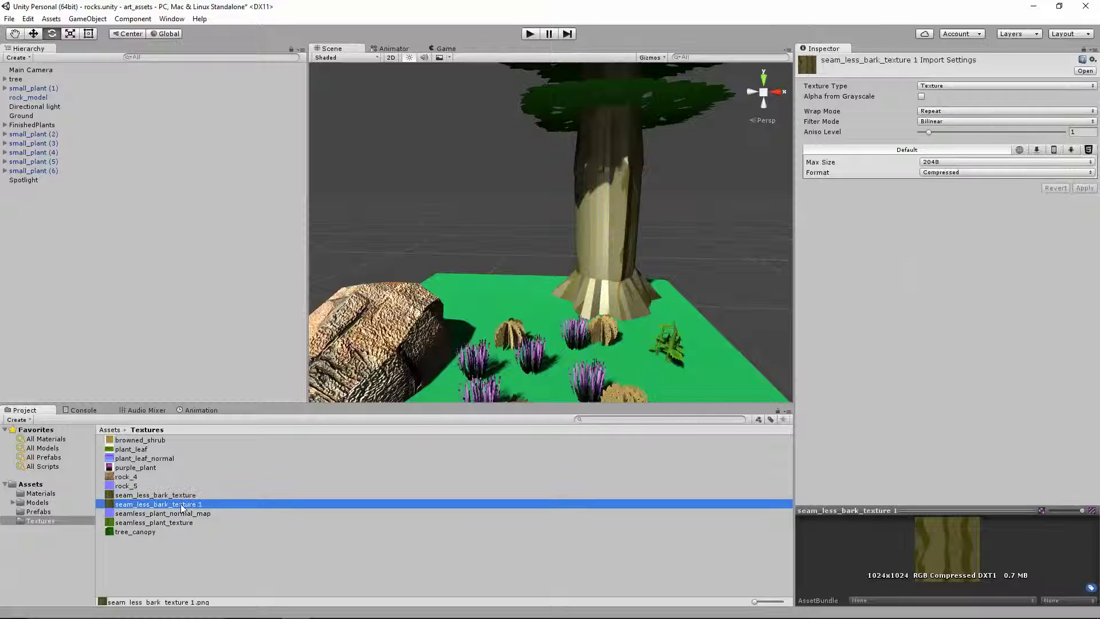
{"action": "left_click", "coordinate": [183, 504]}
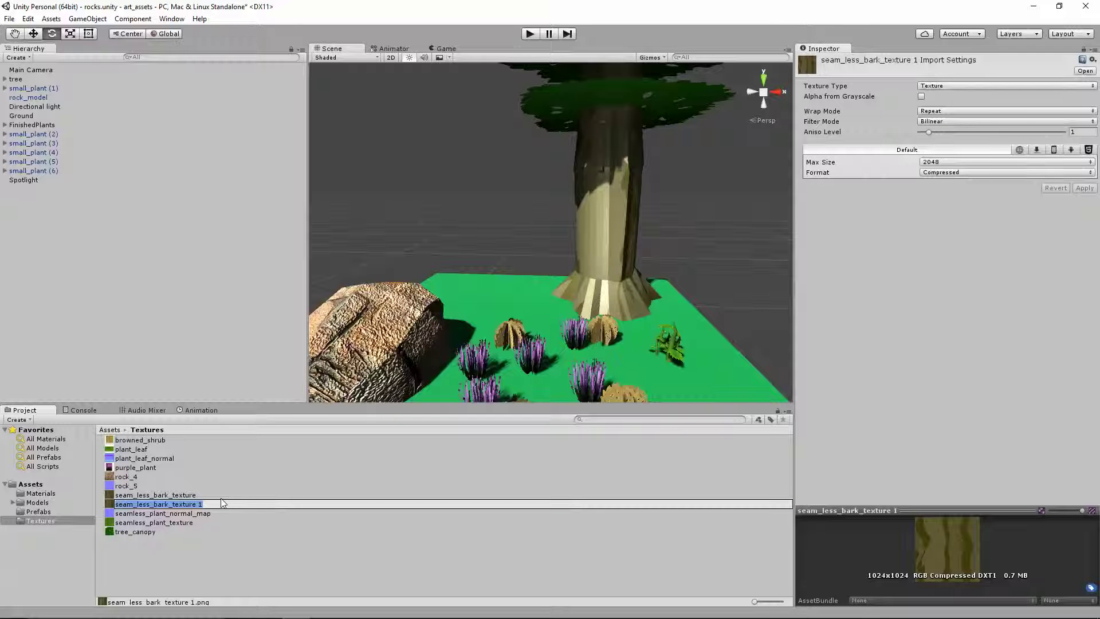
{"action": "key", "text": "shift+End"}
{"action": "type", "text": "normal"}
{"action": "key", "text": "Return"}
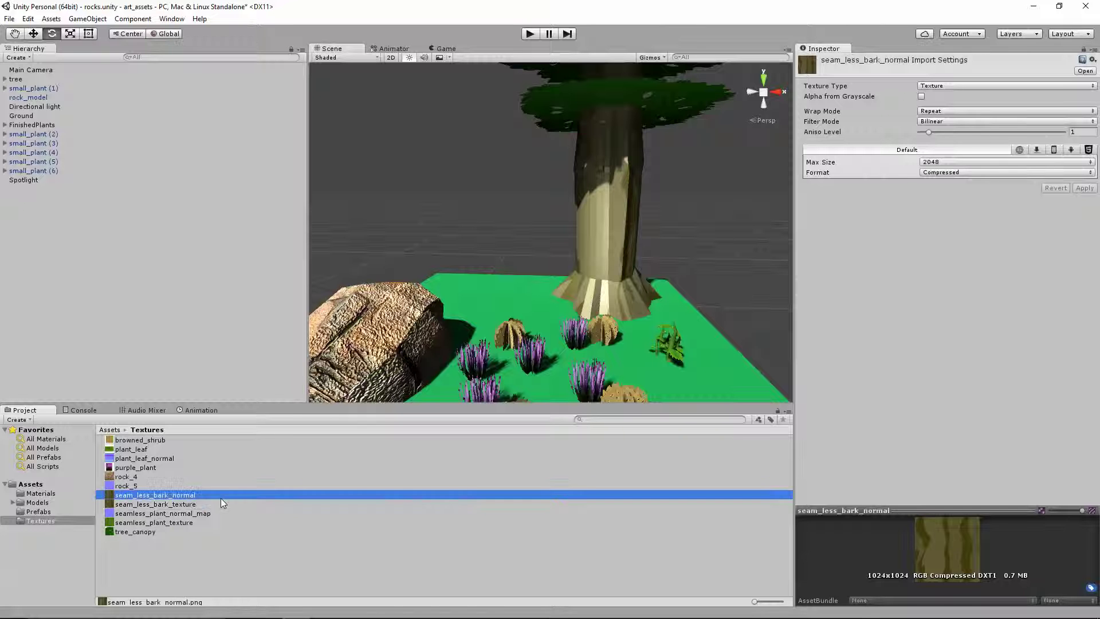
Change the texture type of seam_less_bark_normal to Normal map and apply the import settings
{"action": "left_click", "coordinate": [968, 87]}
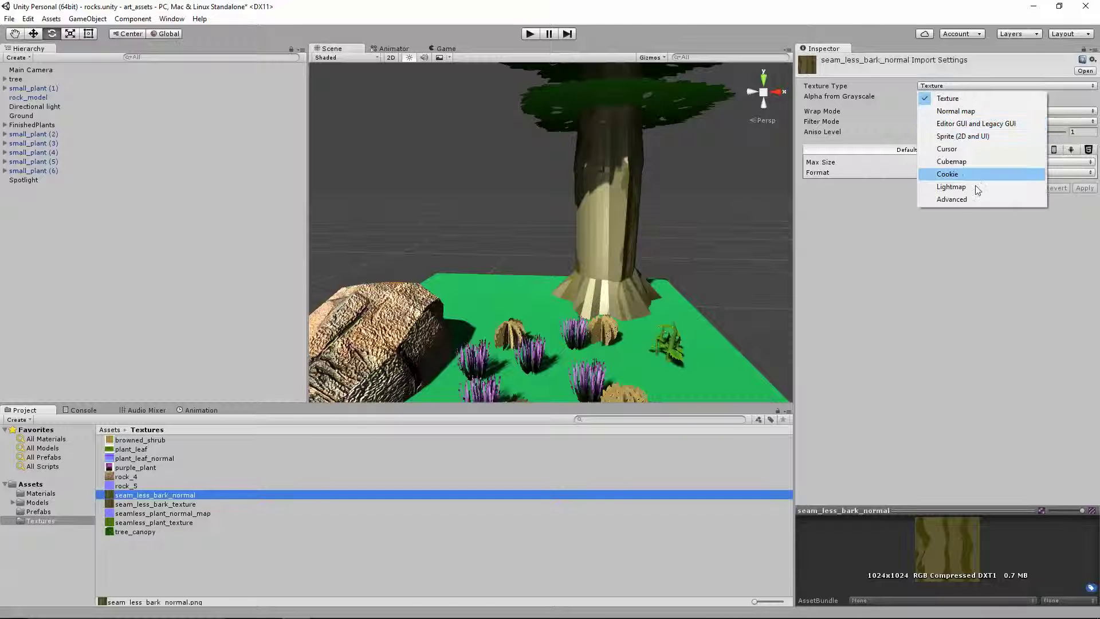
{"action": "left_click", "coordinate": [977, 107]}
{"action": "left_click", "coordinate": [1085, 206]}
Assign seam_less_bark_normal as the normal map of the tree trunk's bark material, and deselect the trunk
{"action": "left_click", "coordinate": [615, 186]}
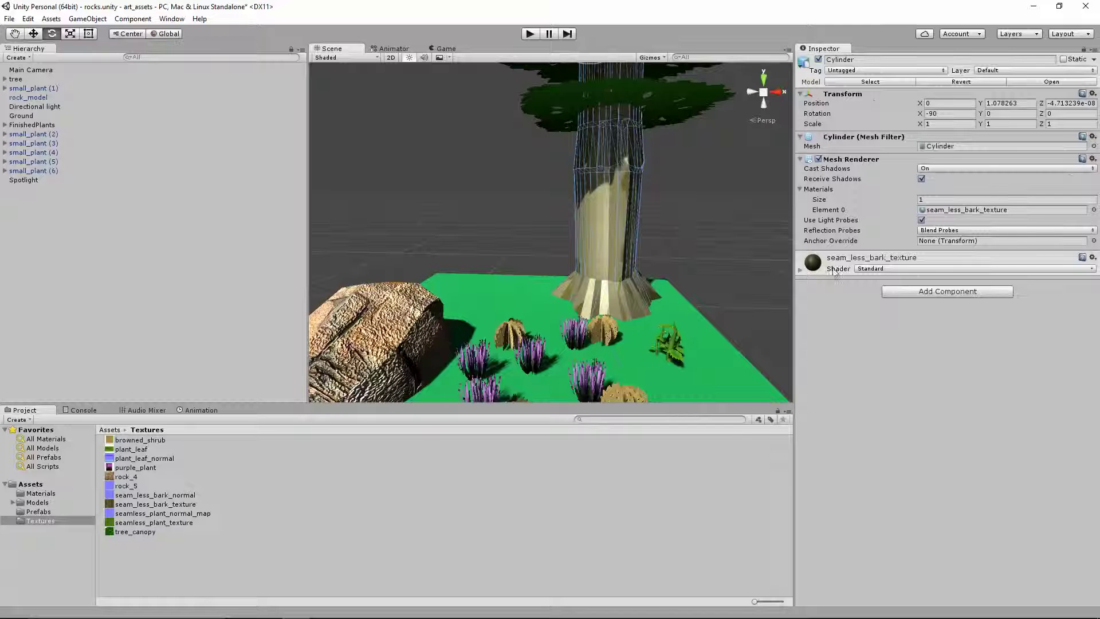
{"action": "left_click", "coordinate": [858, 270]}
{"action": "left_click_drag", "start_coordinate": [168, 497], "coordinate": [808, 342]}
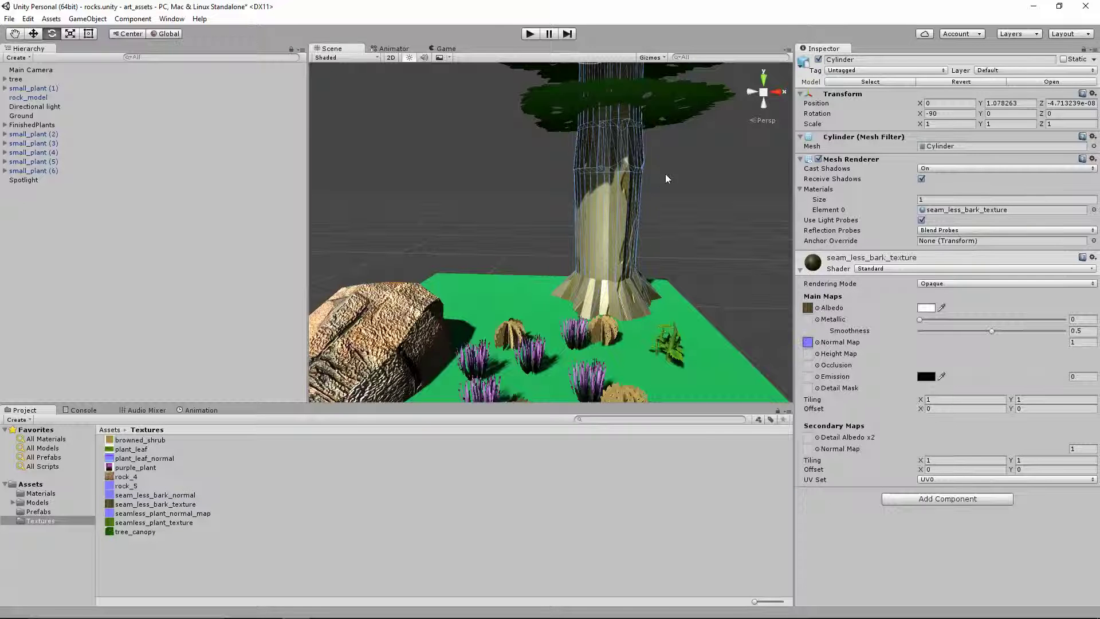
{"action": "left_click", "coordinate": [673, 212]}
Inspect the bark relief on the trunk from close up and within the whole scene
{"action": "scroll", "coordinate": [673, 212], "scroll_direction": "up", "scroll_amount": 5}
{"action": "middle_click_drag", "start_coordinate": [672, 211], "coordinate": [592, 263]}
{"action": "scroll", "coordinate": [613, 259], "scroll_direction": "up", "scroll_amount": 5}
{"action": "right_click_drag", "start_coordinate": [614, 307], "coordinate": [511, 305]}
{"action": "middle_click_drag", "start_coordinate": [510, 305], "coordinate": [528, 279]}
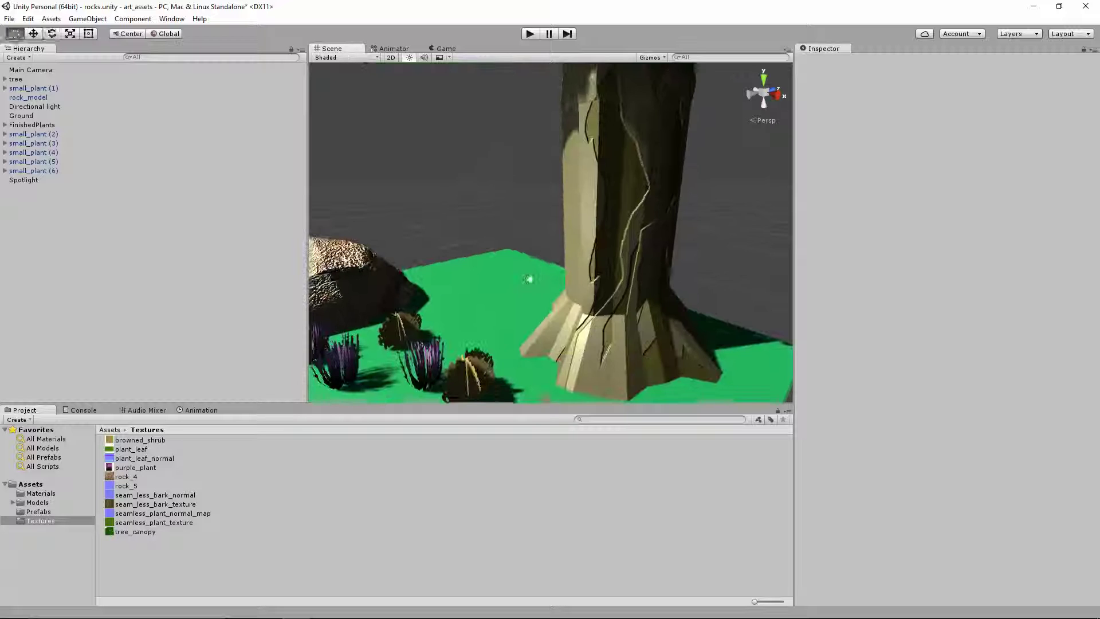
{"action": "scroll", "coordinate": [549, 306], "scroll_direction": "down", "scroll_amount": 4}
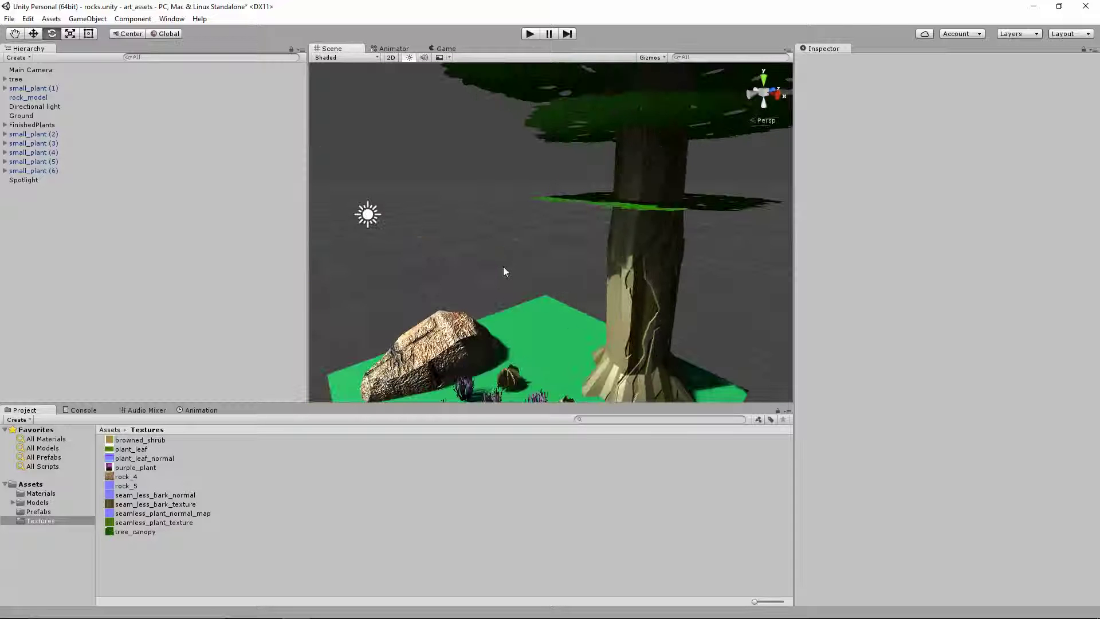
{"action": "scroll", "coordinate": [493, 245], "scroll_direction": "down", "scroll_amount": 5}
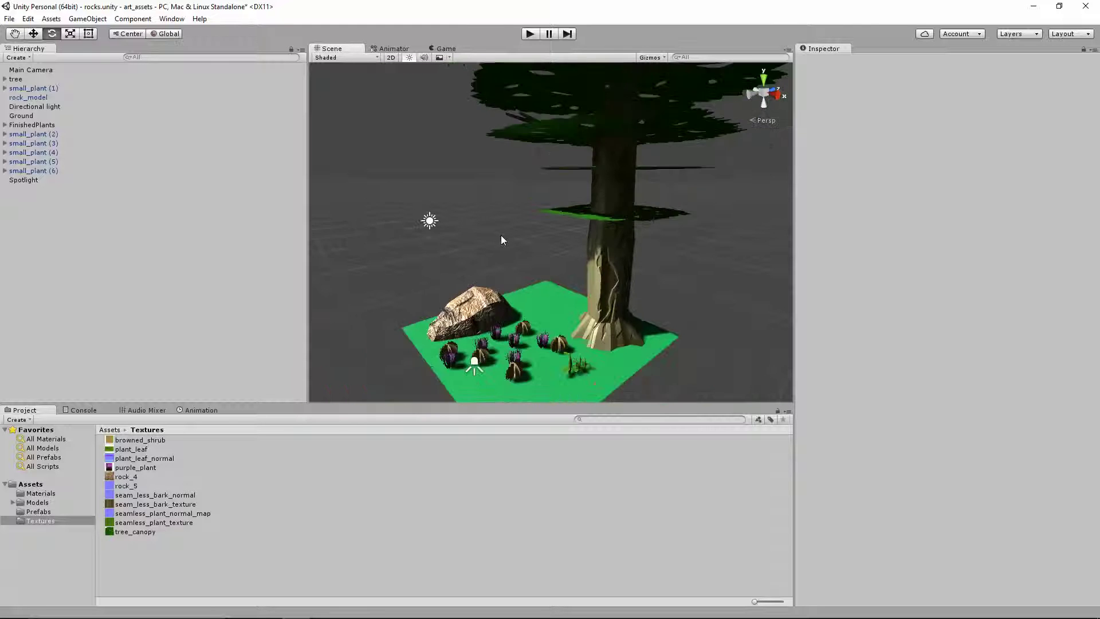
{"action": "scroll", "coordinate": [532, 200], "scroll_direction": "up", "scroll_amount": 3}
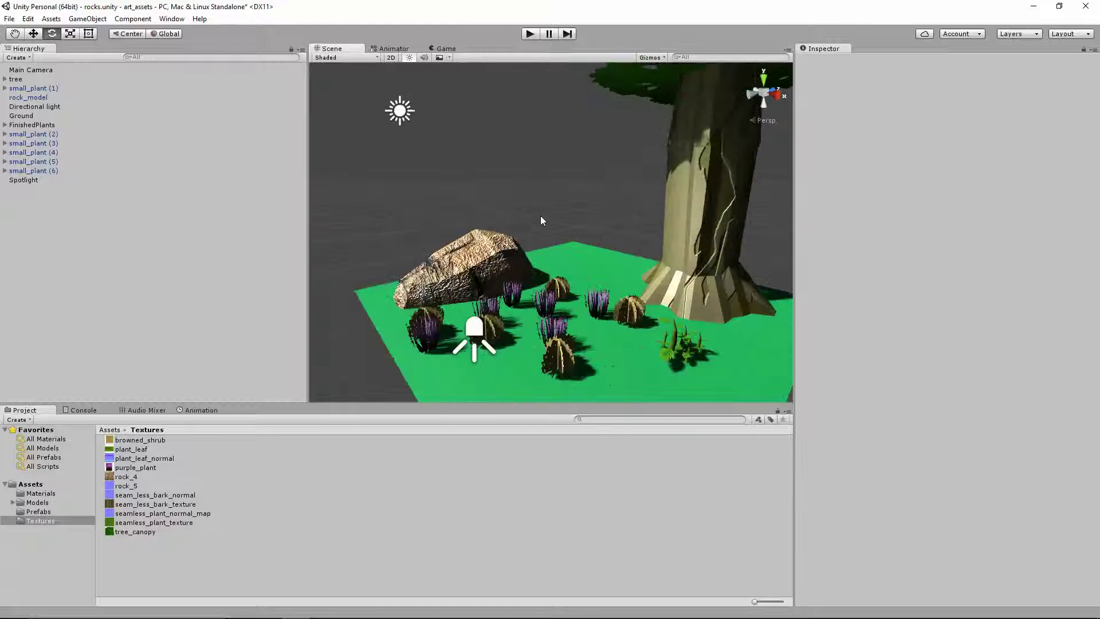
{"action": "middle_click_drag", "start_coordinate": [577, 237], "coordinate": [577, 212]}
{"action": "scroll", "coordinate": [538, 189], "scroll_direction": "up", "scroll_amount": 5}
{"action": "scroll", "coordinate": [577, 211], "scroll_direction": "up", "scroll_amount": 2}
{"action": "scroll", "coordinate": [590, 267], "scroll_direction": "down", "scroll_amount": 8}
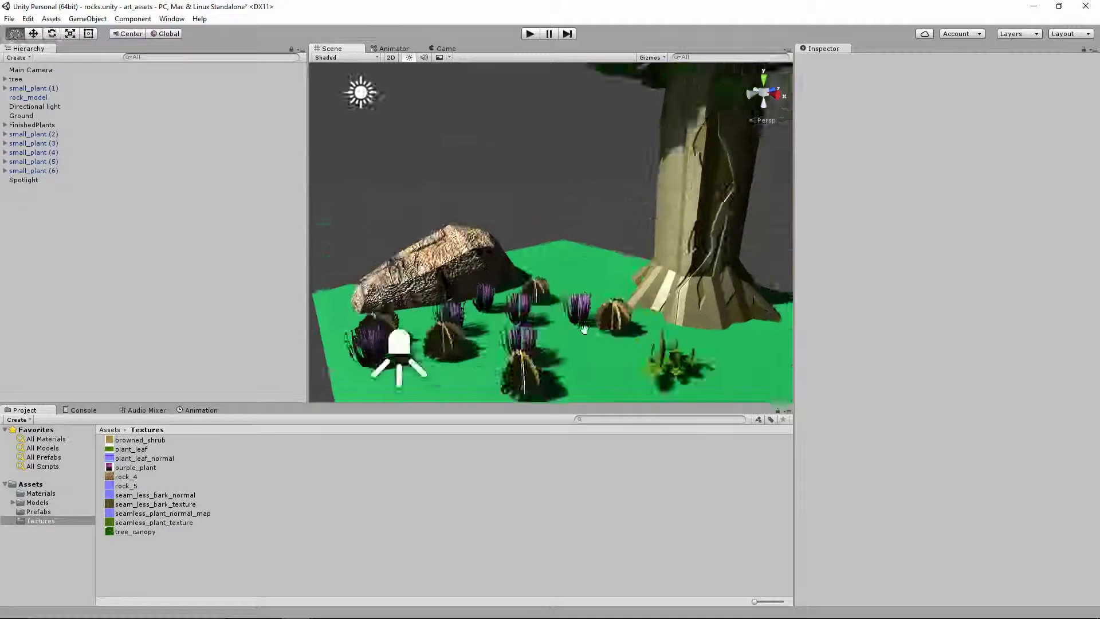
{"action": "right_click_drag", "start_coordinate": [580, 302], "coordinate": [573, 348]}
{"action": "middle_click_drag", "start_coordinate": [531, 208], "coordinate": [532, 294]}
{"action": "scroll", "coordinate": [531, 294], "scroll_direction": "down", "scroll_amount": 6}
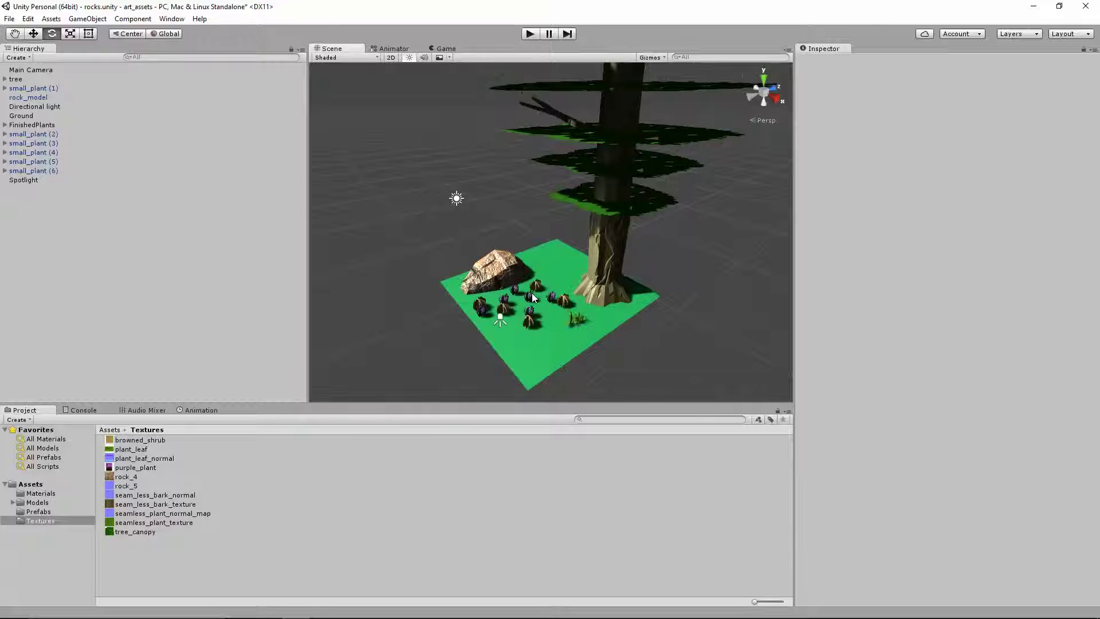
Inspect the purple plants, brown shrubs and leafy plant around the rock and the trunk base
{"action": "scroll", "coordinate": [549, 239], "scroll_direction": "down", "scroll_amount": 2}
{"action": "scroll", "coordinate": [549, 244], "scroll_direction": "up", "scroll_amount": 5}
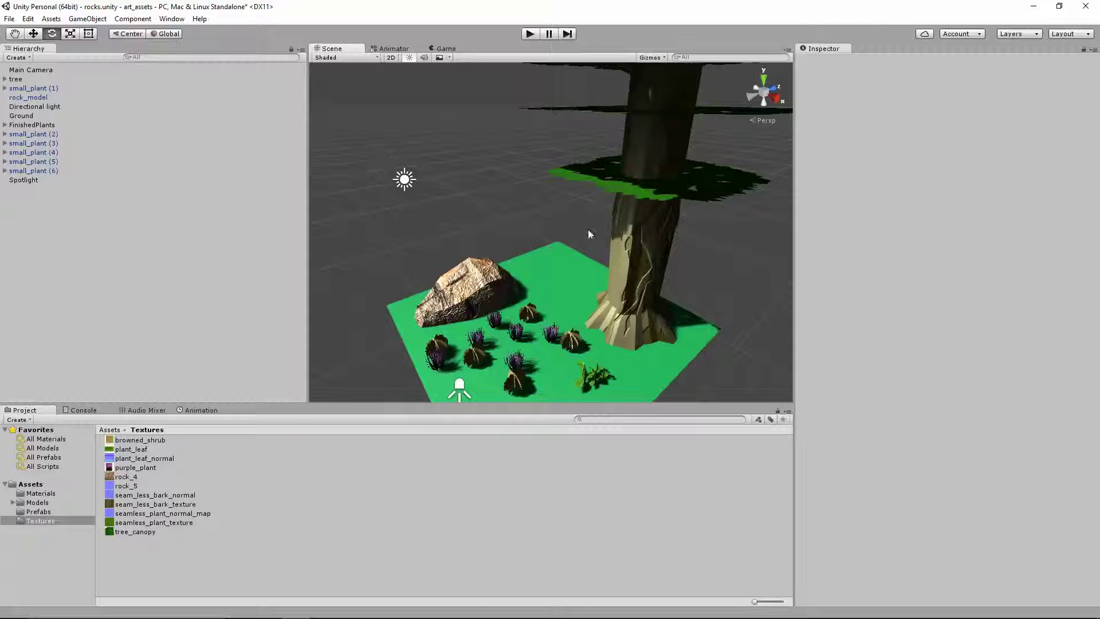
{"action": "scroll", "coordinate": [688, 338], "scroll_direction": "up", "scroll_amount": 4}
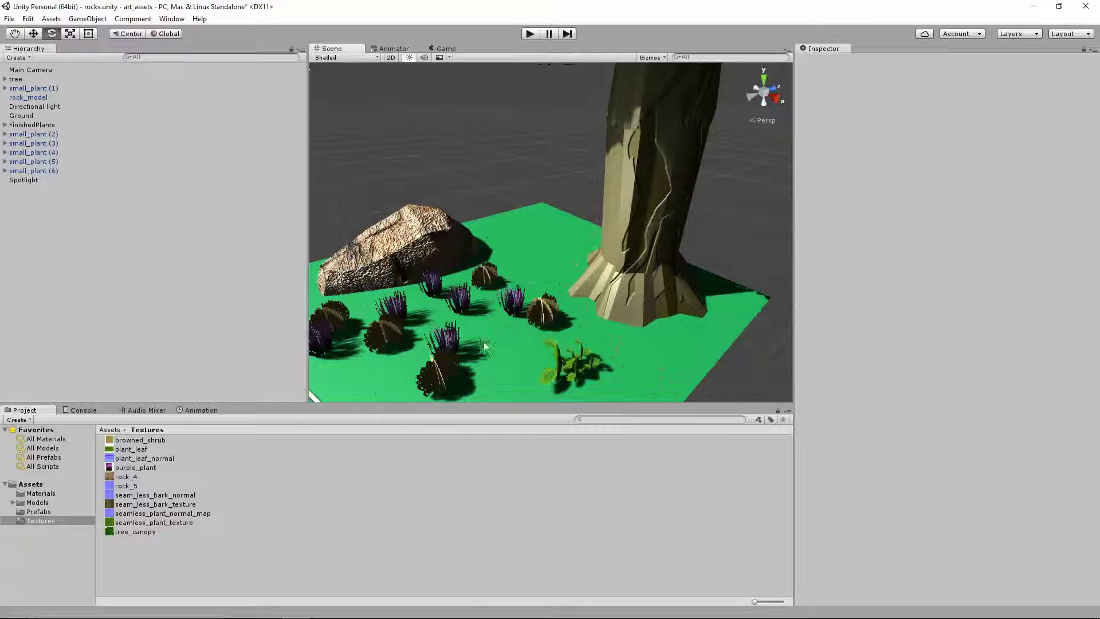
{"action": "middle_click_drag", "start_coordinate": [490, 380], "coordinate": [545, 322]}
{"action": "scroll", "coordinate": [527, 304], "scroll_direction": "up", "scroll_amount": 6}
{"action": "scroll", "coordinate": [545, 322], "scroll_direction": "down", "scroll_amount": 7}
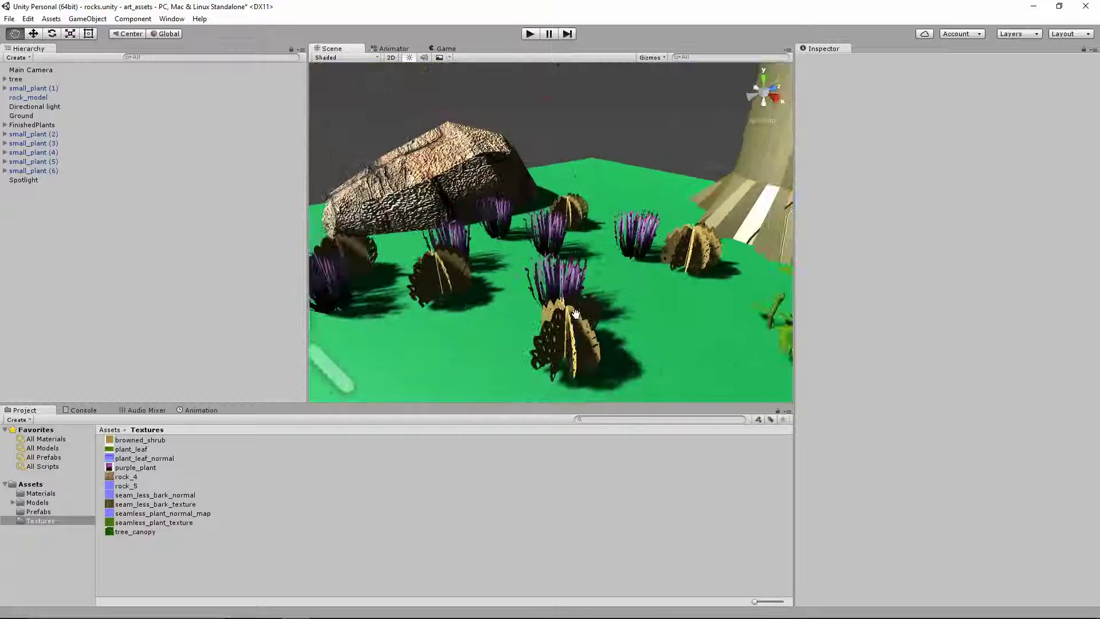
{"action": "scroll", "coordinate": [584, 313], "scroll_direction": "up", "scroll_amount": 2}
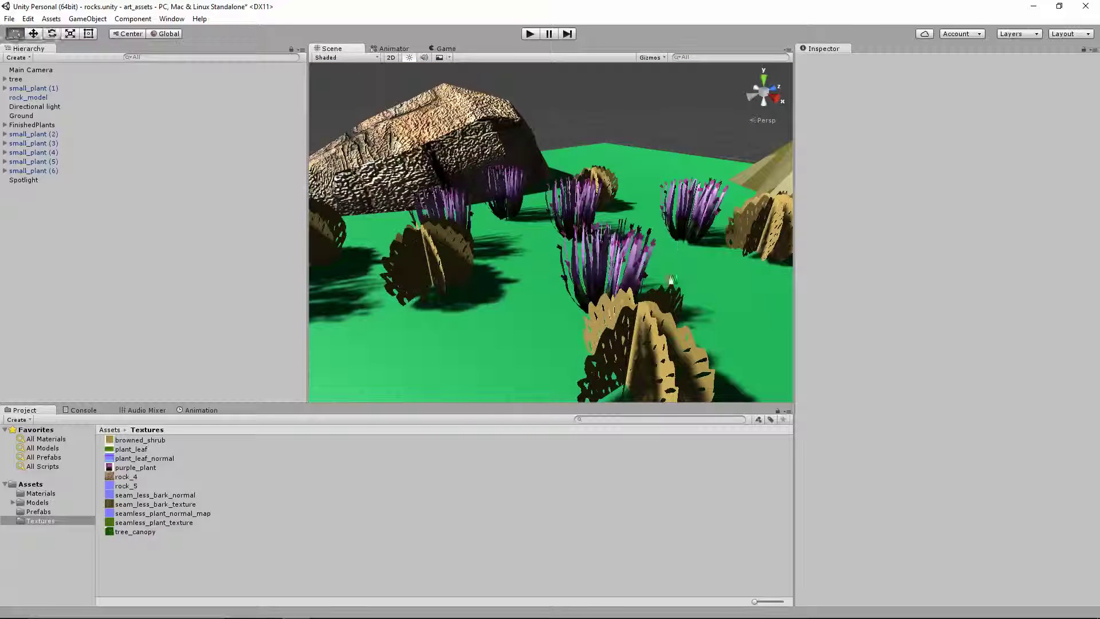
{"action": "scroll", "coordinate": [677, 249], "scroll_direction": "up", "scroll_amount": 3}
{"action": "scroll", "coordinate": [627, 283], "scroll_direction": "down", "scroll_amount": 5}
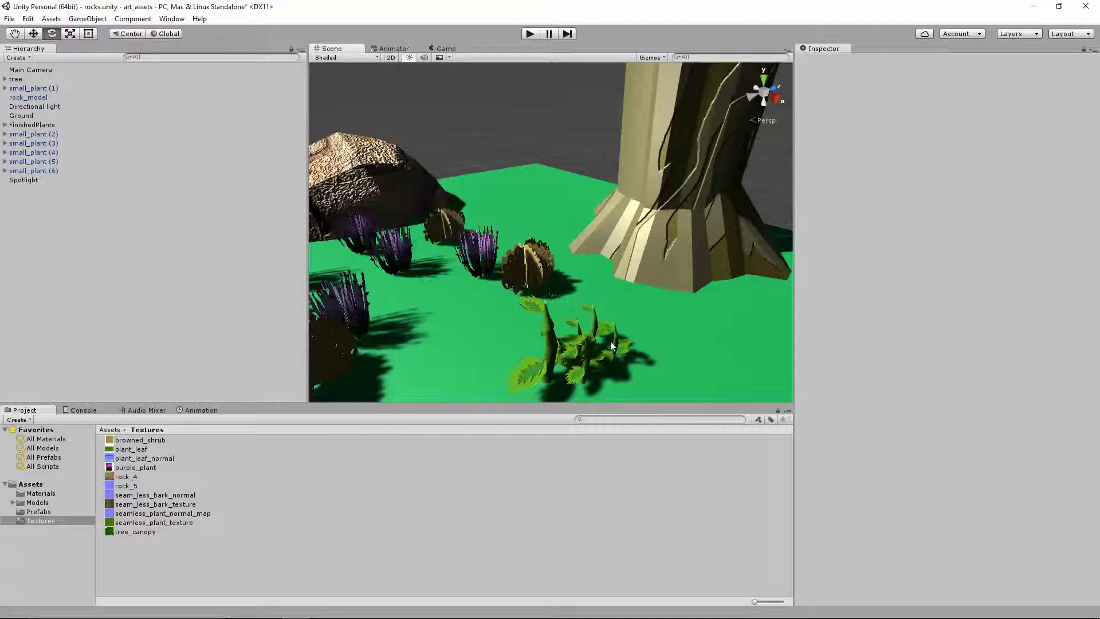
Examine the stacked canopy layers and branches from a distance and at canopy height
{"action": "scroll", "coordinate": [582, 364], "scroll_direction": "down", "scroll_amount": 5}
{"action": "scroll", "coordinate": [626, 344], "scroll_direction": "up", "scroll_amount": 3}
{"action": "scroll", "coordinate": [603, 318], "scroll_direction": "down", "scroll_amount": 3}
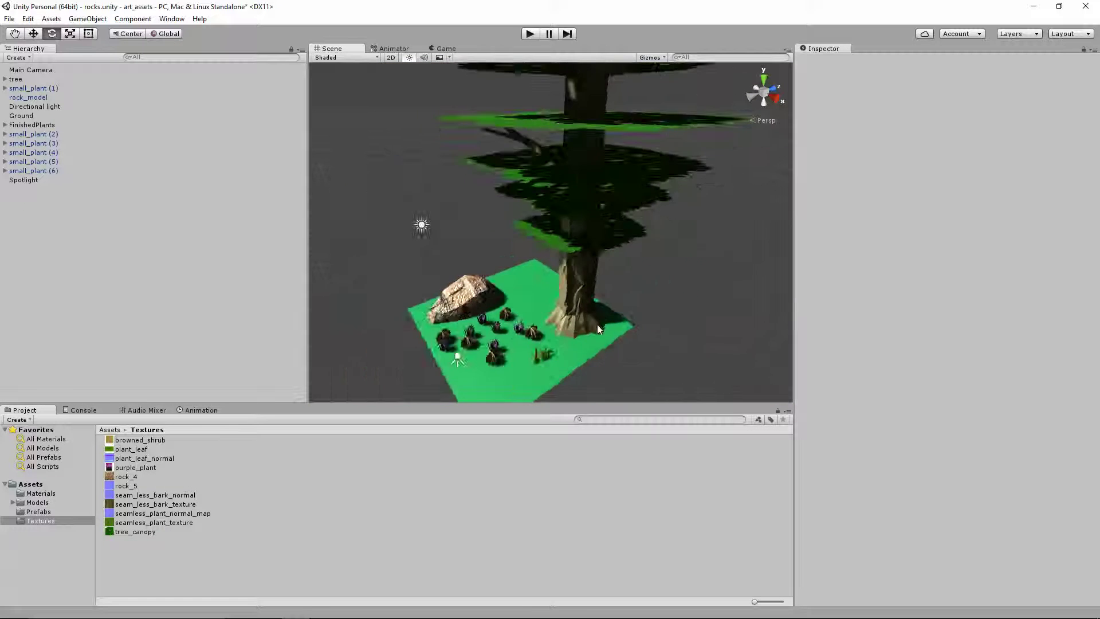
{"action": "mouse_move", "coordinate": [600, 287]}
{"action": "left_mouse_down", "text": "alt"}
{"action": "mouse_move", "coordinate": [597, 302]}
{"action": "mouse_move", "coordinate": [591, 276]}
{"action": "left_mouse_up", "text": "alt"}
{"action": "scroll", "coordinate": [597, 302], "scroll_direction": "up", "scroll_amount": 5}
{"action": "middle_click_drag", "start_coordinate": [591, 276], "coordinate": [513, 241]}
{"action": "scroll", "coordinate": [594, 333], "scroll_direction": "down", "scroll_amount": 2}
{"action": "middle_click_drag", "start_coordinate": [594, 334], "coordinate": [541, 349]}
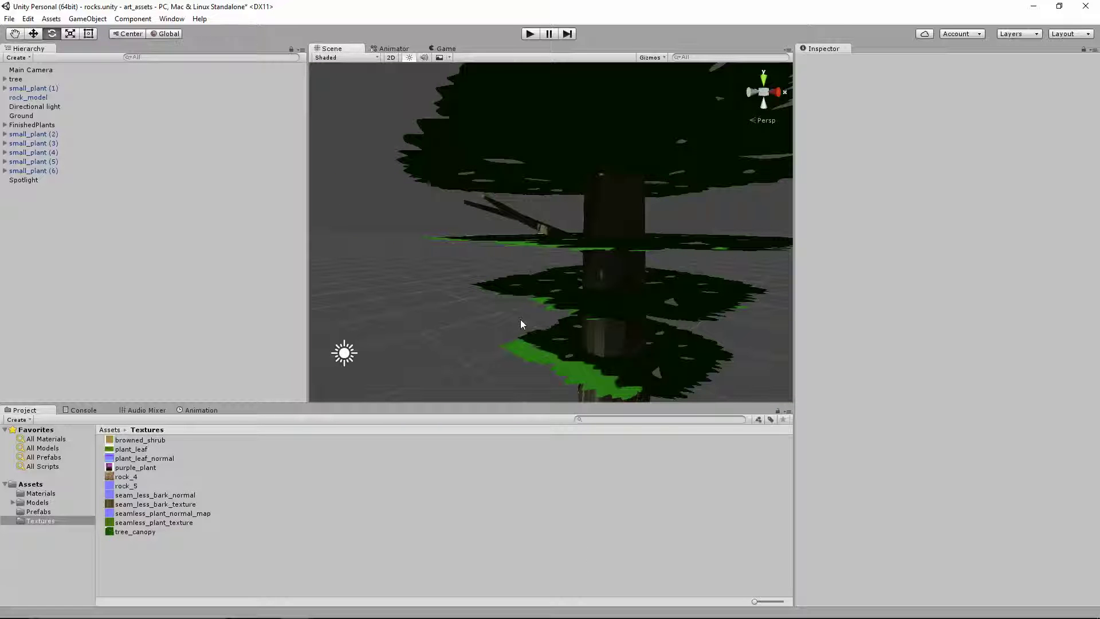
{"action": "middle_click_drag", "start_coordinate": [521, 325], "coordinate": [520, 228]}
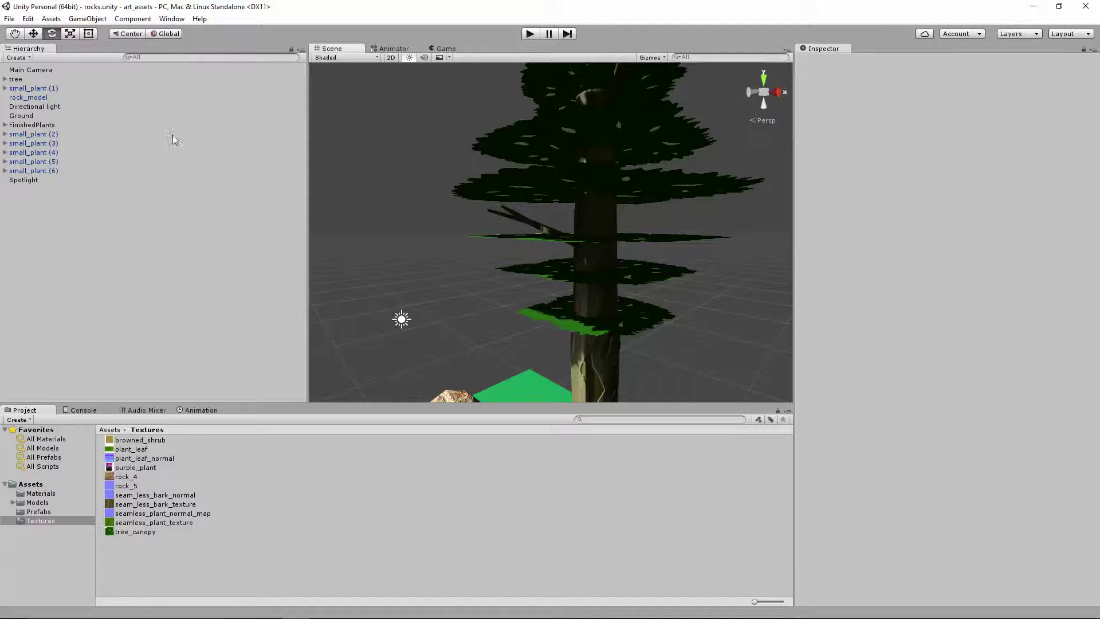